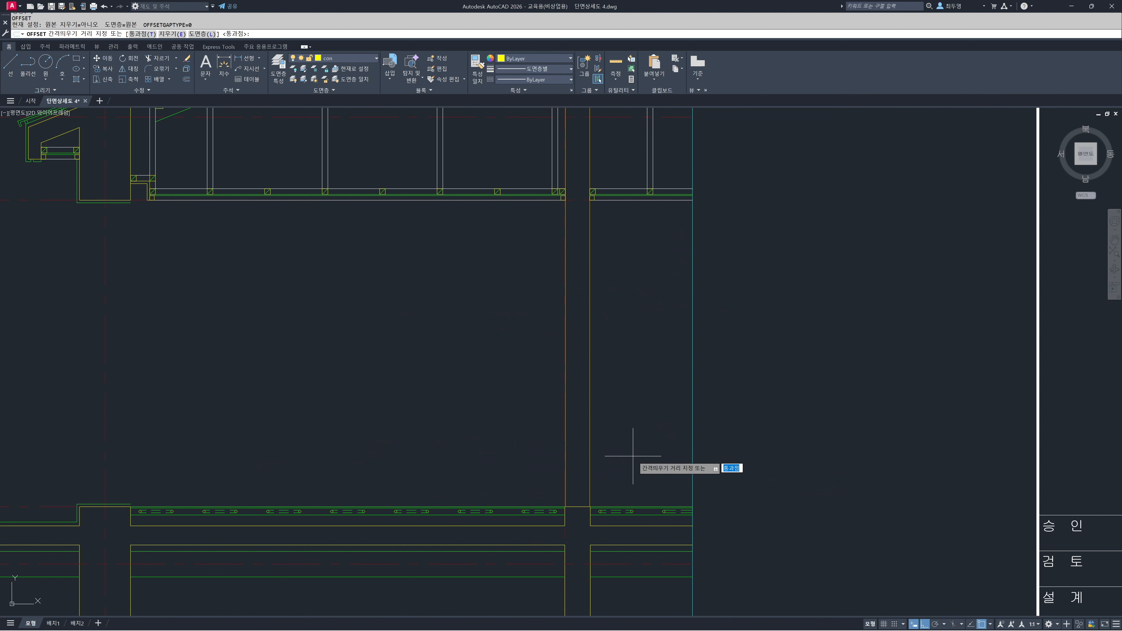
Offset the interior wall's floor-level line 2100 upward on the current layer to mark the opening height
type("c")
key("Return")
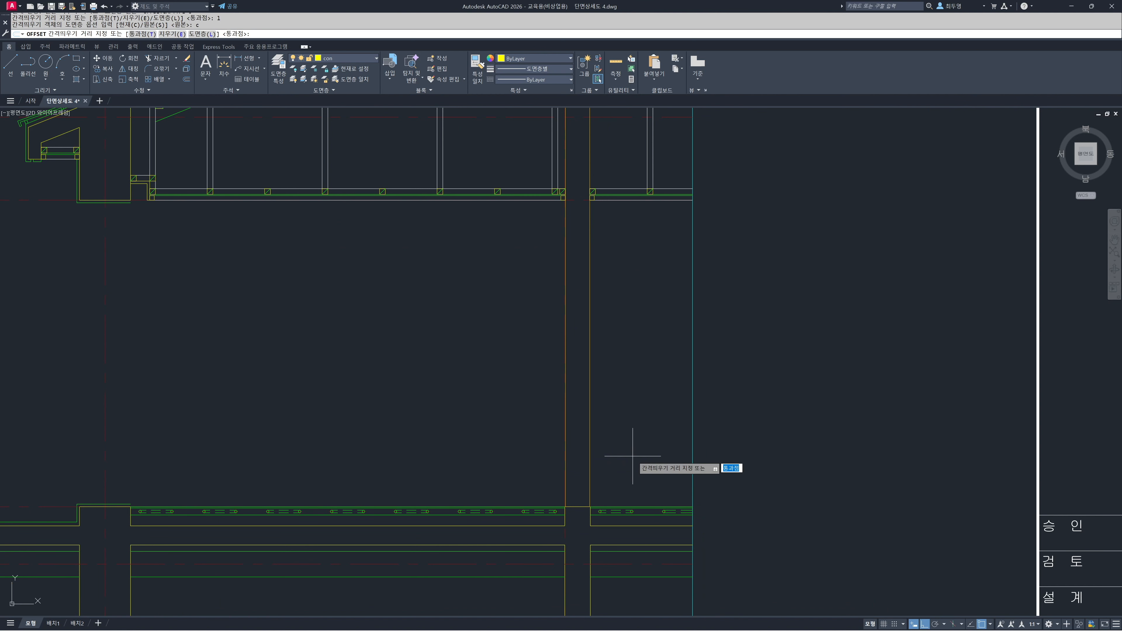
type("t")
key("Return")
left_click(579, 506)
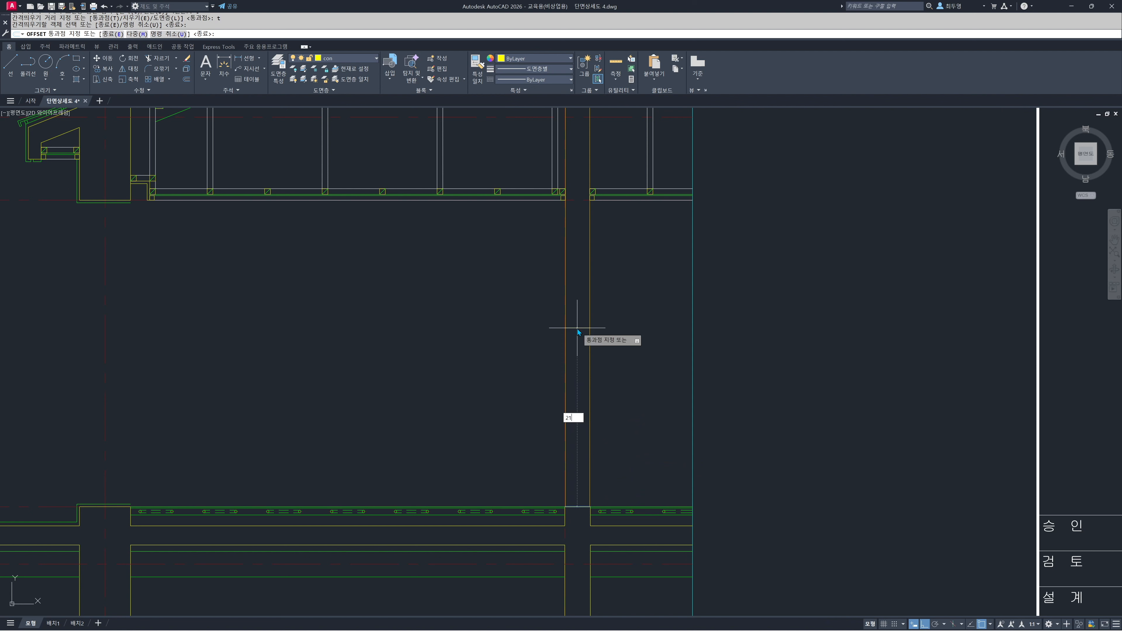
key("Return")
Offset the opening's head line 200 upward to mark the top of the lintel
left_click(574, 239)
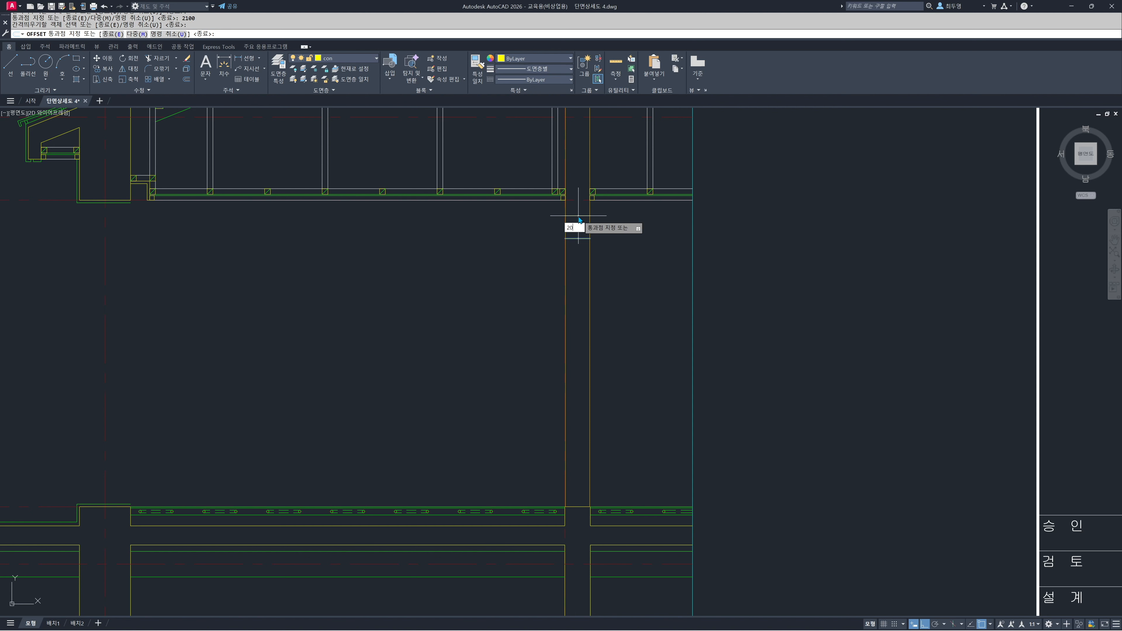
type("200")
key("Return")
Trim both vertical wall lines below the lintel's top line
key("Return")
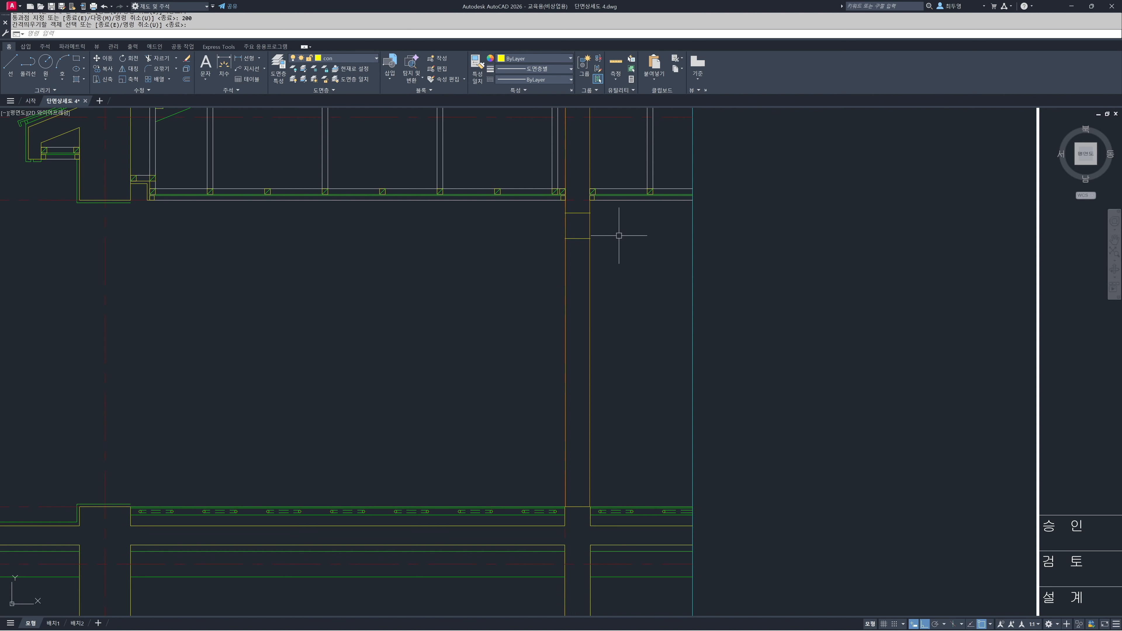
key("Return")
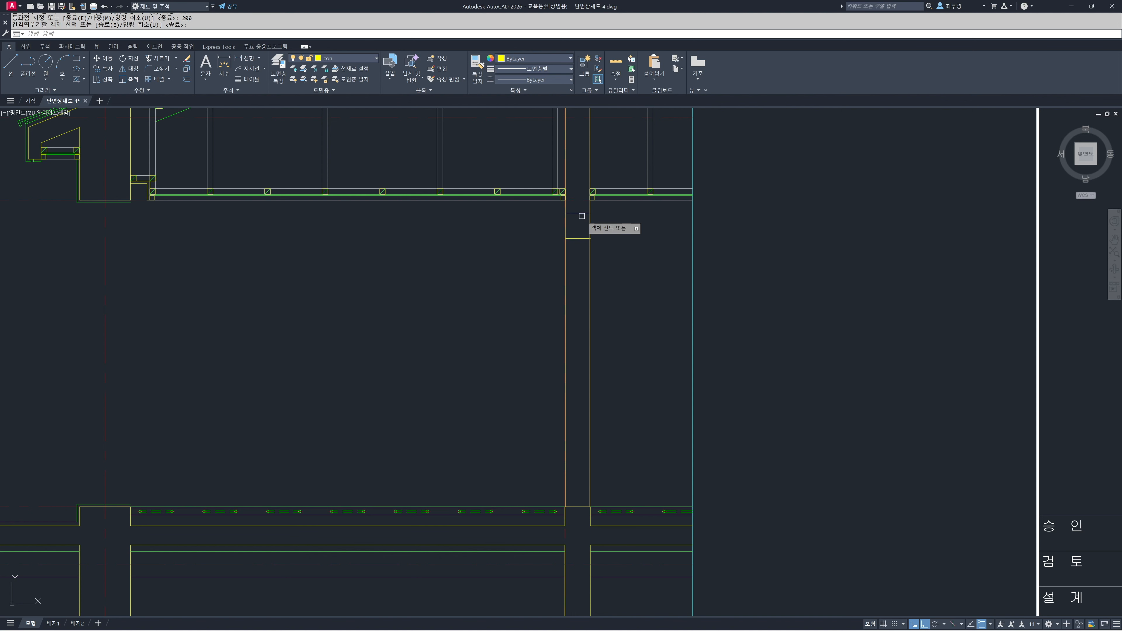
left_click(581, 213)
key("Return")
left_click(610, 229)
left_click(541, 220)
key("Return")
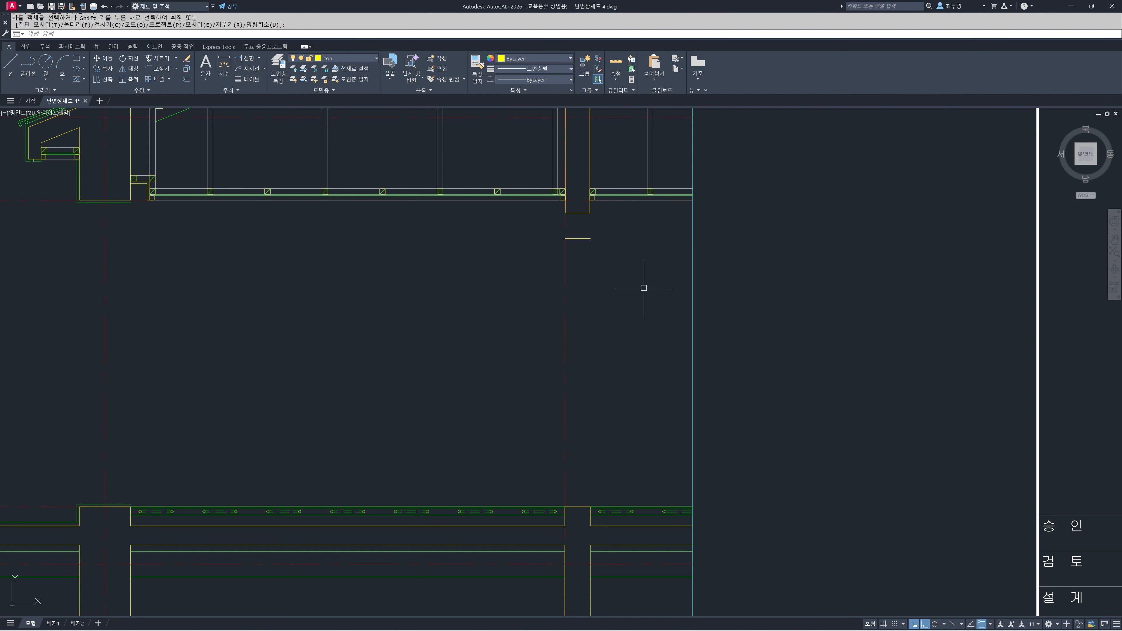
With ortho off, draw the lintel's two vertical sides and both crossing diagonals between the corners of its horizontal lines
scroll(584, 226, "up", 8)
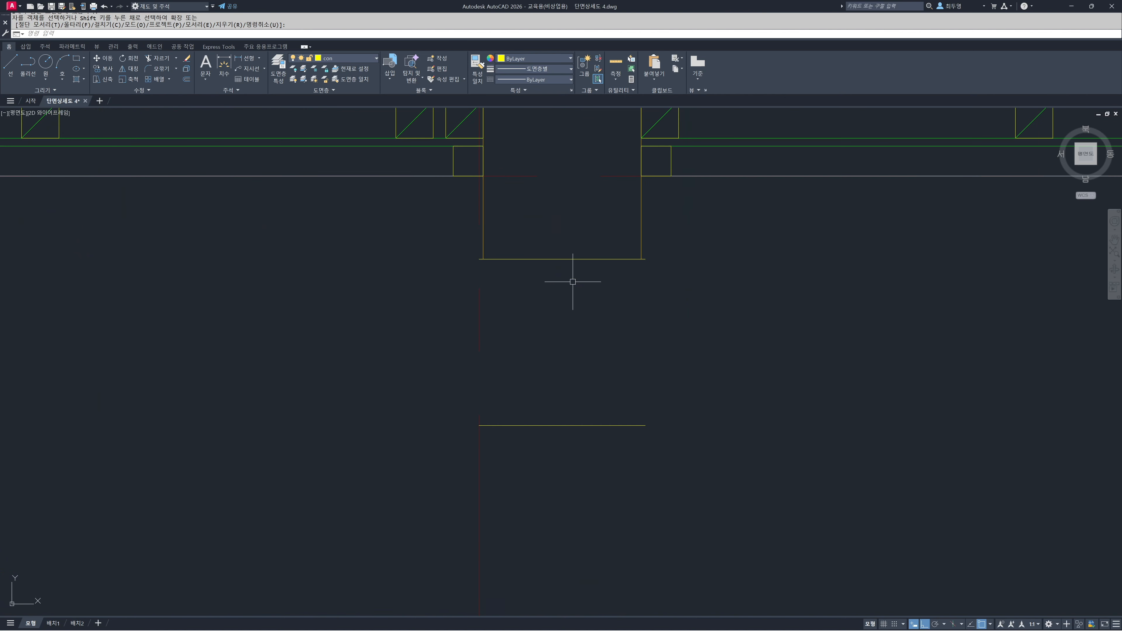
scroll(572, 287, "up", 2)
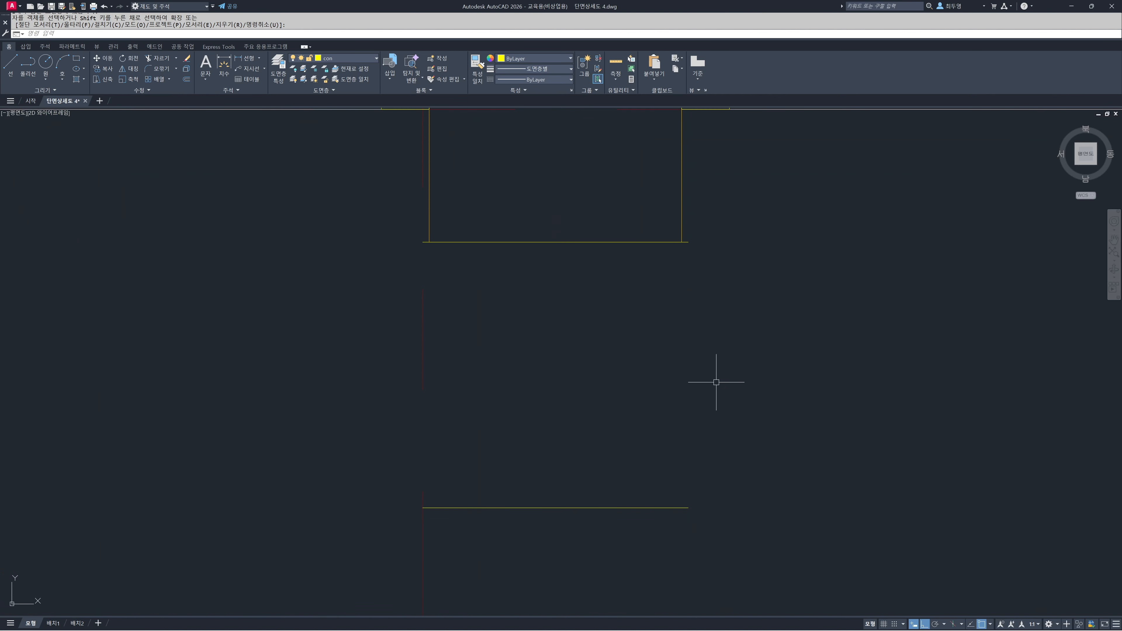
key("F8")
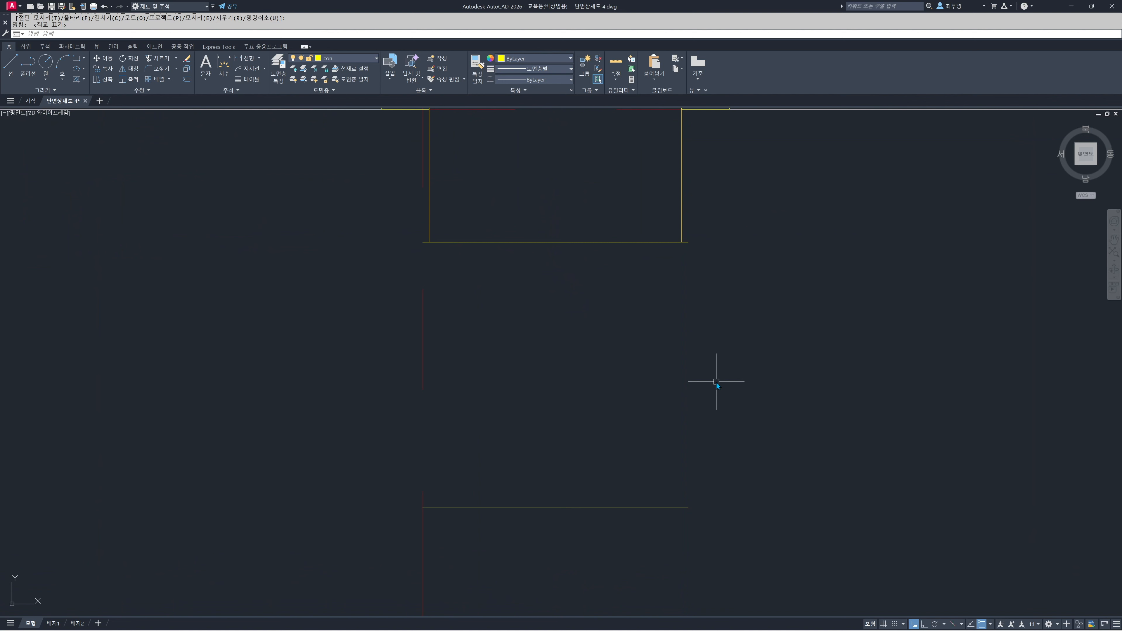
type("l")
key("Return")
left_click(688, 508)
left_click(688, 243)
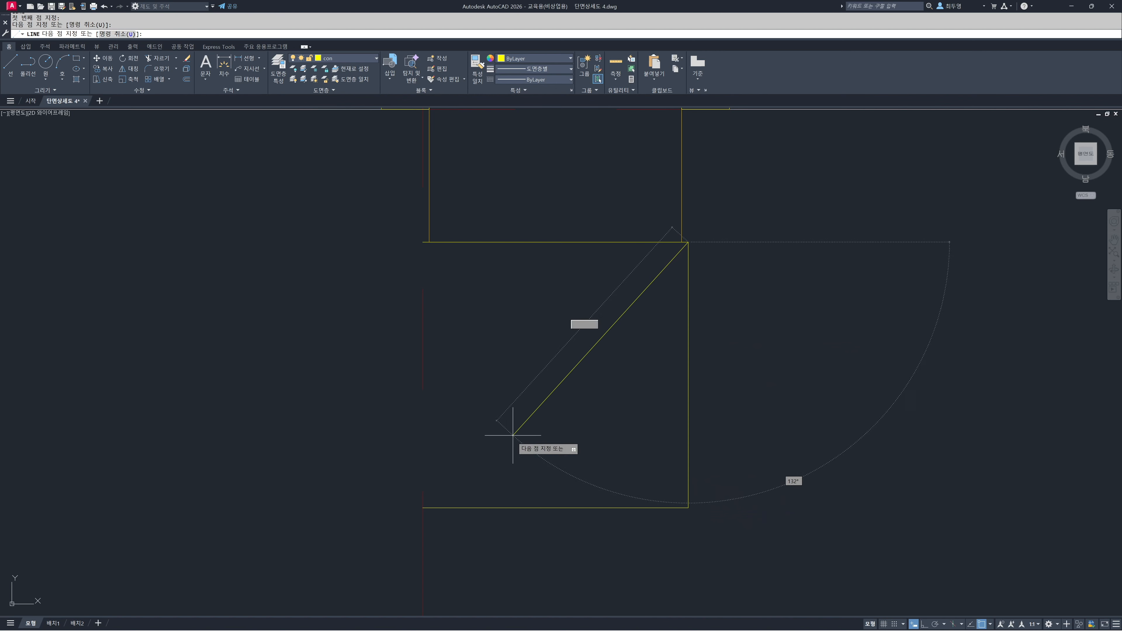
left_click(424, 507)
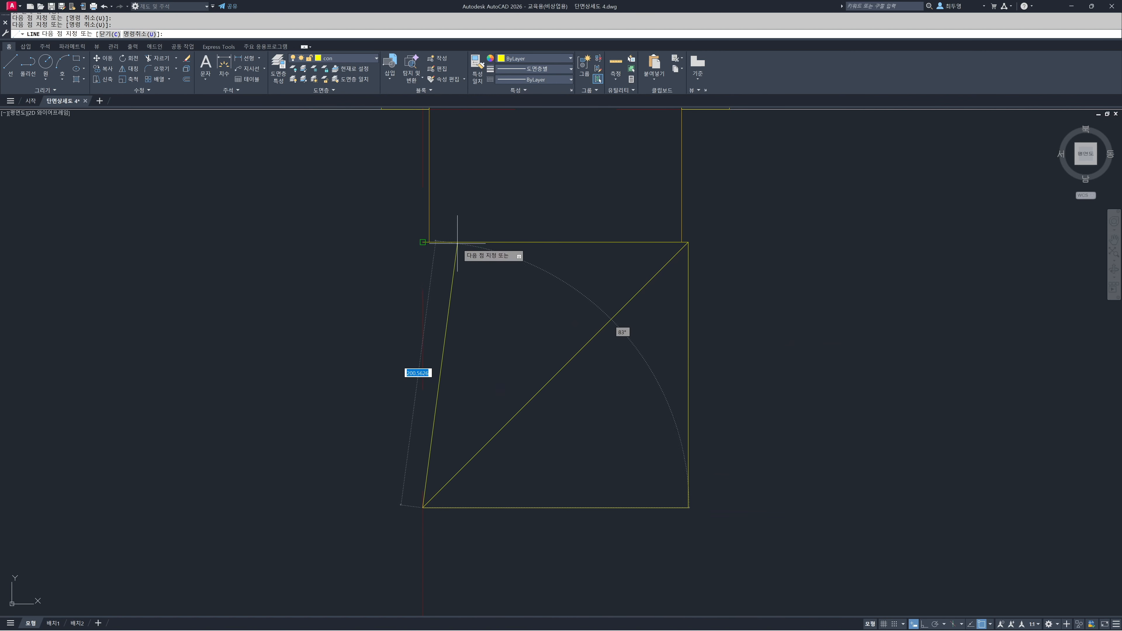
left_click(423, 243)
left_click(687, 507)
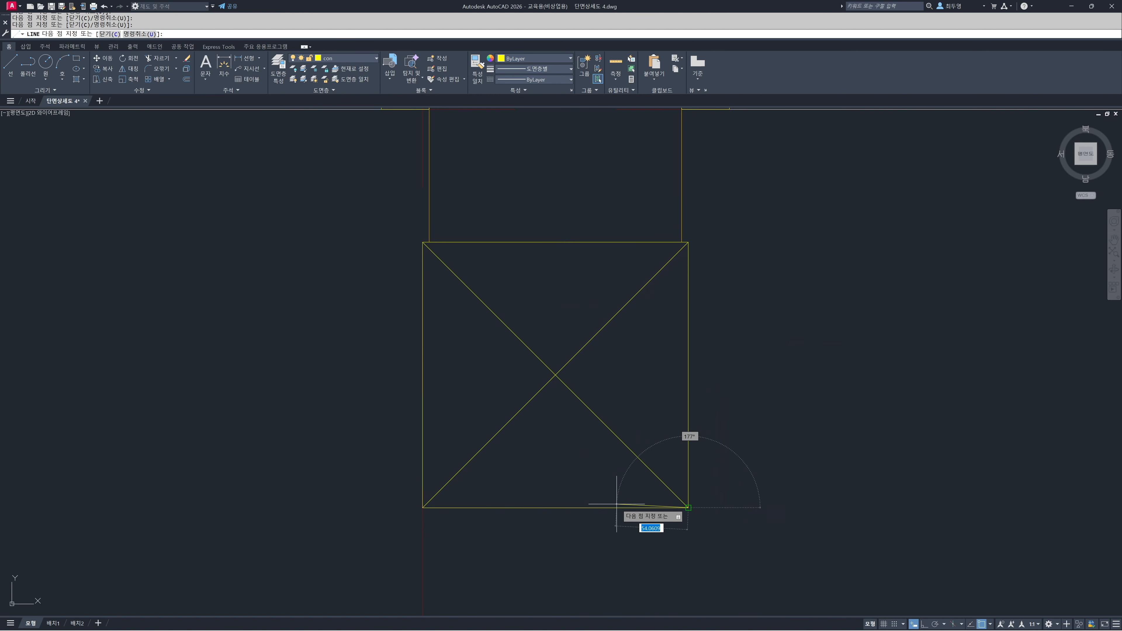
key("Return")
left_click_drag(605, 461, 526, 338)
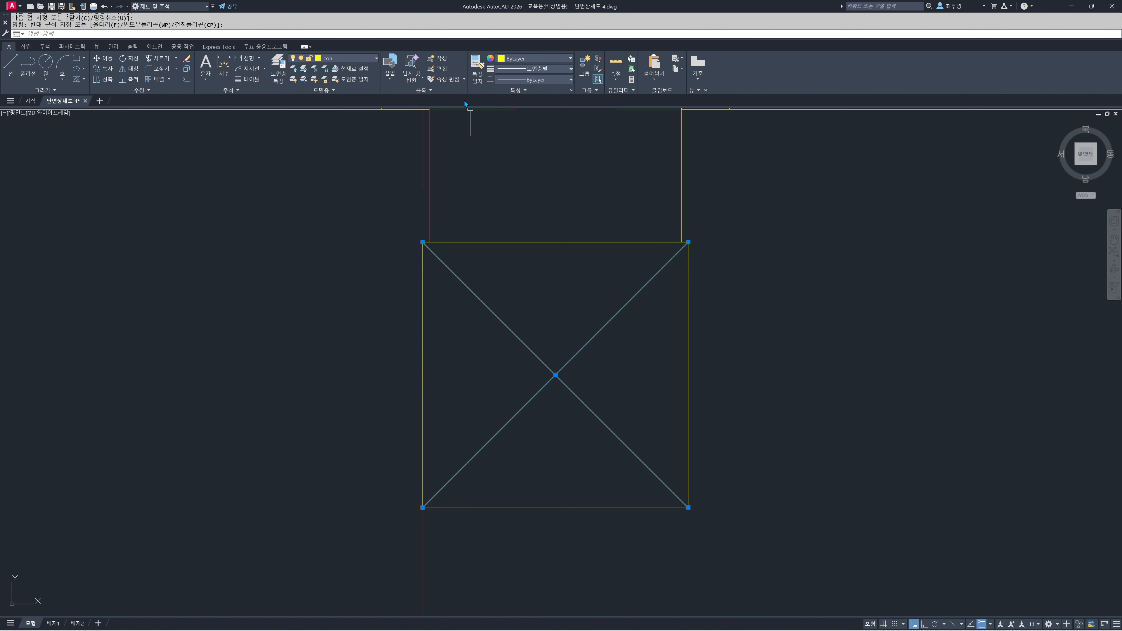
left_click(349, 58)
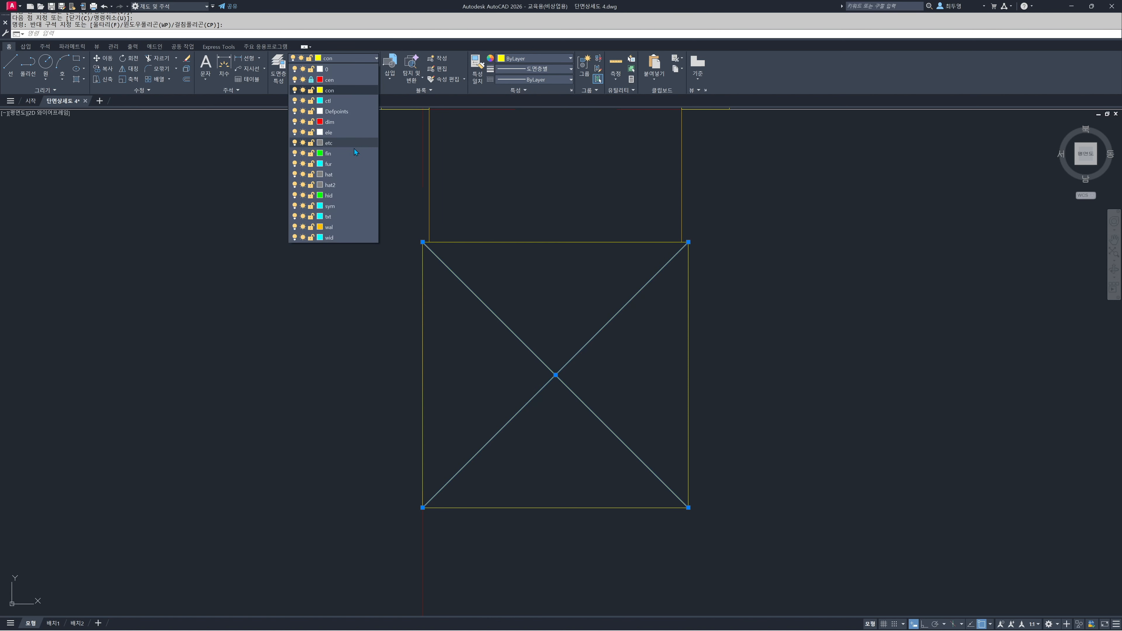
key("Escape")
key("Escape")
Move the lintel's two crossing diagonals to the fin layer
left_click_drag(583, 419, 545, 345)
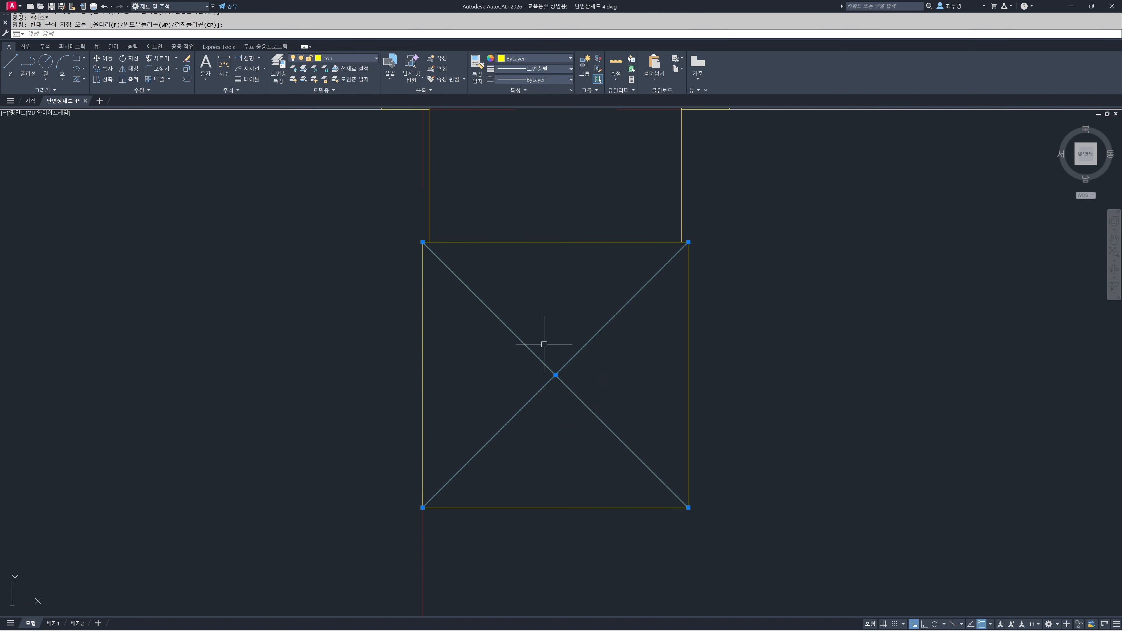
left_click(366, 62)
left_click(345, 153)
key("Escape")
Create a new layer named sec based on the con layer and set its color to 30
scroll(551, 352, "down", 5)
middle_click_drag(569, 379, 584, 254)
scroll(583, 268, "down", 3)
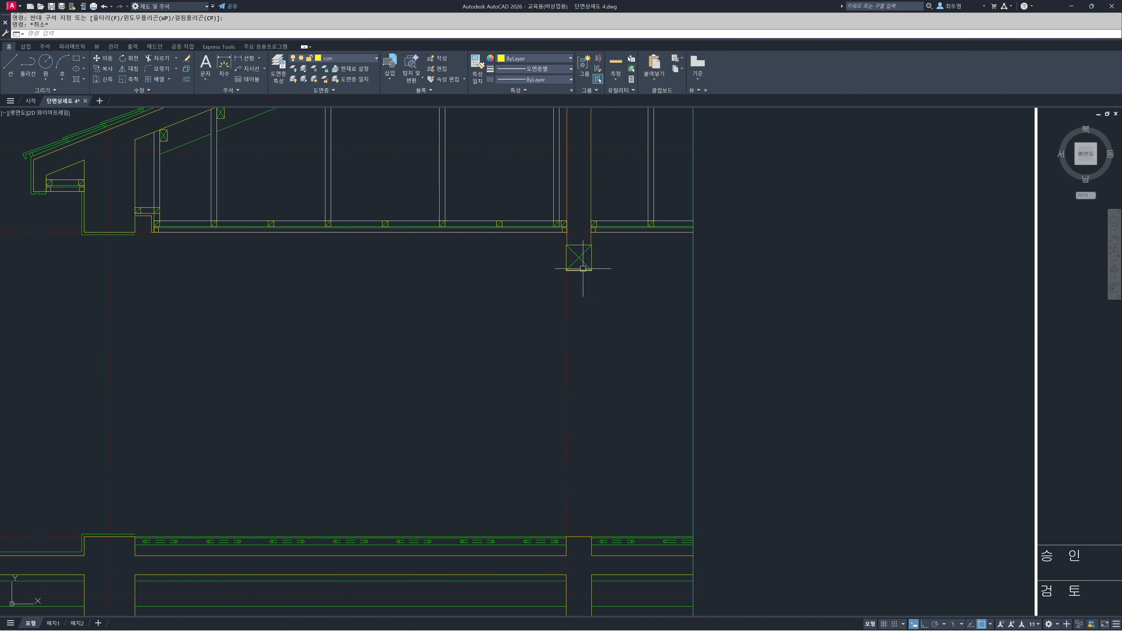
middle_click_drag(589, 292, 589, 256)
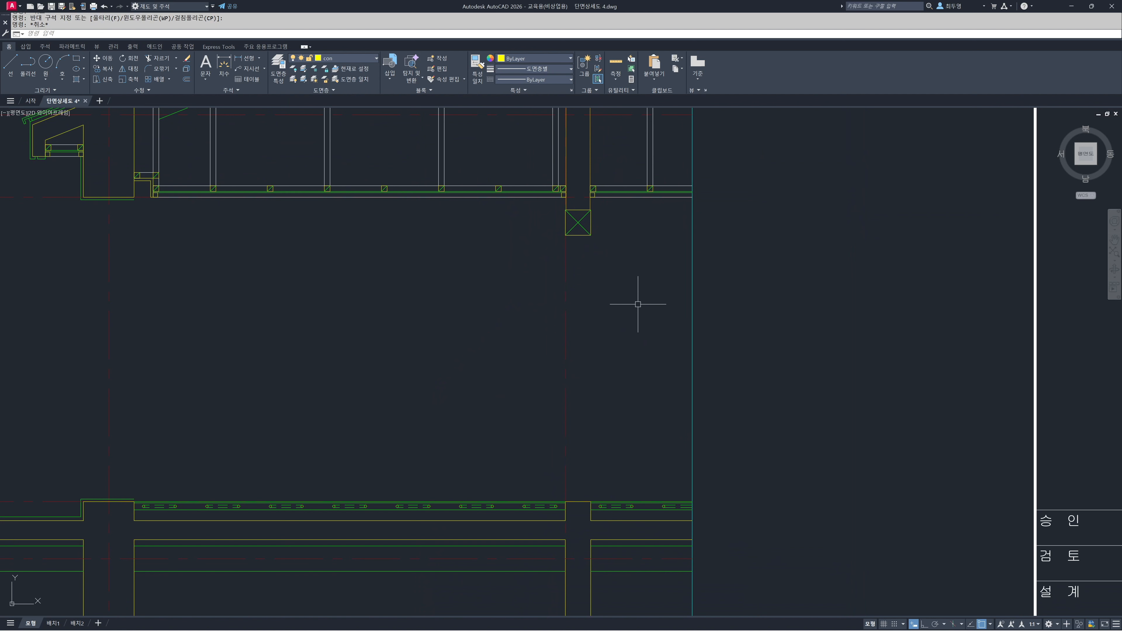
left_click(282, 78)
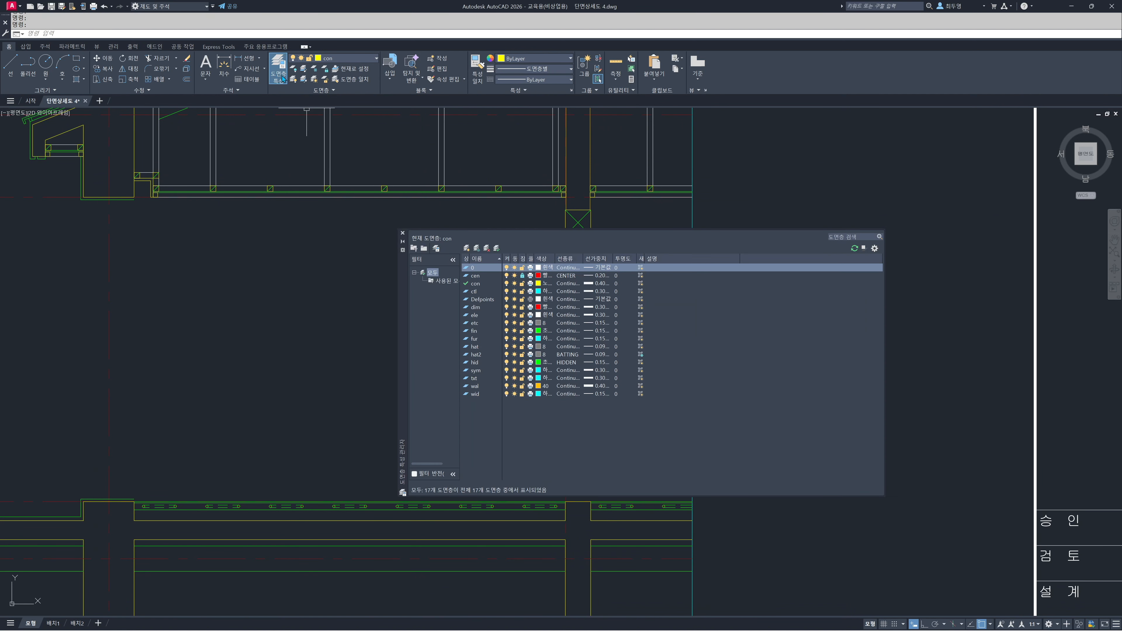
left_click(485, 285)
left_click(466, 248)
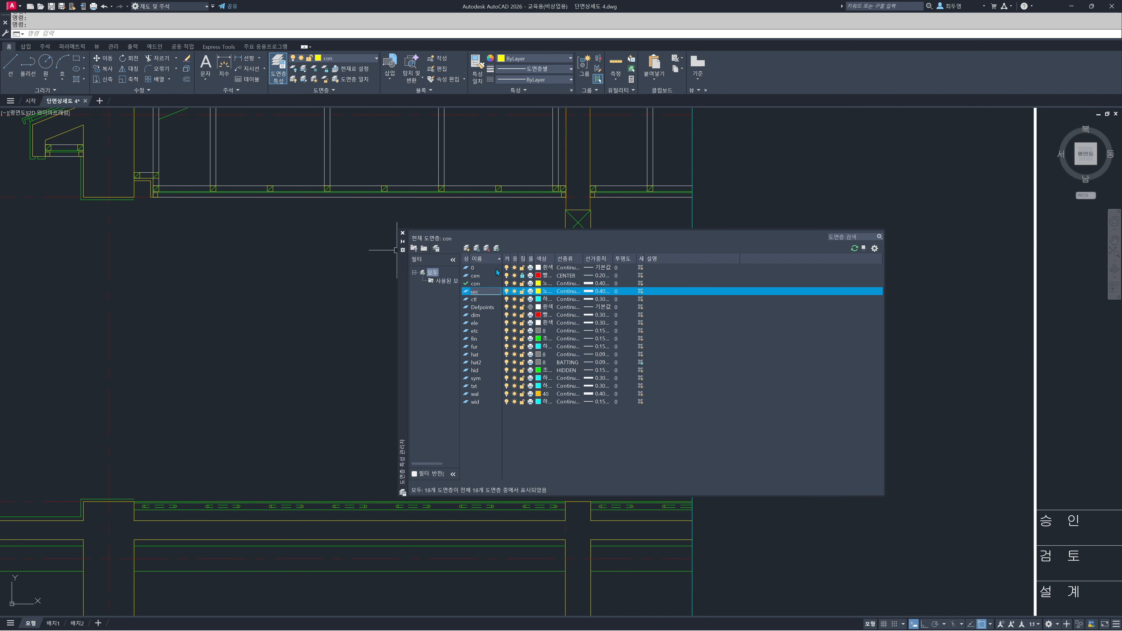
left_click(539, 292)
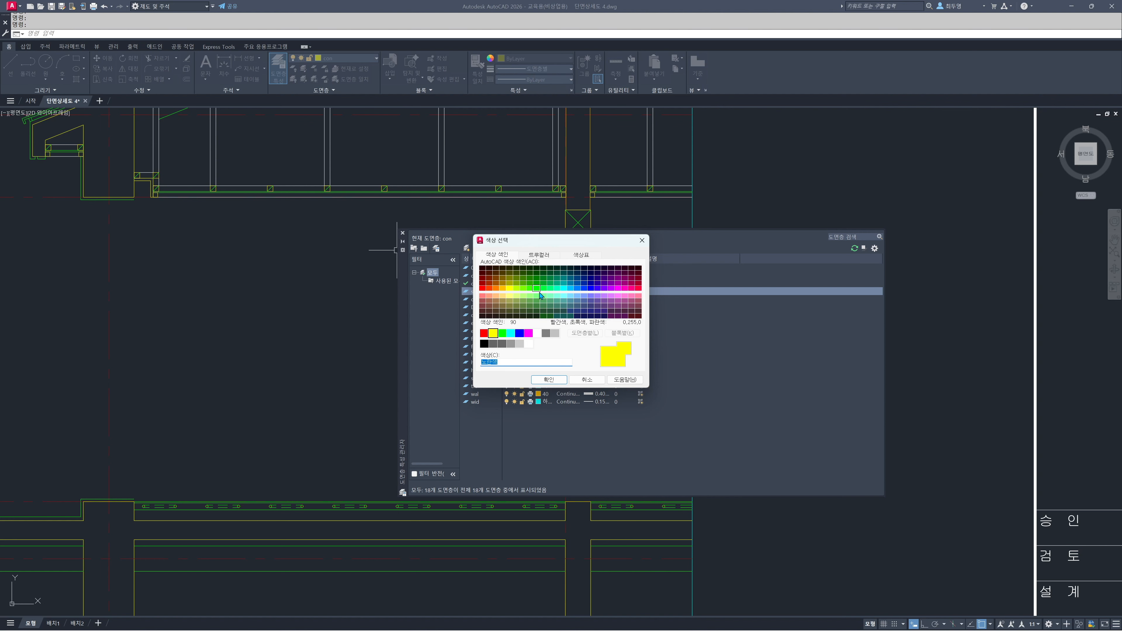
left_click(496, 289)
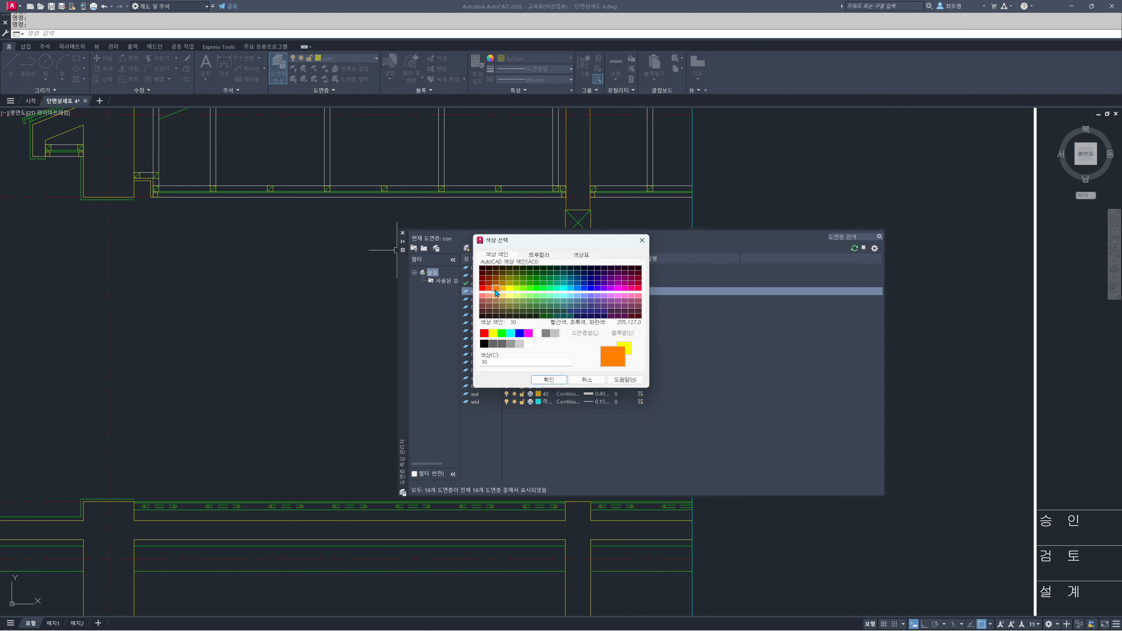
left_click(550, 380)
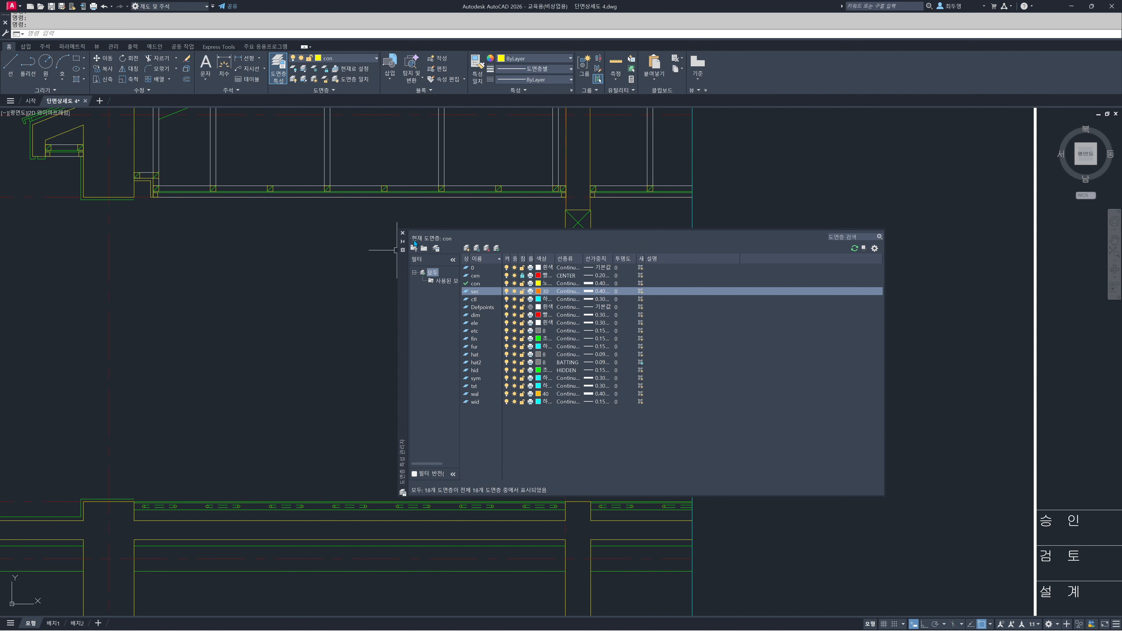
left_click(403, 233)
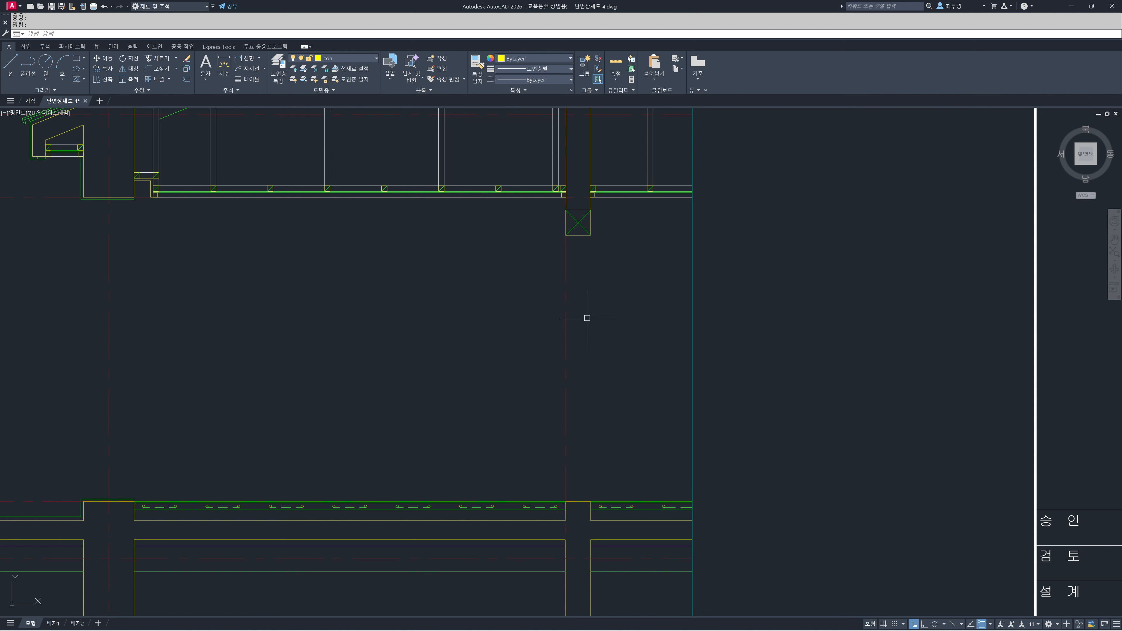
Make sec the current layer
middle_click_drag(591, 320, 495, 322)
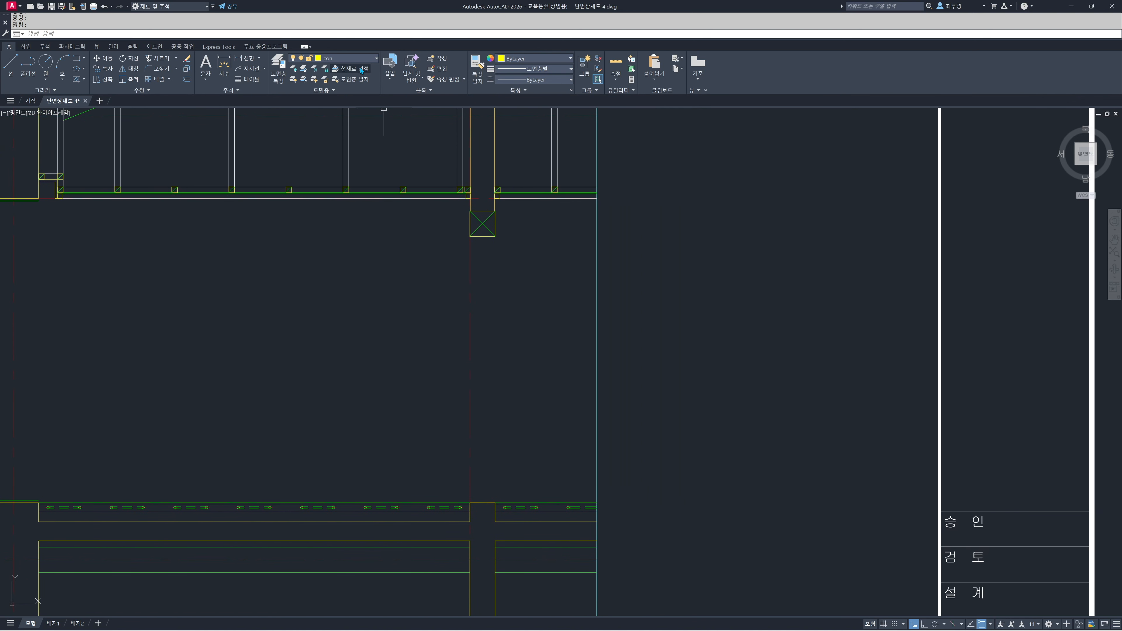
left_click(357, 58)
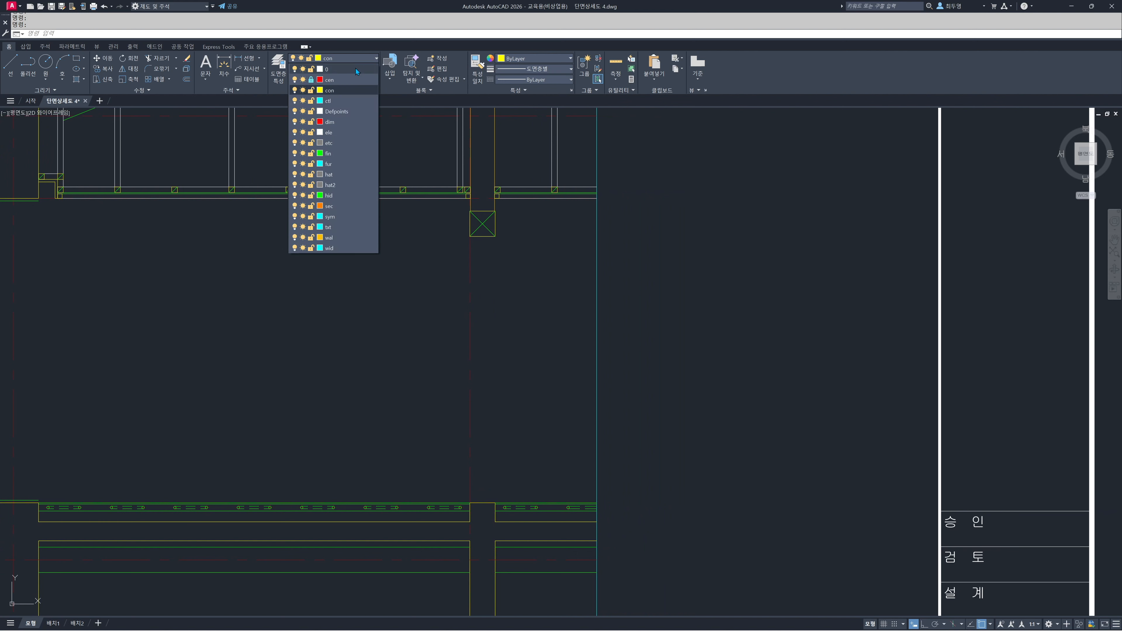
left_click(354, 206)
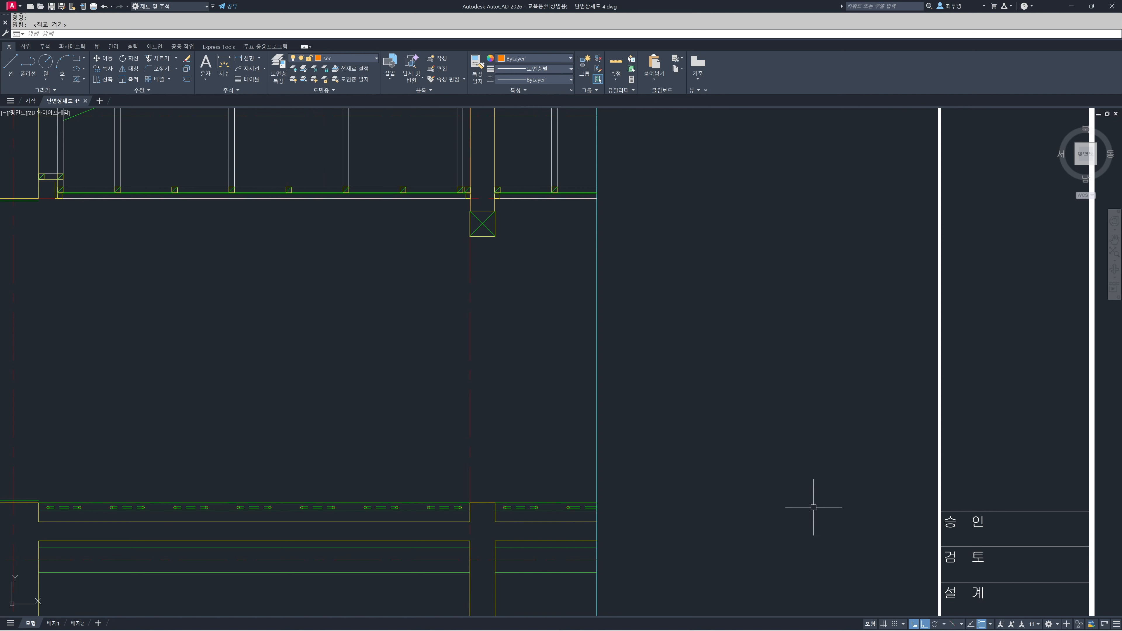
Draw a vertical line from the midpoint of the wall's floor-level line to the midpoint of the lintel's underside
right_click(981, 626)
type("l")
key("Return")
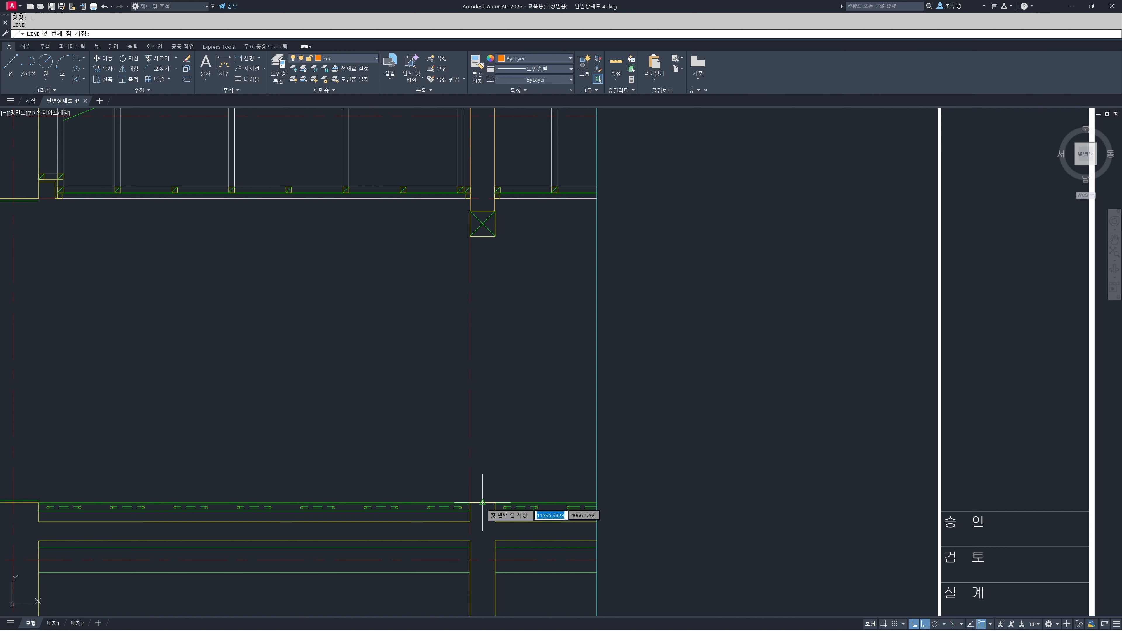
left_click(482, 503)
left_click(483, 237)
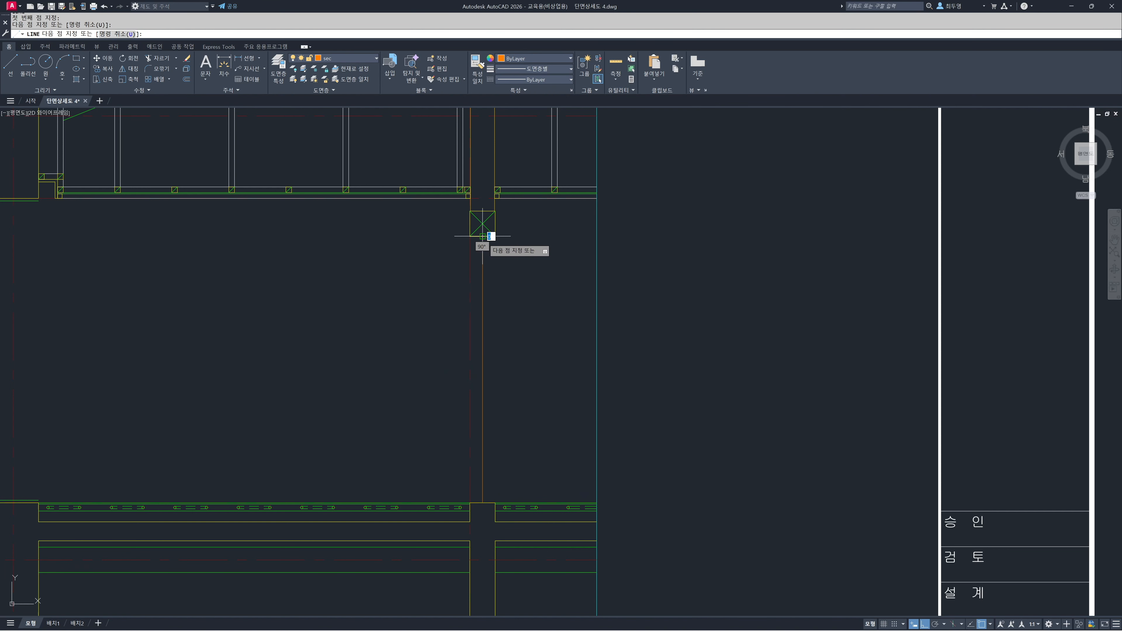
key("Return")
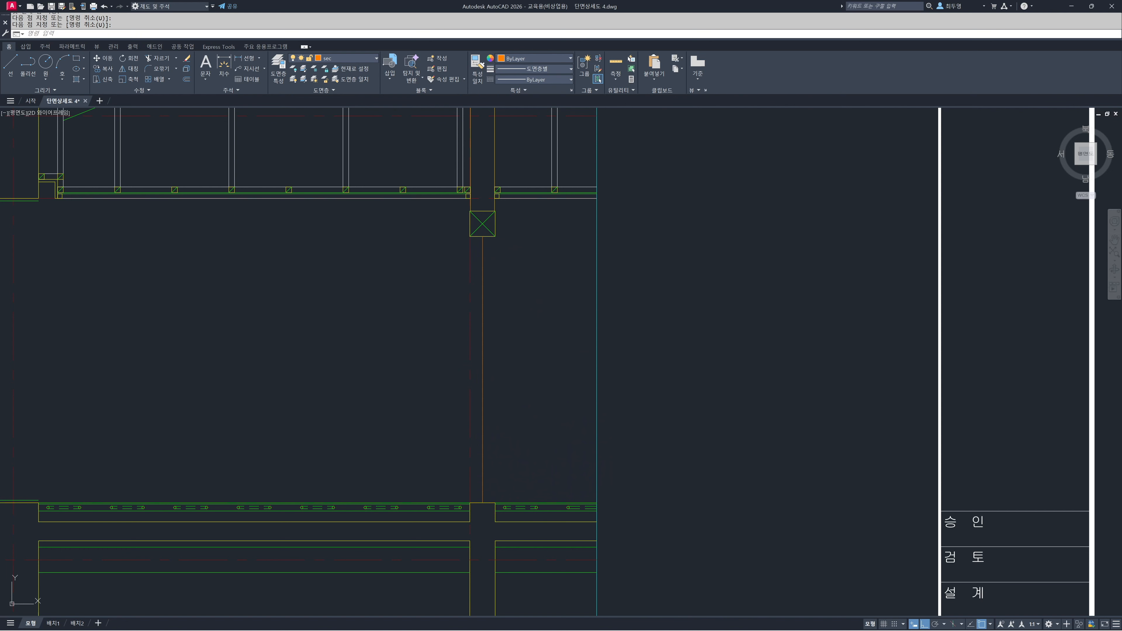
Offset the opening's vertical center line 125 to both sides for the outer frame edges
type("o")
key("Return")
type("12")
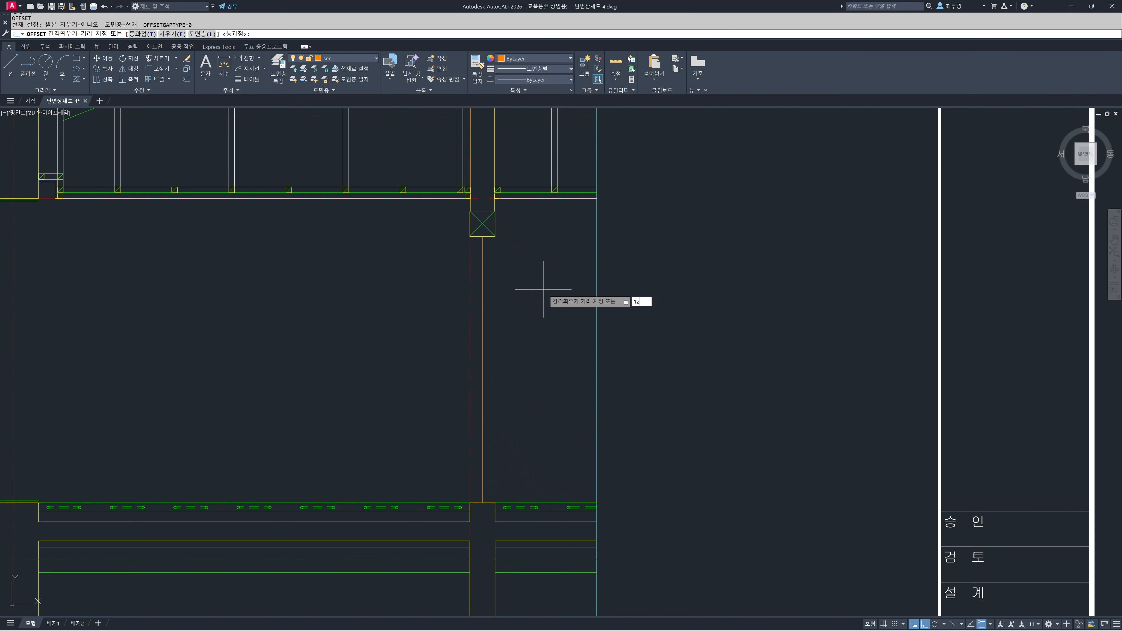
type("5")
key("Return")
left_click(482, 287)
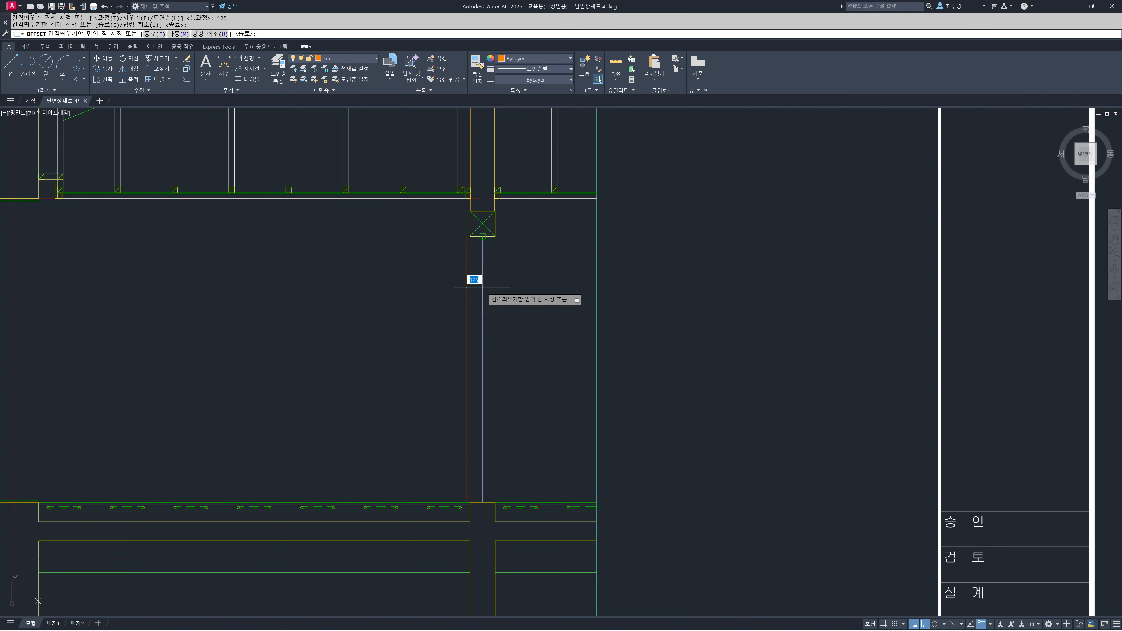
left_click(389, 283)
left_click(483, 287)
left_click(515, 290)
key("Return")
Erase the vertical center line in the opening
type("e")
key("Return")
left_click(483, 296)
key("Return")
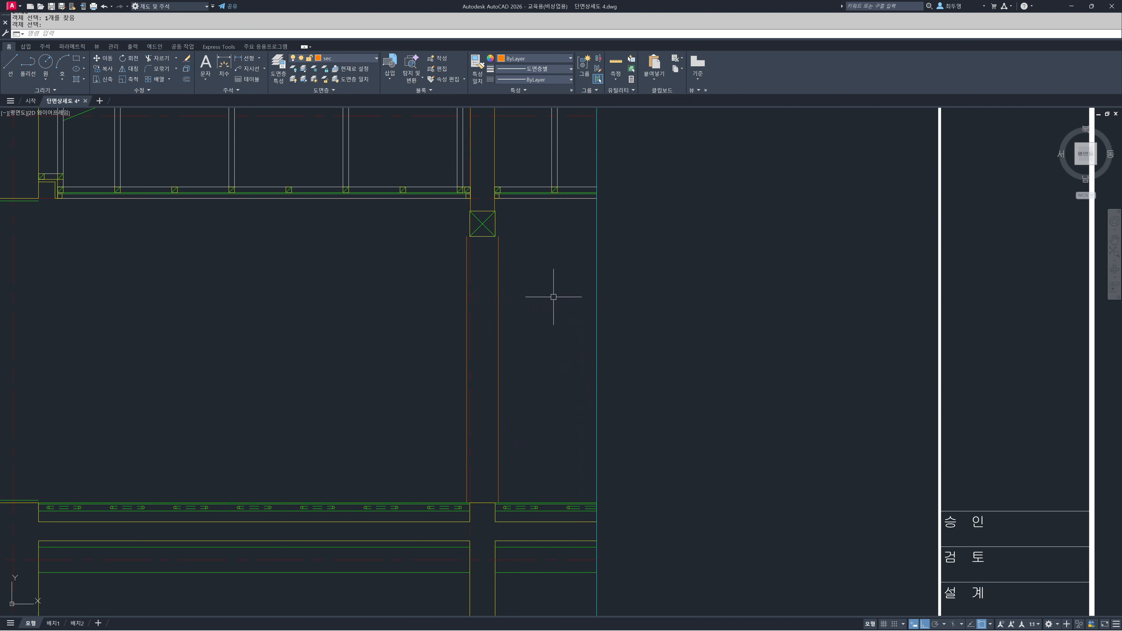
Offset the lintel's underside 40 downward and the floor-level line 40 upward inside the opening
type("o")
key("Return")
type("40")
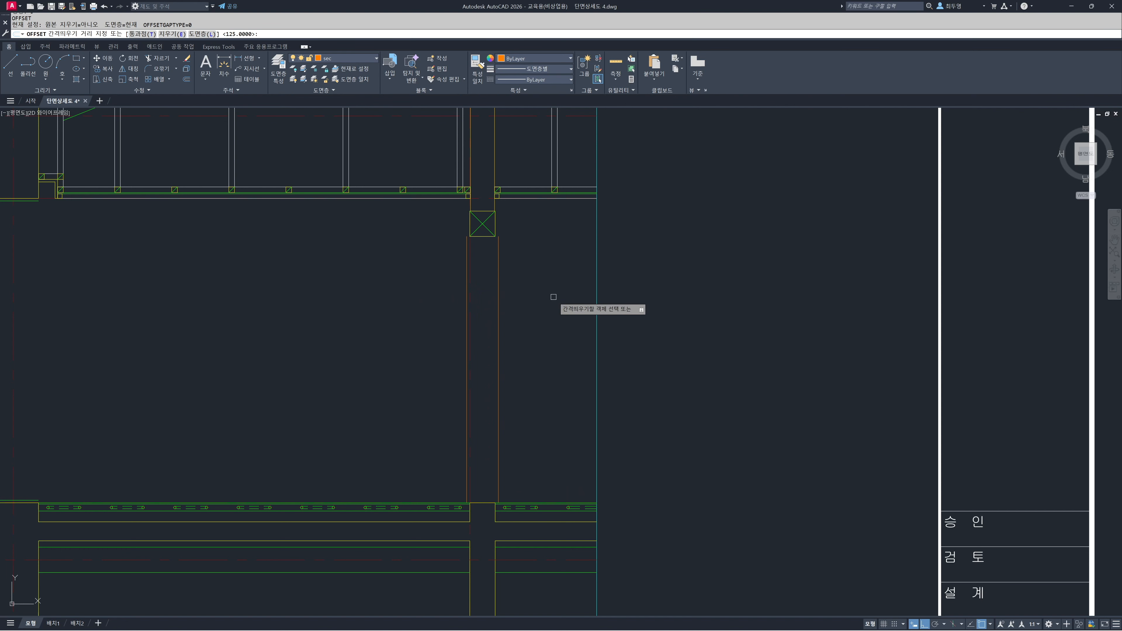
key("Return")
left_click(483, 237)
left_click(484, 247)
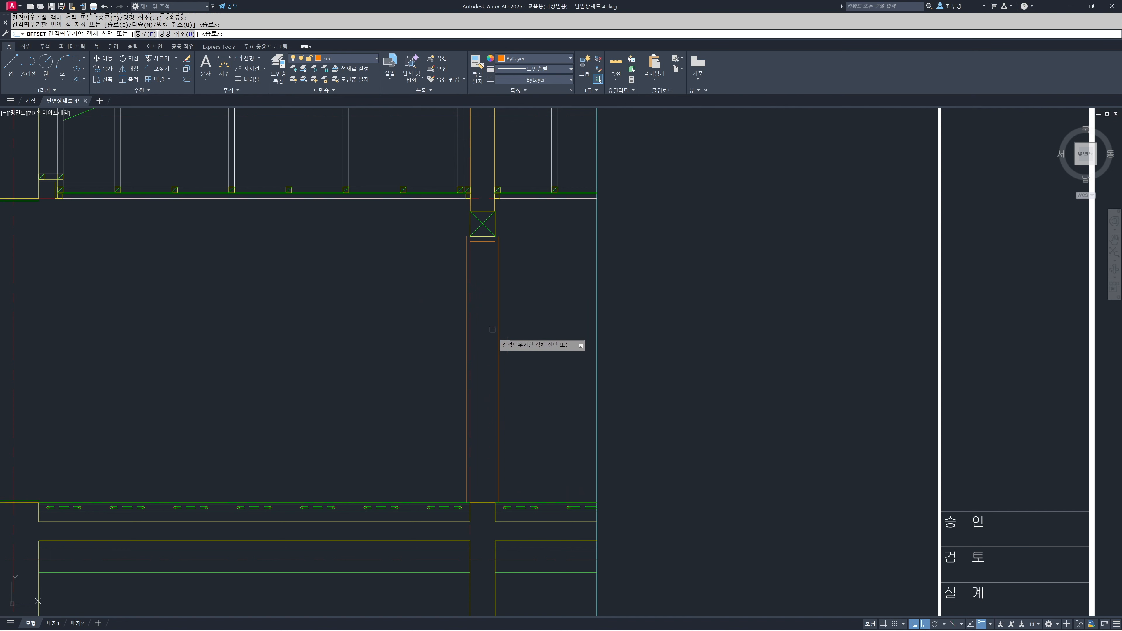
left_click(483, 503)
left_click(480, 484)
key("Return")
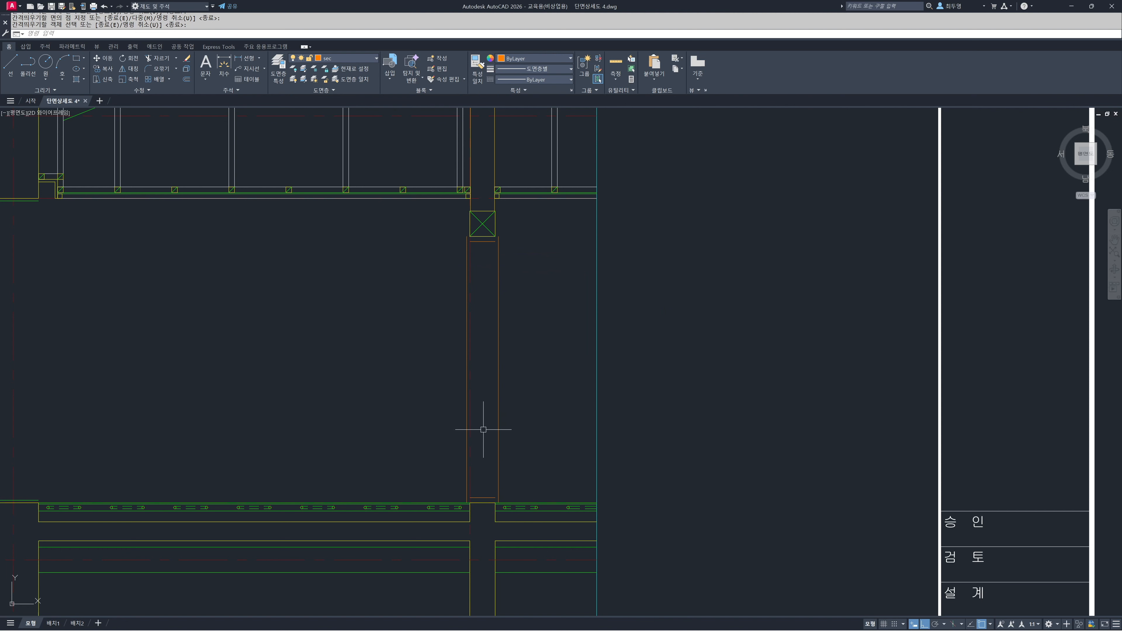
Extend the frame's head line and sill line to both outer frame edges
key("Return")
left_click(476, 497)
left_click(488, 496)
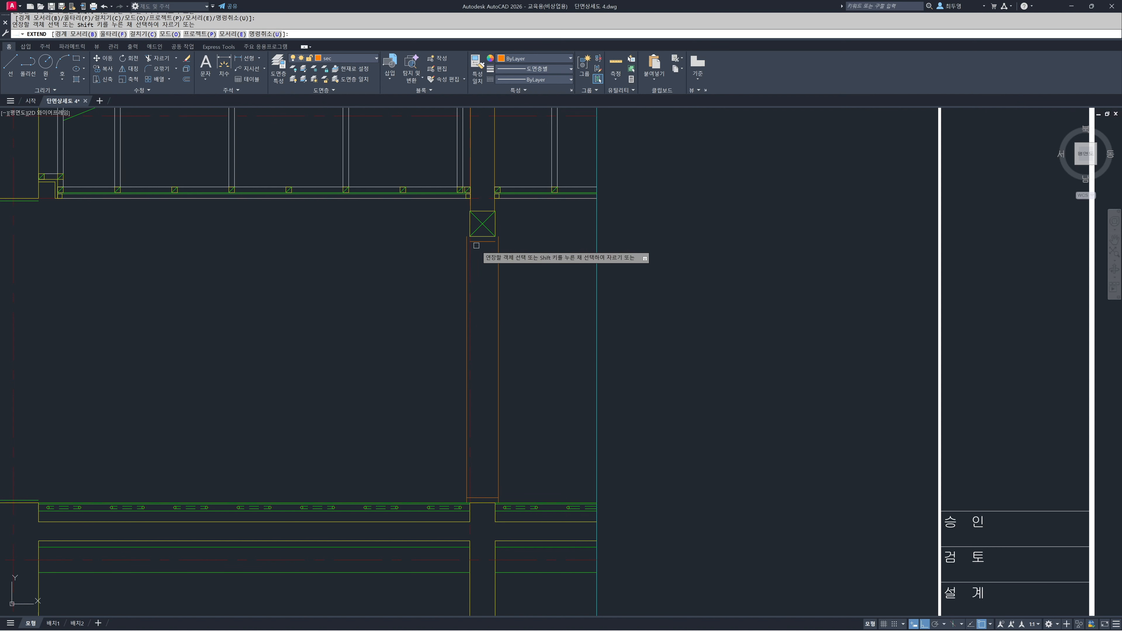
left_click(489, 242)
key("Return")
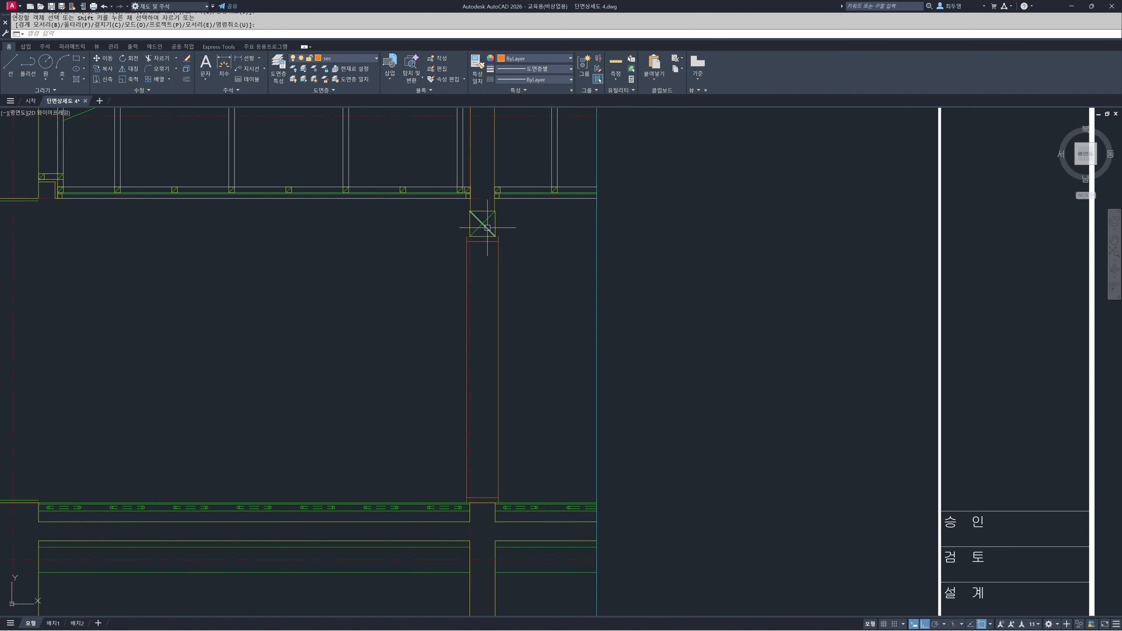
Draw short horizontal lines from the lintel's lower corners to the outer frame edges to close the top of the frame head
scroll(484, 236, "up", 5)
scroll(483, 235, "up", 2)
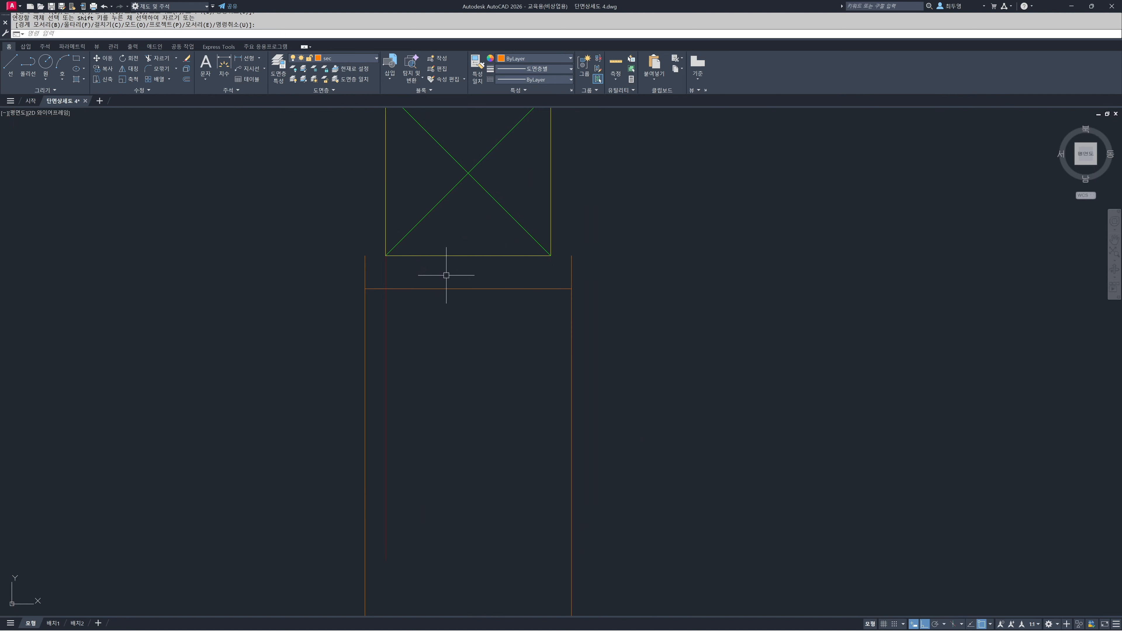
type("l")
key("Return")
left_click(366, 257)
left_click(386, 256)
key("Return")
key("Return")
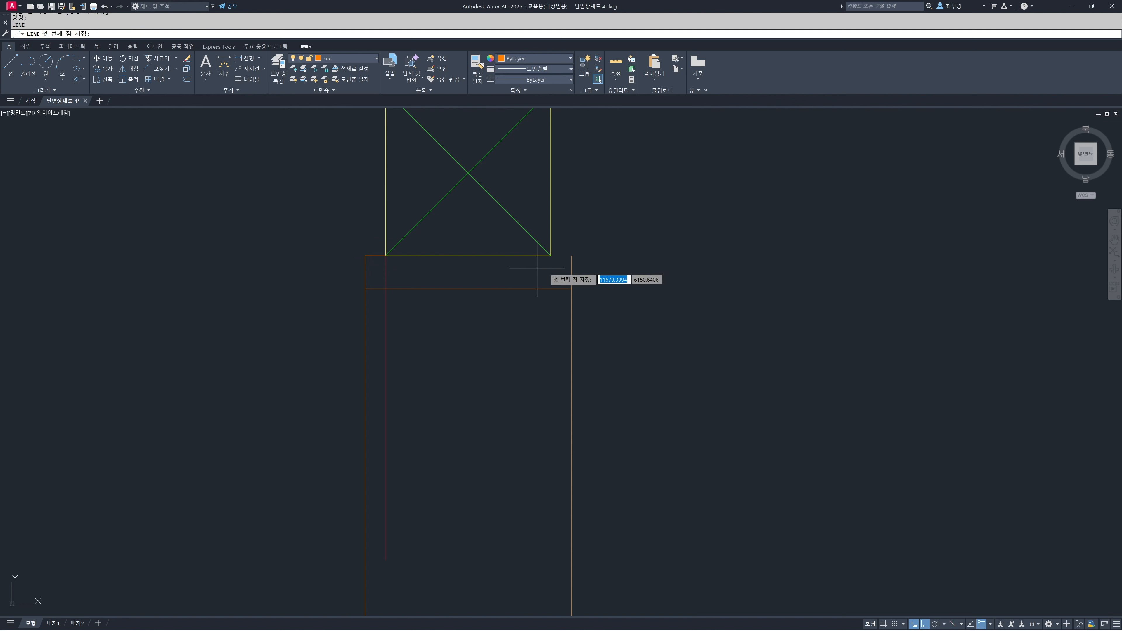
left_click(551, 255)
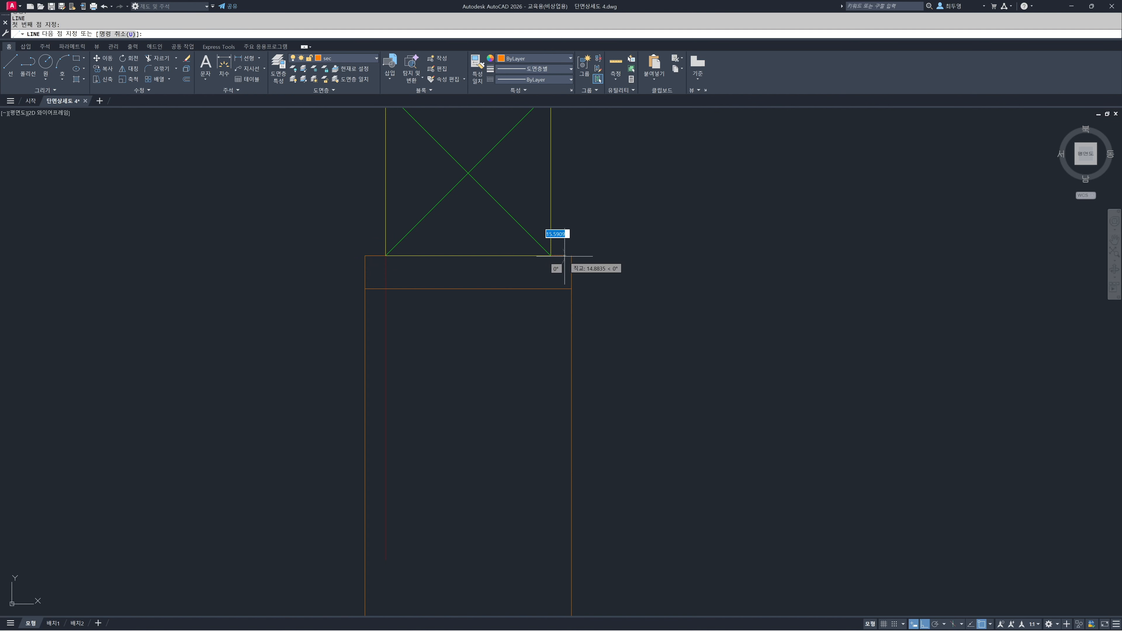
left_click(571, 256)
key("Return")
Draw short horizontal lines at floor level from the wall corners to the outer frame edges to close the sill's underside
scroll(501, 293, "down", 6)
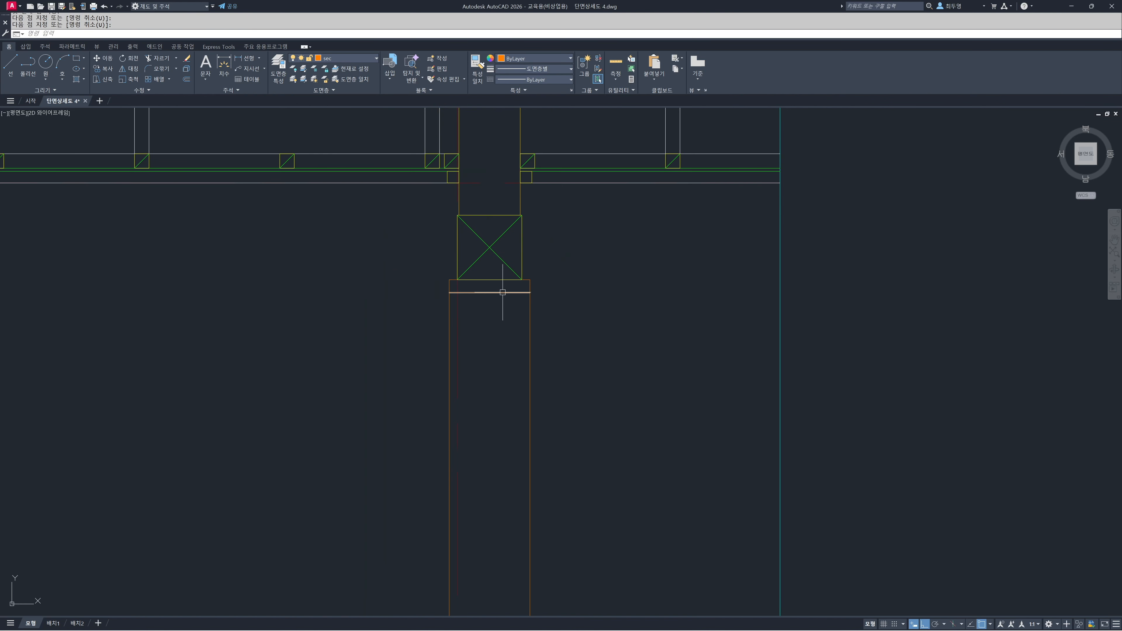
middle_click_drag(503, 403, 521, 164)
scroll(514, 466, "up", 6)
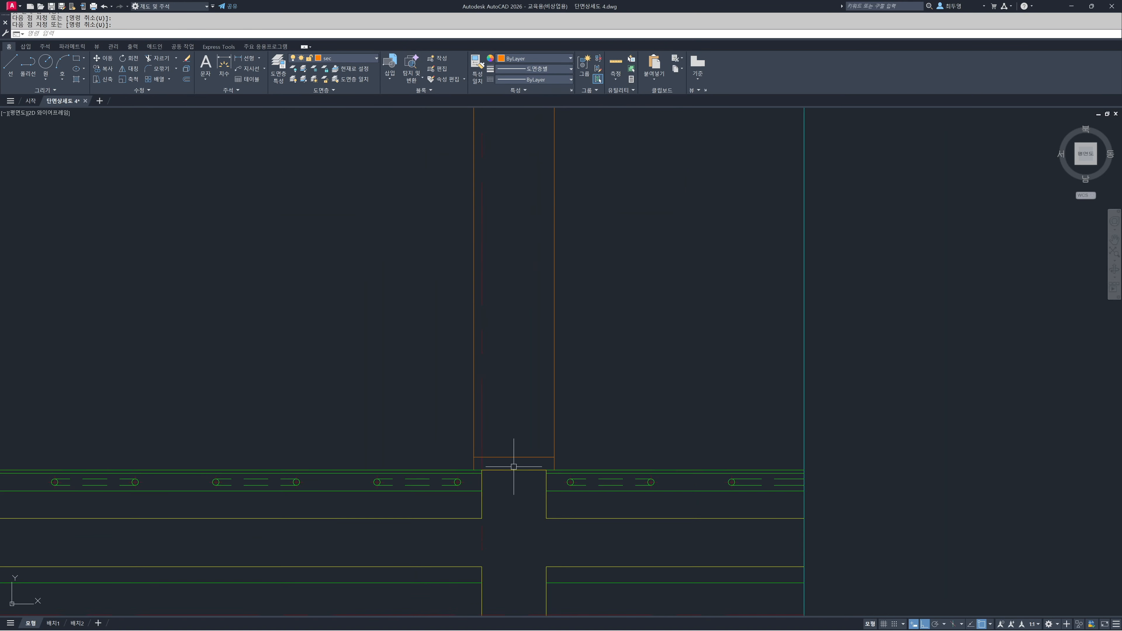
type("l")
key("Return")
left_click(431, 475)
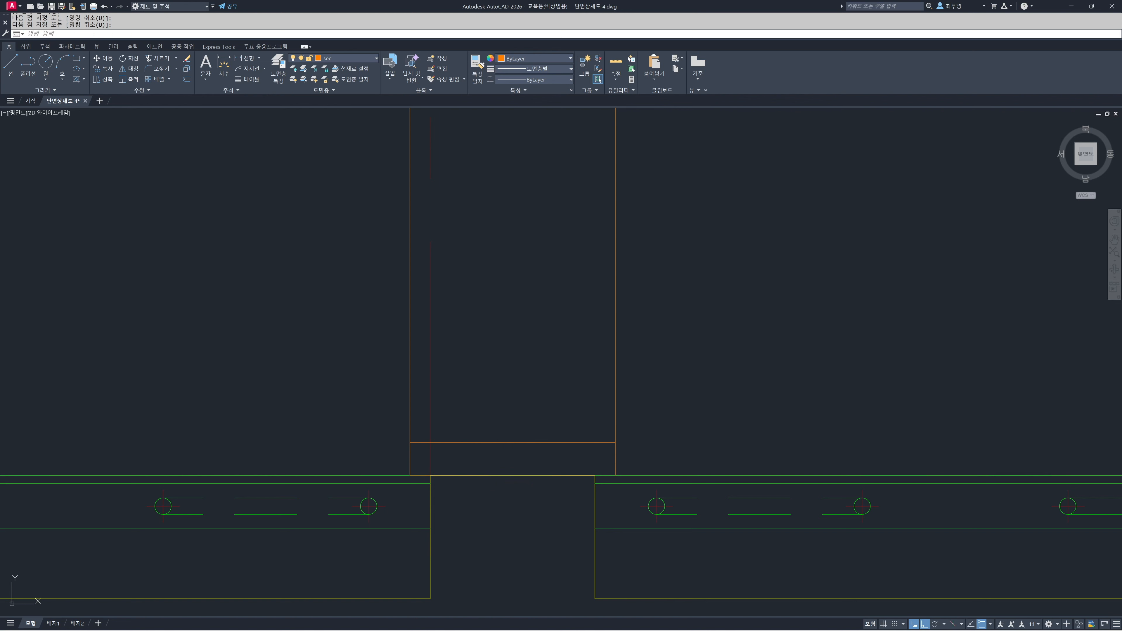
left_click(595, 475)
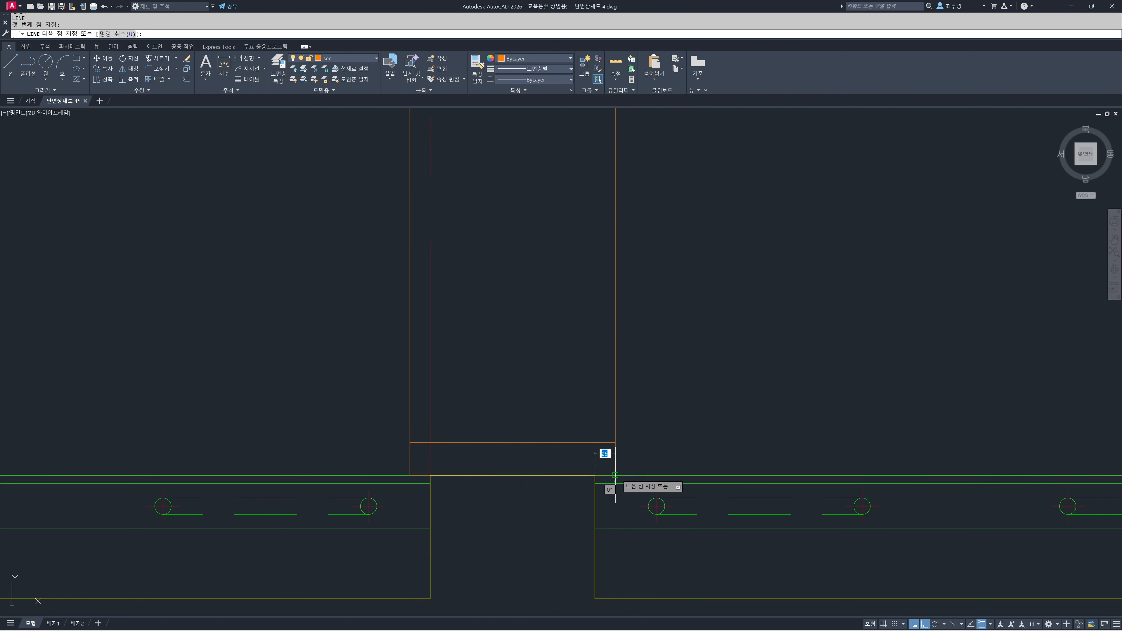
key("Return")
Trim away both outer frame edges between the head member and the sill member
scroll(541, 378, "down", 4)
scroll(543, 324, "down", 2)
middle_click_drag(547, 306, 526, 514)
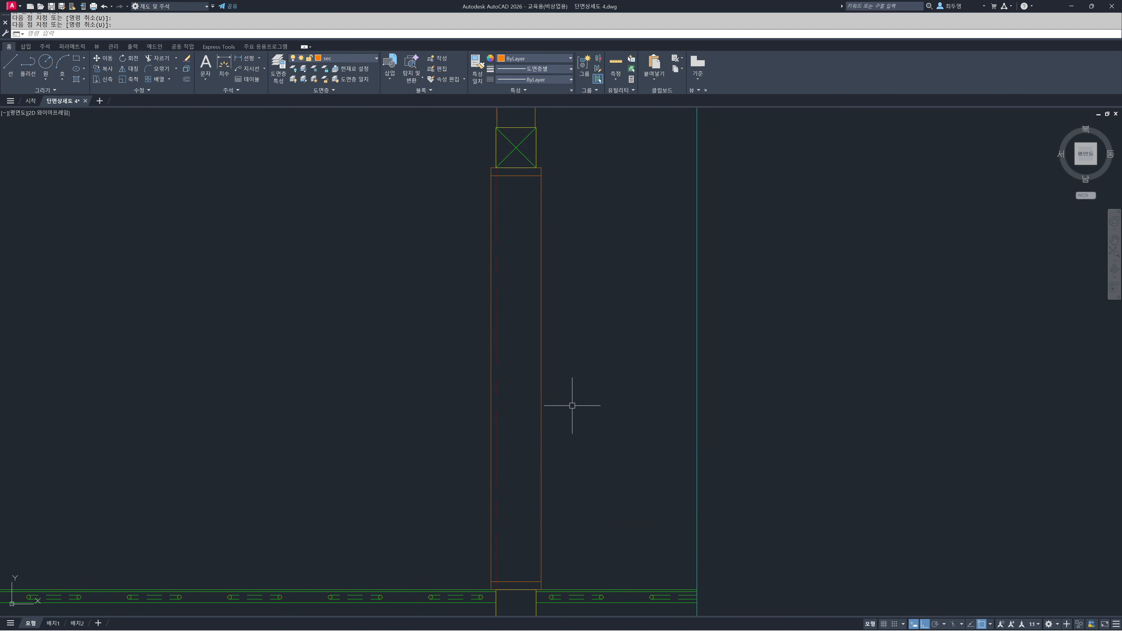
key("Return")
left_click(589, 402)
left_click(454, 366)
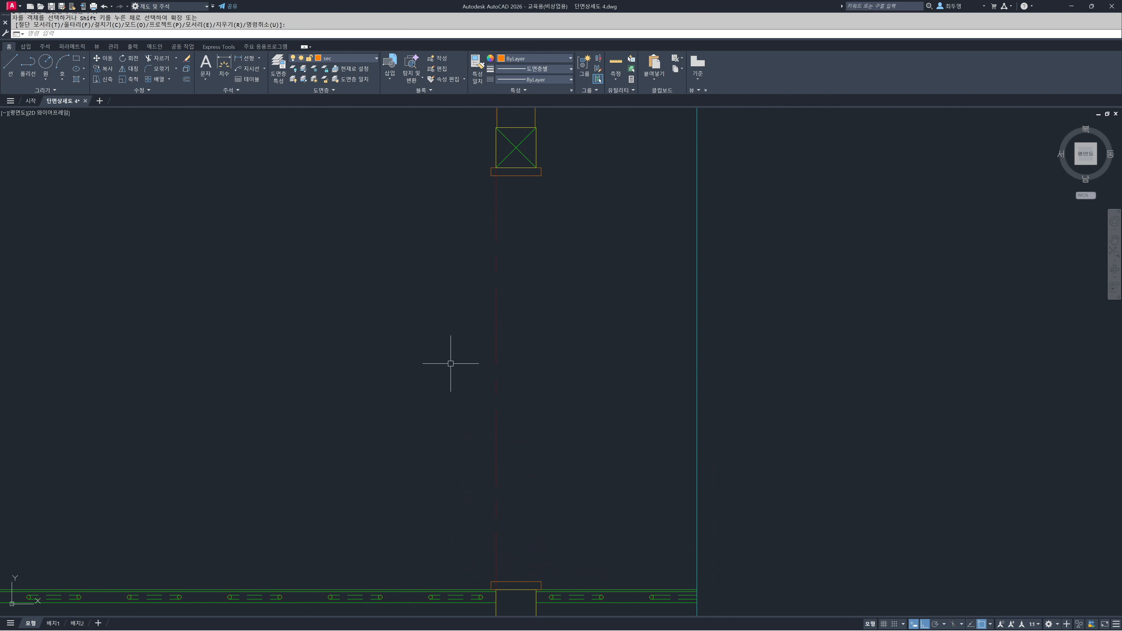
Make ele the current layer and draw vertical lines joining the head and sill members along both outer edges
left_click(352, 59)
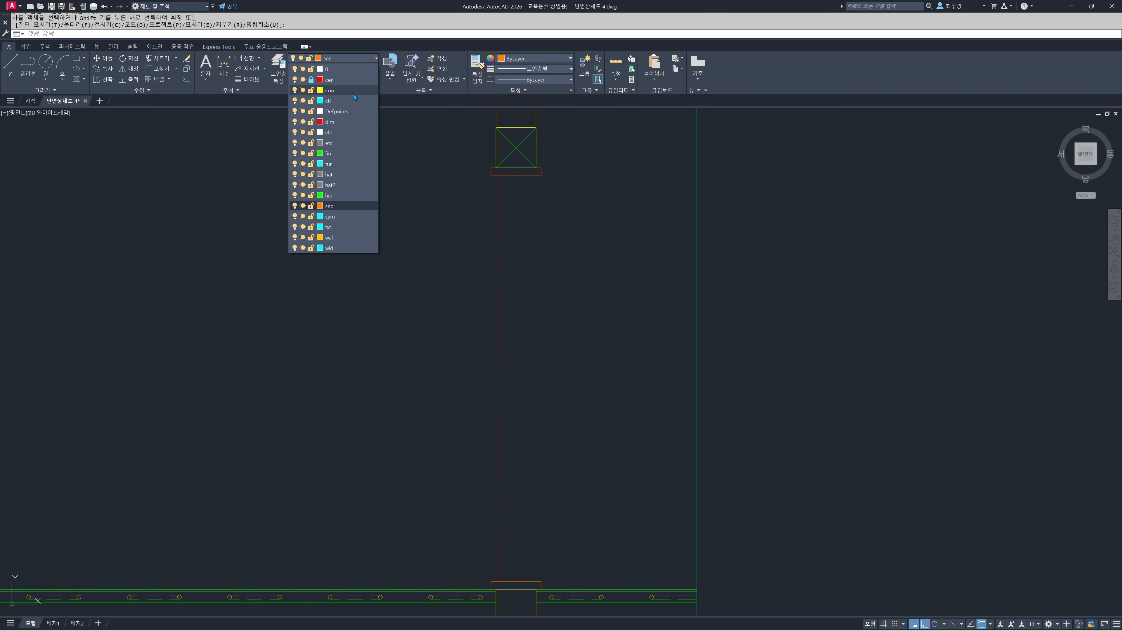
left_click(349, 132)
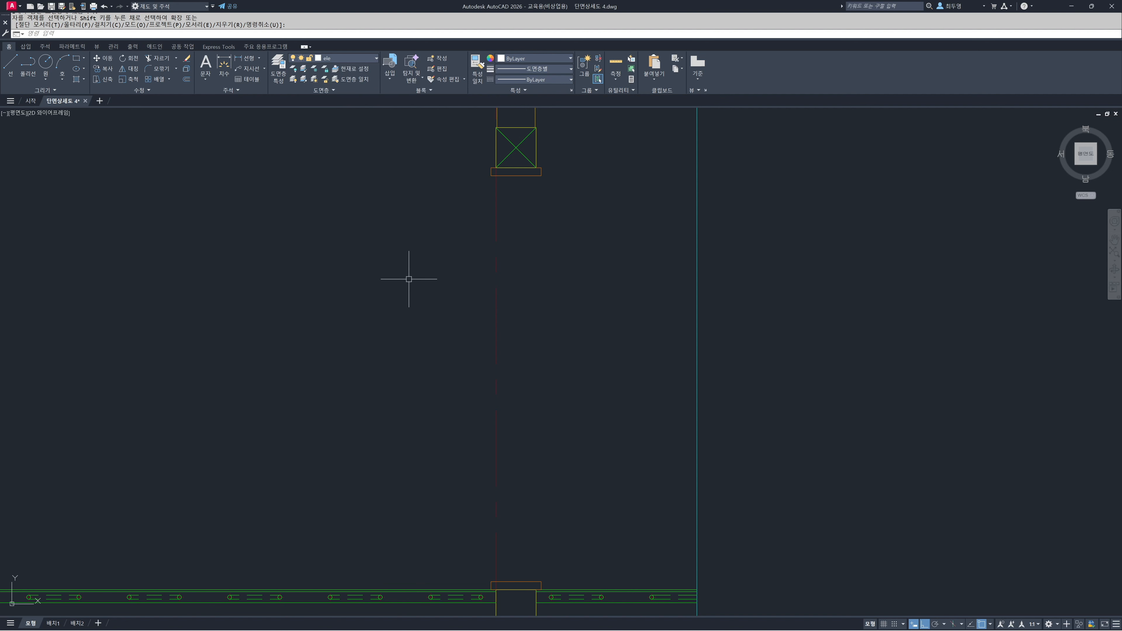
type("l")
key("Return")
left_click(491, 175)
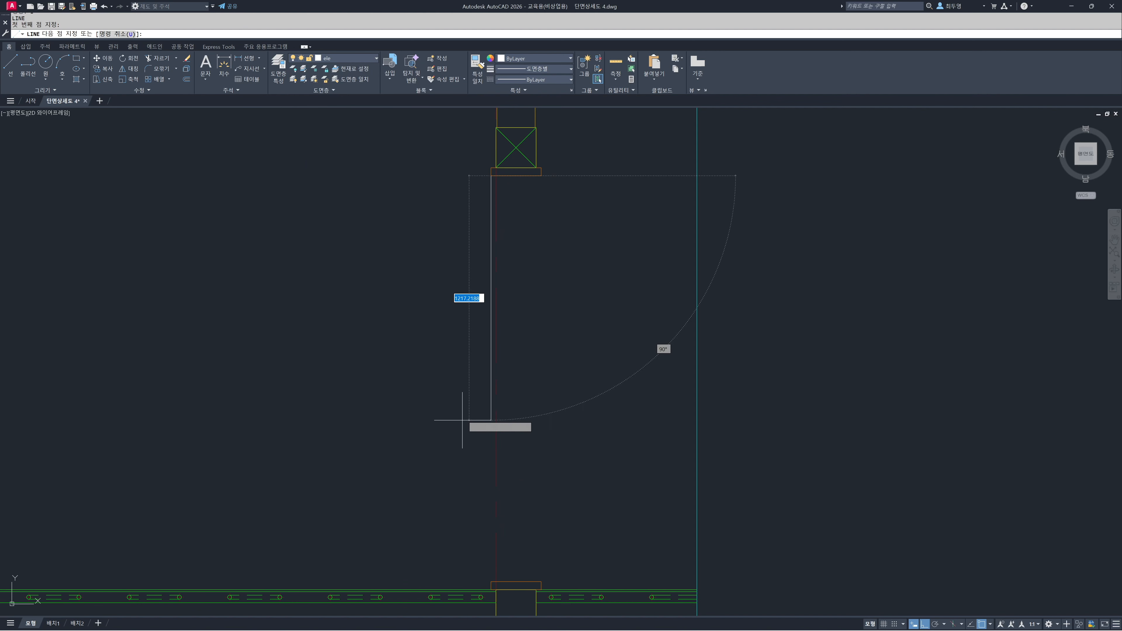
left_click(491, 582)
key("Return")
key("Return")
left_click(542, 582)
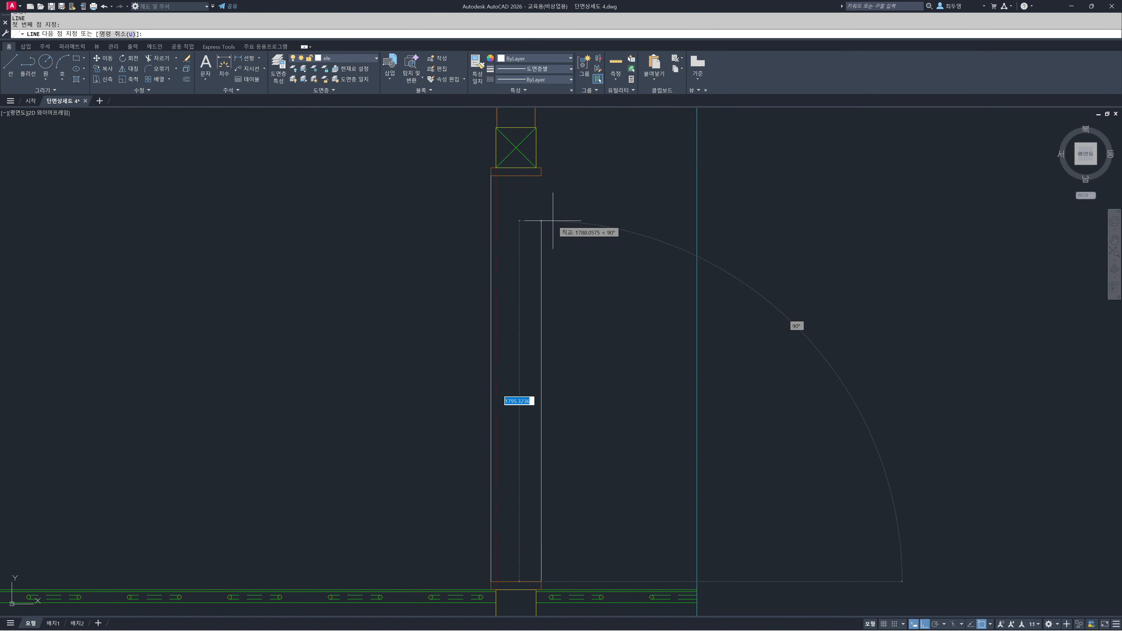
left_click(542, 175)
key("Return")
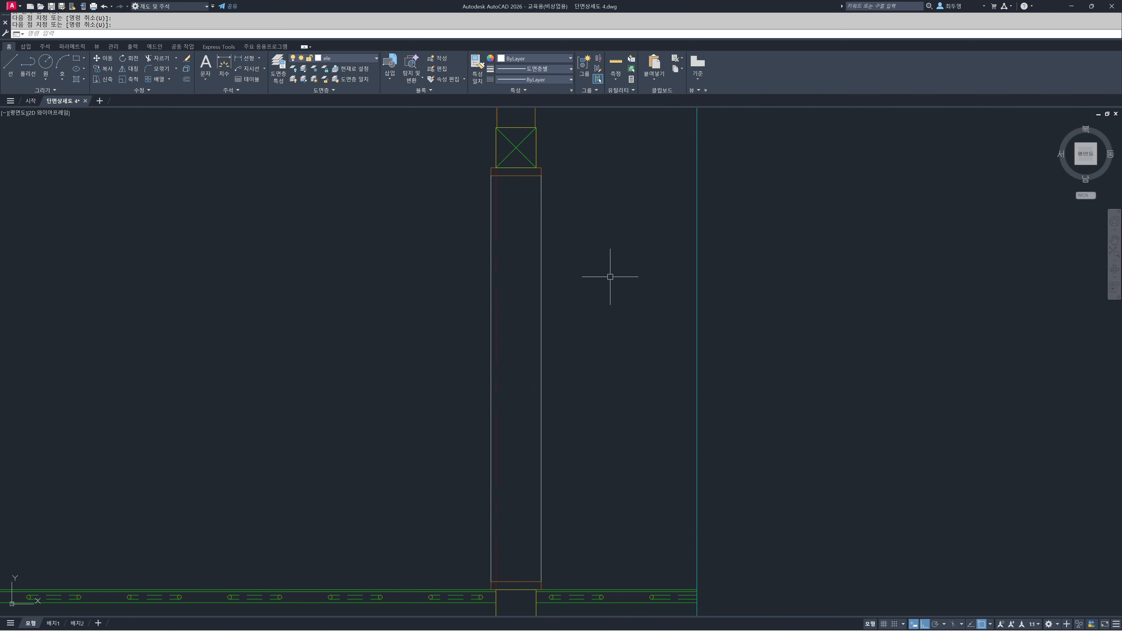
Offset both vertical elevation lines 40 inward
type("o")
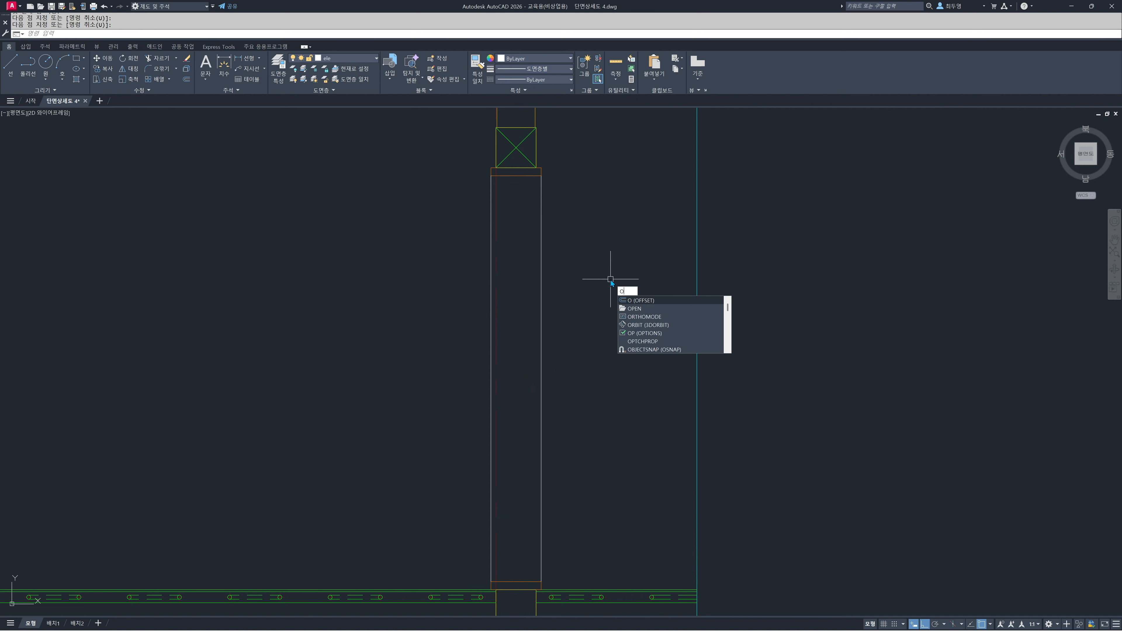
key("Return")
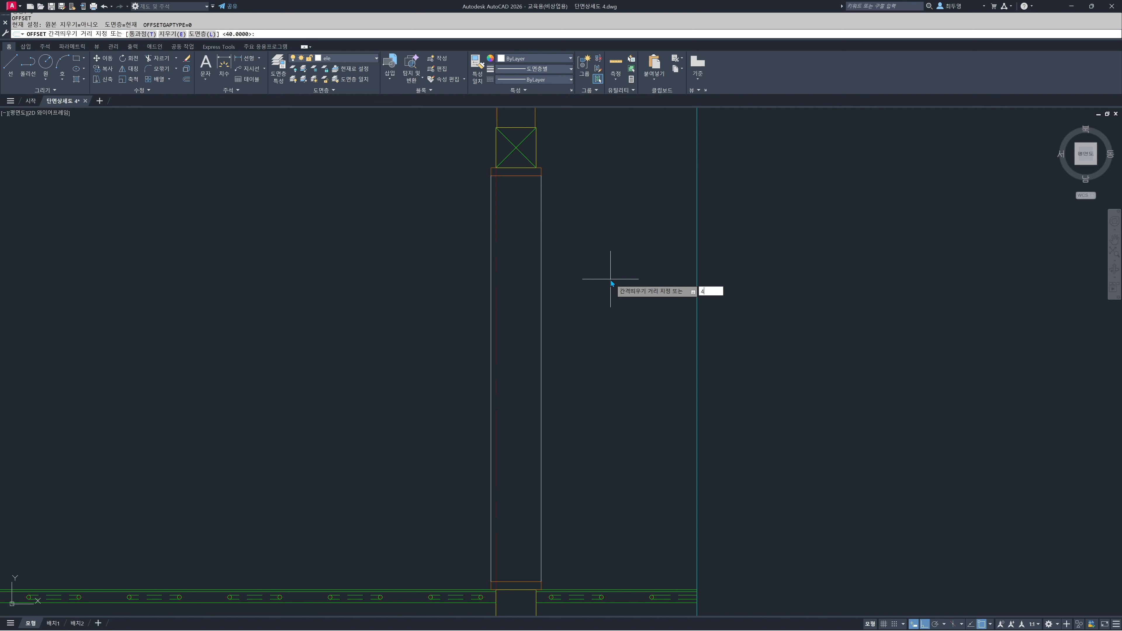
type("40")
key("Return")
left_click(541, 285)
left_click(482, 278)
left_click(491, 279)
left_click(515, 281)
key("Return")
Move the right-hand pair of vertical frame lines to the fin layer and make fin the current layer
left_click(556, 285)
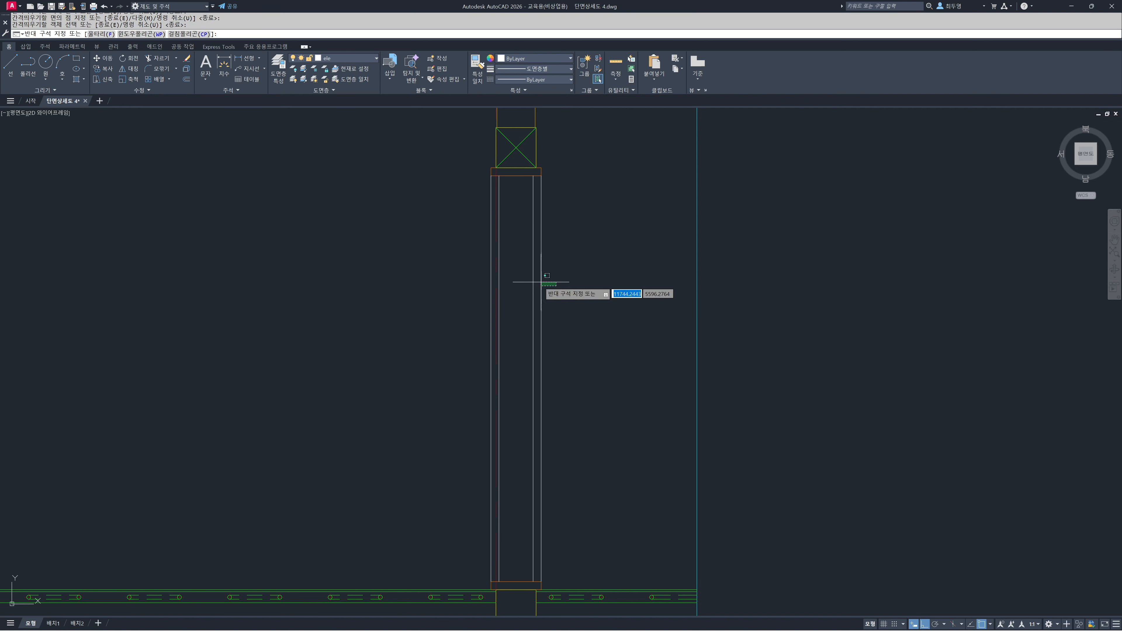
left_click(522, 277)
left_click(358, 57)
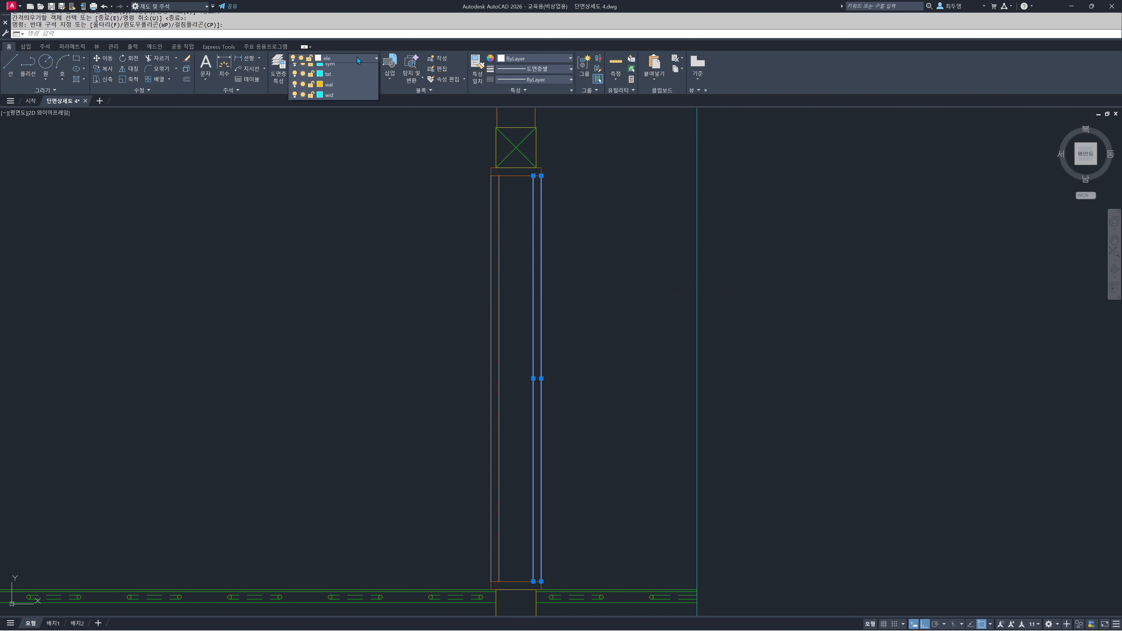
left_click(348, 153)
key("Escape")
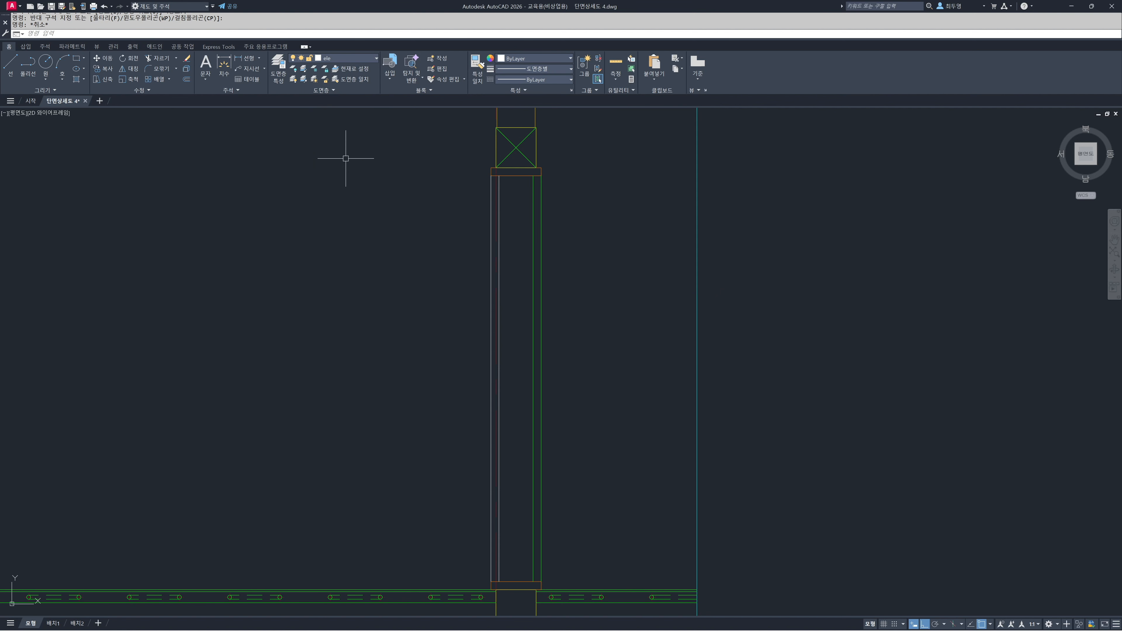
left_click(346, 62)
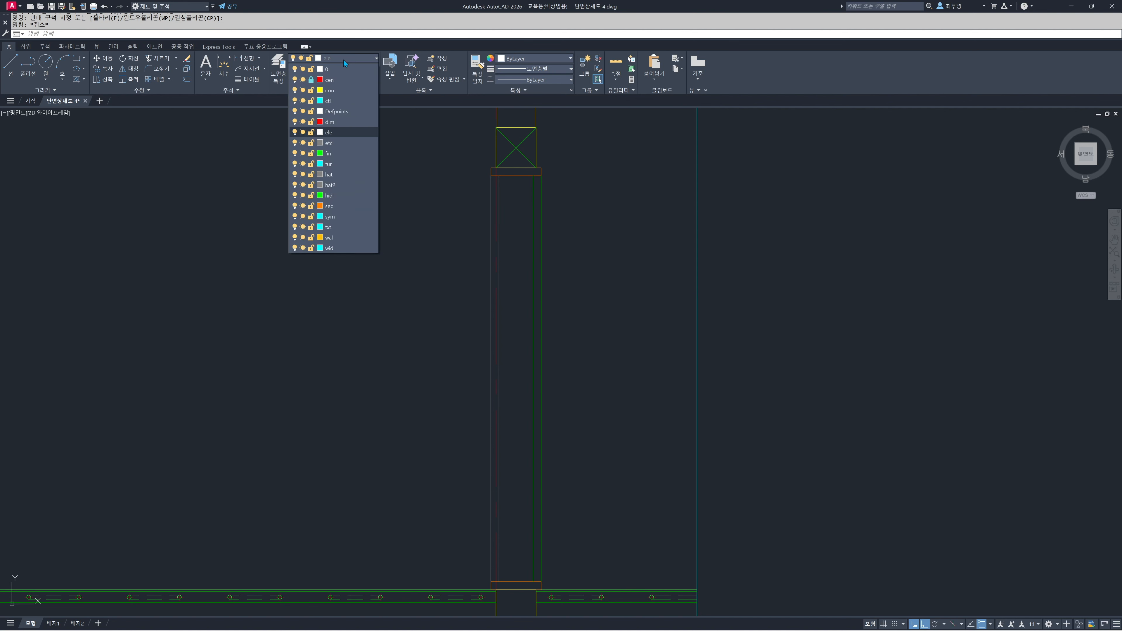
left_click(345, 150)
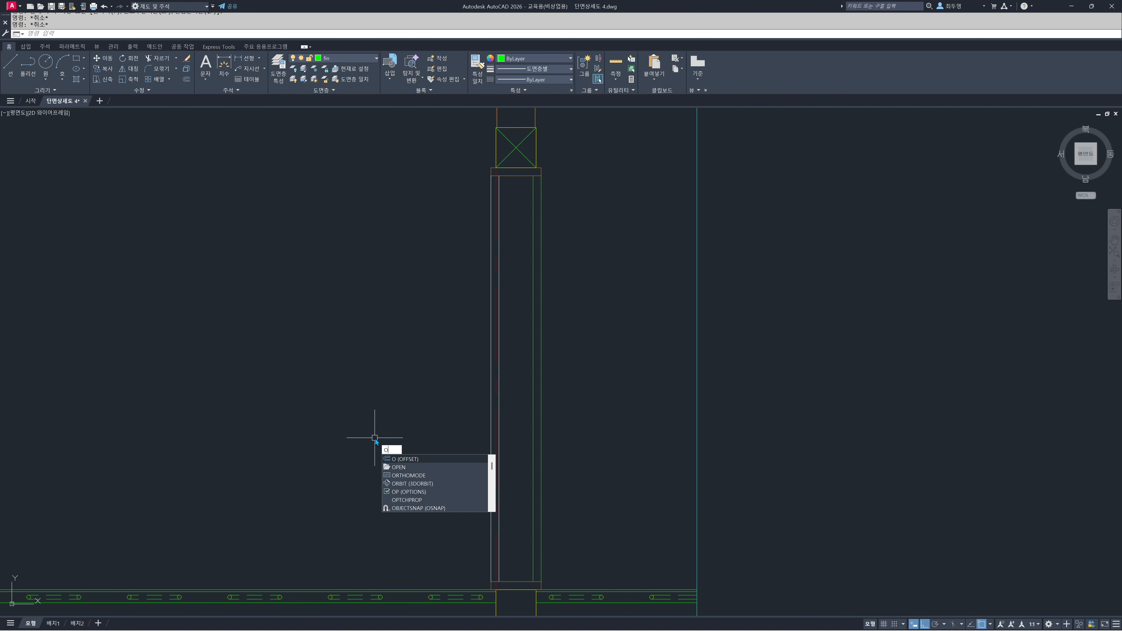
key("Return")
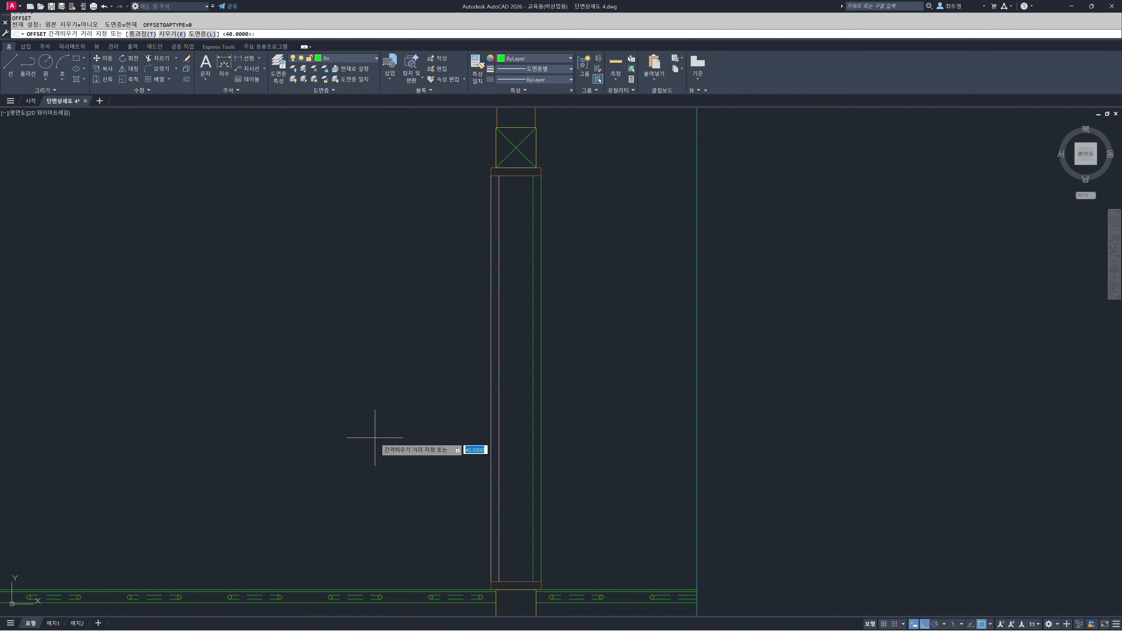
type("t")
key("Return")
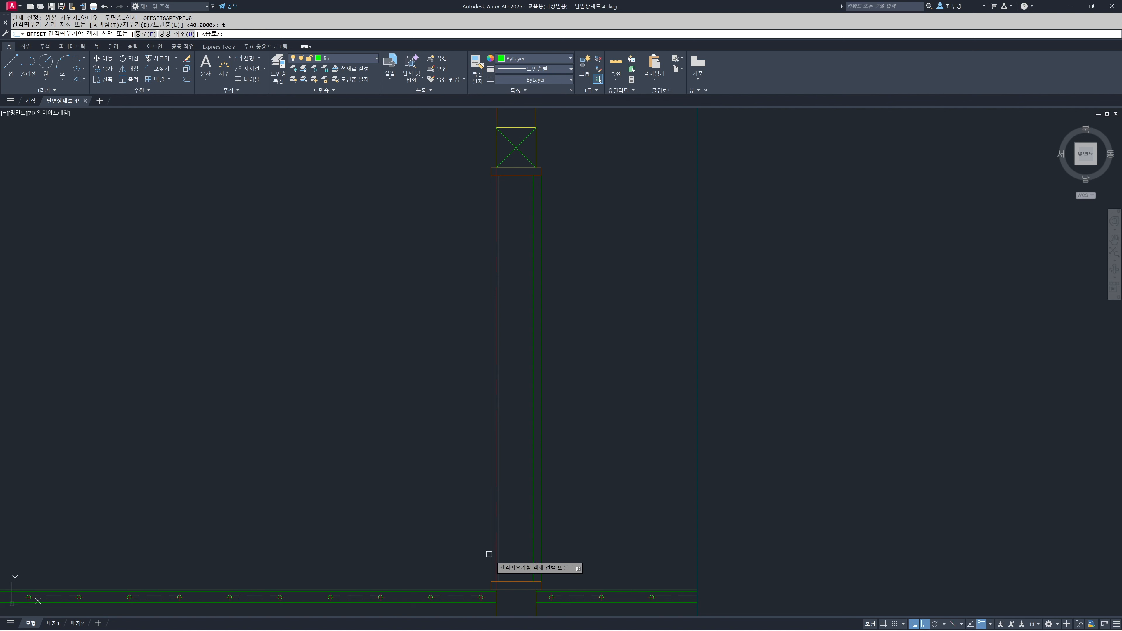
left_click(517, 591)
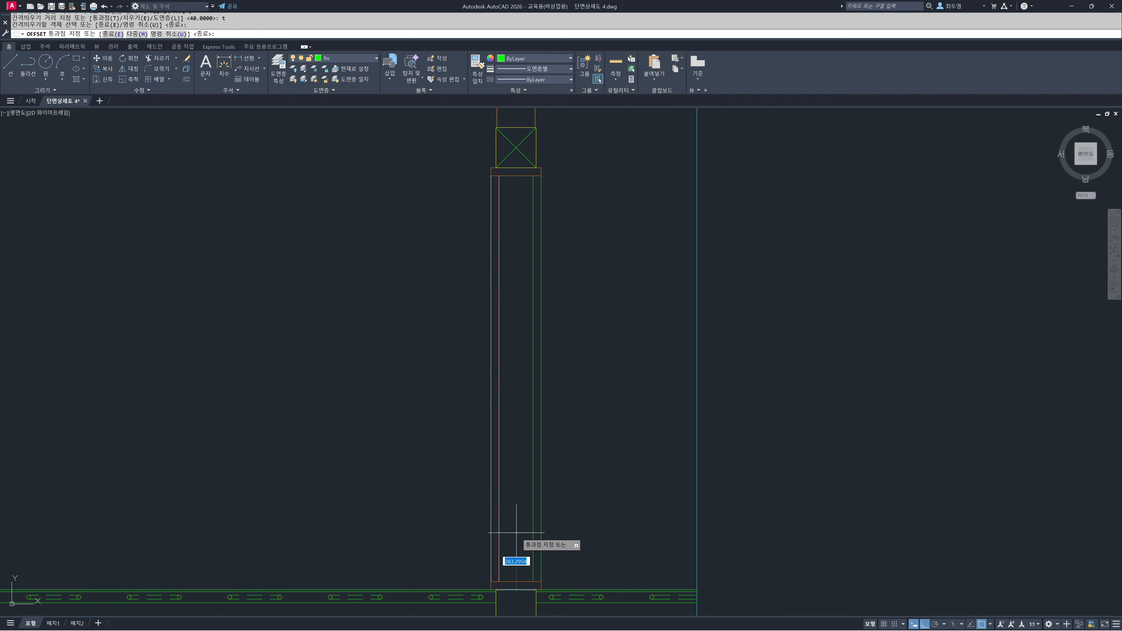
key("Return")
key("Return")
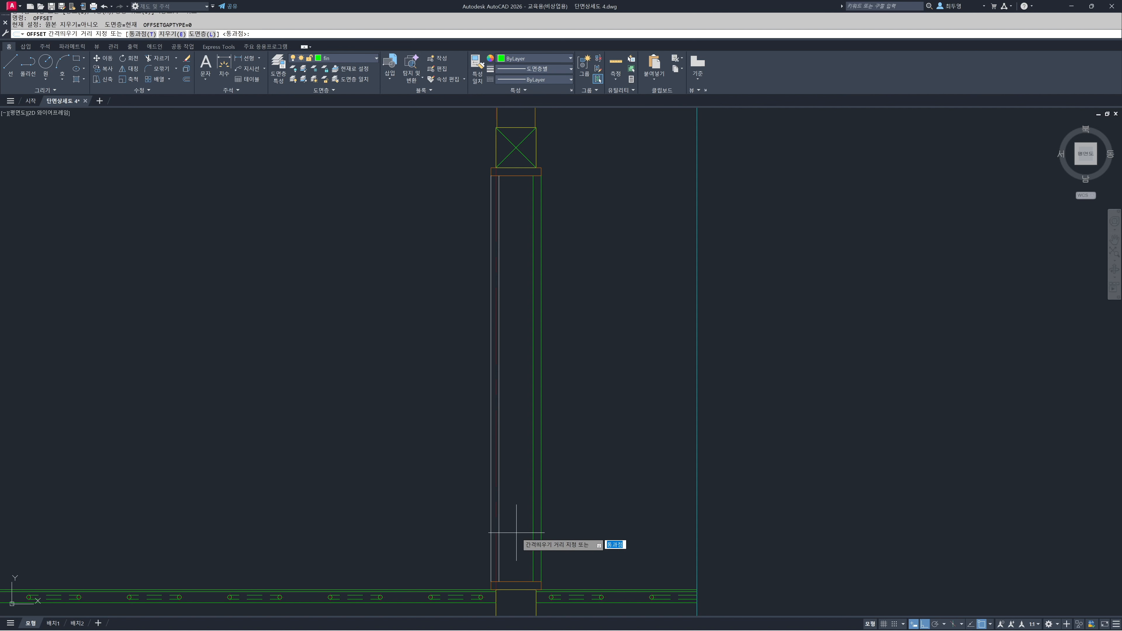
Offset the sill member's upper line 80 upward and the head member's lower line 80 downward
type("t")
key("Return")
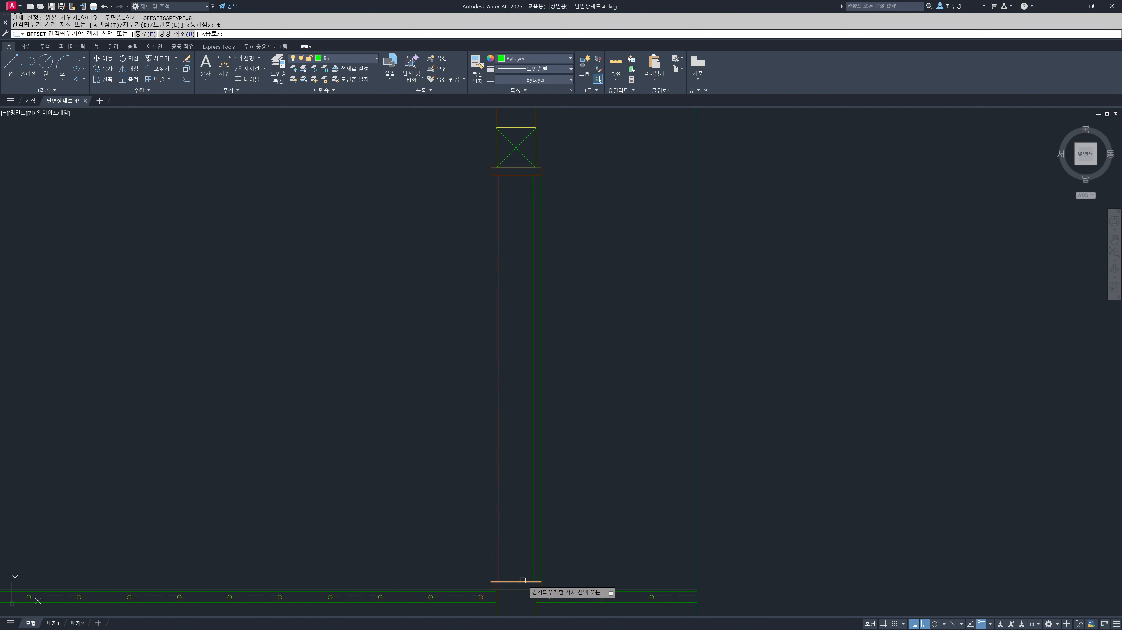
left_click(517, 582)
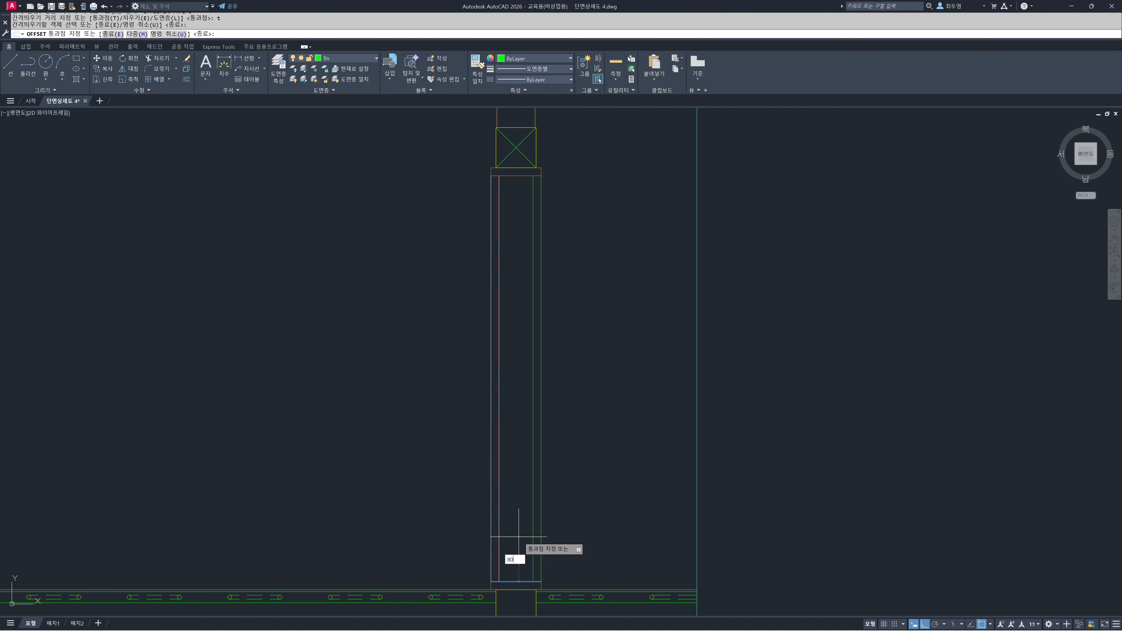
key("Return")
left_click(515, 176)
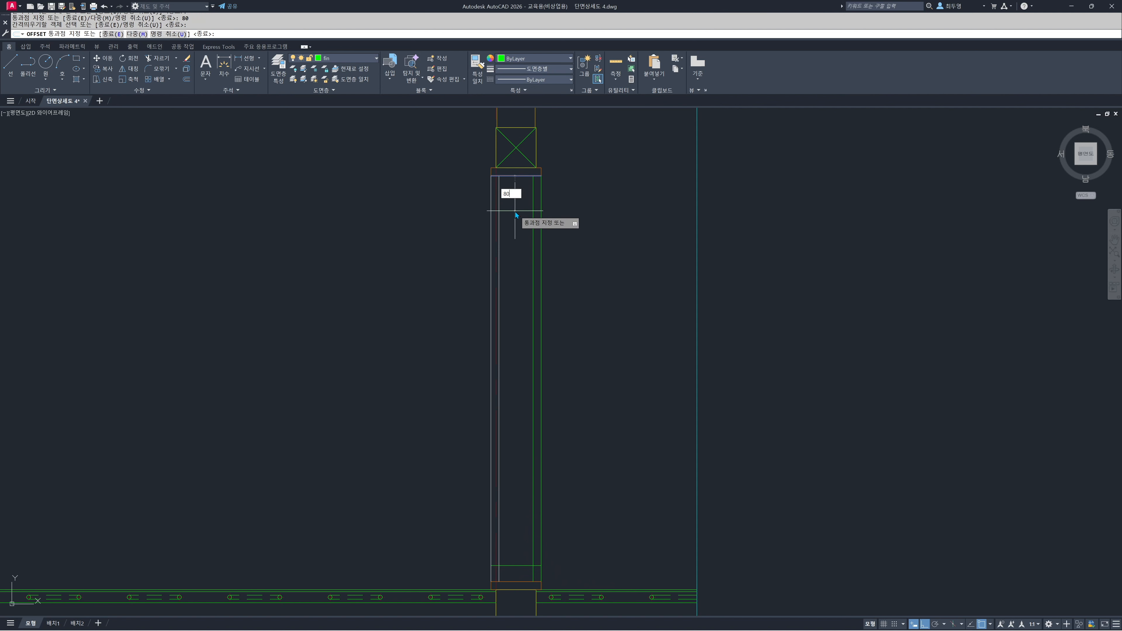
key("Return")
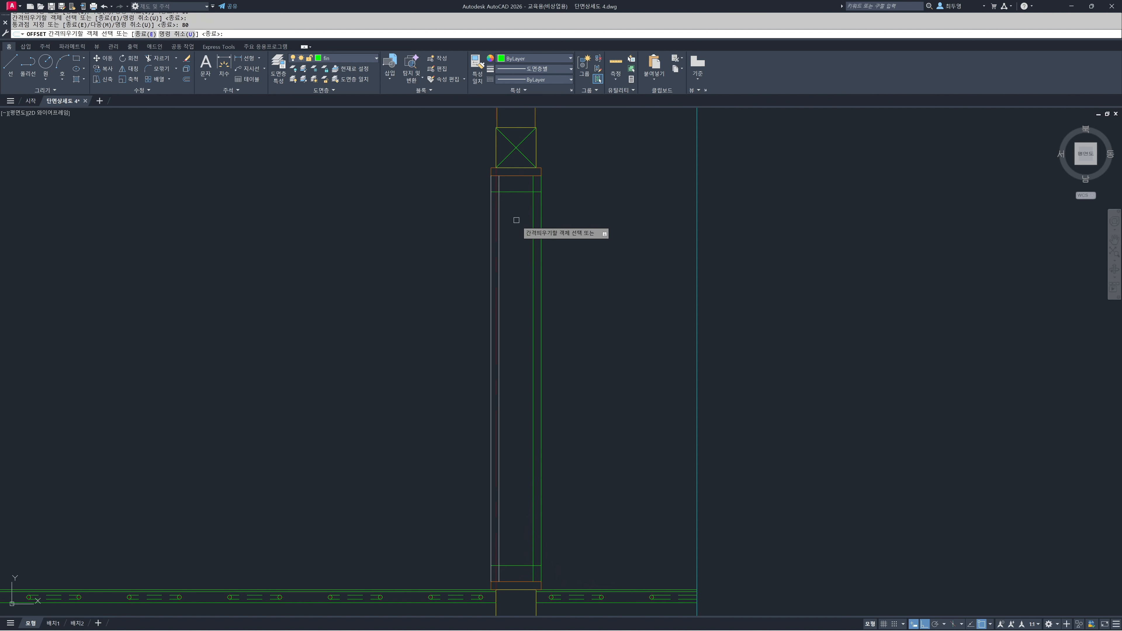
Offset the wall's floor-level line 900 upward inside the opening
left_click(518, 590)
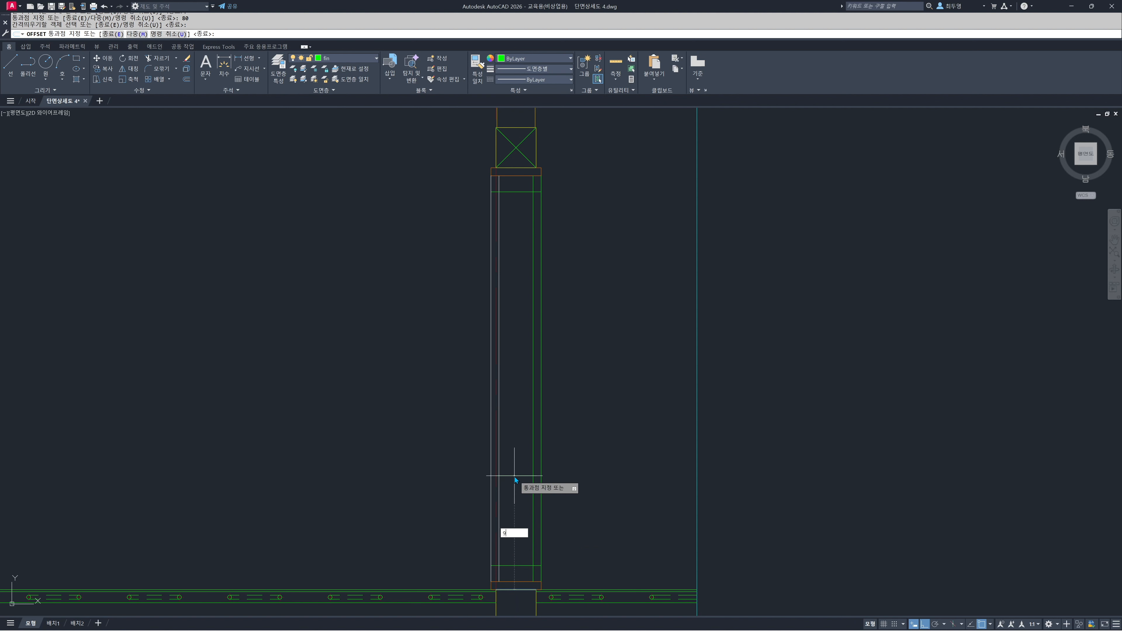
key("Return")
key("Return")
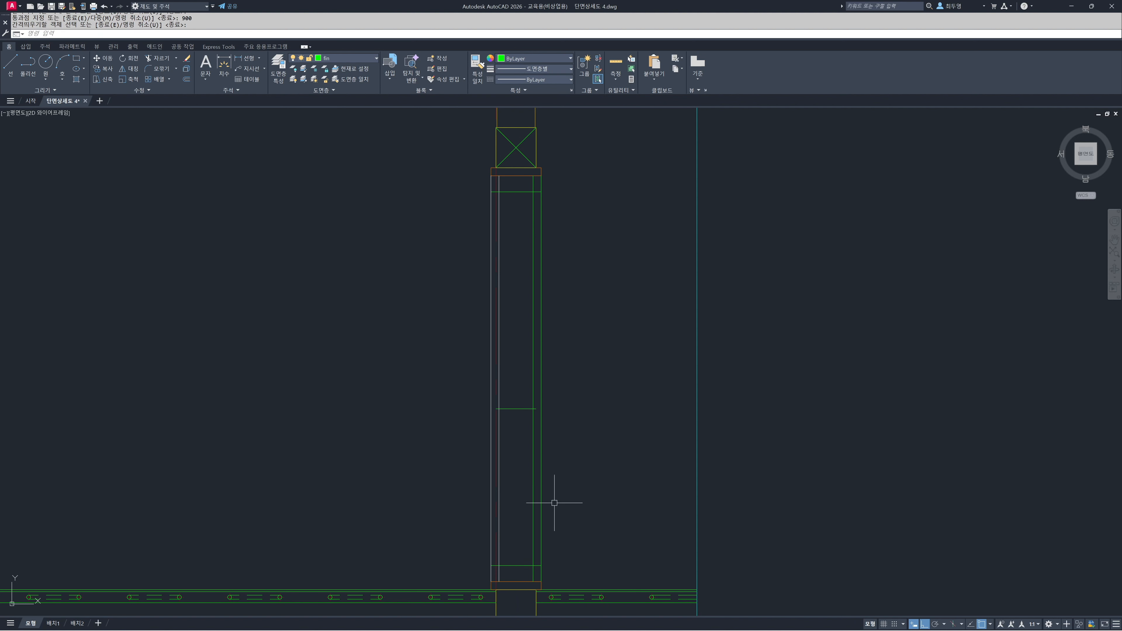
Trim the two 80 offset lines at the right inner vertical line, keeping only their segments within the right-hand frame strip
type("tr")
key("space")
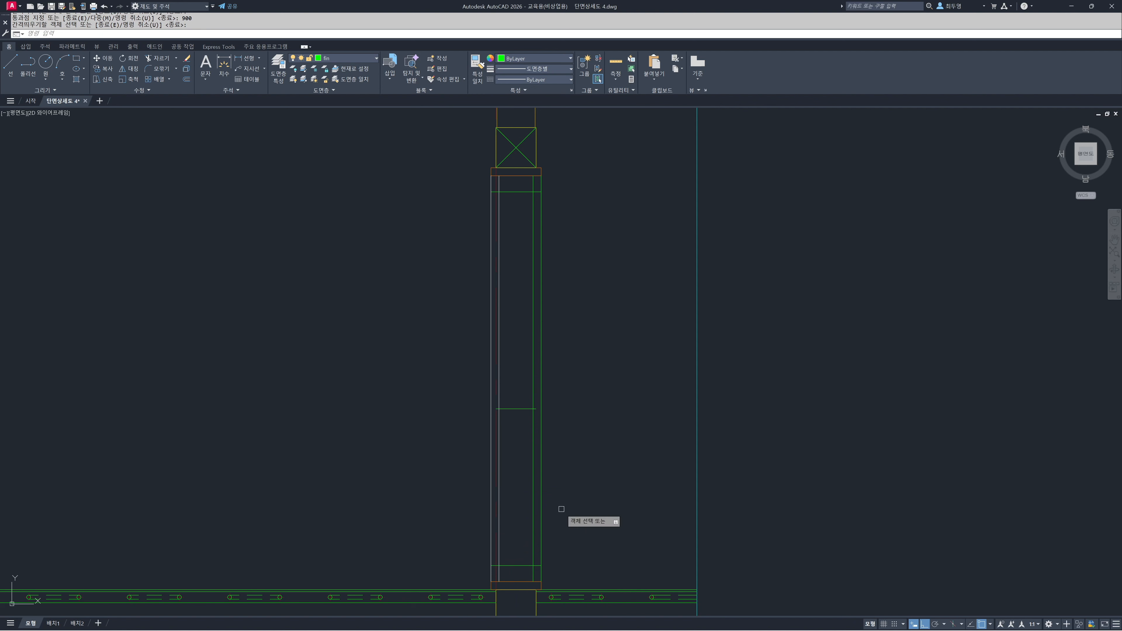
left_click(533, 509)
key("space")
left_click(523, 532)
left_click(526, 591)
left_click(517, 211)
left_click(508, 182)
key("space")
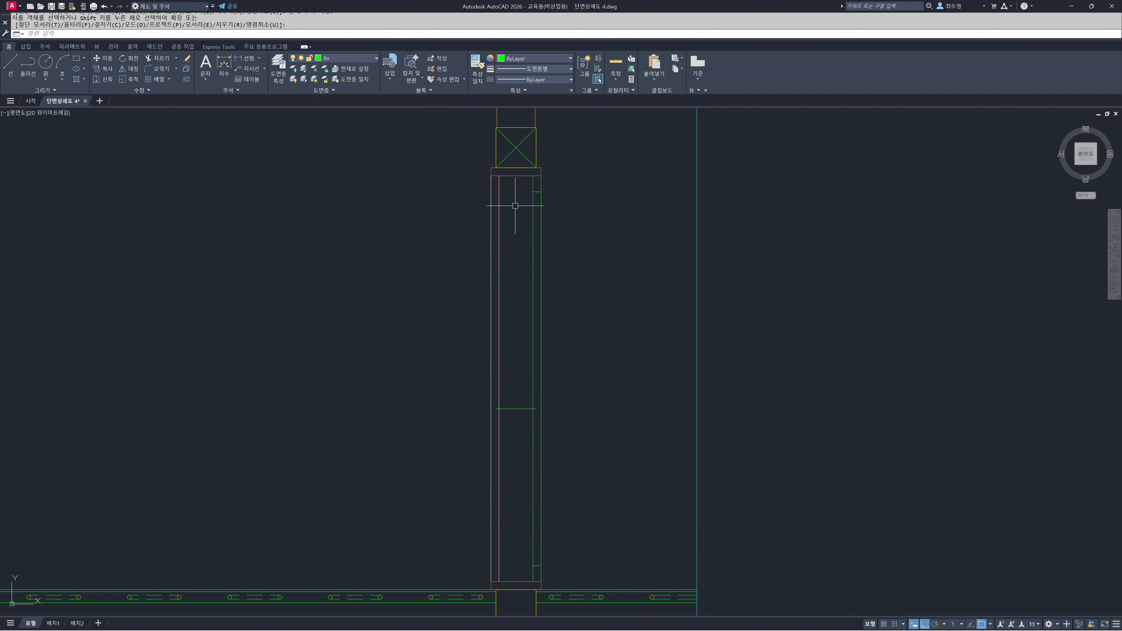
Stretch the right end of the 900-high horizontal line to the right, past the right-hand frame strip
key("space")
left_click(519, 409)
mouse_move(537, 408)
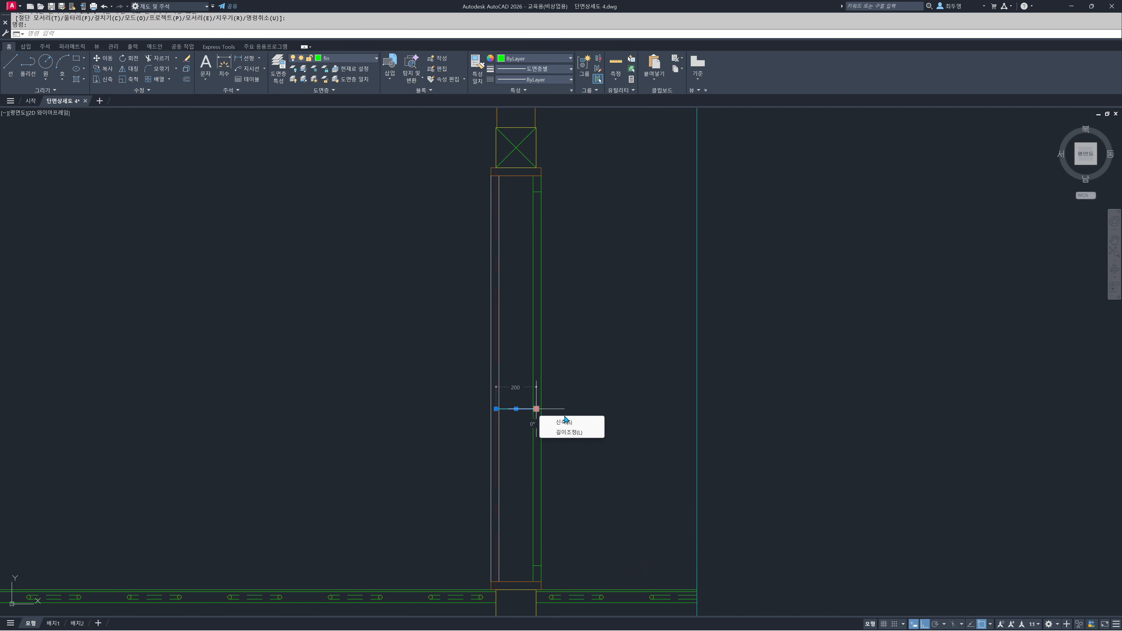
left_click(536, 409)
left_click(578, 409)
key("Escape")
middle_click_drag(547, 439, 534, 334)
scroll(534, 342, "up", 2)
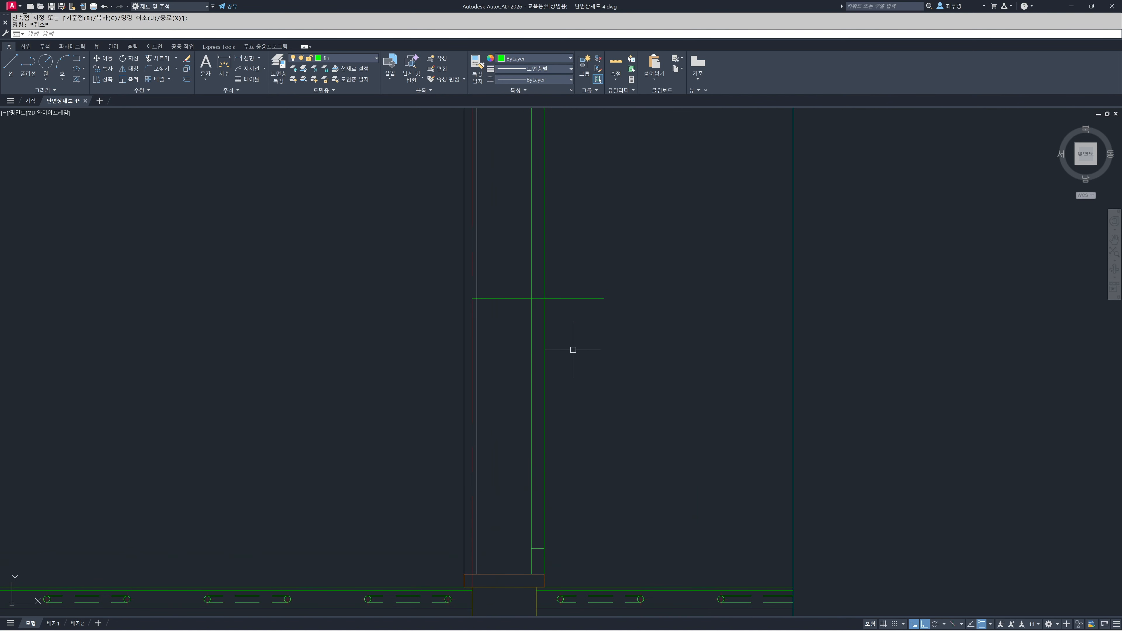
Offset the 900-high horizontal line 40 upward and 40 downward
key("Return")
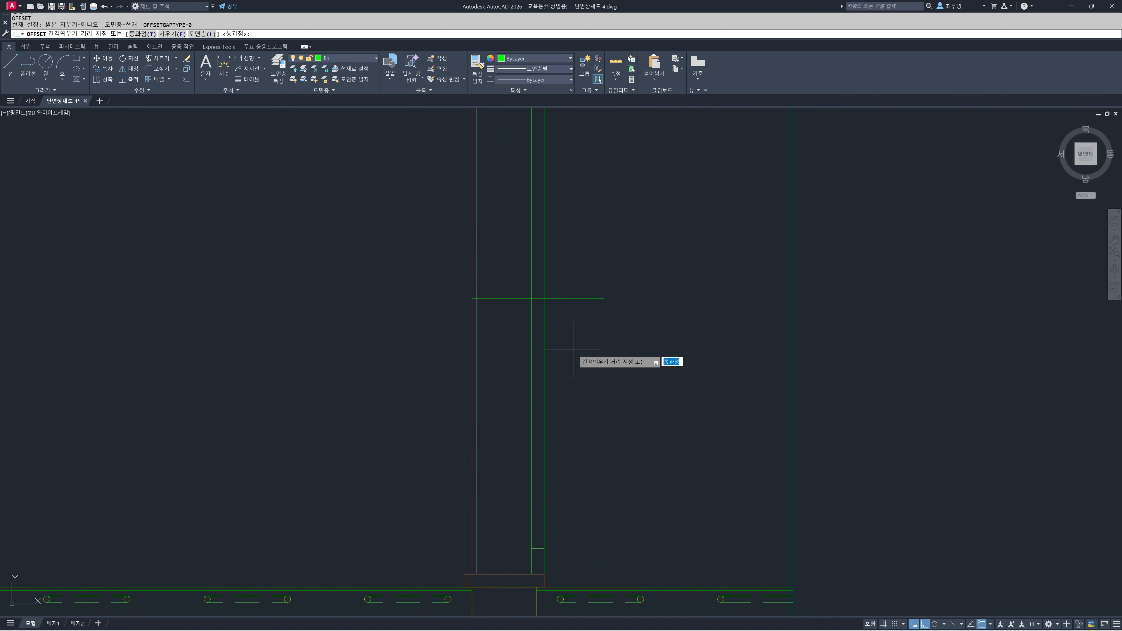
type("t")
key("Return")
left_click(570, 299)
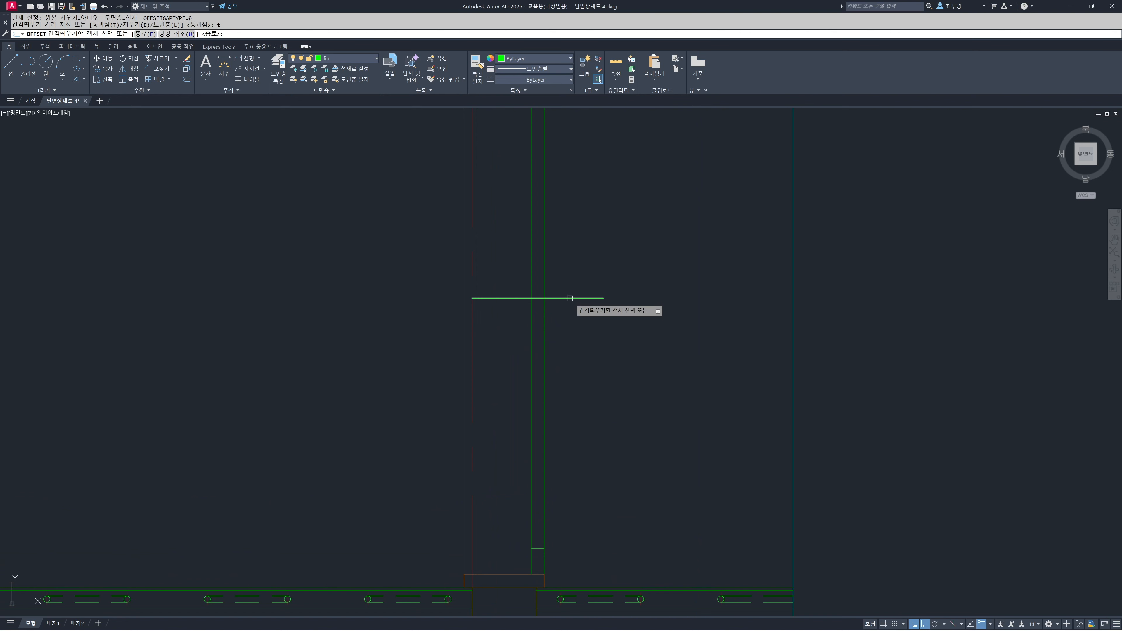
type("4")
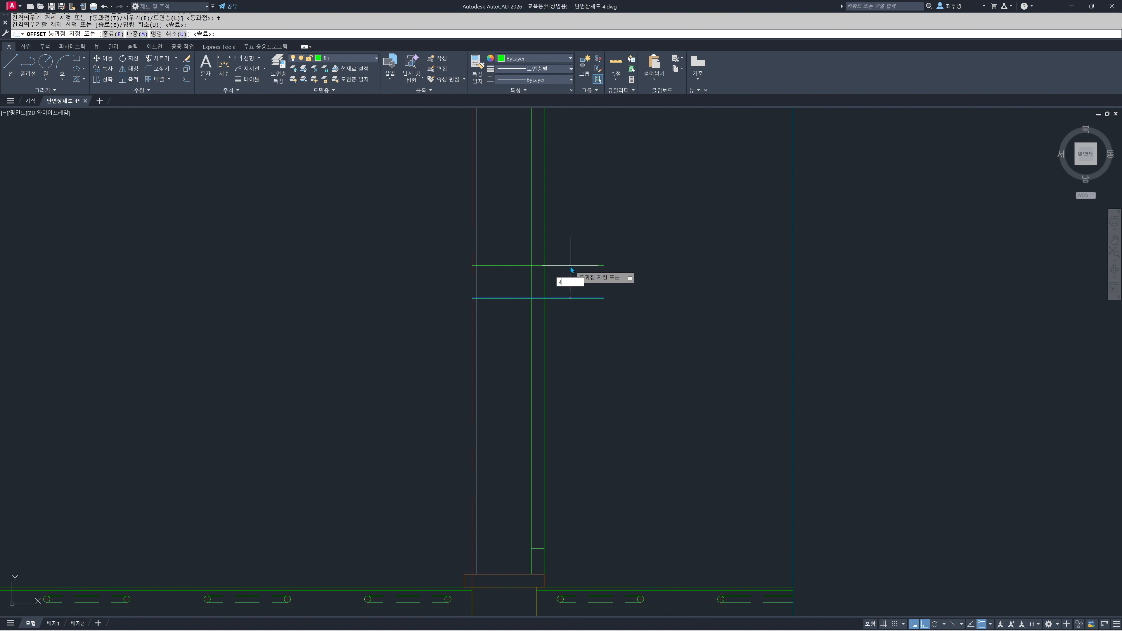
type("0")
key("Return")
left_click(570, 299)
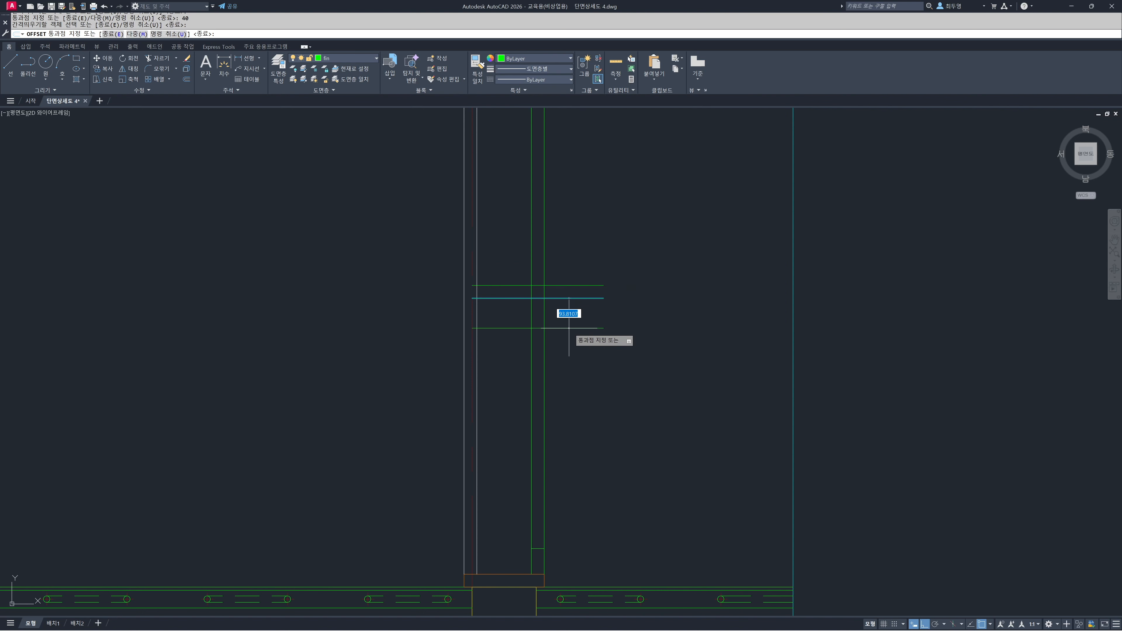
type("40")
key("Return")
Offset the inner vertical line of the right-hand strip 60 to the left
left_click(532, 343)
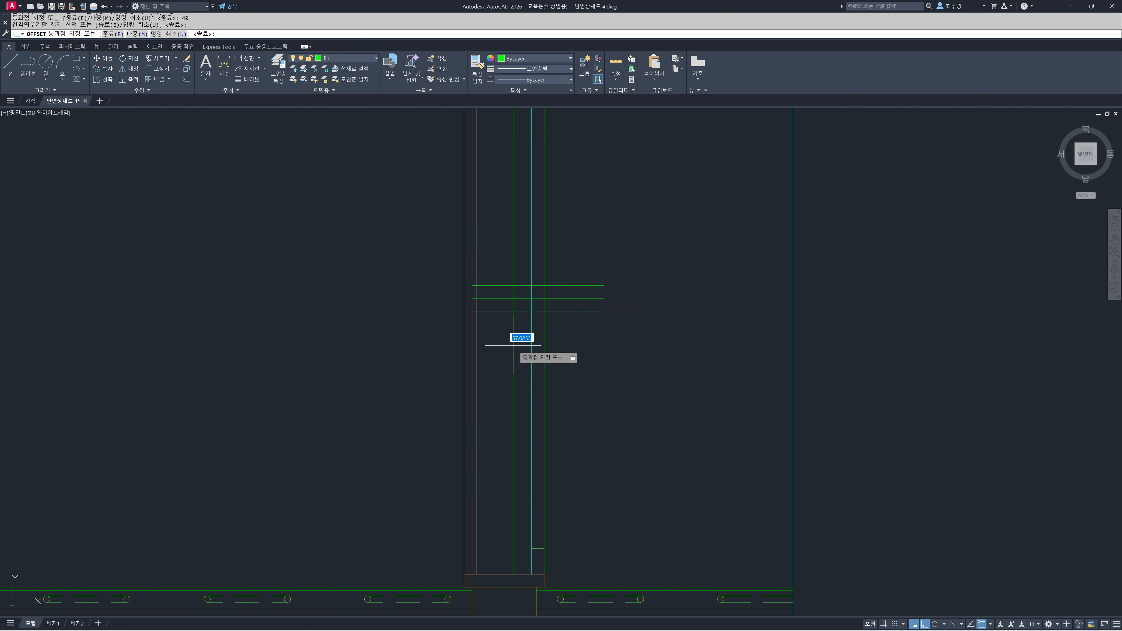
key("Return")
key("Return")
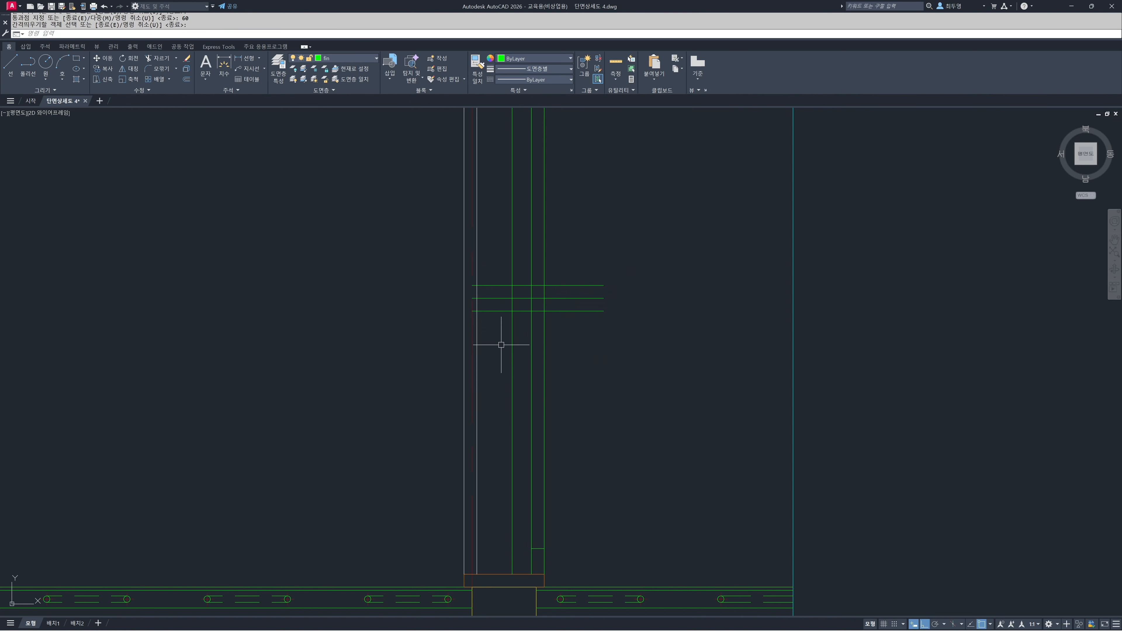
Draw a circle of radius 30 where the 60 offset line crosses the 900-high horizontal line
type("c")
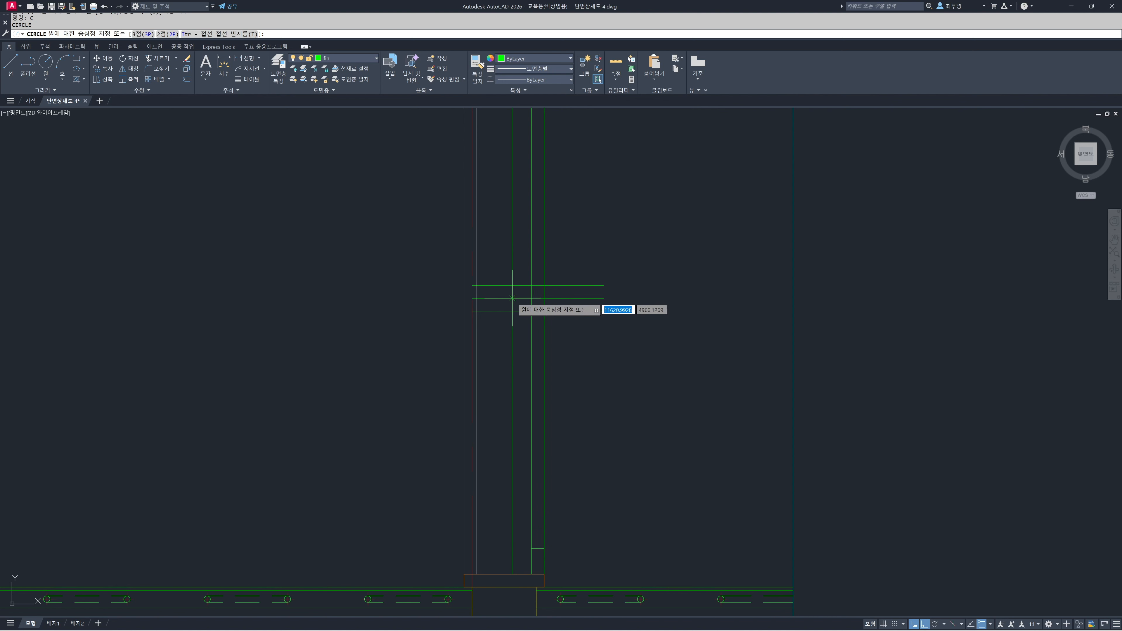
key("Return")
left_click(513, 298)
type("3")
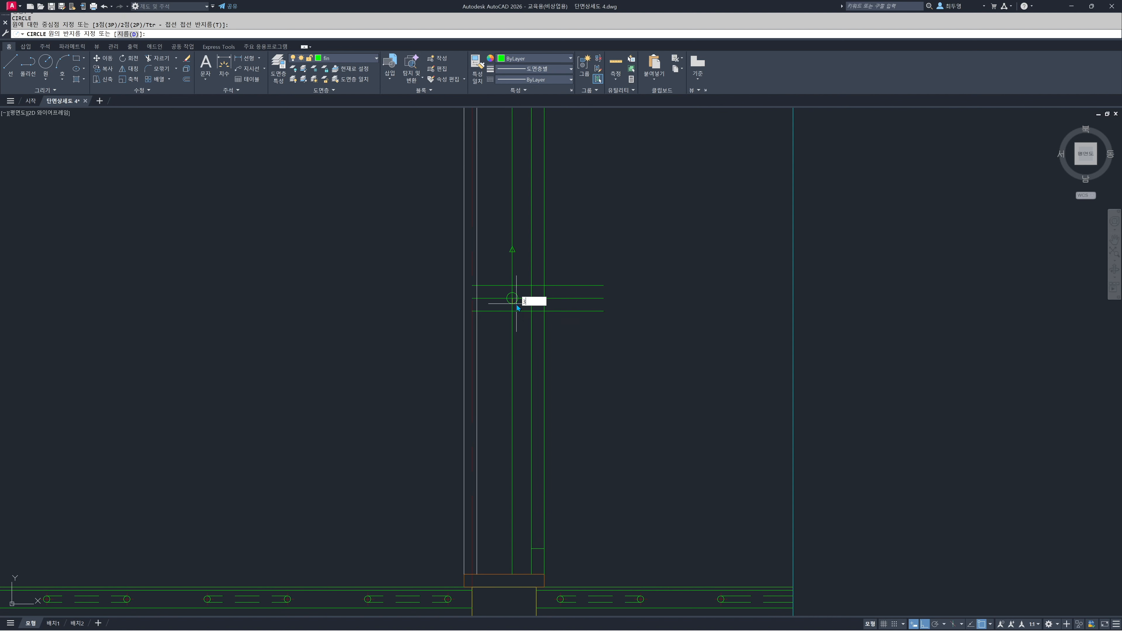
type("0")
key("Return")
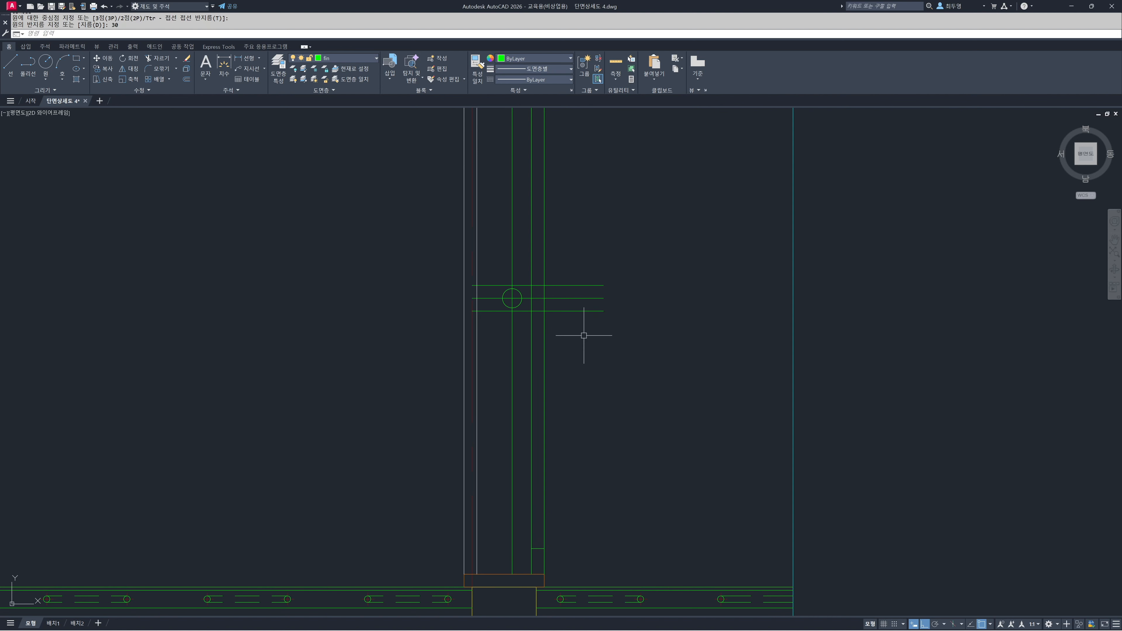
Trim the two 40 offset lines at the strip's verticals, keeping only their segments within the right-hand strip
type("tr")
key("Return")
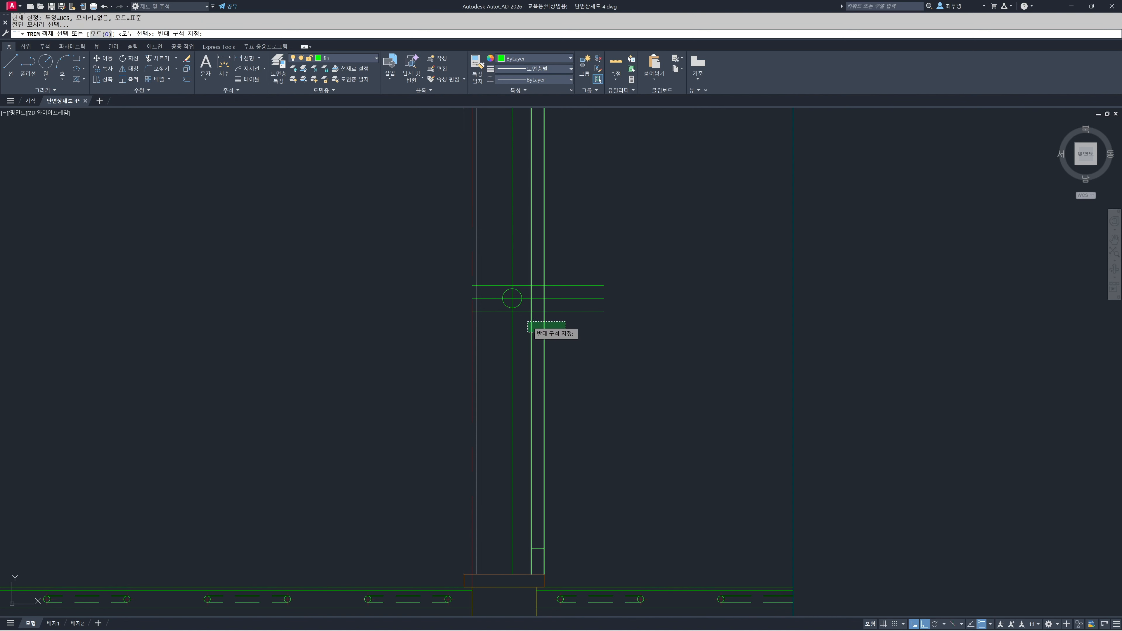
left_click(552, 310)
left_click(552, 298)
left_click(550, 286)
key("Return")
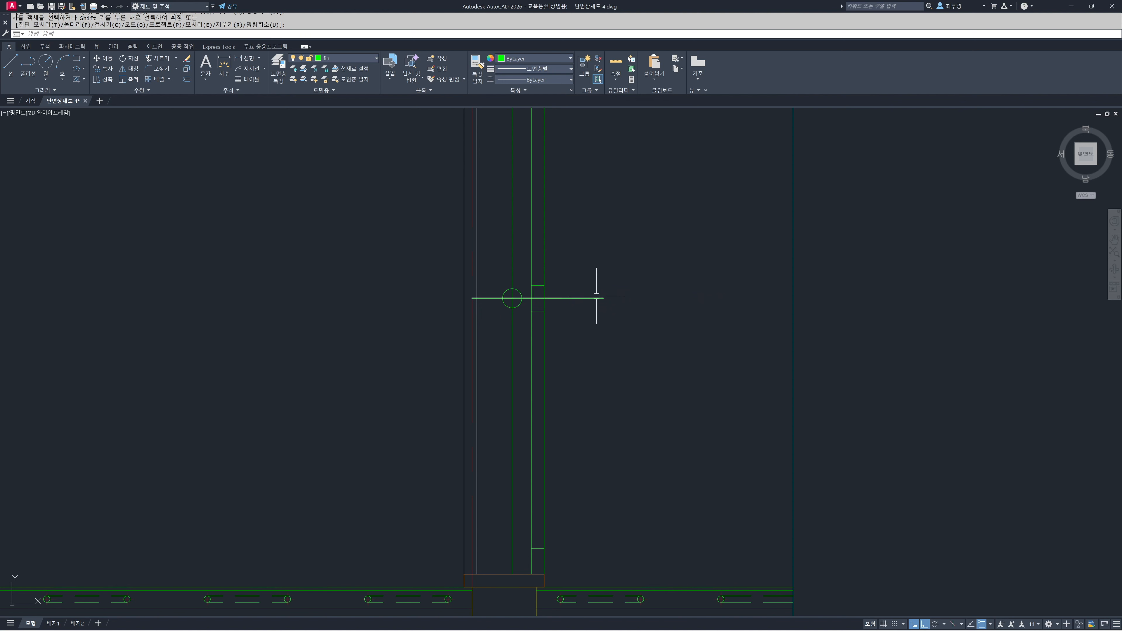
Offset the horizontal line through the circle's centre 20 upward and 20 downward
type("o")
key("Return")
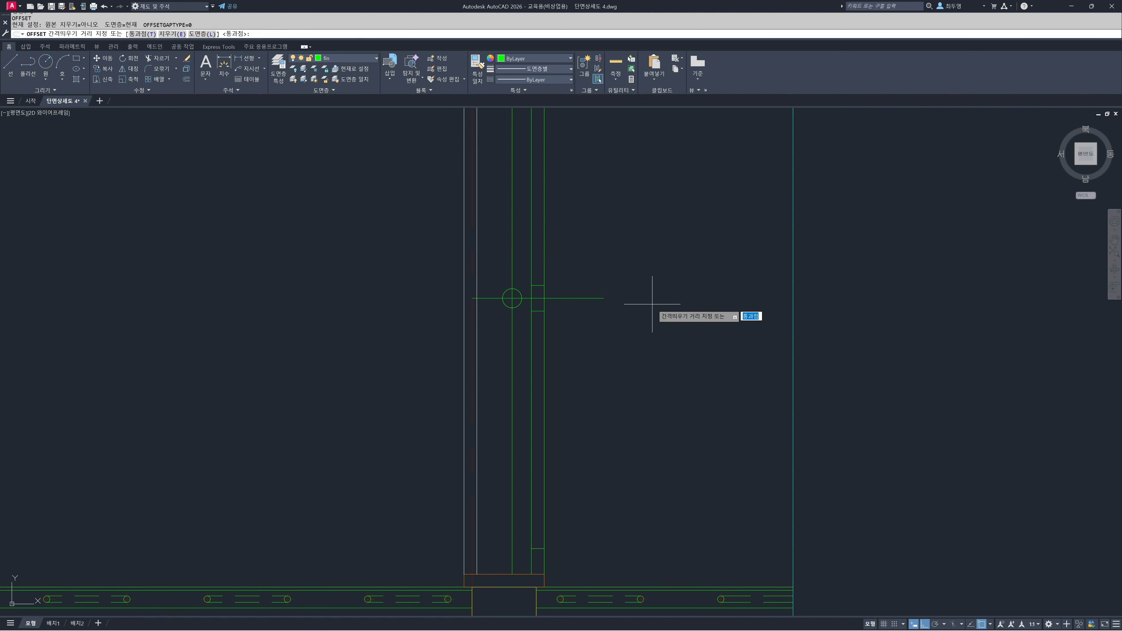
key("Return")
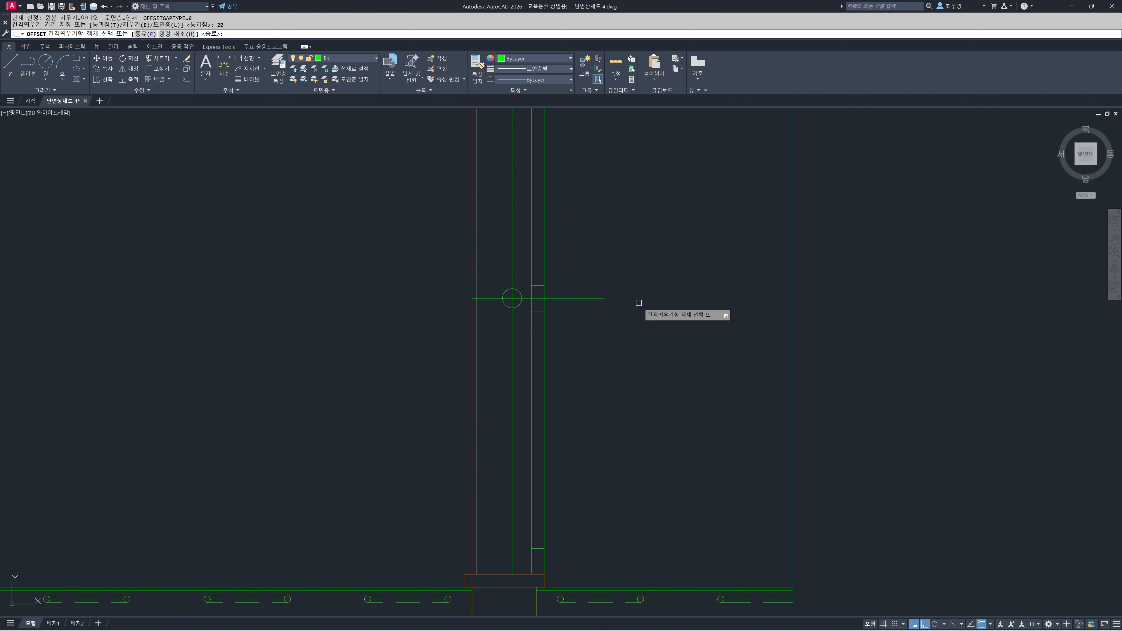
left_click(583, 299)
left_click(576, 265)
left_click(571, 298)
left_click(572, 324)
key("Return")
Erase the horizontal and vertical guide lines crossing at the circle's centre
type("e")
key("Return")
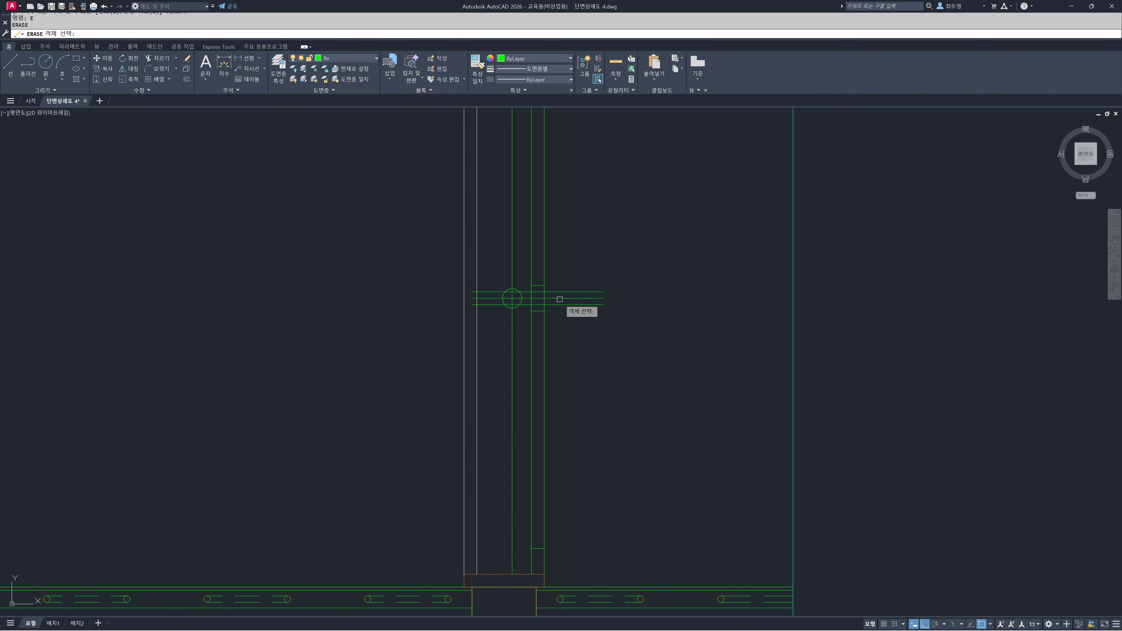
left_click(512, 281)
key("Return")
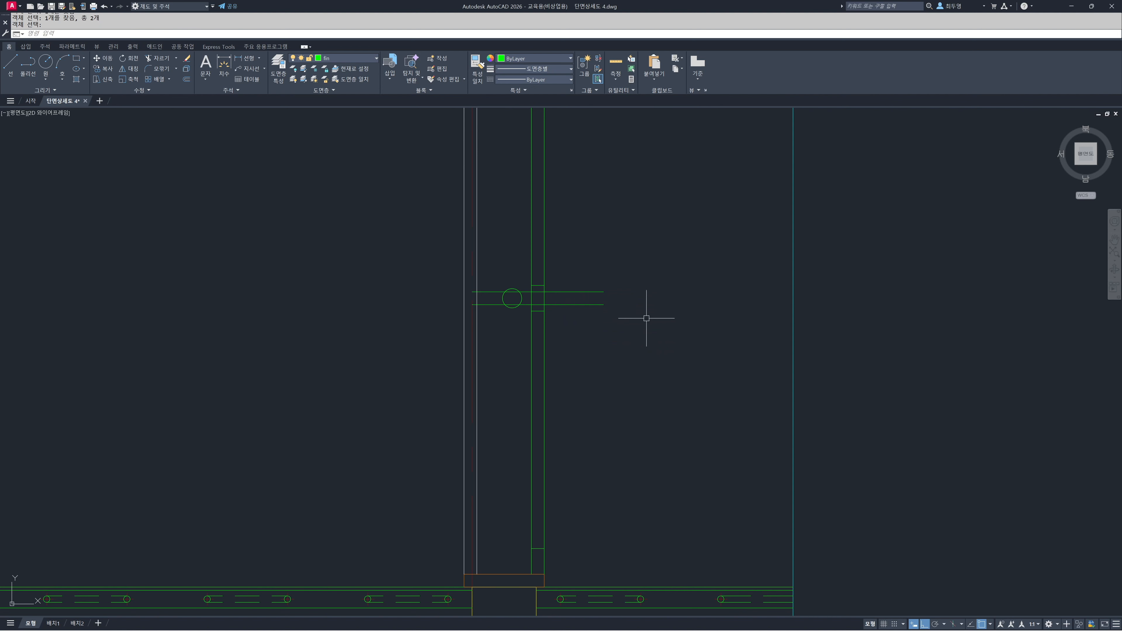
Stretch the right ends of the two 20 offset lines back to the inner vertical line of the right-hand strip
scroll(531, 300, "up", 6)
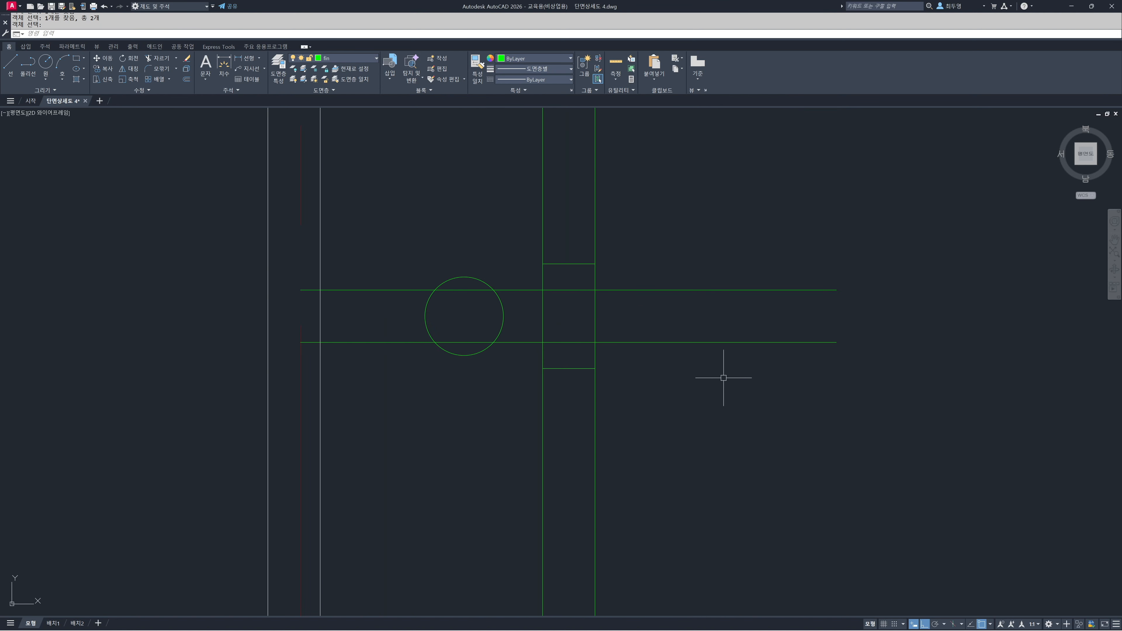
type("s")
key("Return")
left_click(842, 395)
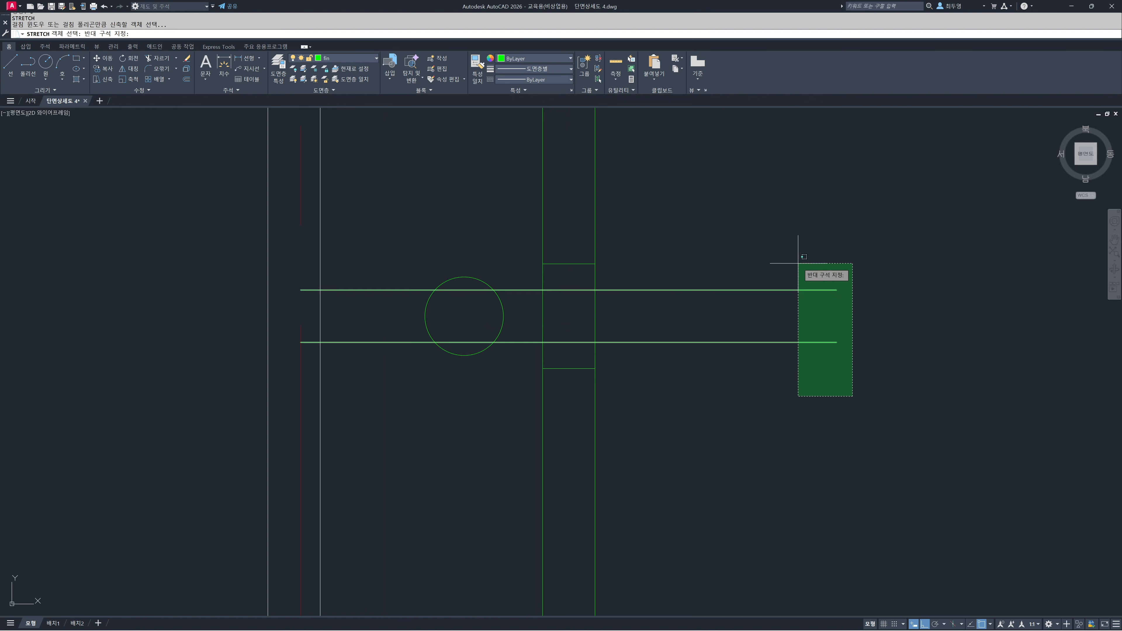
left_click(799, 251)
key("Return")
left_click(837, 290)
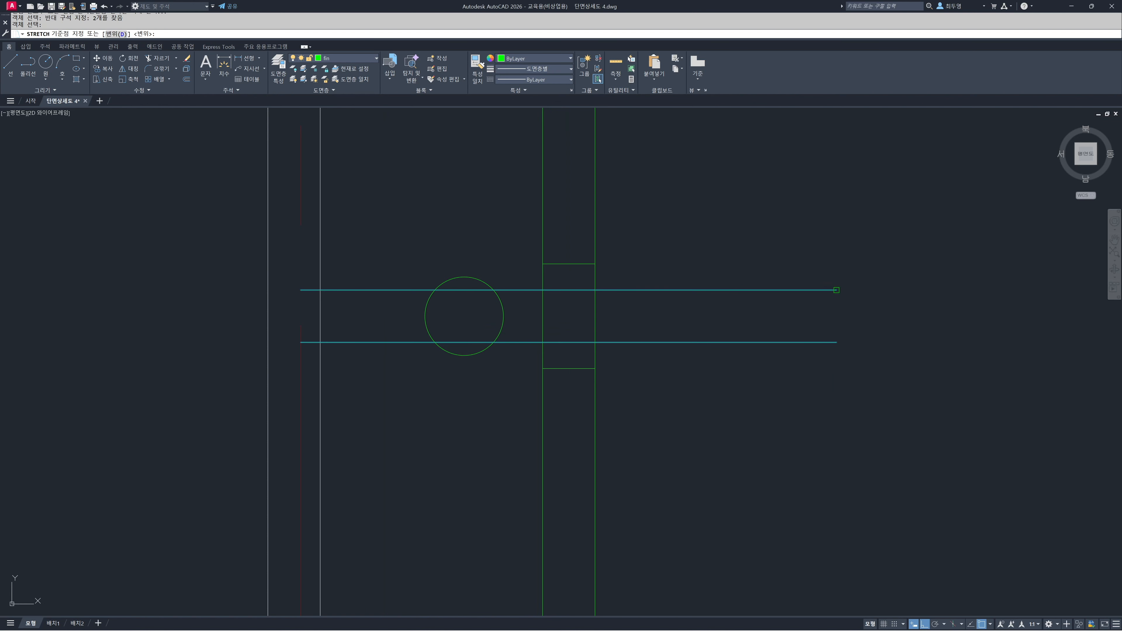
left_click(543, 290)
Stretch the left ends of the two handle lines to the right side of the circle
key("Return")
left_click(384, 382)
left_click(195, 246)
key("Return")
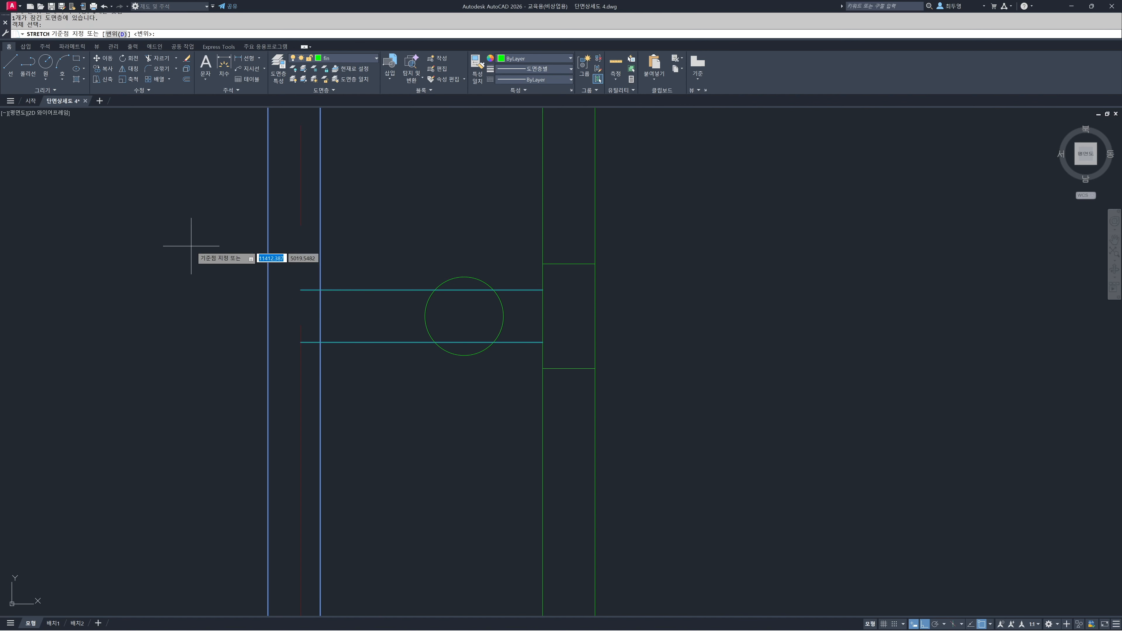
left_click(300, 290)
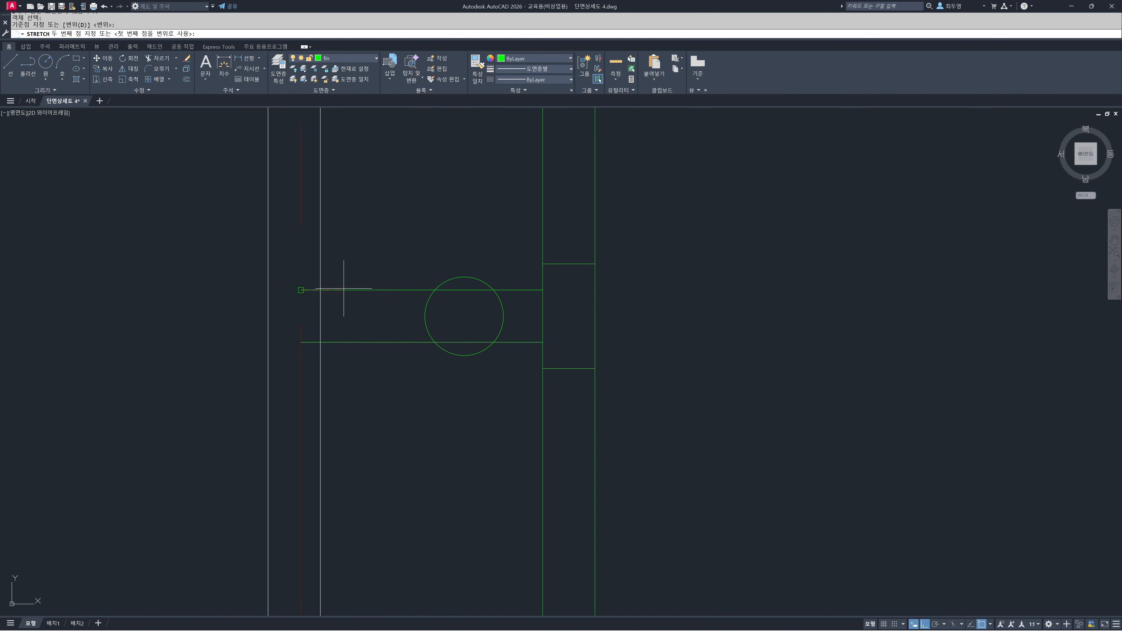
left_click(494, 290)
Move the handle's circle and its two connecting lines to the ele layer
left_click(525, 374)
left_click(410, 264)
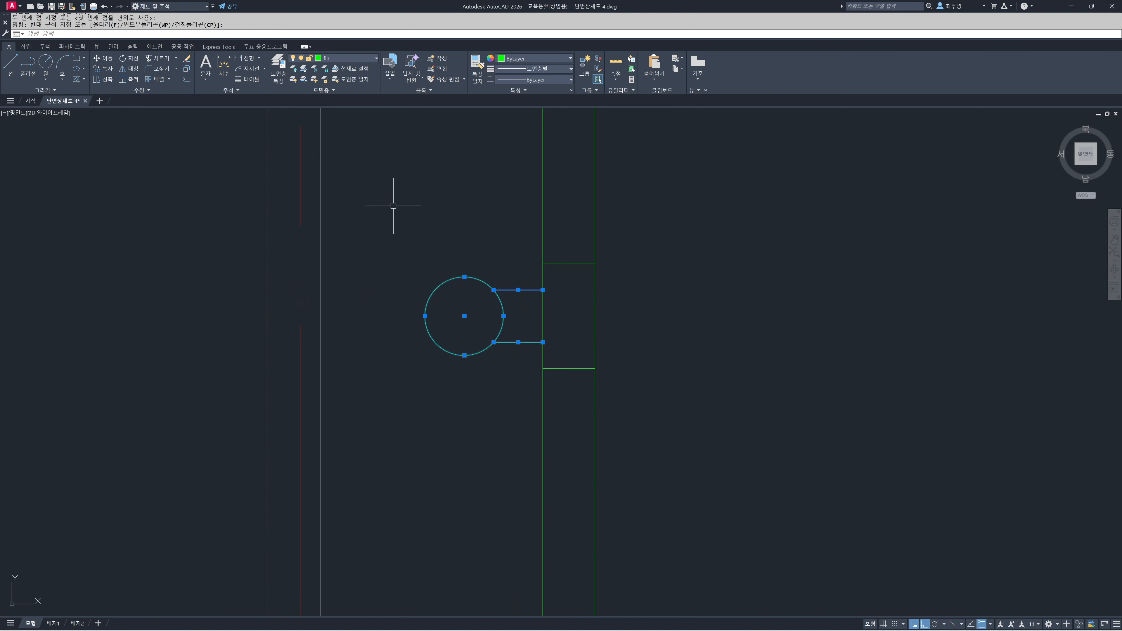
left_click(360, 59)
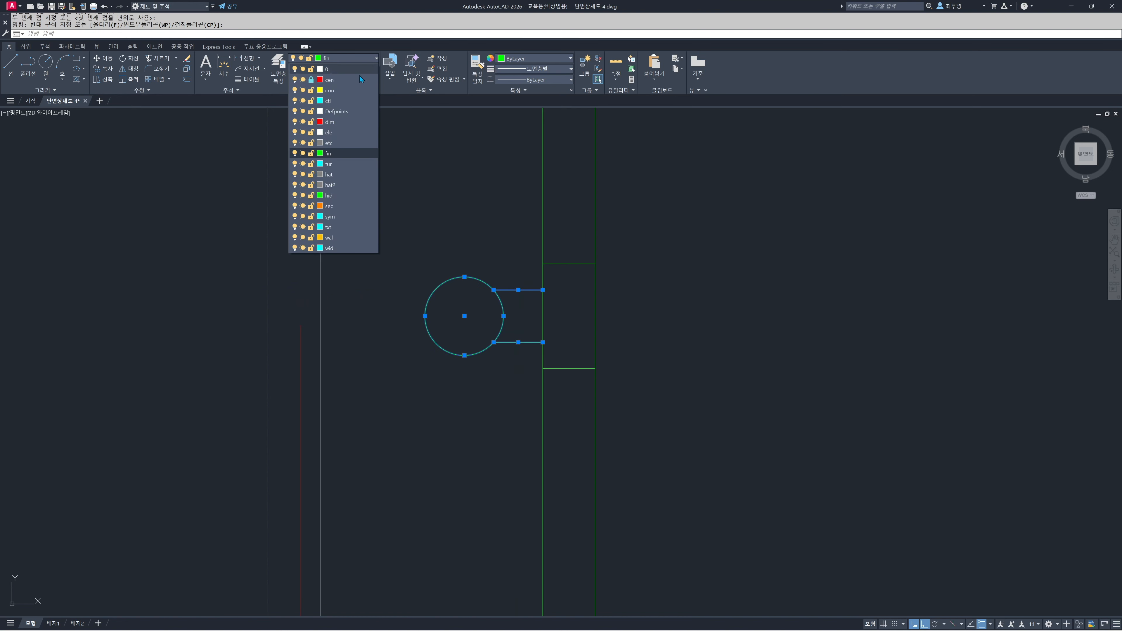
left_click(363, 133)
key("Escape")
Mirror the door handle about the vertical centreline of the right-hand strip, keeping the original
type("mi")
key("Return")
left_click(540, 389)
left_click(393, 248)
key("Return")
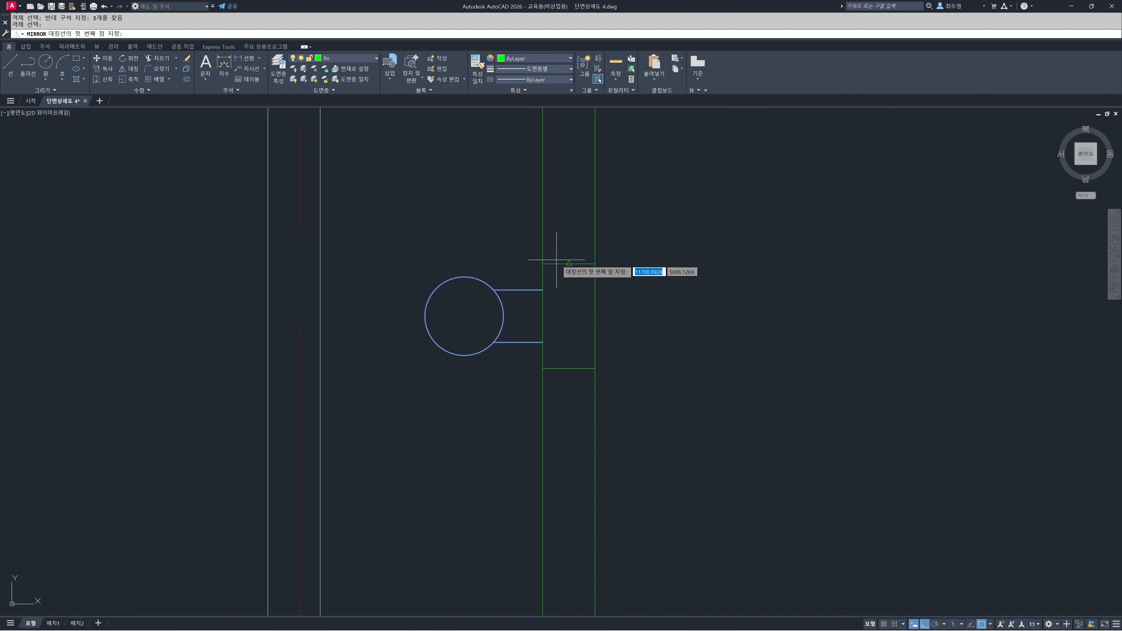
left_click(569, 264)
left_click(569, 206)
key("Return")
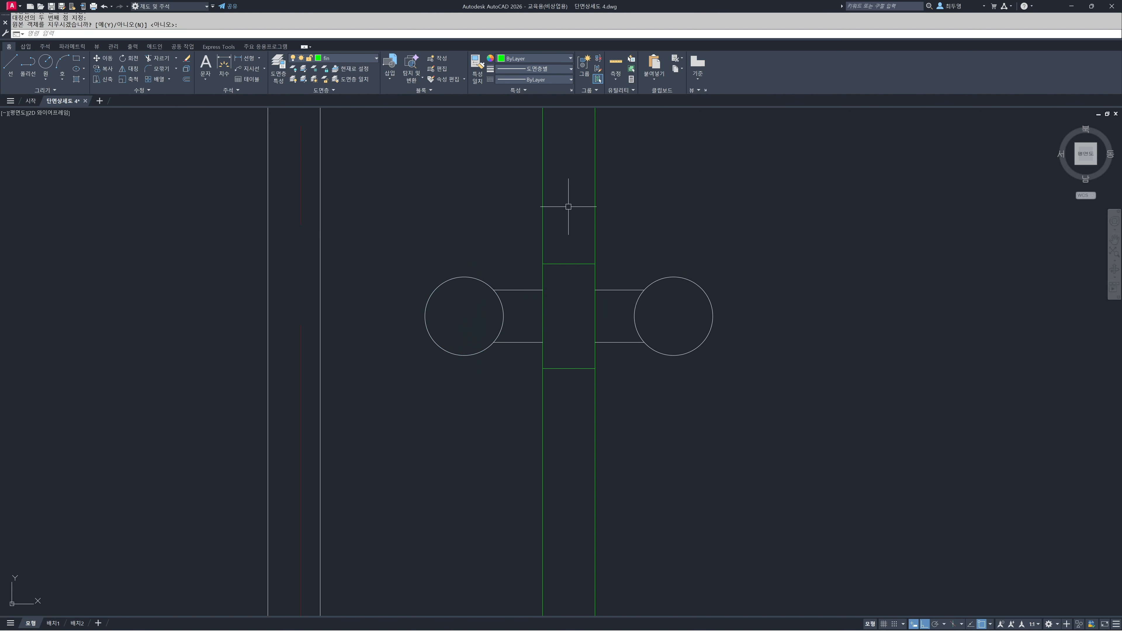
Offset the lintel's left and right sides 20 outward
scroll(572, 318, "down", 8)
scroll(572, 315, "down", 3)
scroll(571, 376, "up", 2)
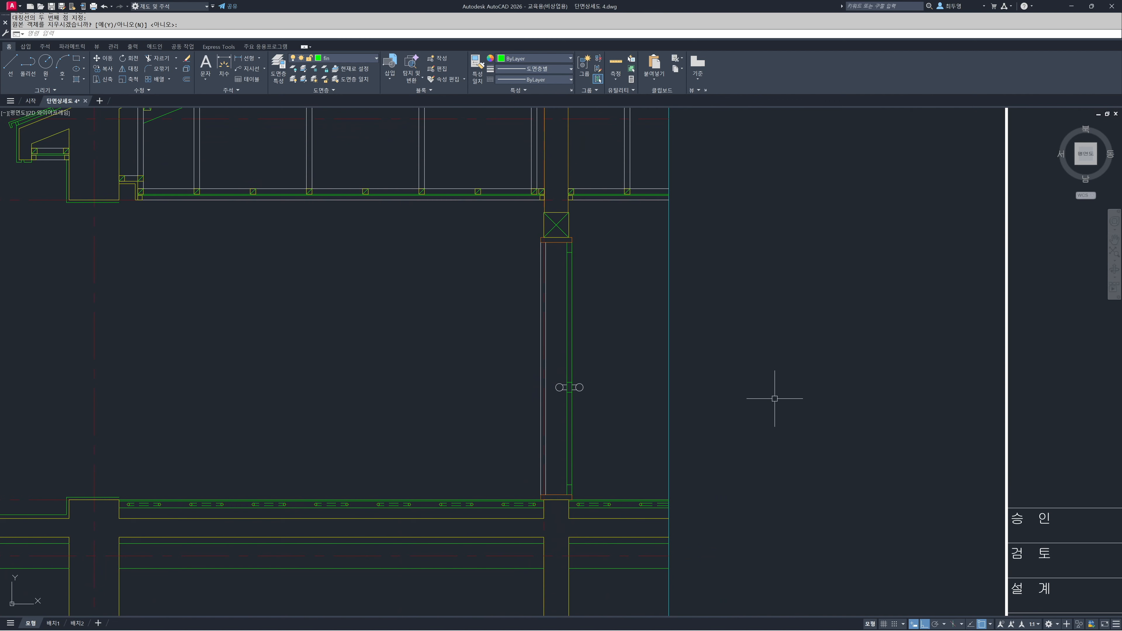
scroll(556, 225, "up", 7)
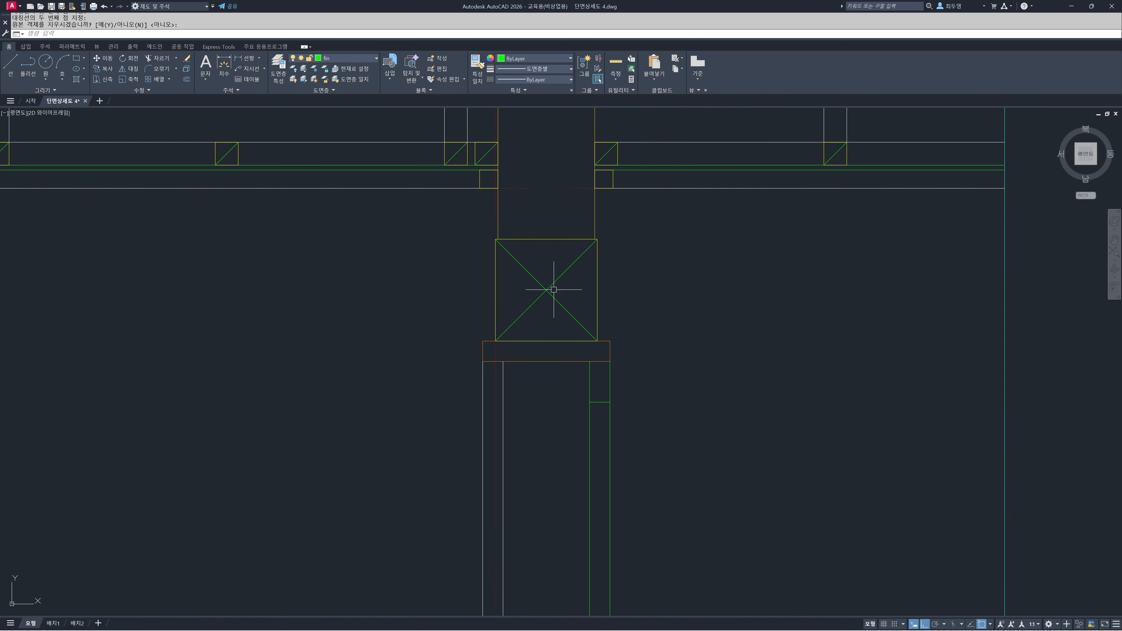
scroll(545, 285, "up", 2)
middle_click_drag(543, 286, 560, 359)
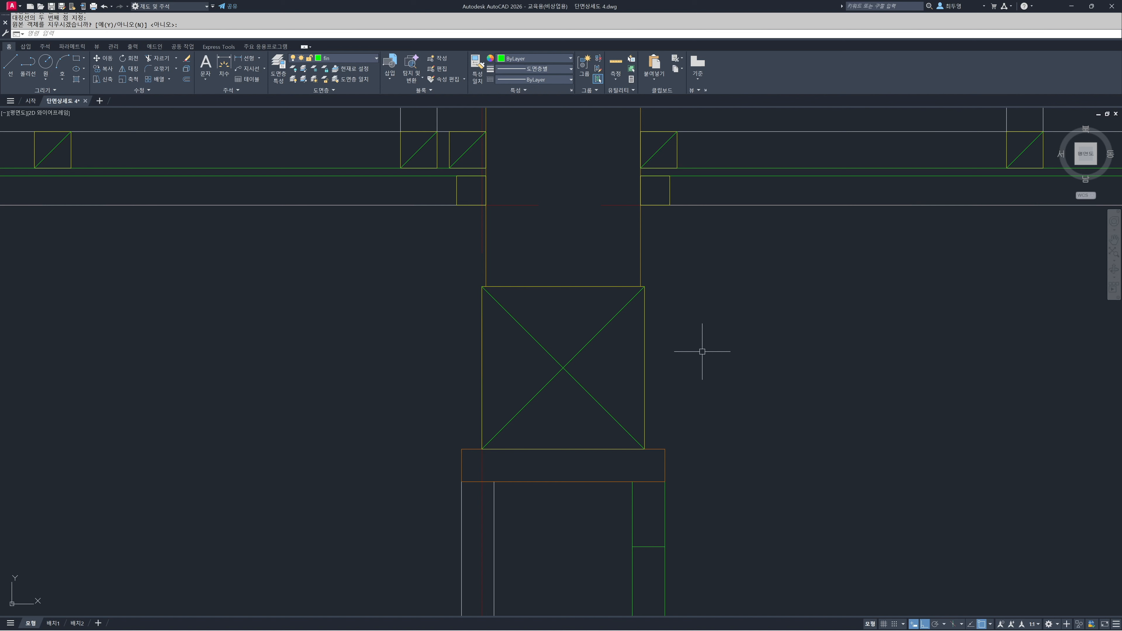
type("o")
key("Return")
type("20")
key("Return")
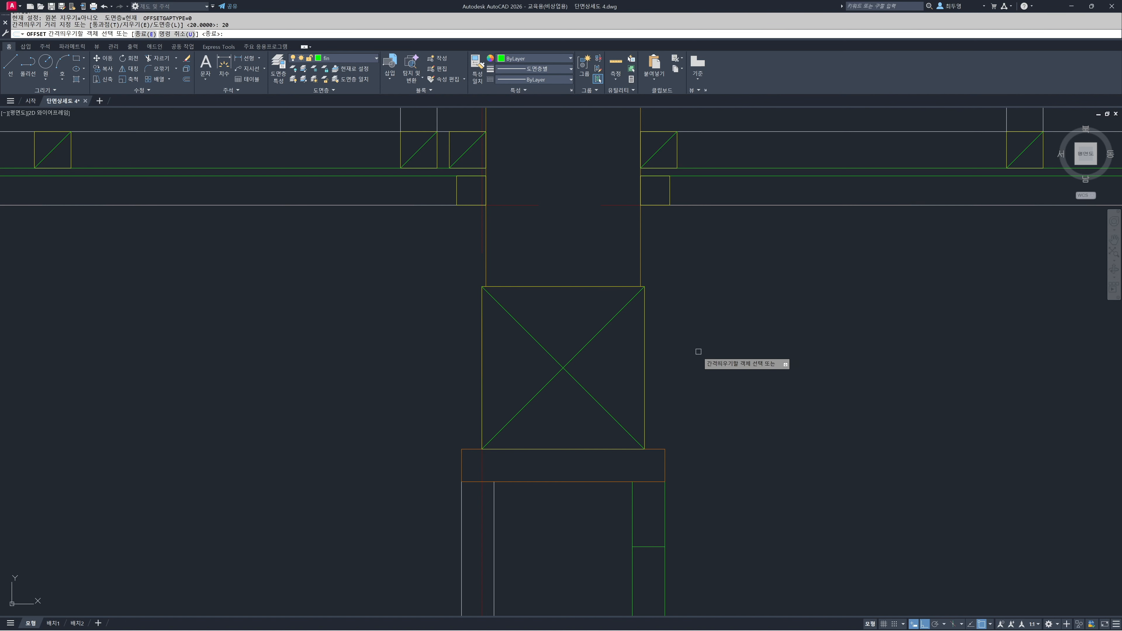
left_click(645, 361)
left_click(677, 361)
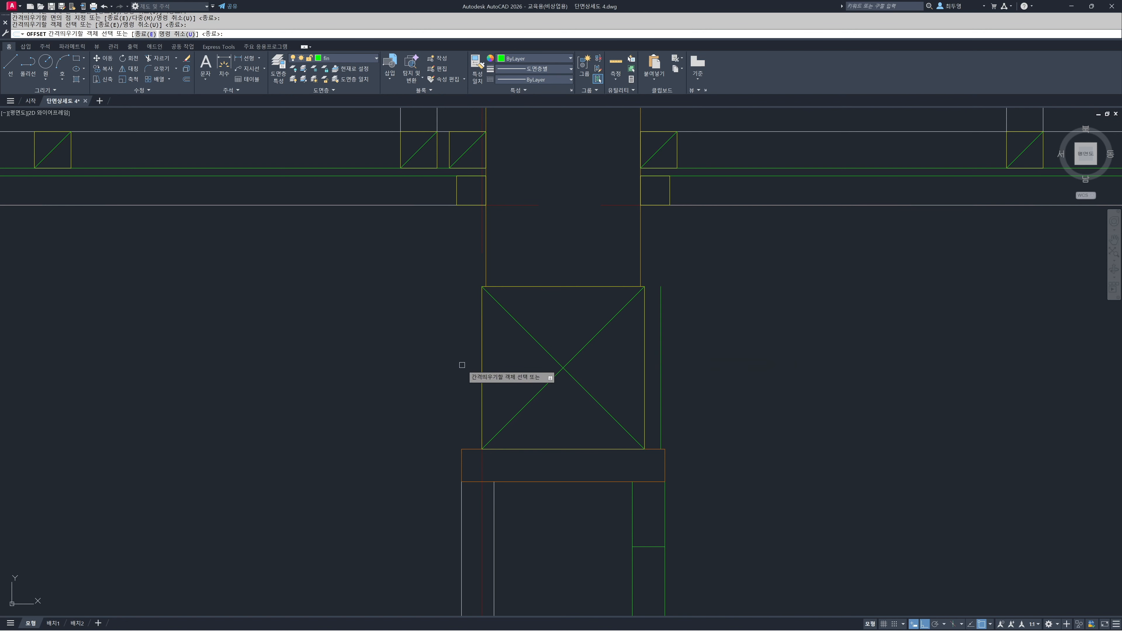
left_click(482, 366)
left_click(408, 362)
key("Return")
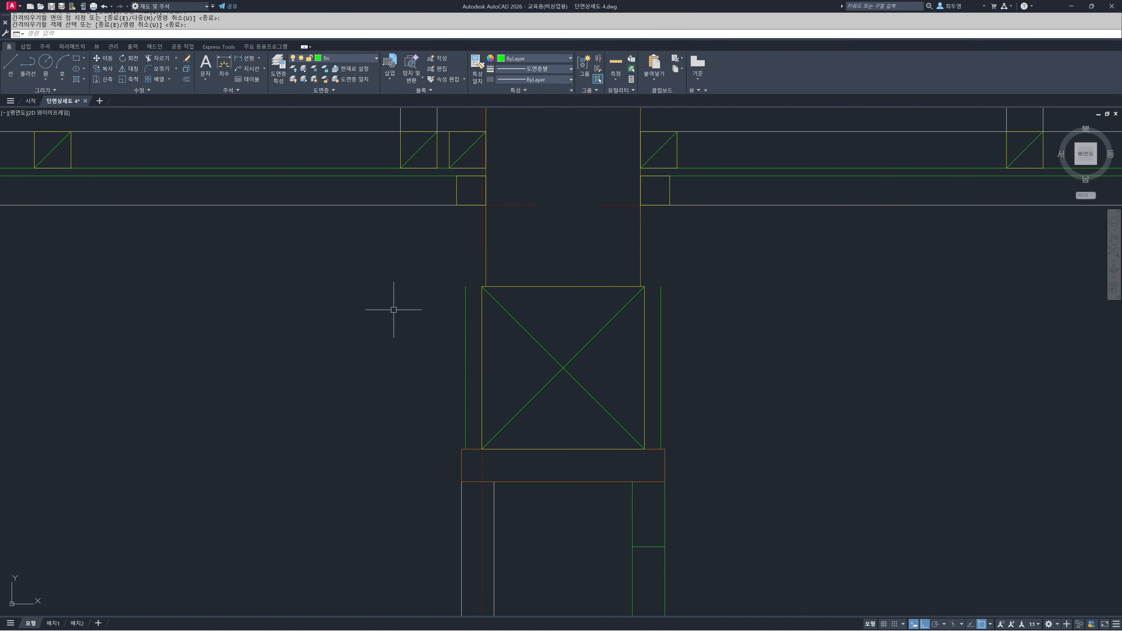
Extend both 20 offset finish lines up to the underside line of the ceiling joists
type("ex")
key("Return")
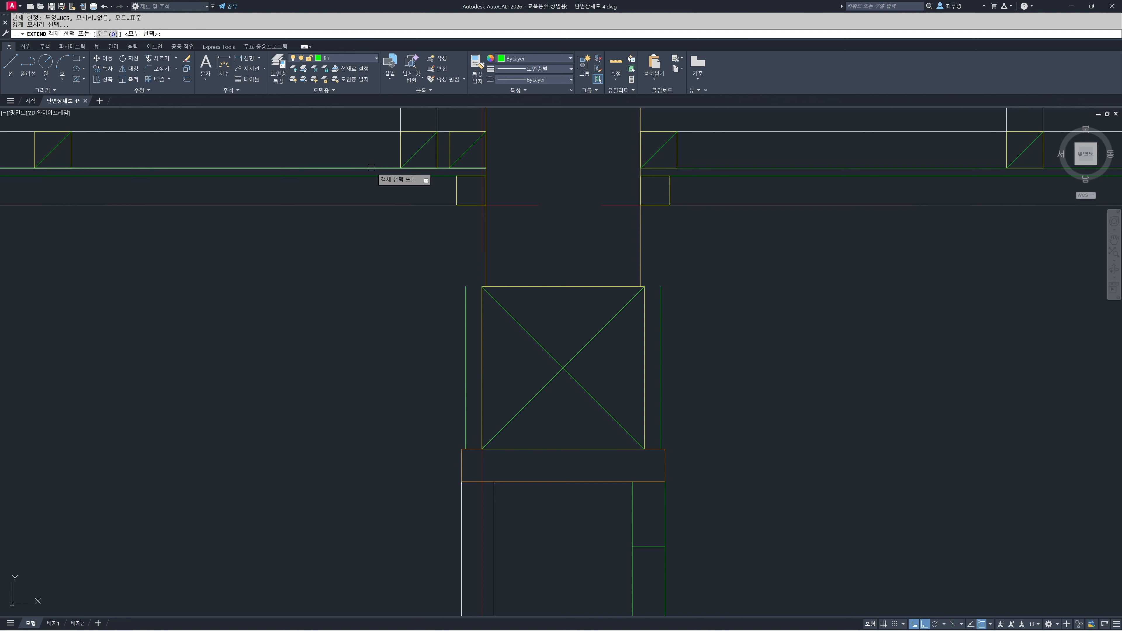
left_click(376, 169)
left_click(736, 167)
key("Return")
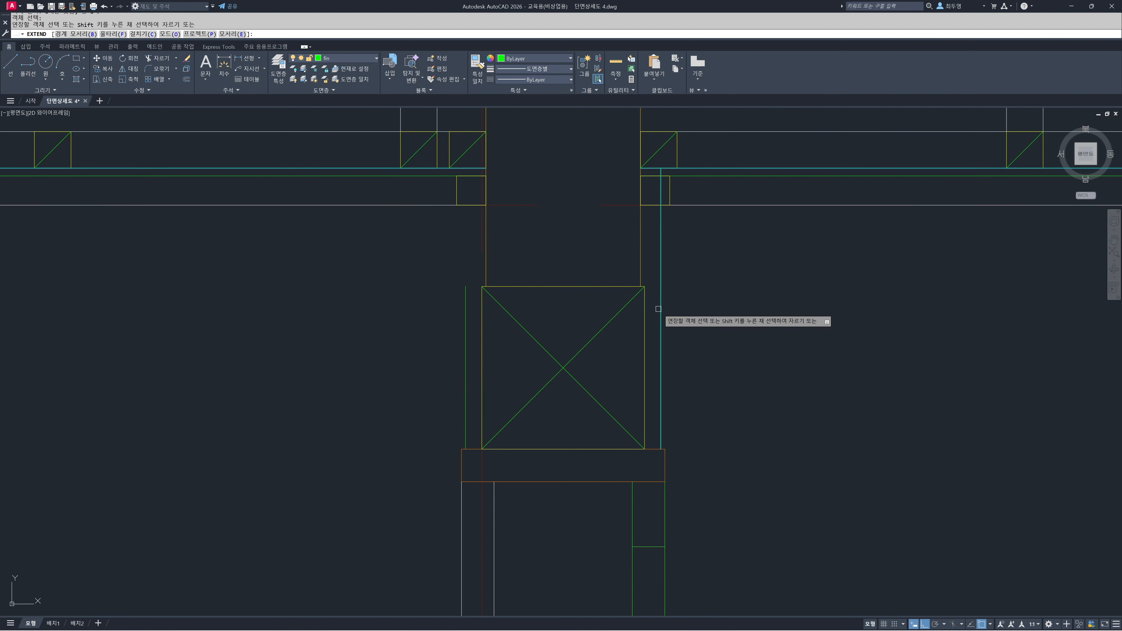
left_click(659, 304)
left_click(465, 305)
key("Return")
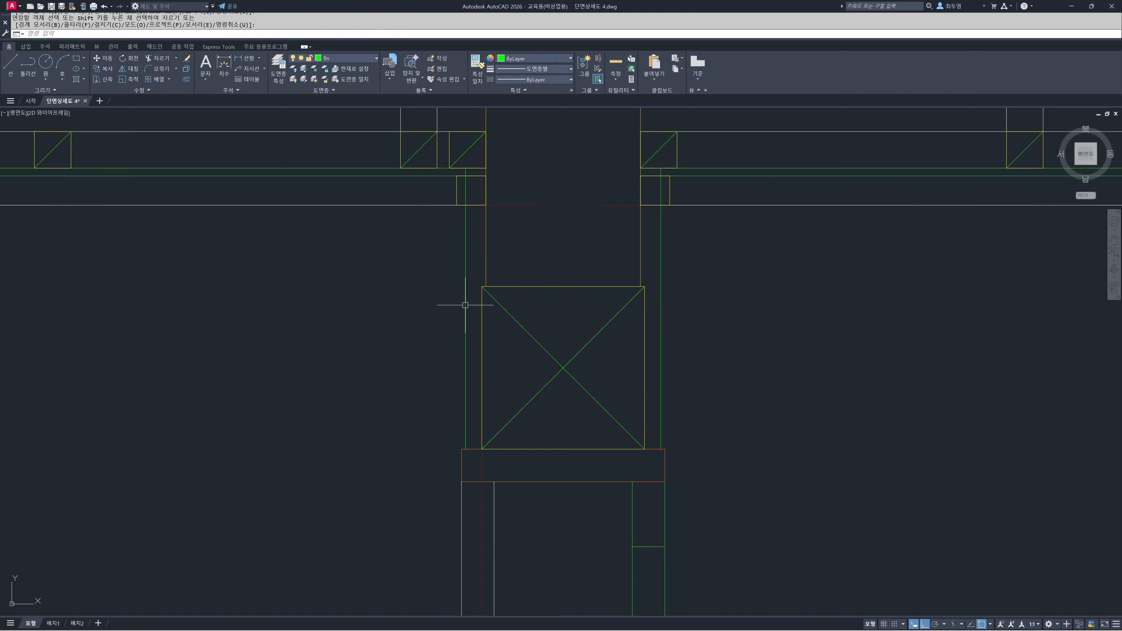
Stretch the ceiling's end beside the interior wall's left face back to the left finish line
type("s")
key("Return")
left_click(522, 225)
left_click(453, 173)
key("Return")
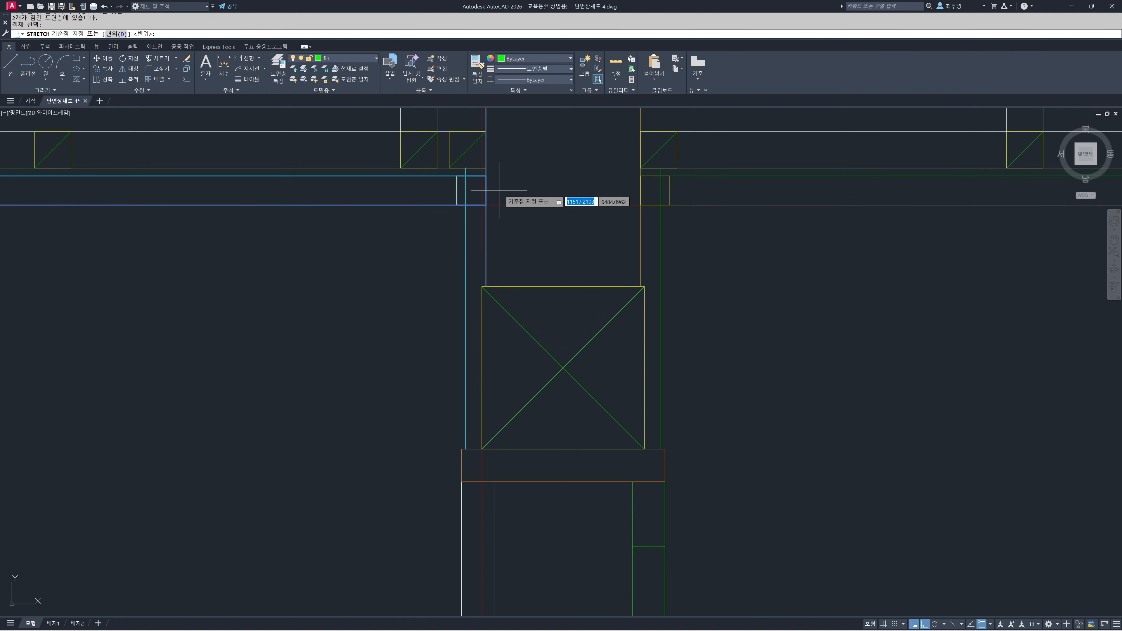
left_click(487, 176)
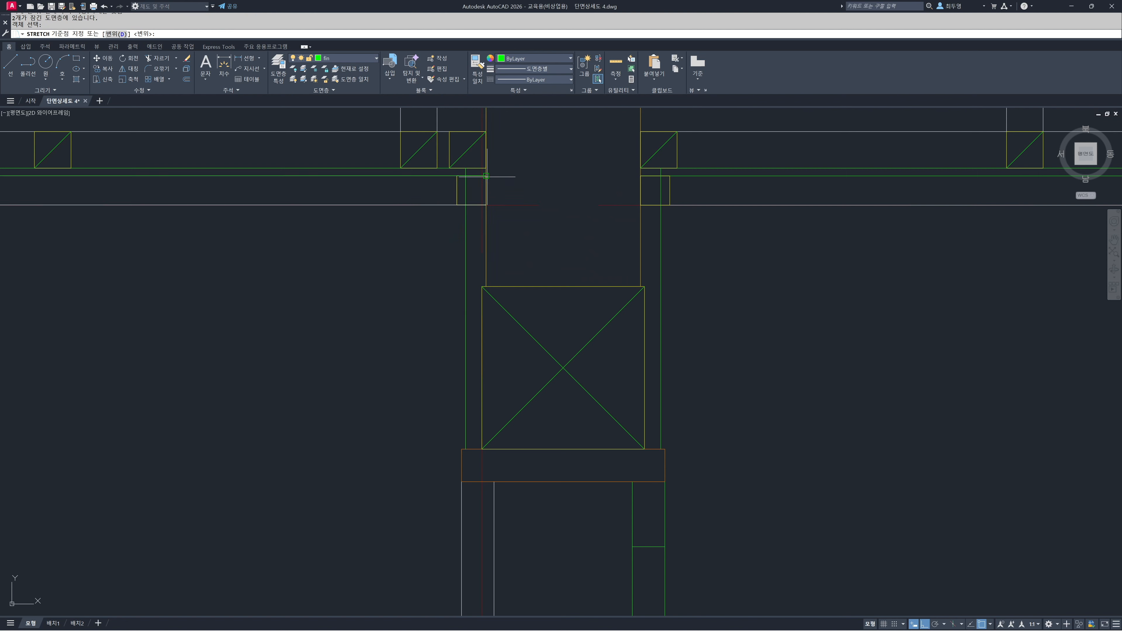
left_click(466, 176)
Stretch the ceiling's end beside the interior wall's right face out to the right finish line
key("Return")
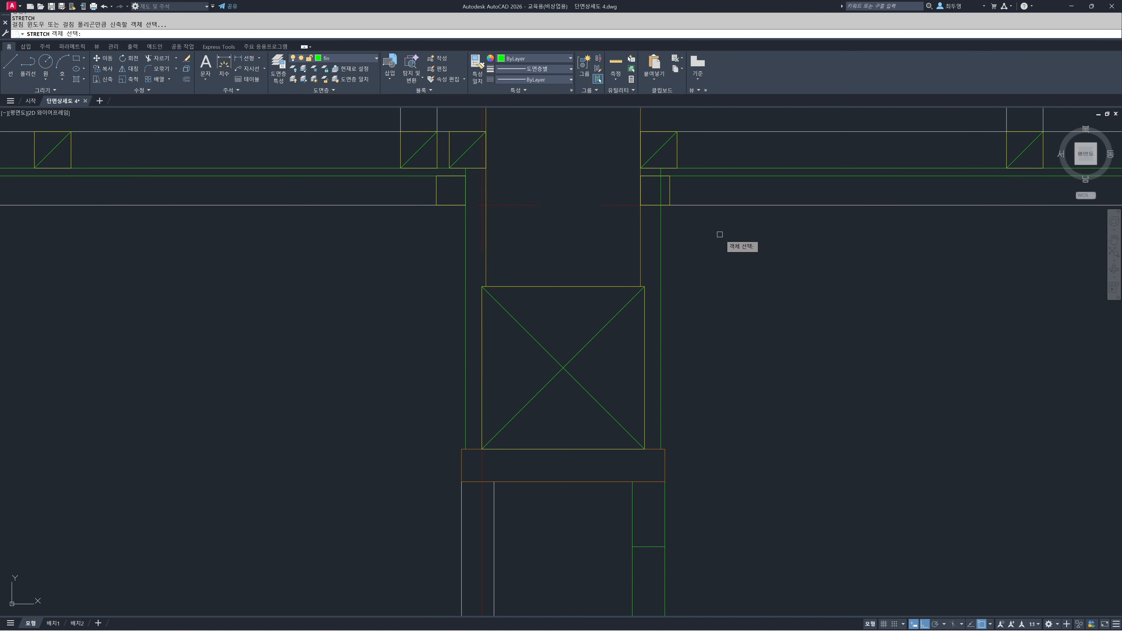
left_click(722, 235)
left_click(640, 166)
key("Return")
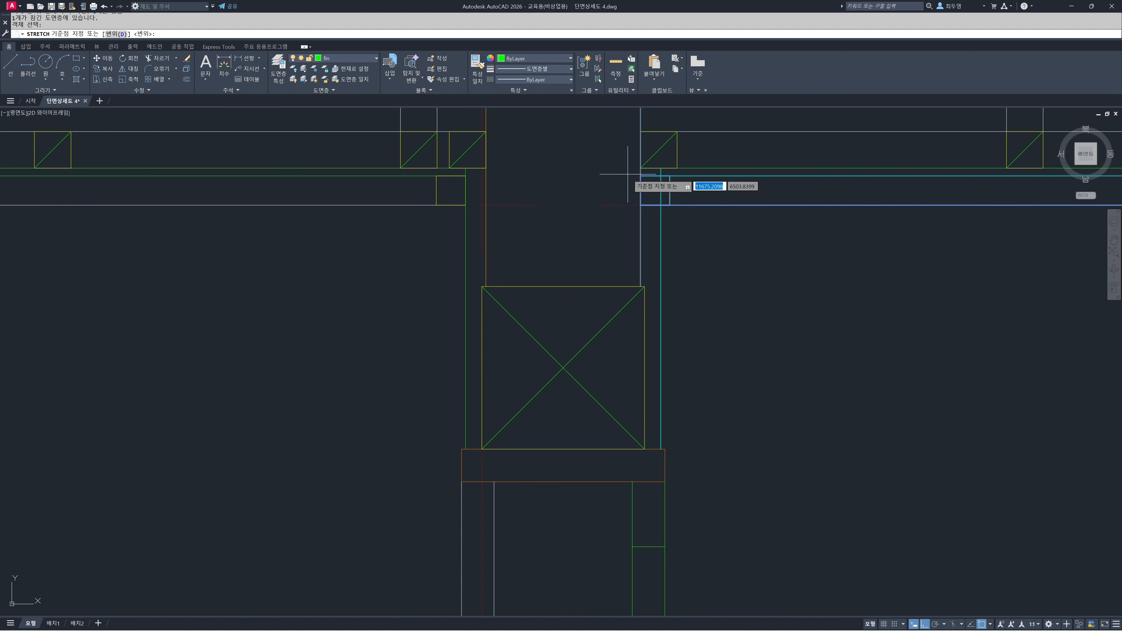
left_click(640, 175)
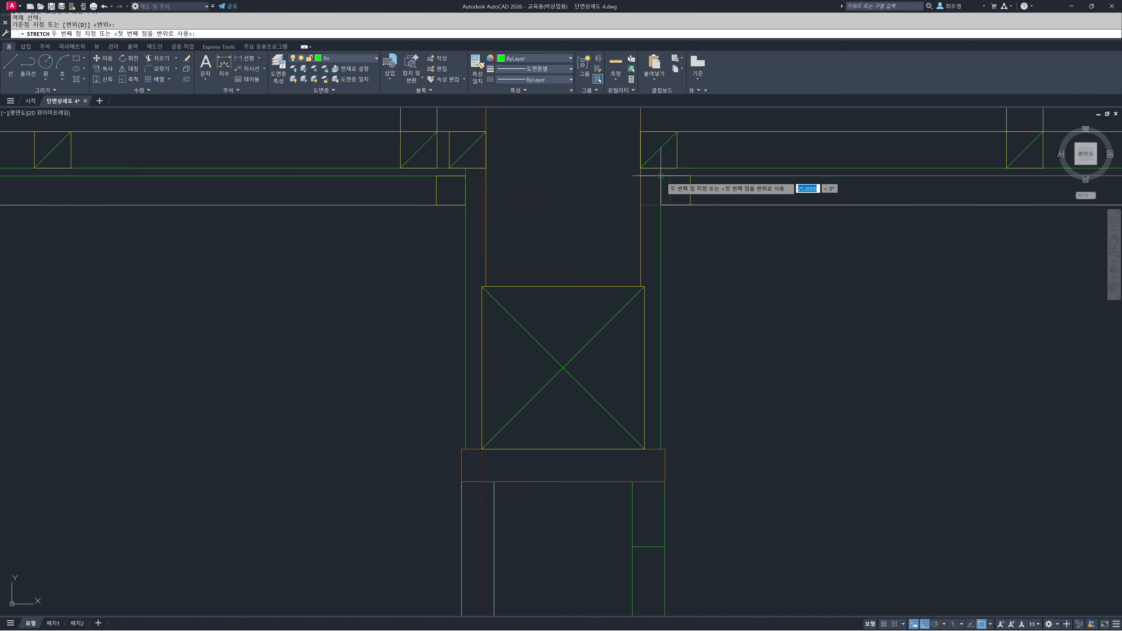
left_click(662, 176)
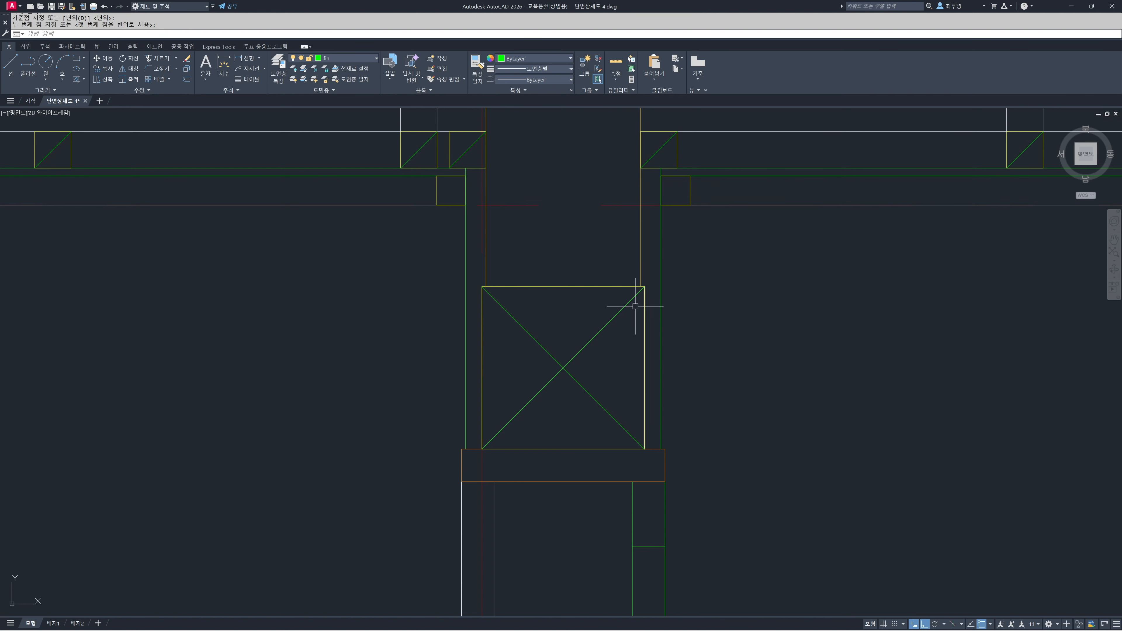
Move the four square timber sections of the eaves soffit to the sec layer
scroll(577, 316, "down", 6)
mouse_move(573, 345)
middle_mouse_down()
mouse_move(667, 363)
mouse_move(734, 529)
middle_mouse_up()
middle_click_drag(691, 361, 703, 399)
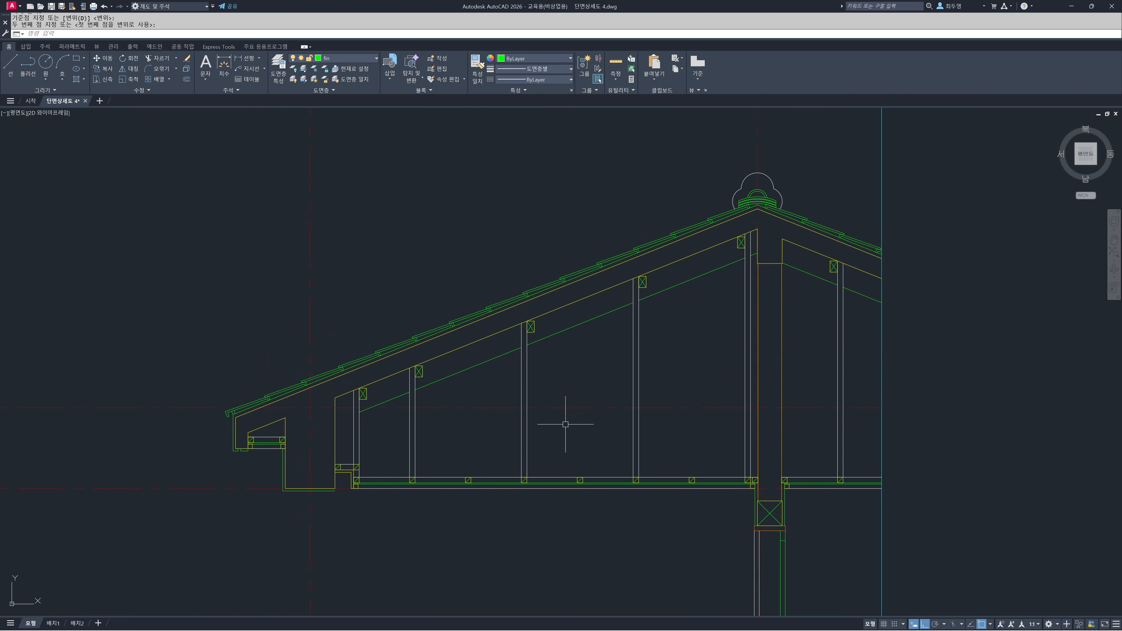
mouse_move(323, 451)
middle_mouse_down()
mouse_move(549, 433)
mouse_move(533, 413)
middle_mouse_up()
scroll(553, 413, "up", 3)
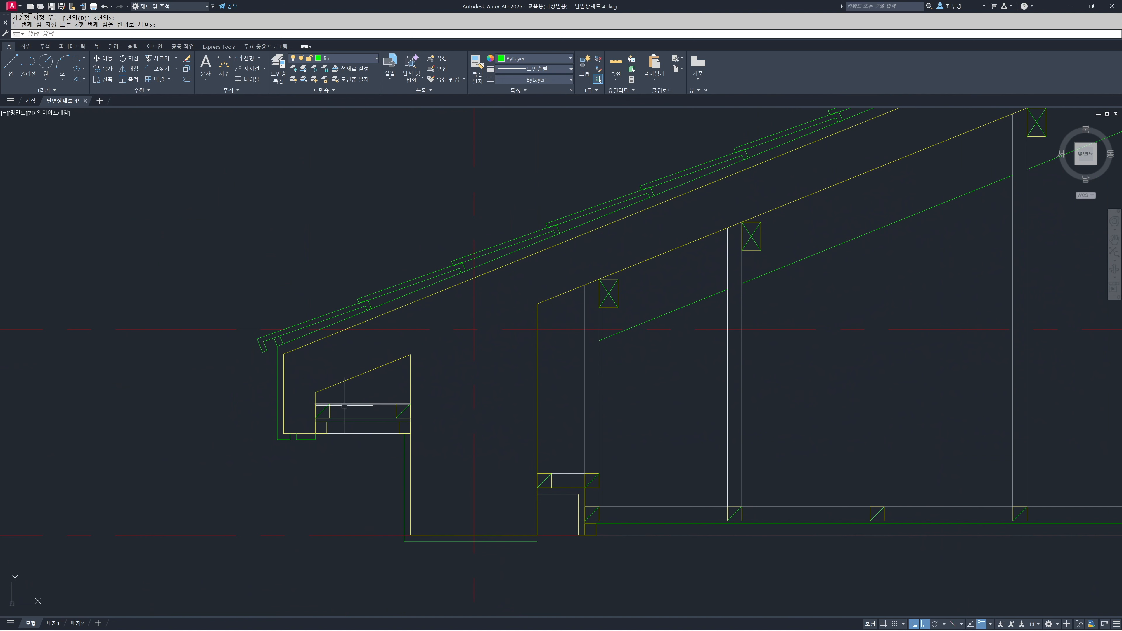
left_click(330, 413)
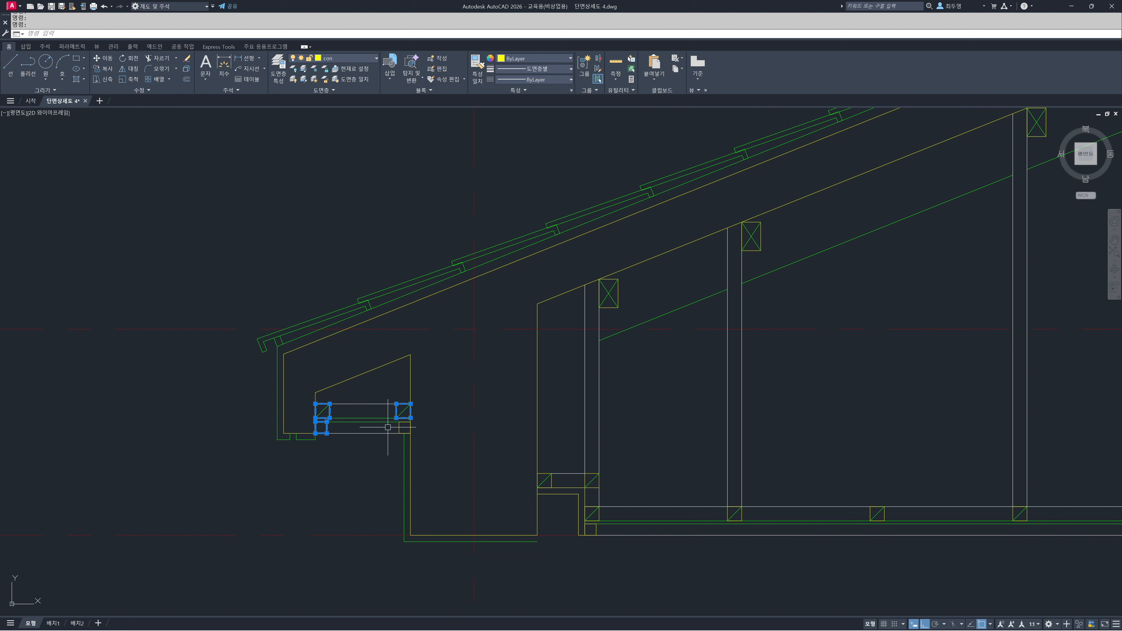
left_click(372, 62)
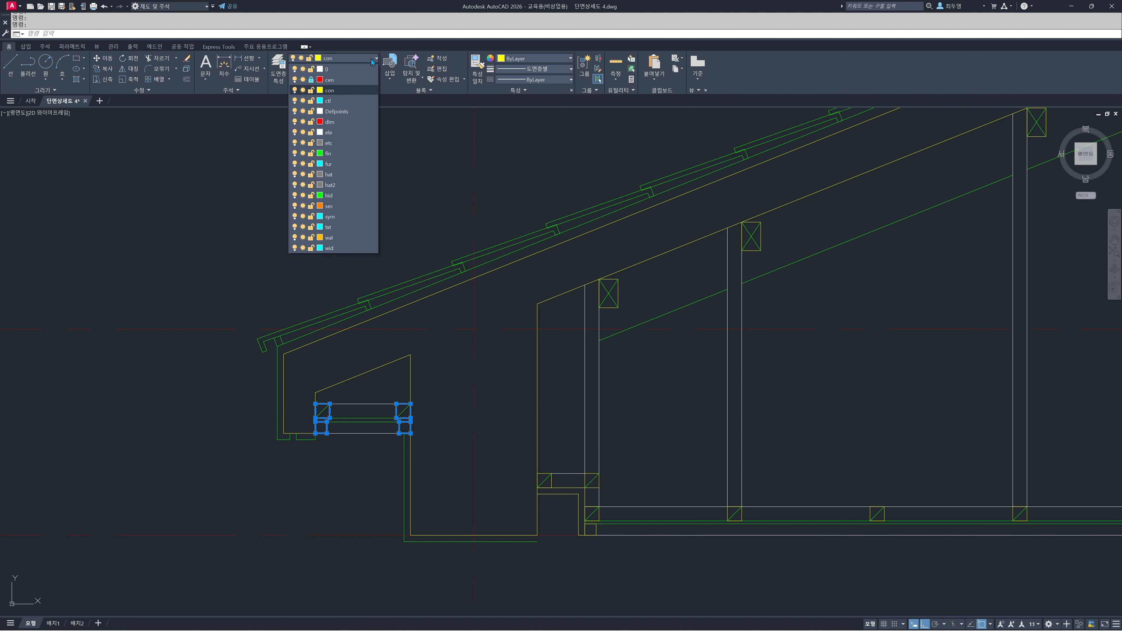
left_click(358, 207)
key("Escape")
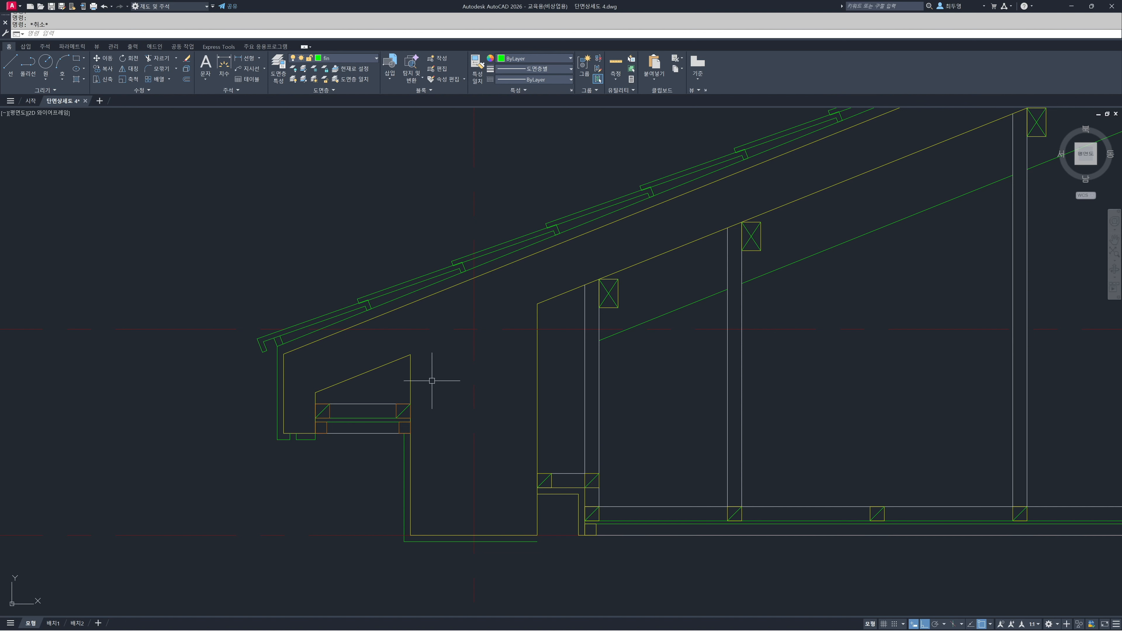
Match the eaves timber's properties onto the timber sections at the stepped ceiling edge, the adjoining ceiling joists and the lowest purlin
type("ma")
key("Return")
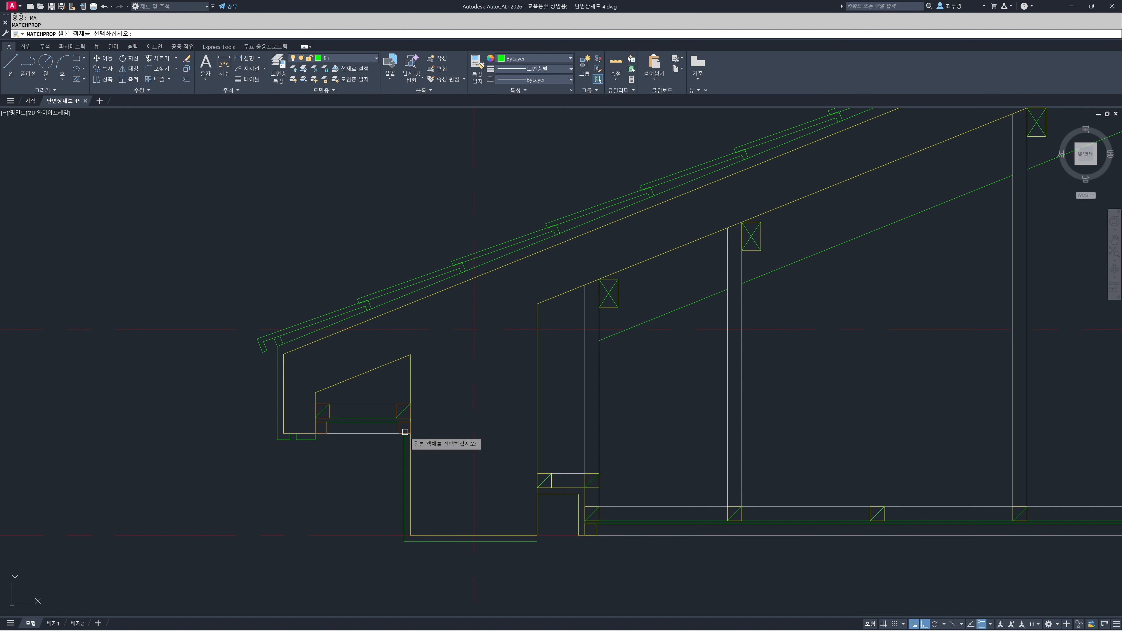
left_click(404, 428)
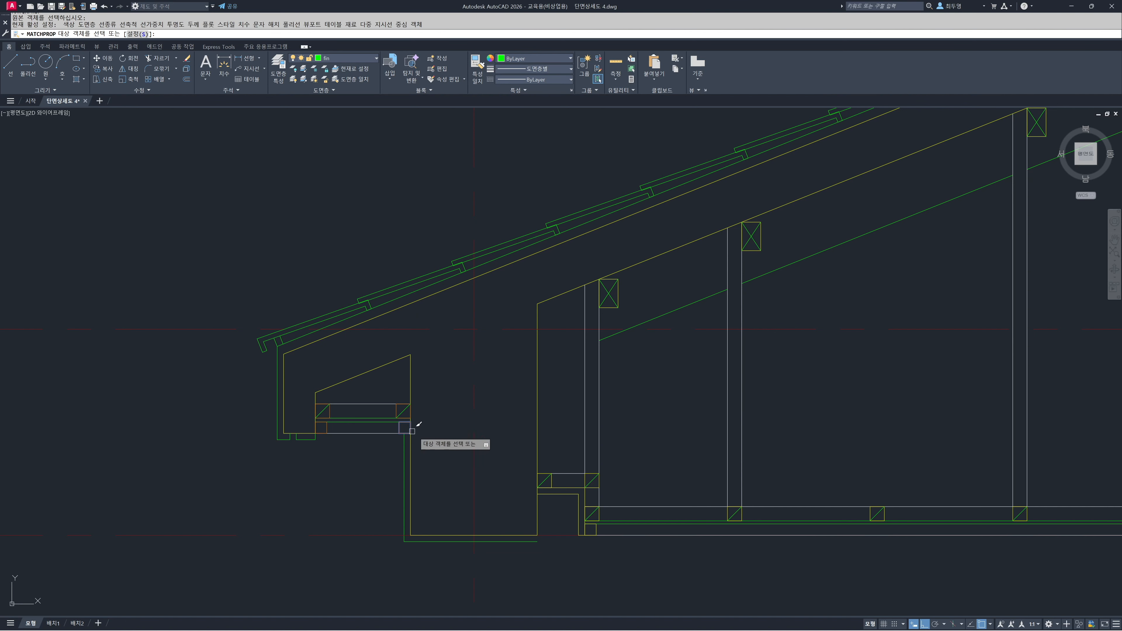
left_click(552, 482)
left_click(585, 481)
left_click(591, 507)
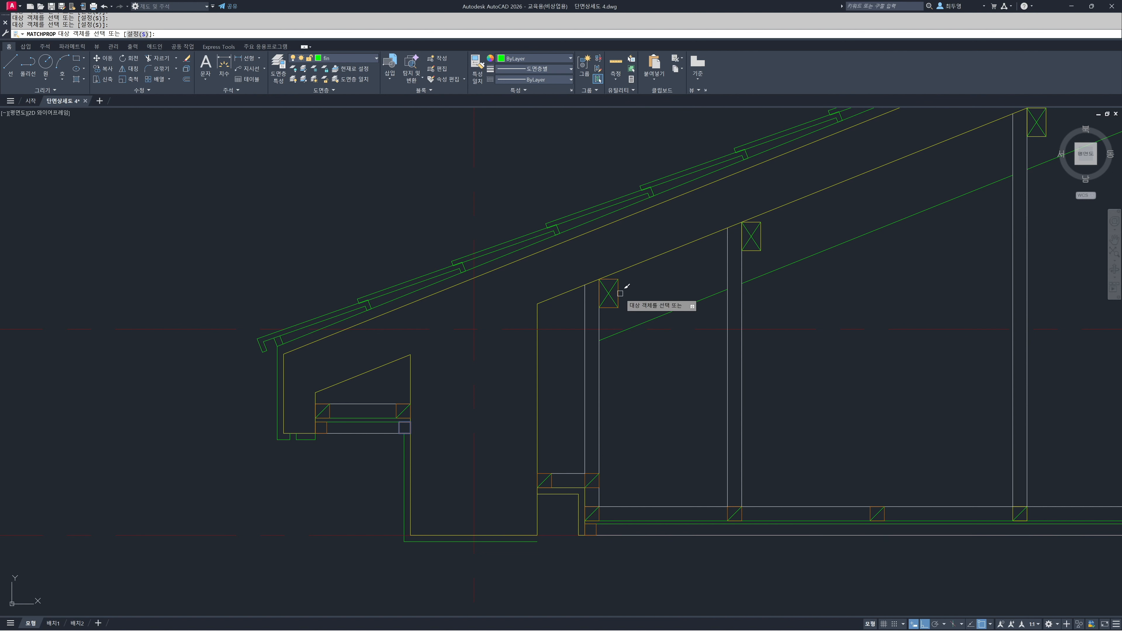
Apply the matched sec properties to the remaining purlins and ceiling joists along the left roof slope, working towards the ridge
middle_click_drag(872, 360, 498, 409)
scroll(403, 411, "up", 2)
scroll(443, 408, "down", 2)
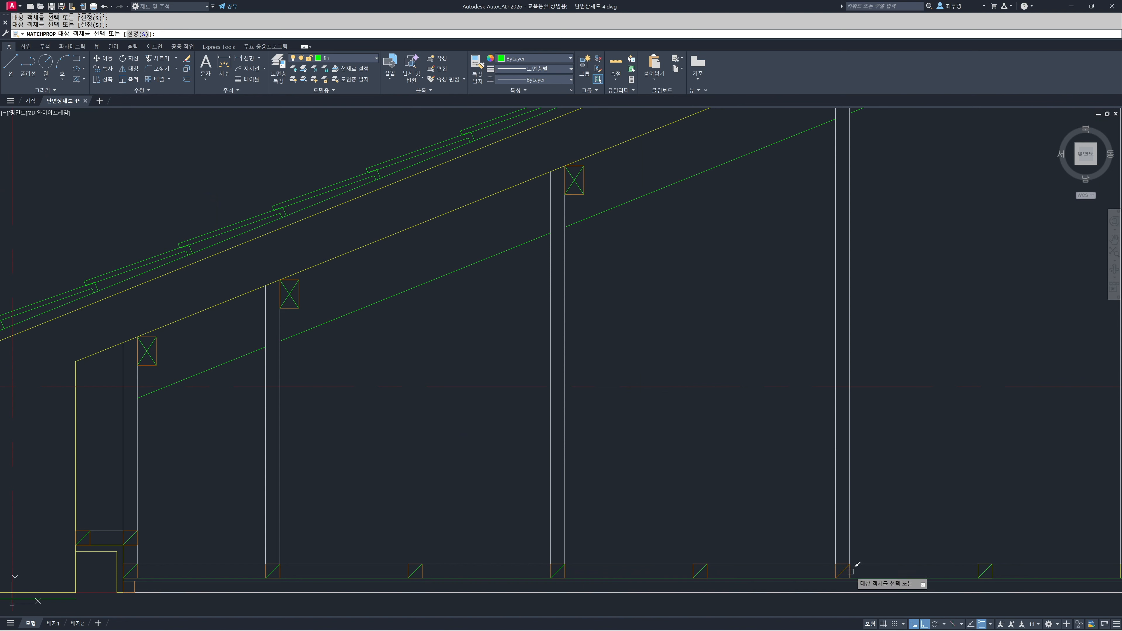
scroll(979, 573, "down", 4)
mouse_move(967, 491)
middle_mouse_down()
mouse_move(566, 461)
mouse_move(519, 418)
middle_mouse_up()
scroll(519, 417, "up", 2)
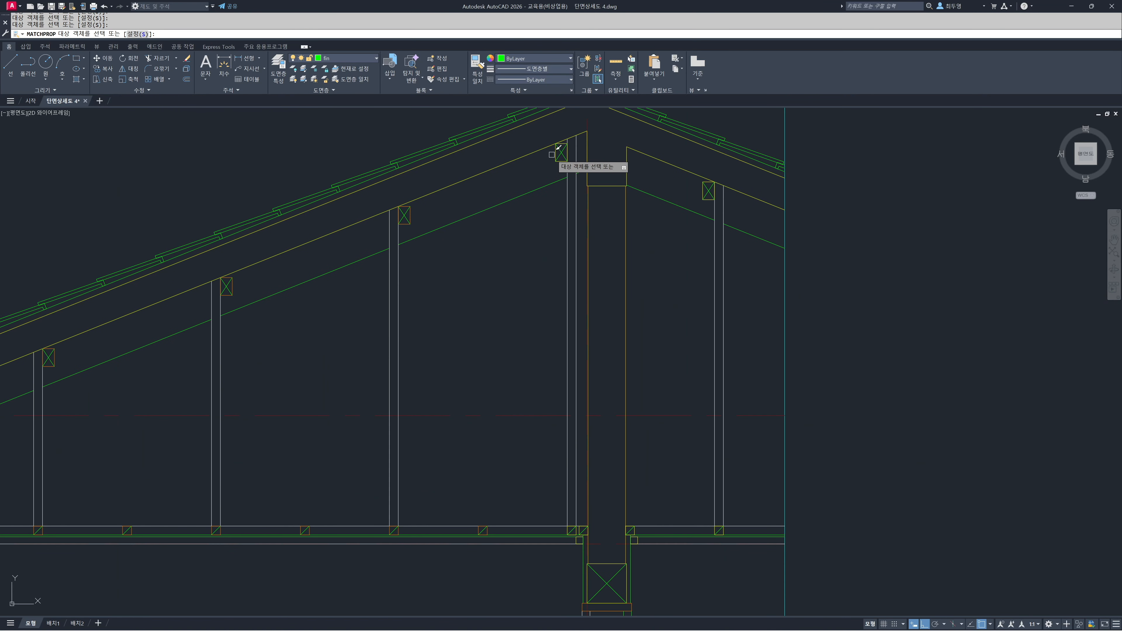
scroll(585, 550, "up", 6)
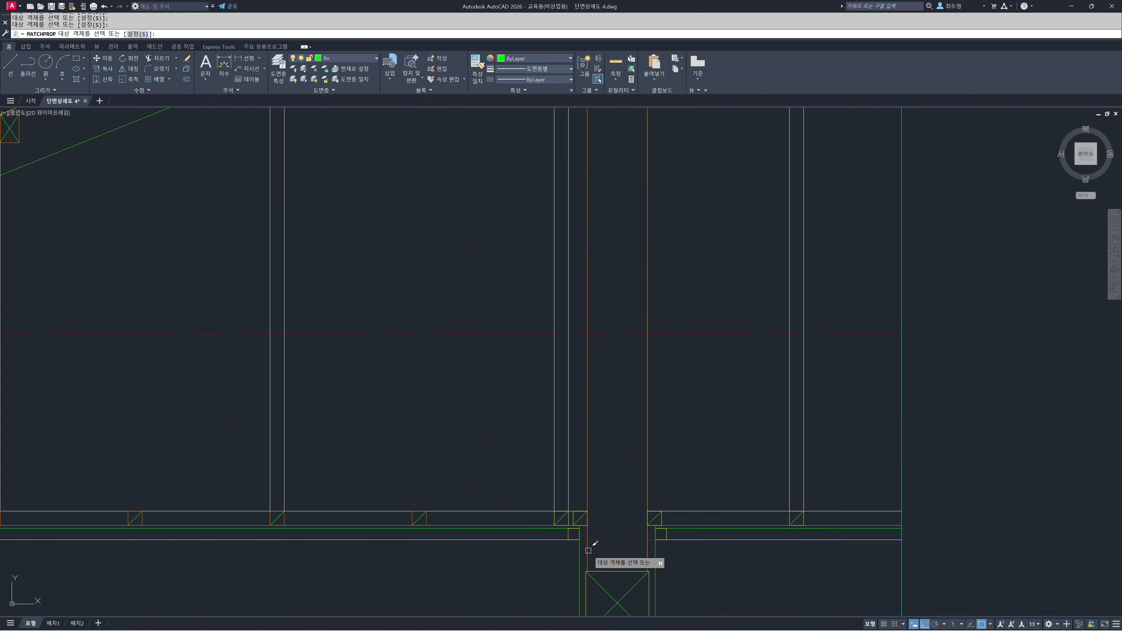
Apply the matched properties to the joist and batten sections on both sides of the interior wall
left_click(535, 475)
left_click(548, 472)
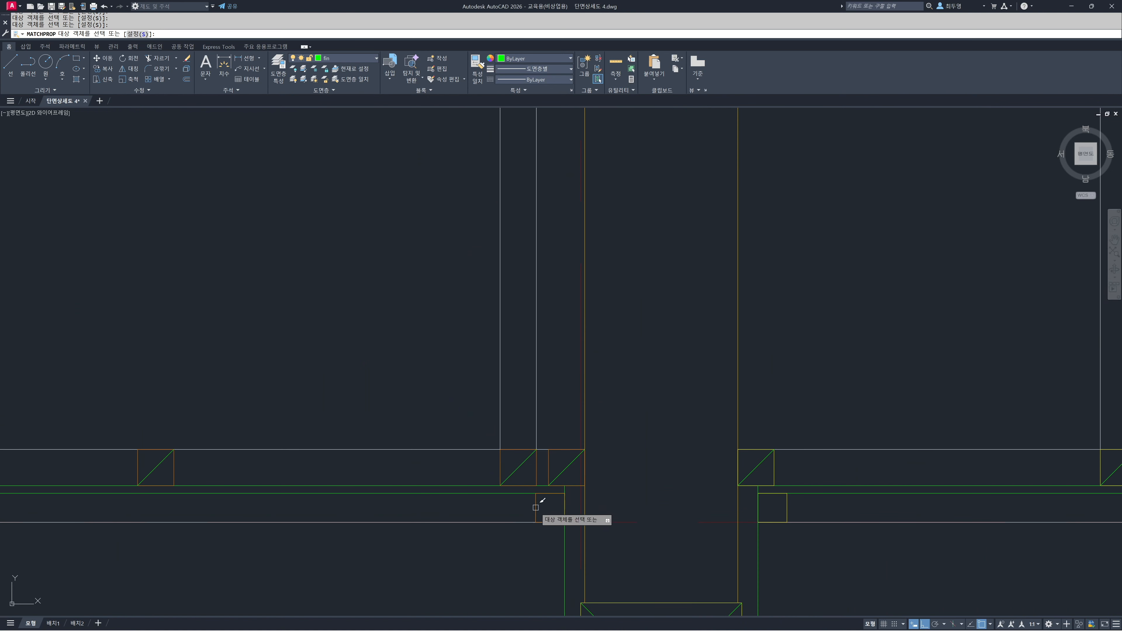
left_click(773, 459)
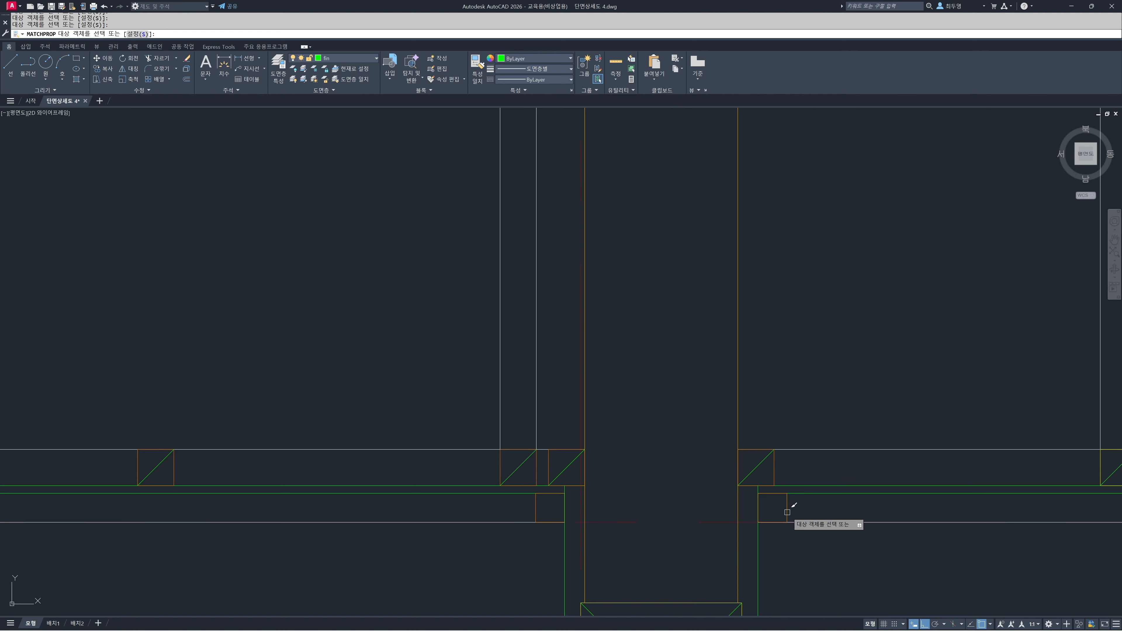
Apply the matched properties to the last ceiling joist and purlin on the right roof slope and finish matching
scroll(789, 513, "down", 7)
scroll(769, 494, "up", 1)
middle_click_drag(810, 431, 567, 504)
scroll(620, 553, "up", 2)
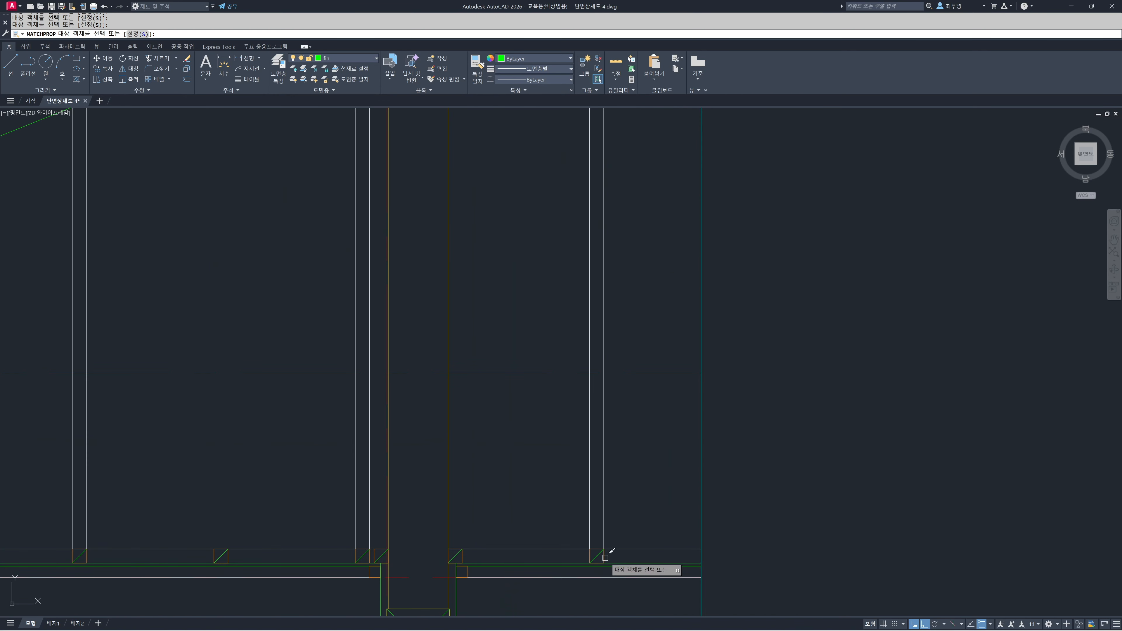
scroll(647, 337, "down", 2)
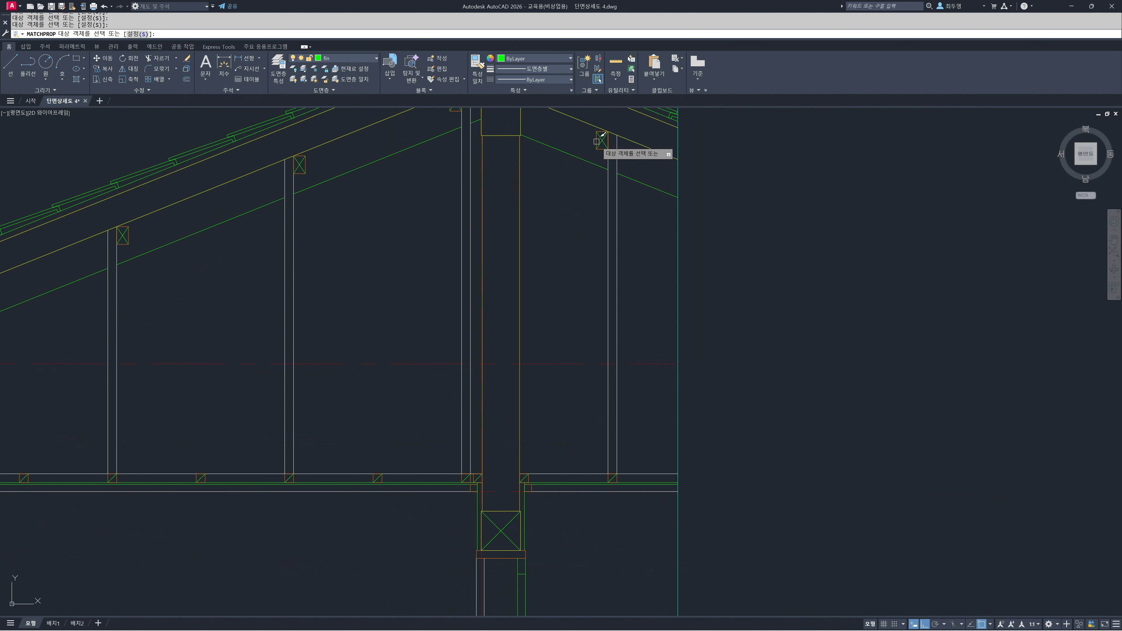
key("Escape")
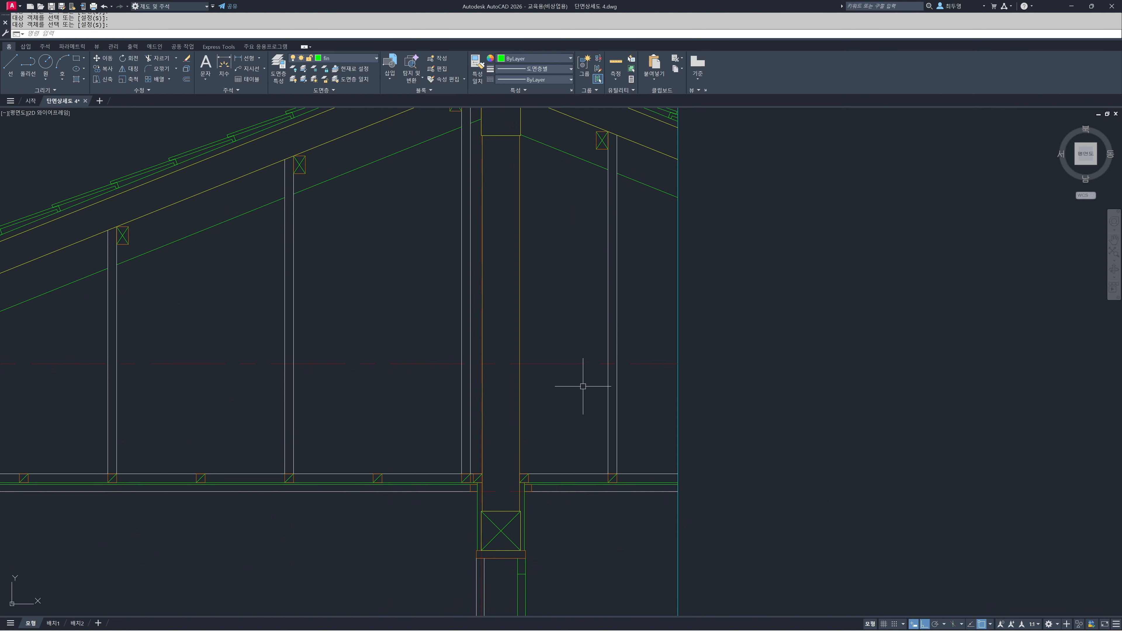
Unlock the cen layer
scroll(560, 389, "down", 3)
mouse_move(480, 416)
middle_mouse_down()
mouse_move(717, 329)
mouse_move(725, 312)
middle_mouse_up()
middle_click_drag(644, 495, 677, 490)
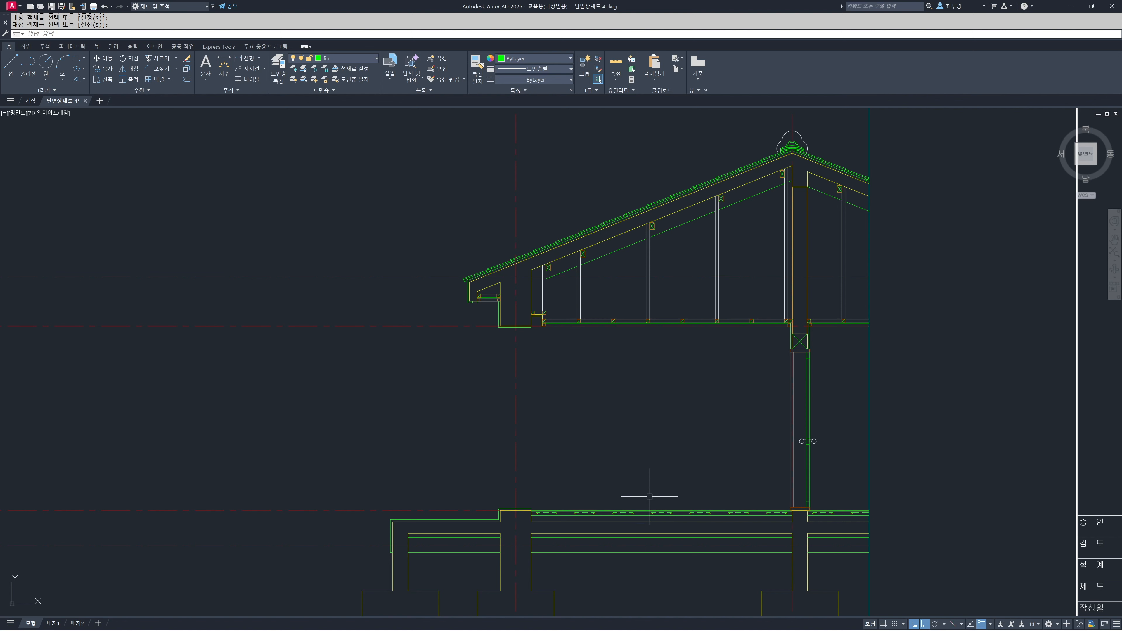
middle_click_drag(459, 479, 827, 466)
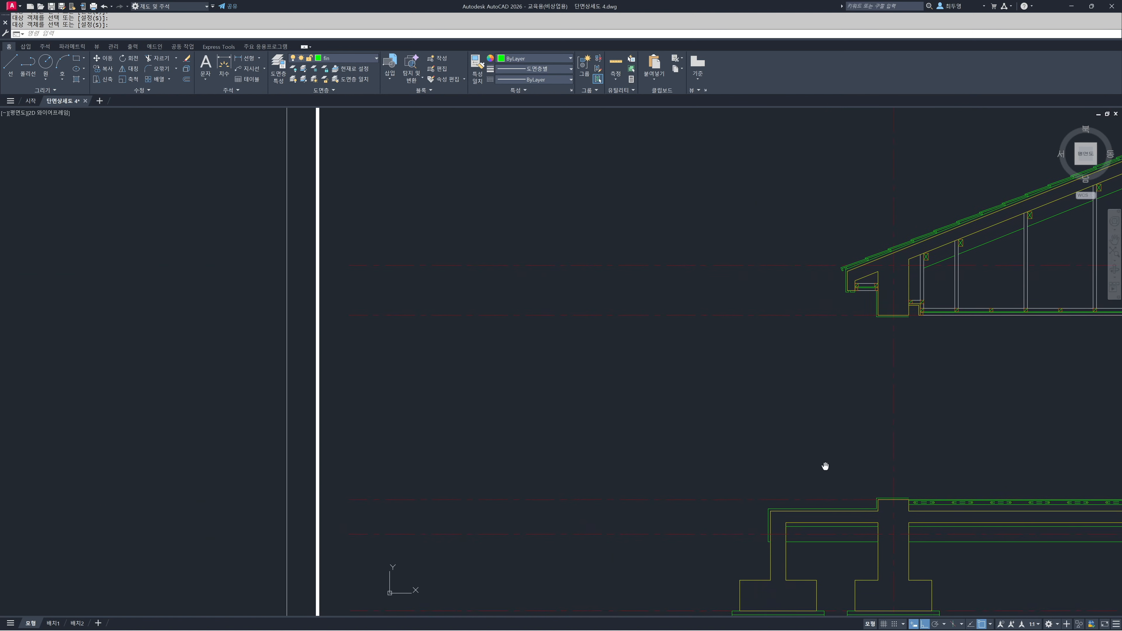
scroll(585, 423, "down", 2)
scroll(585, 423, "down", 2)
middle_click_drag(586, 416, 556, 412)
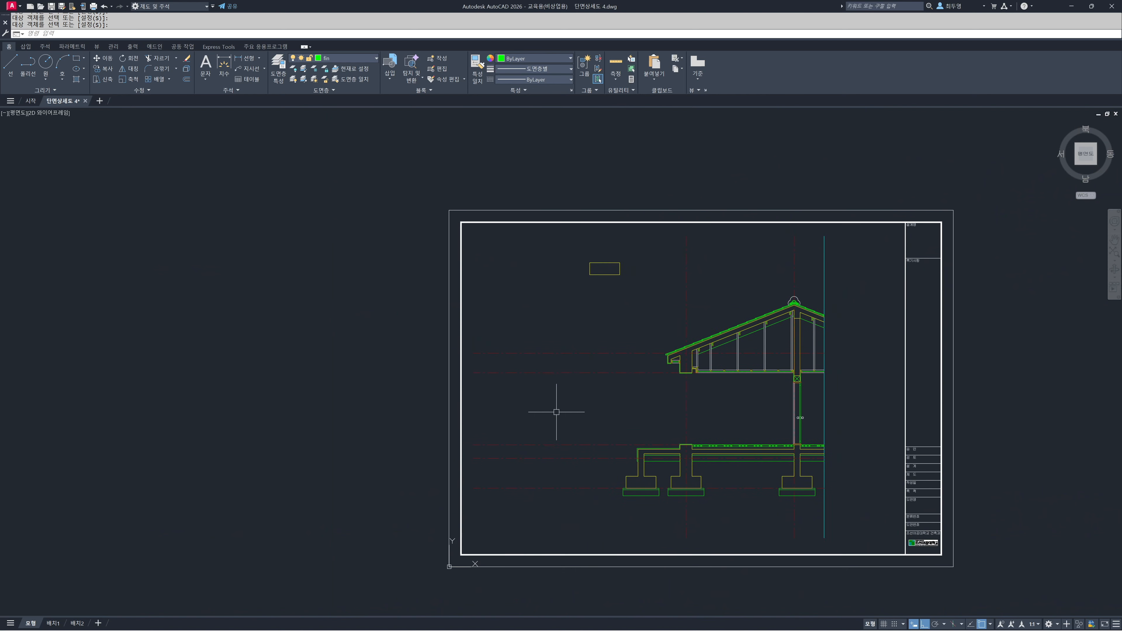
left_click(360, 60)
left_click(311, 80)
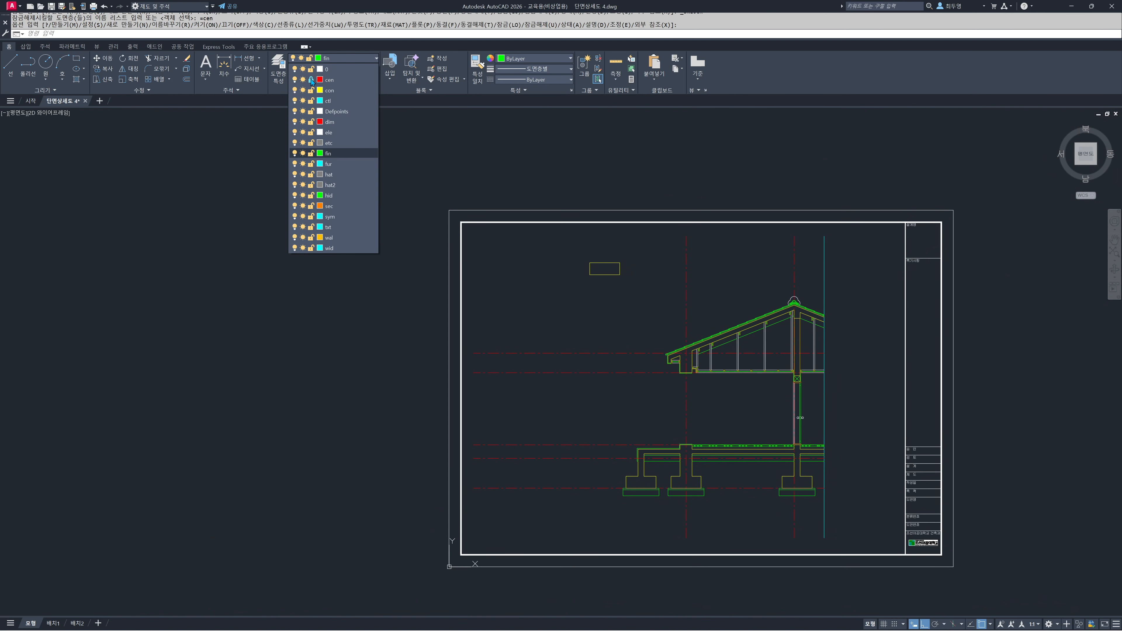
left_click(326, 341)
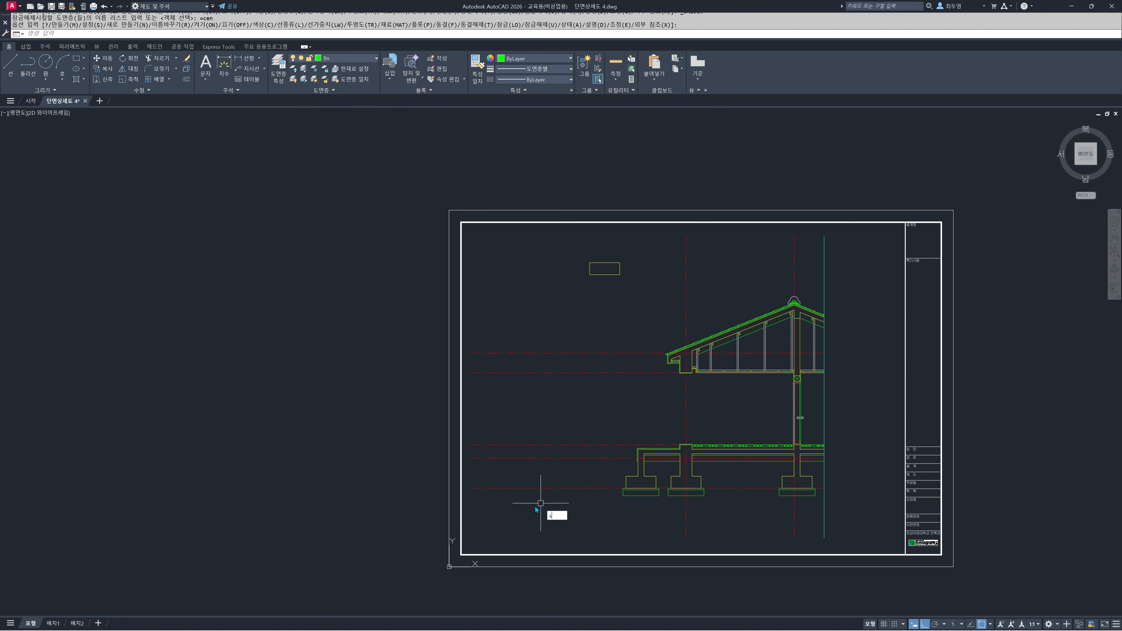
Stretch the left ends of the horizontal centre lines rightwards, closer to the building section
key("Return")
left_click(541, 519)
left_click(352, 335)
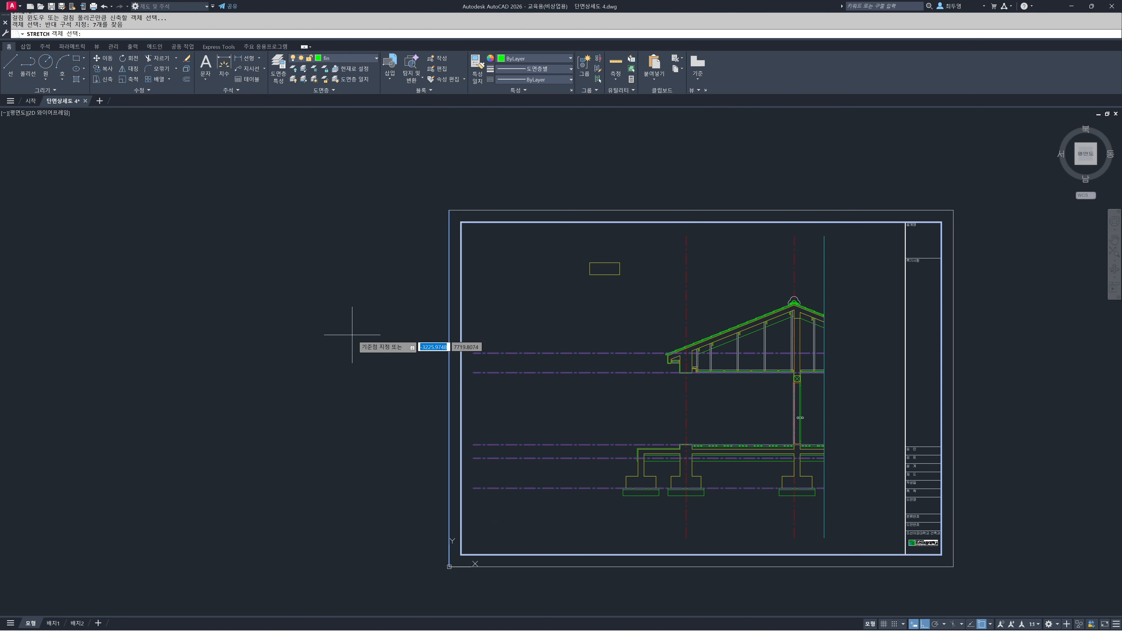
left_click(495, 315)
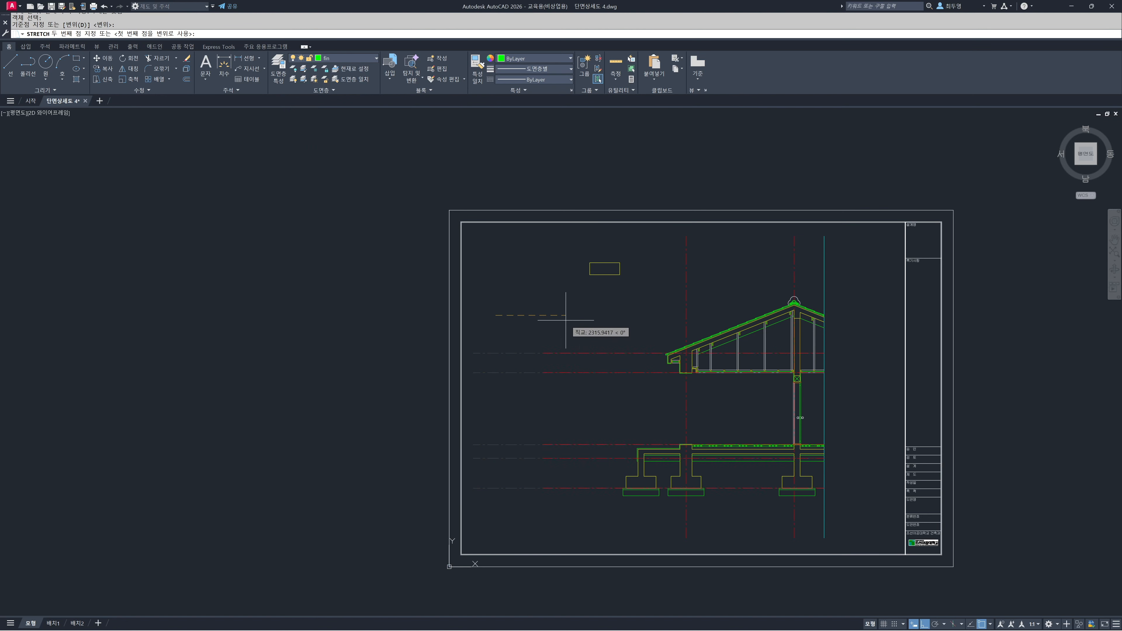
left_click(592, 325)
On the sec layer, draw a rectangle 250 wide and 2400 high in the empty area left of the section
mouse_move(542, 428)
middle_mouse_down()
mouse_move(604, 396)
mouse_move(624, 359)
middle_mouse_up()
scroll(623, 367, "up", 6)
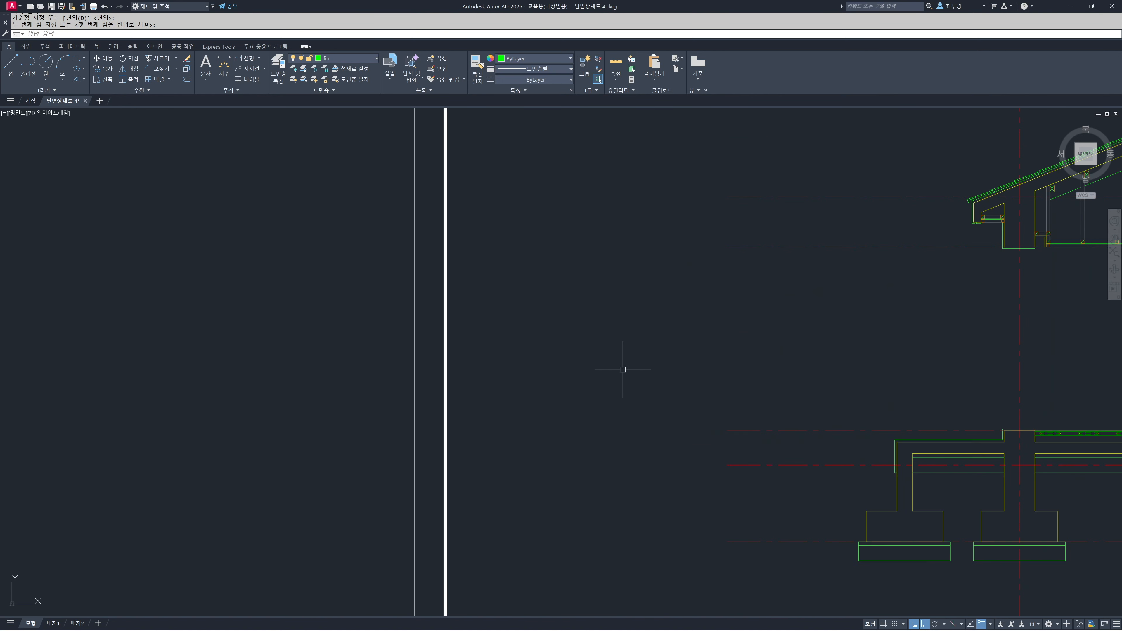
middle_click_drag(622, 378, 625, 401)
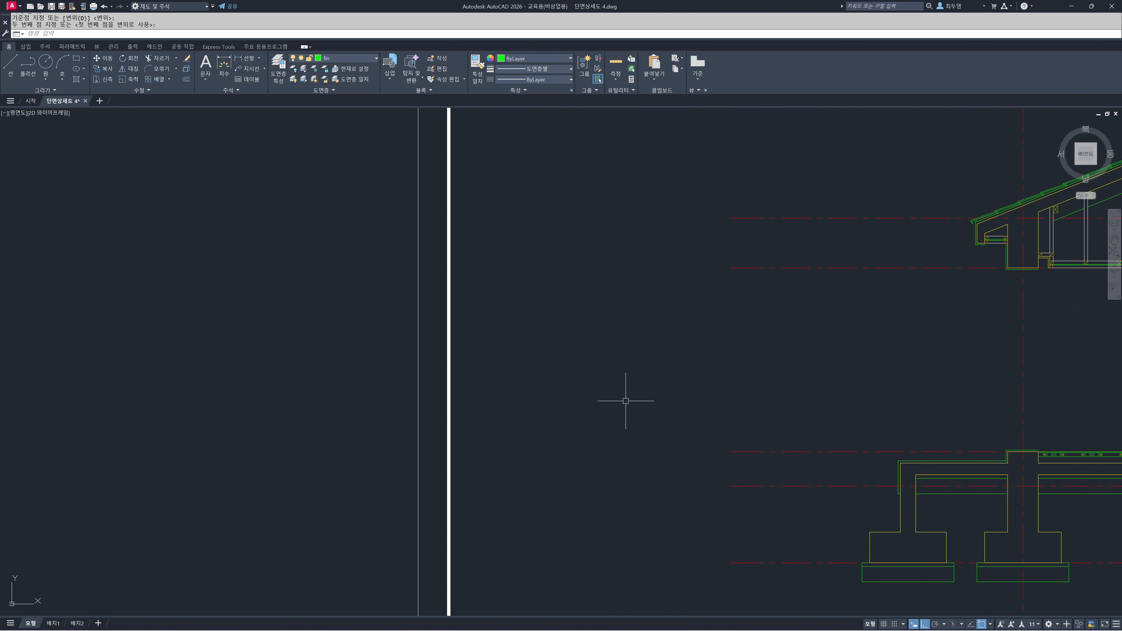
left_click(360, 60)
left_click(360, 206)
type("rec")
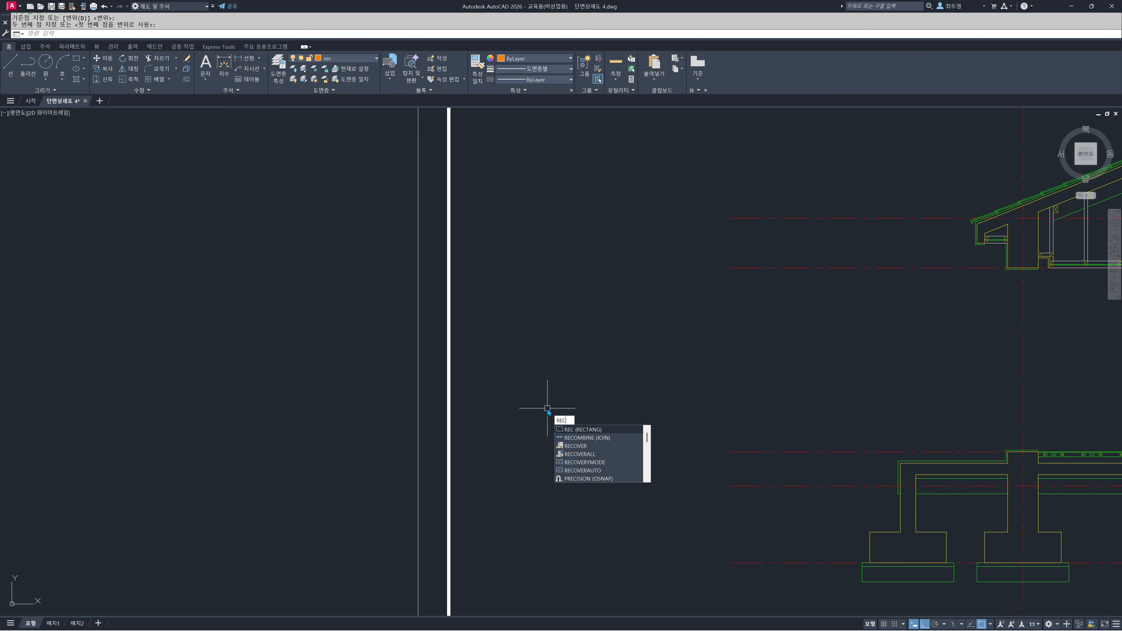
key("Return")
left_click(559, 462)
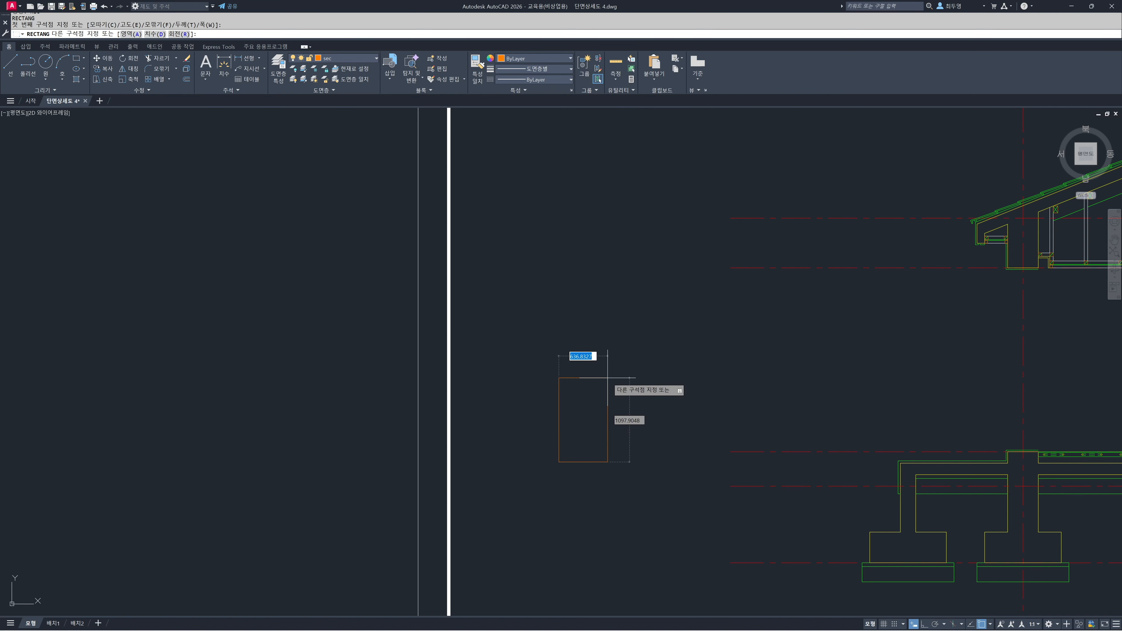
type("d")
key("Return")
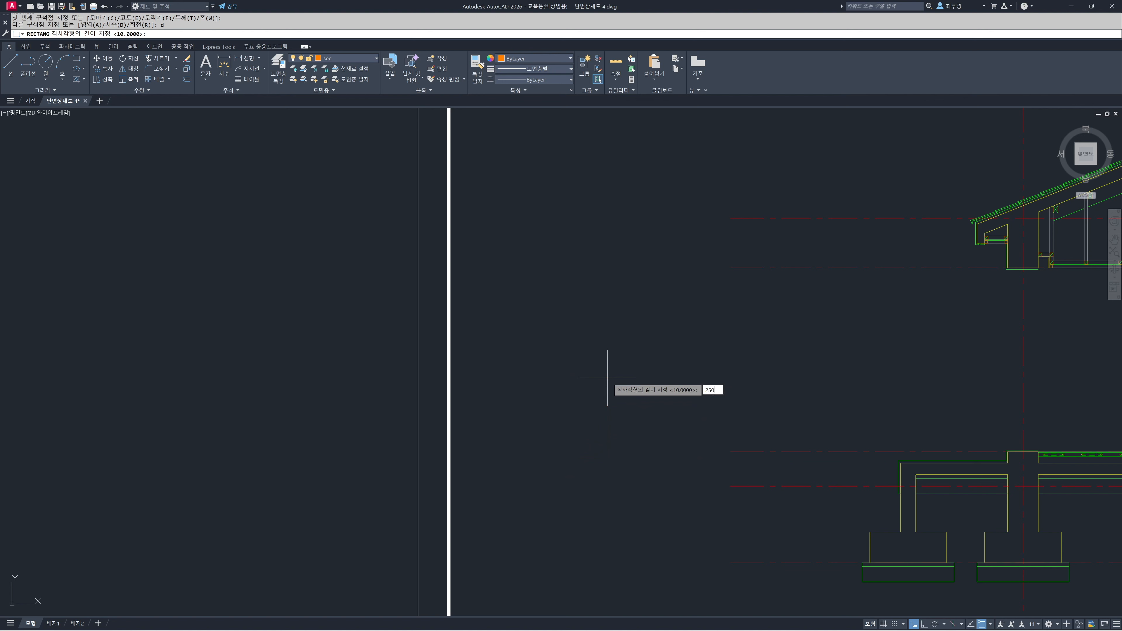
key("Return")
key("Return")
left_click(608, 378)
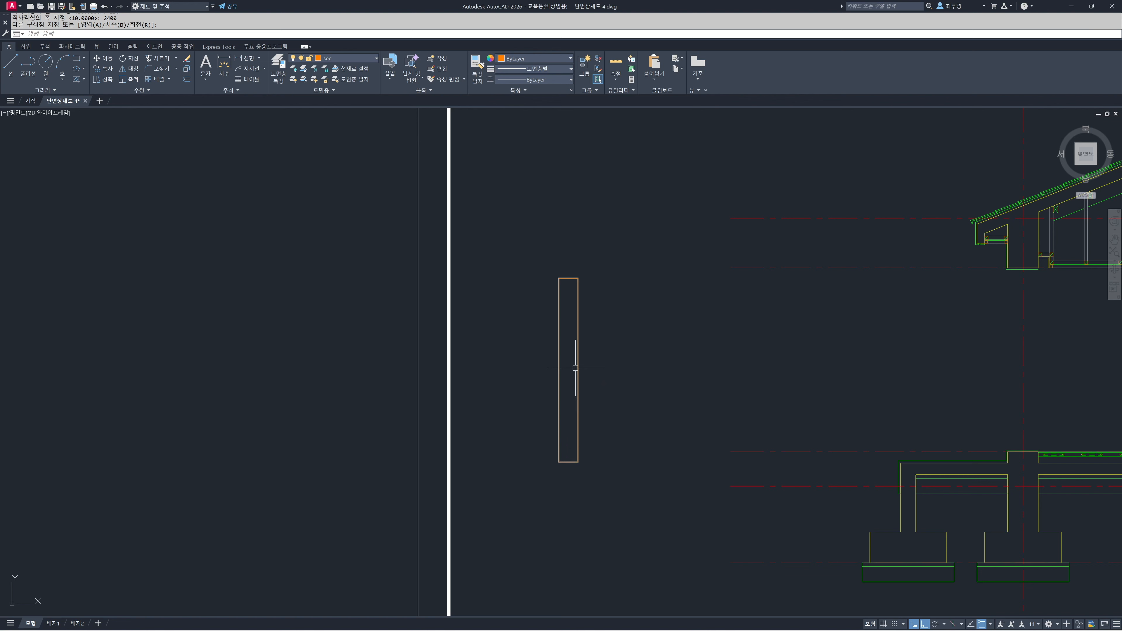
Explode the 250 x 2400 rectangle into separate lines
scroll(570, 363, "up", 2)
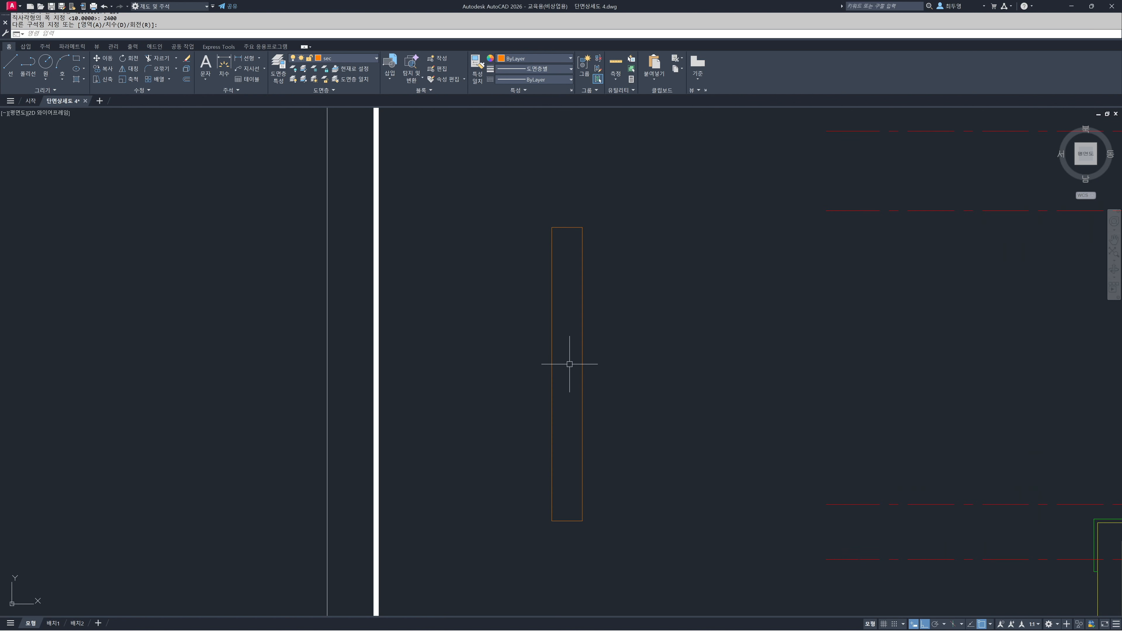
type("x")
key("Return")
left_click(612, 393)
left_click(565, 380)
key("Return")
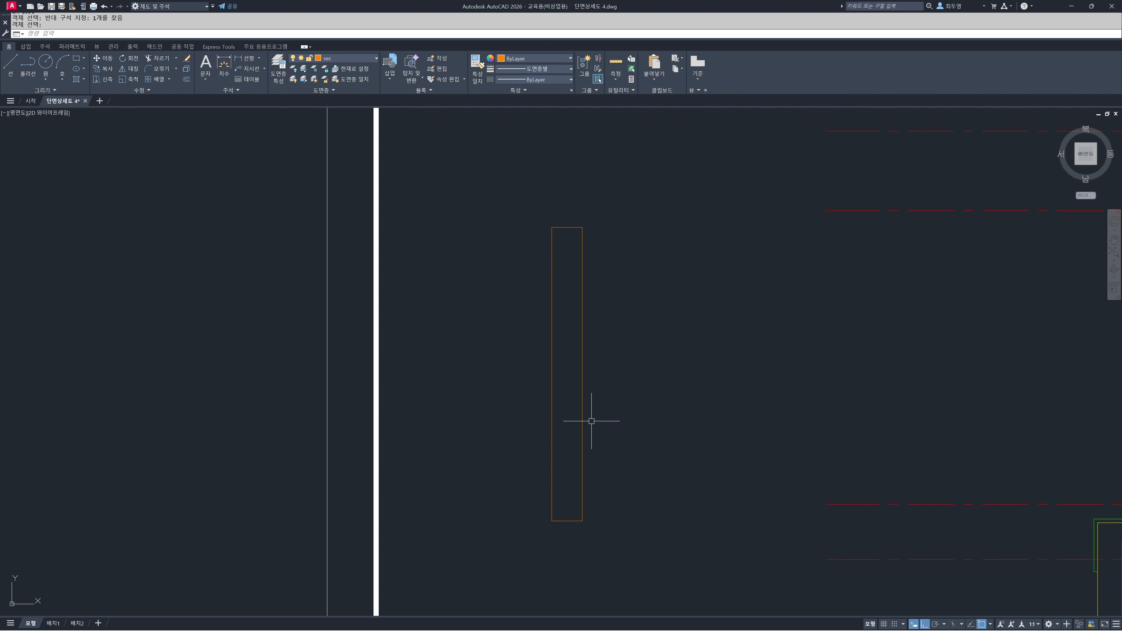
Offset the rectangle's right edge 150 inward to form a vertical dividing line
scroll(565, 420, "up", 2)
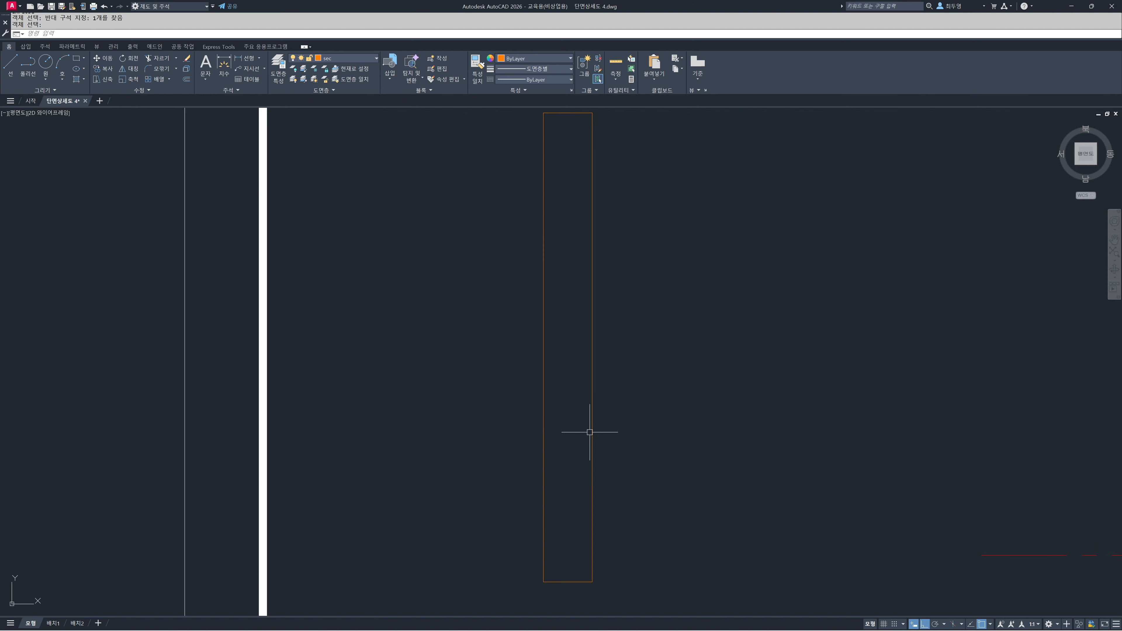
type("o")
key("space")
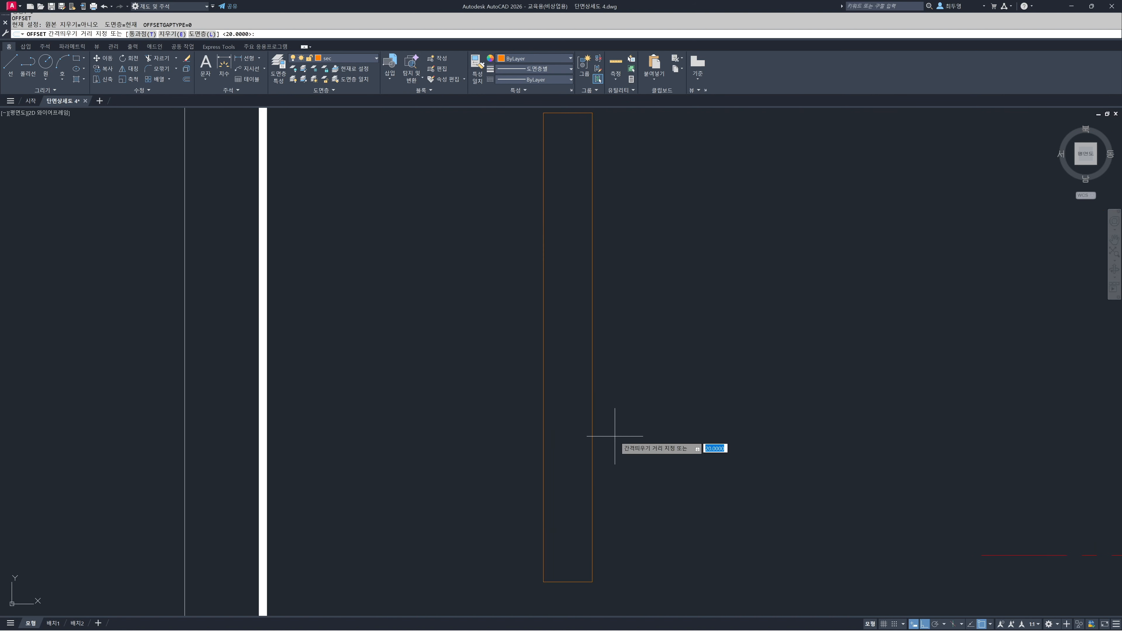
type("t")
key("Return")
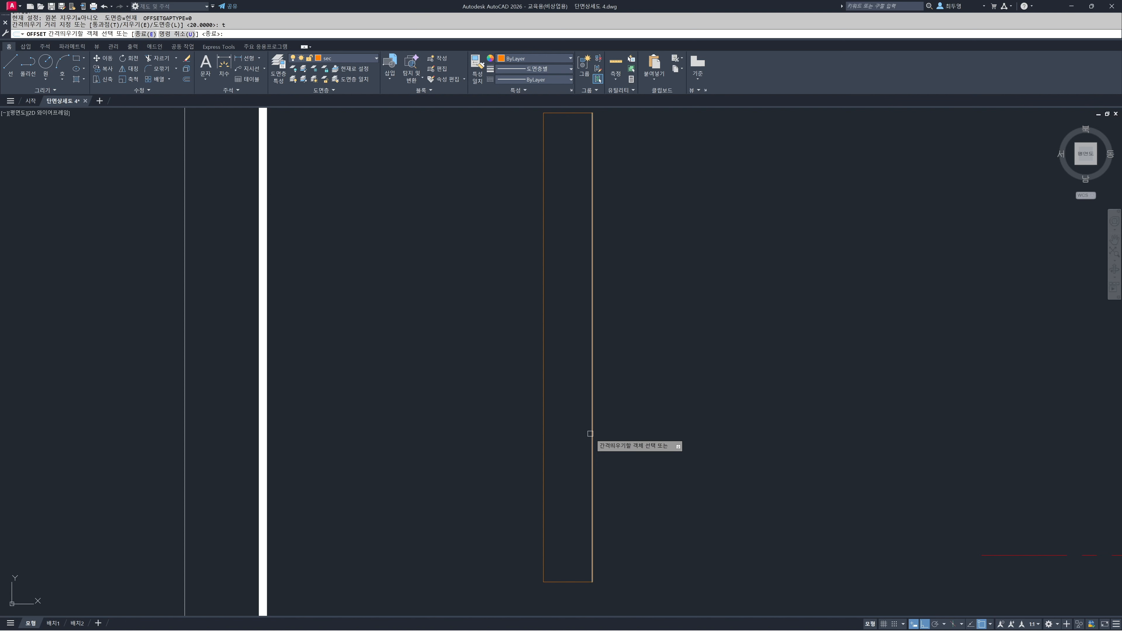
left_click(592, 445)
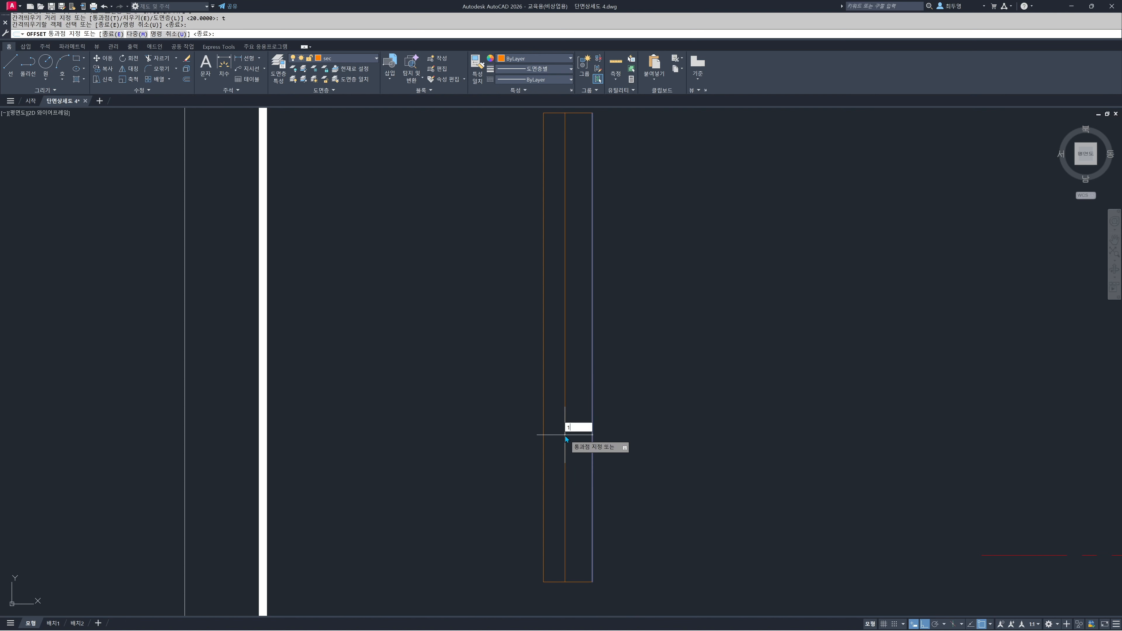
type("150")
key("Return")
Offset the bottom edge upward twice, at distances of 50 and 40
middle_click_drag(578, 521, 633, 334)
scroll(632, 363, "up", 1)
scroll(632, 363, "up", 4)
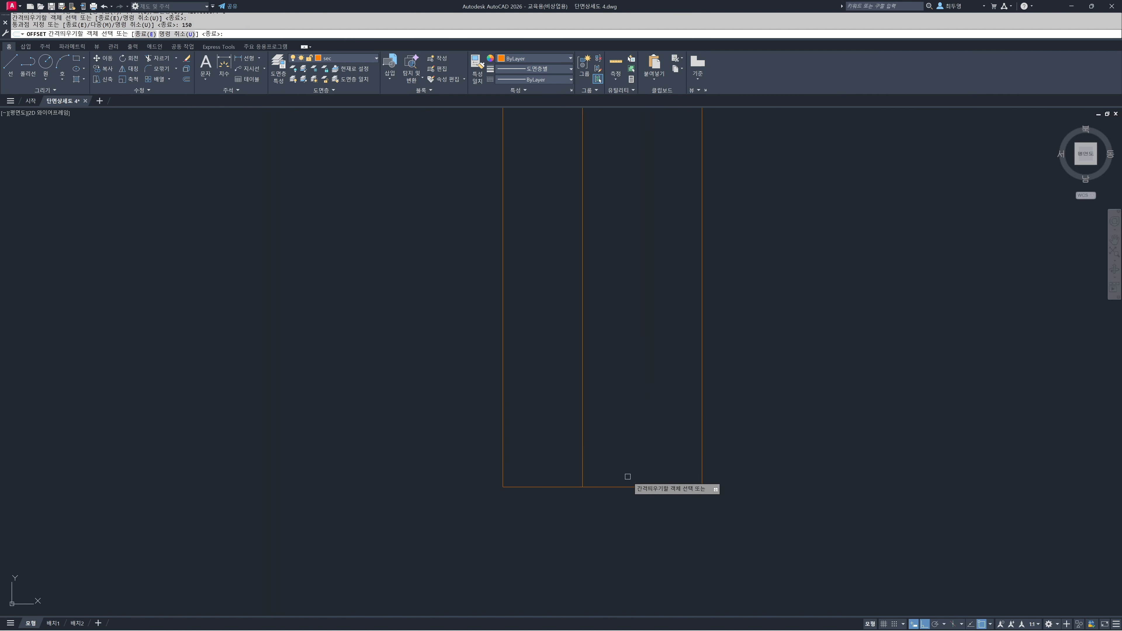
left_click(626, 487)
type("0")
key("Return")
left_click(621, 487)
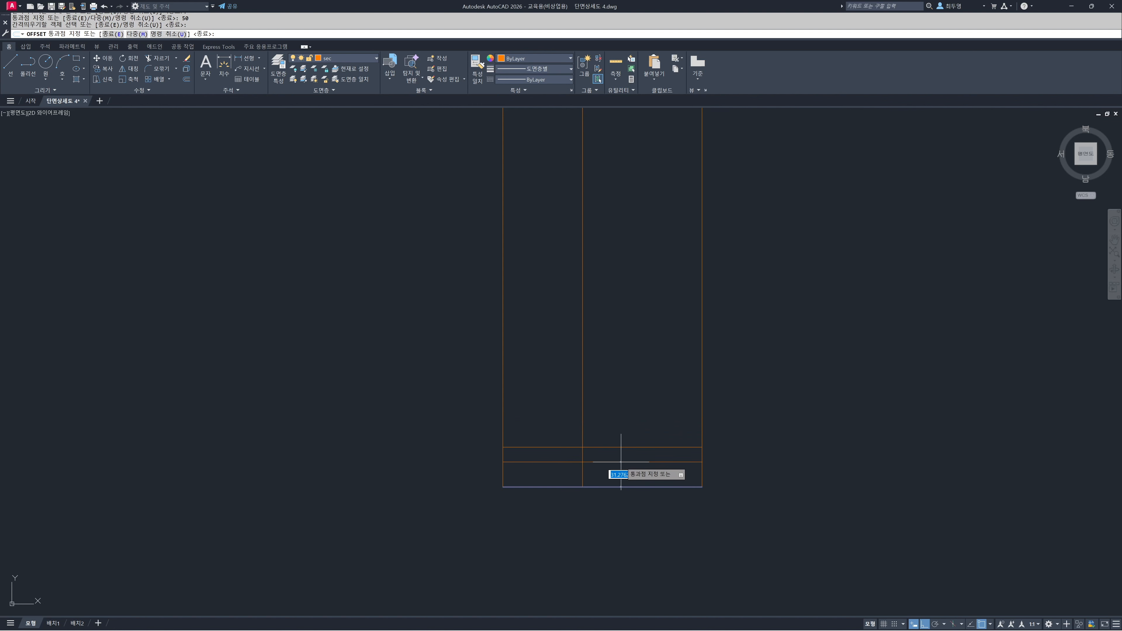
type("40")
key("Return")
key("Return")
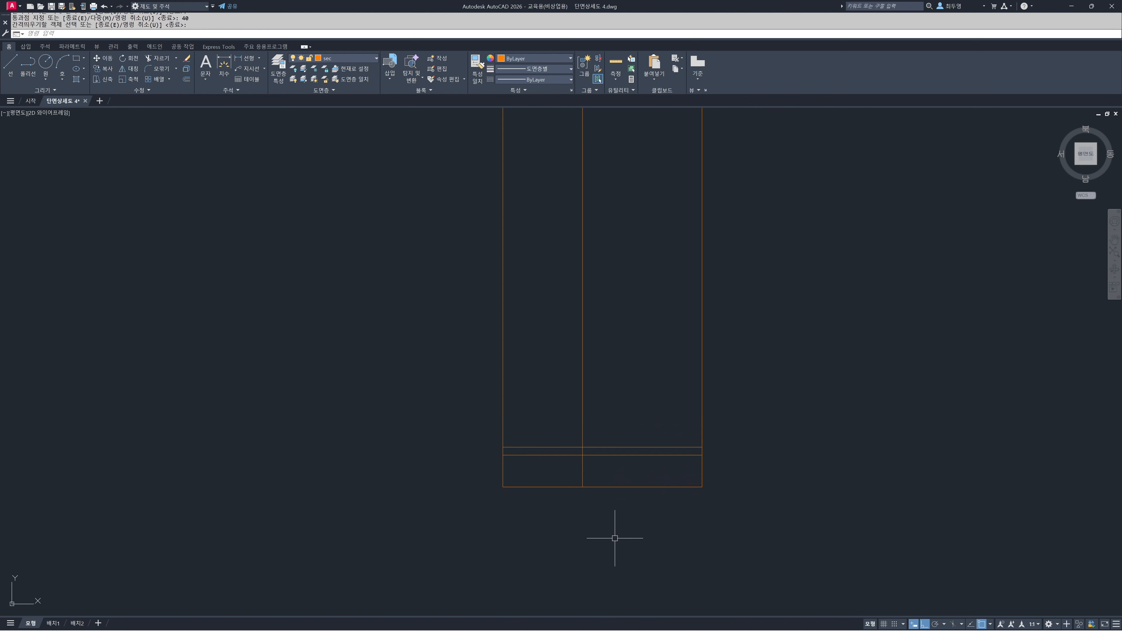
Trim the two offset lines at the divider, keeping the 40-high line on the left and the 50-high line on the right
type("tr")
key("Return")
key("Return")
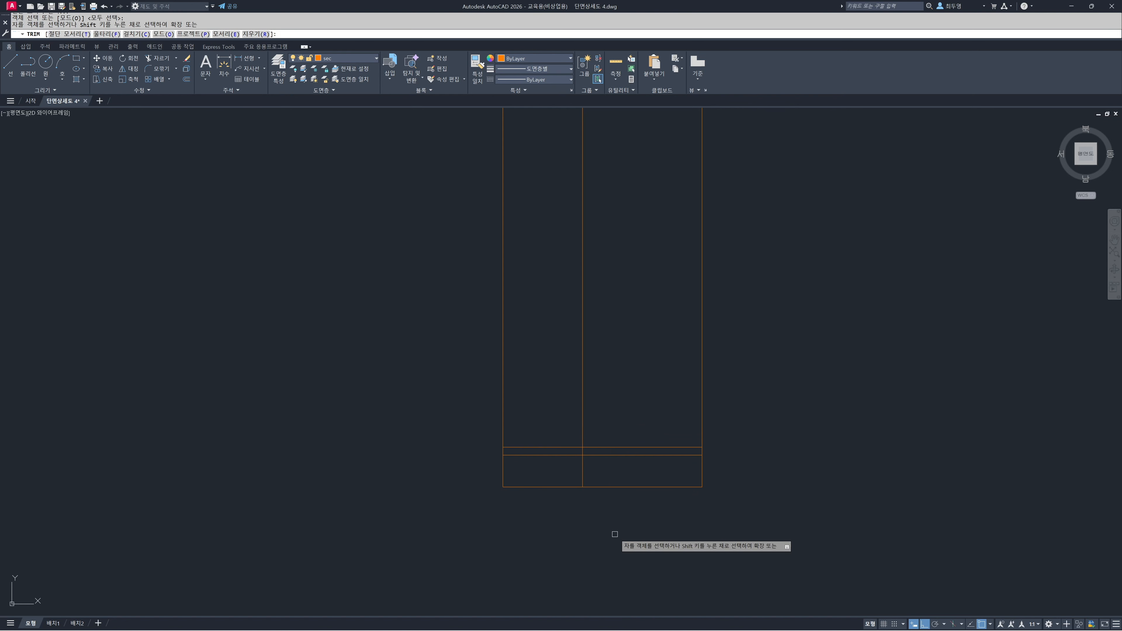
left_click(604, 456)
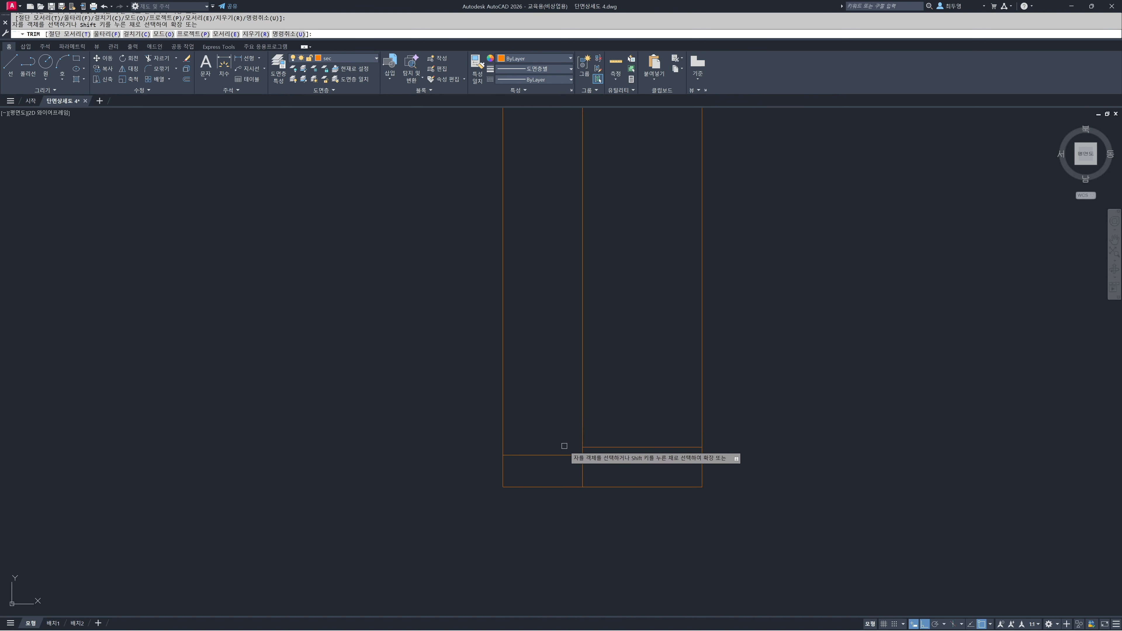
left_click(566, 448)
key("Return")
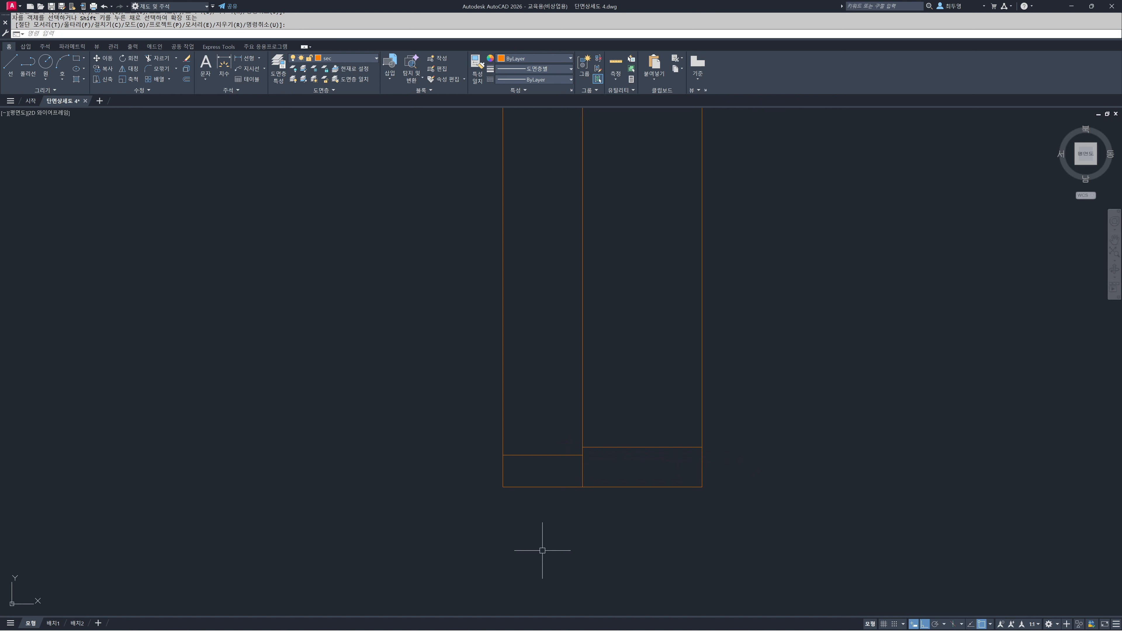
Draw a vertical line upward from the midpoint of each bottom frame's top edge
type("l")
key("Return")
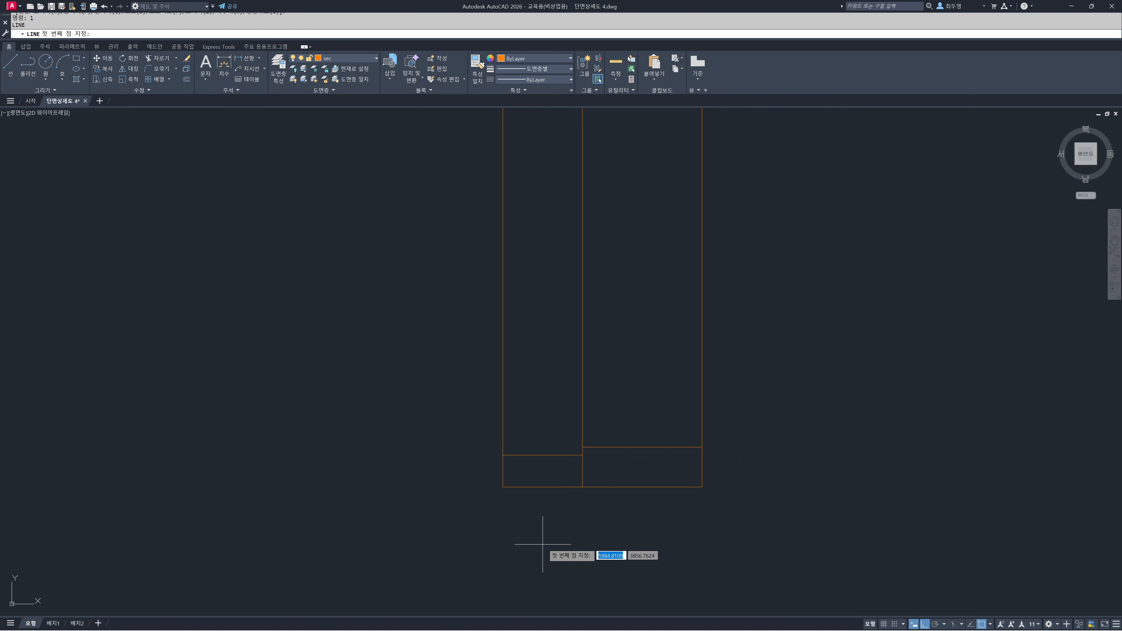
left_click(543, 455)
left_click(544, 357)
key("Return")
key("Return")
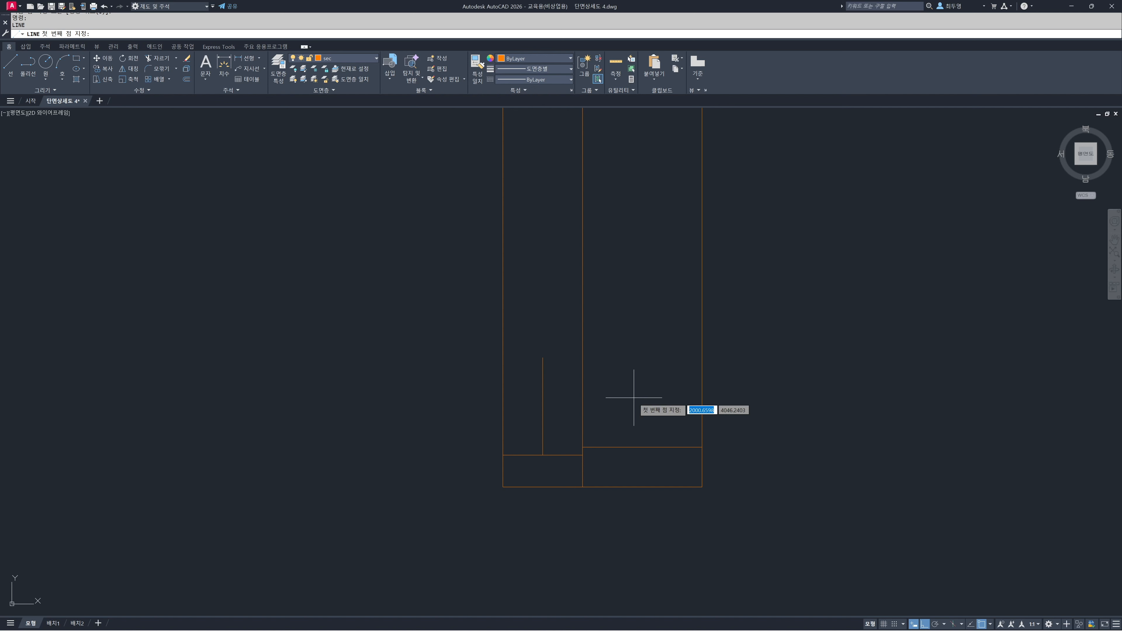
left_click(642, 447)
left_click(649, 302)
key("Return")
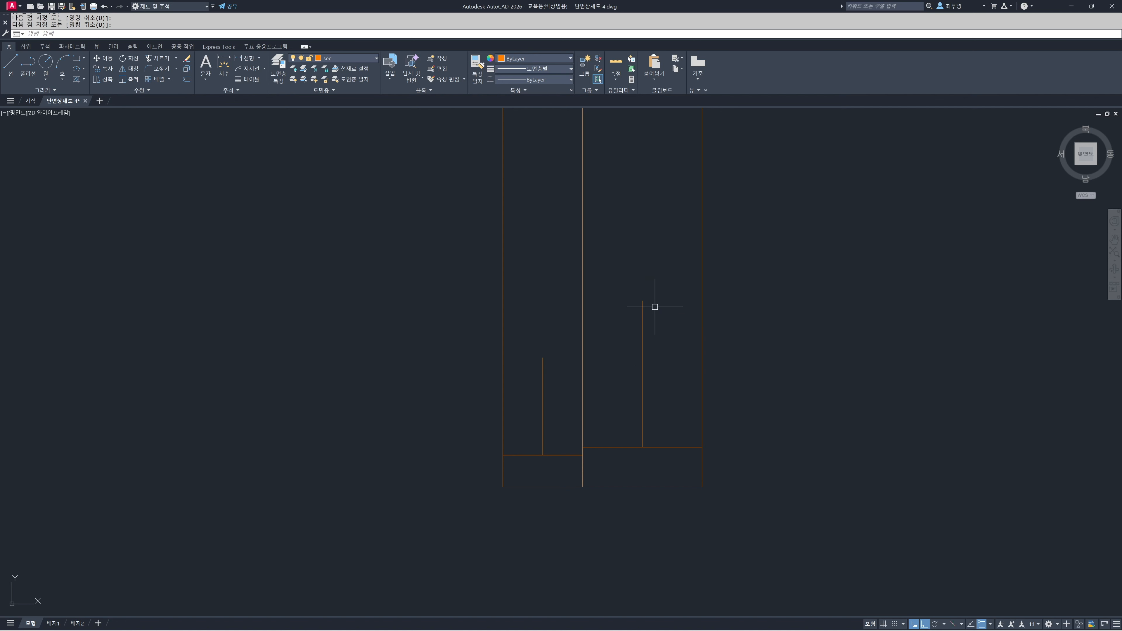
Move both short vertical lines 5 to the left
type("m")
key("Return")
left_click(642, 372)
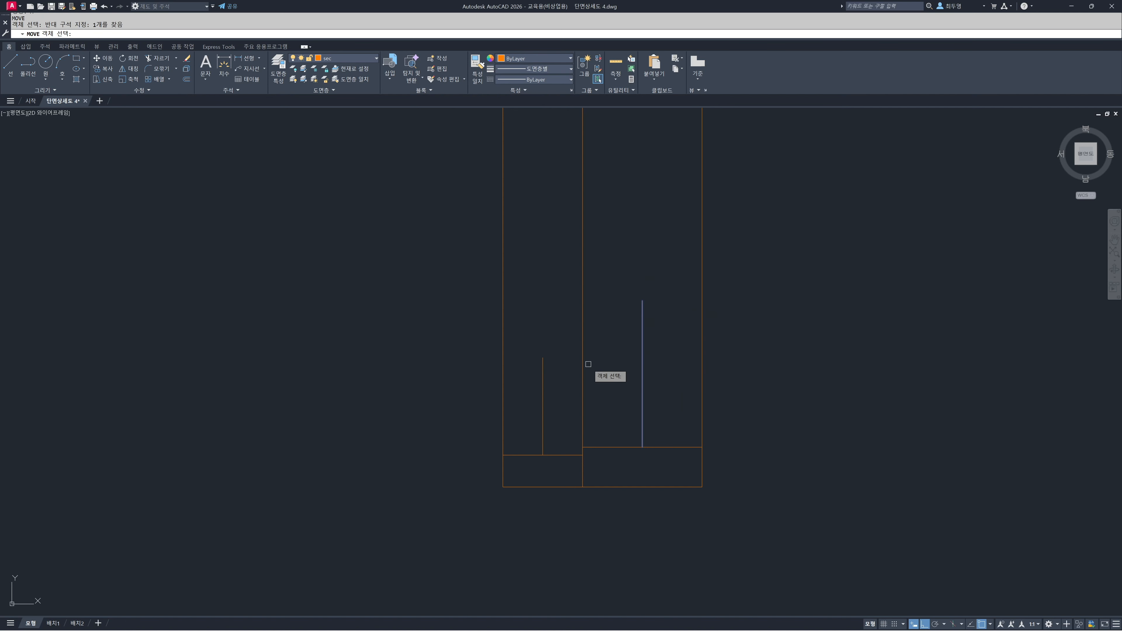
left_click(543, 376)
key("Return")
left_click(556, 305)
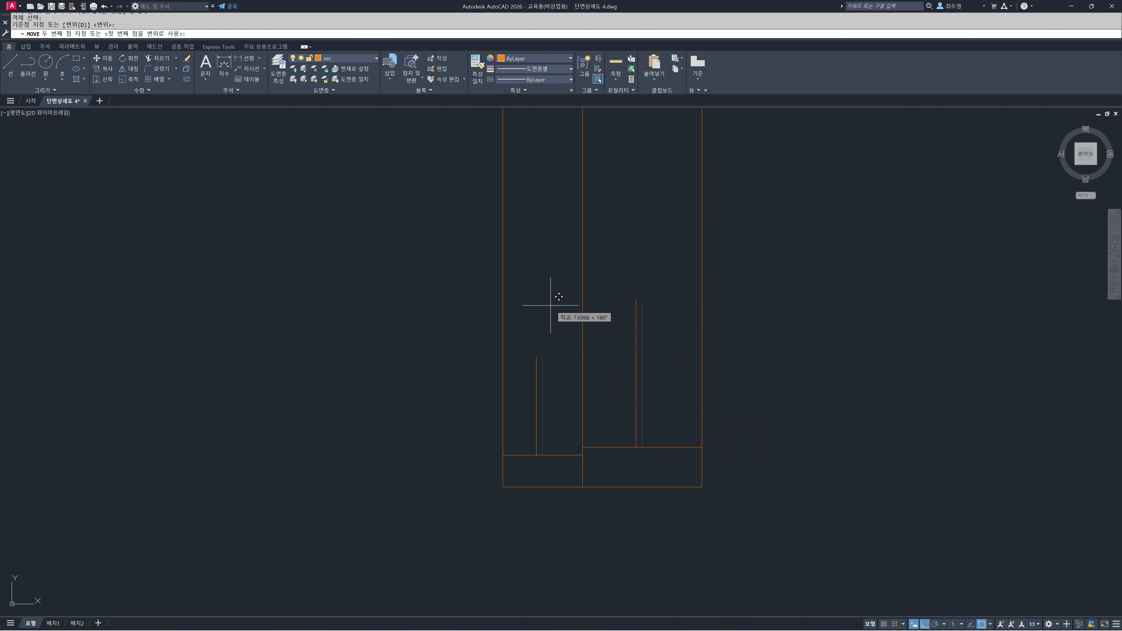
type("5")
key("Return")
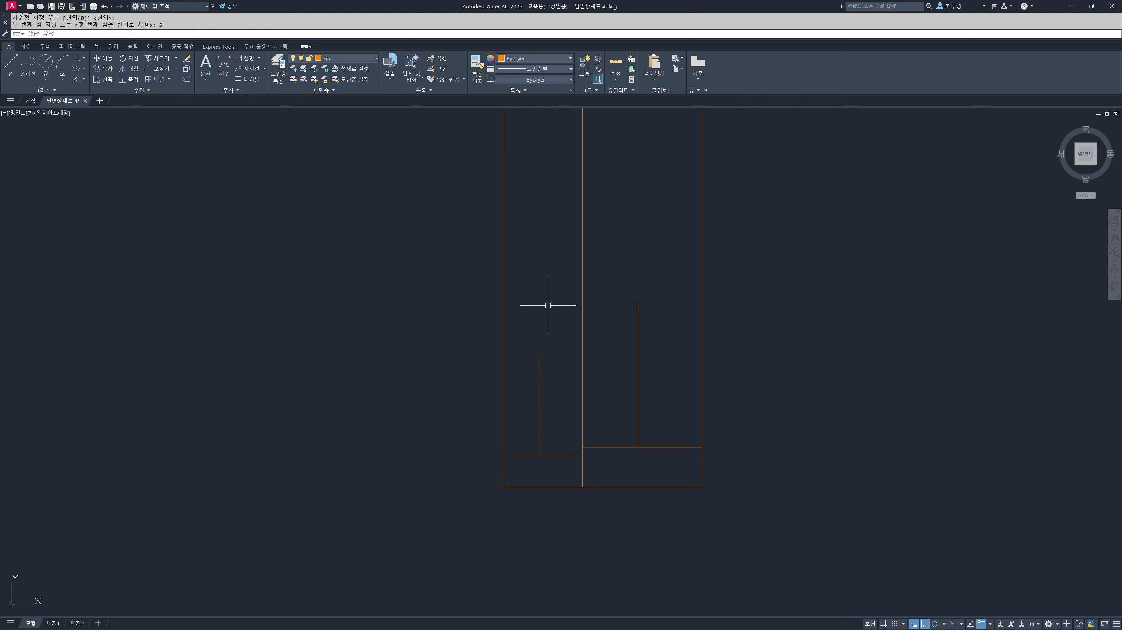
Offset the right short vertical line 40 to the left and the left one 30 to the left
key("Return")
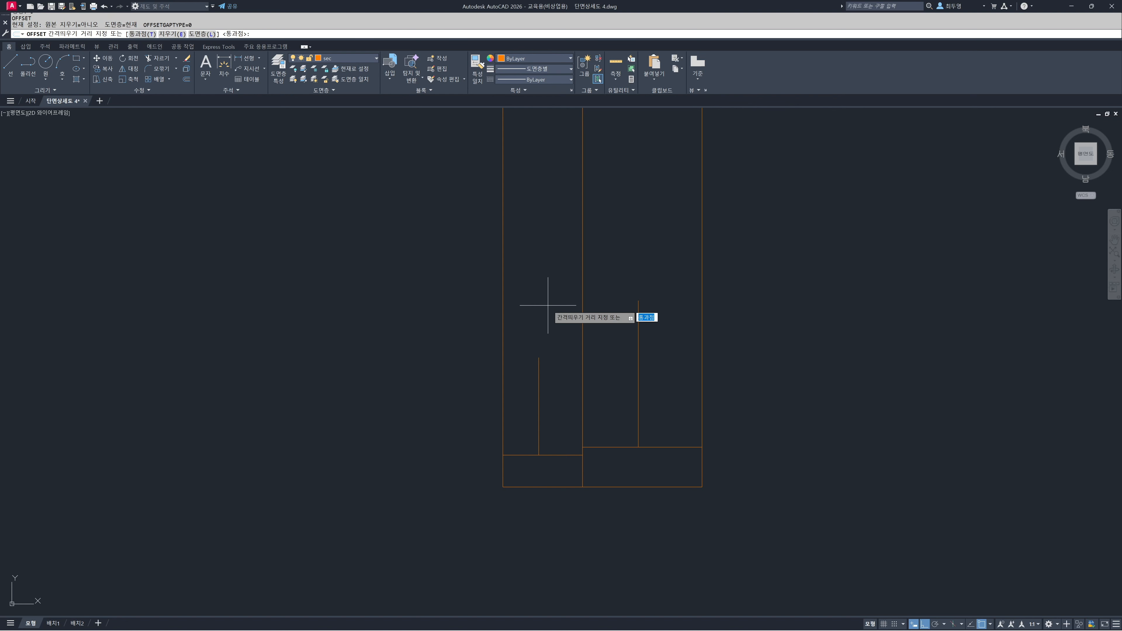
type("t")
key("Return")
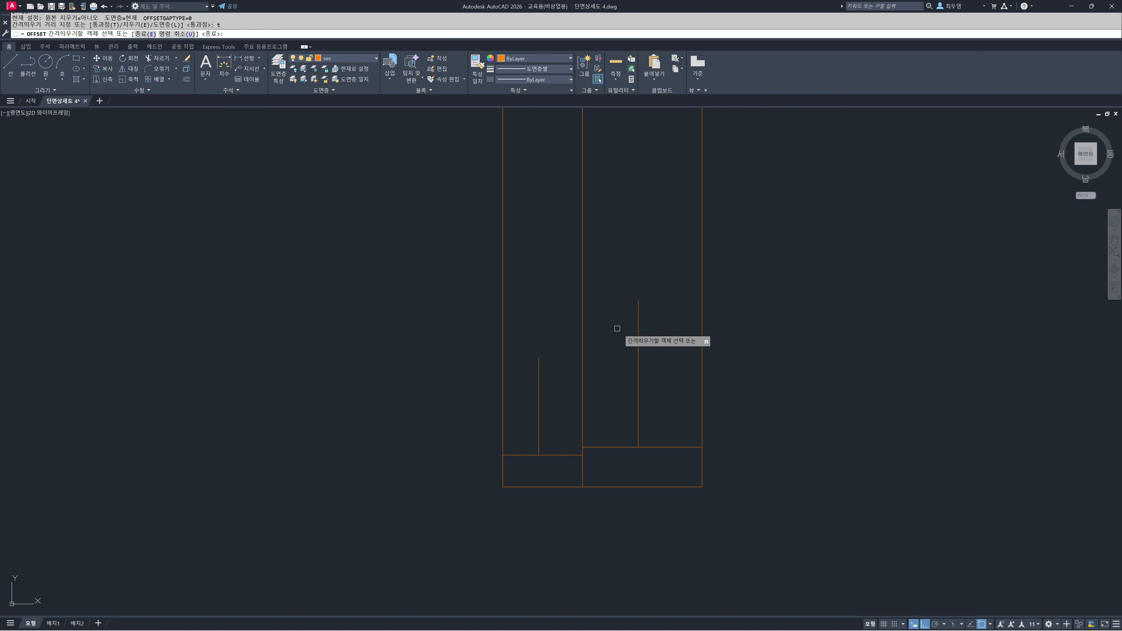
left_click(638, 342)
type("40")
key("Return")
left_click(539, 389)
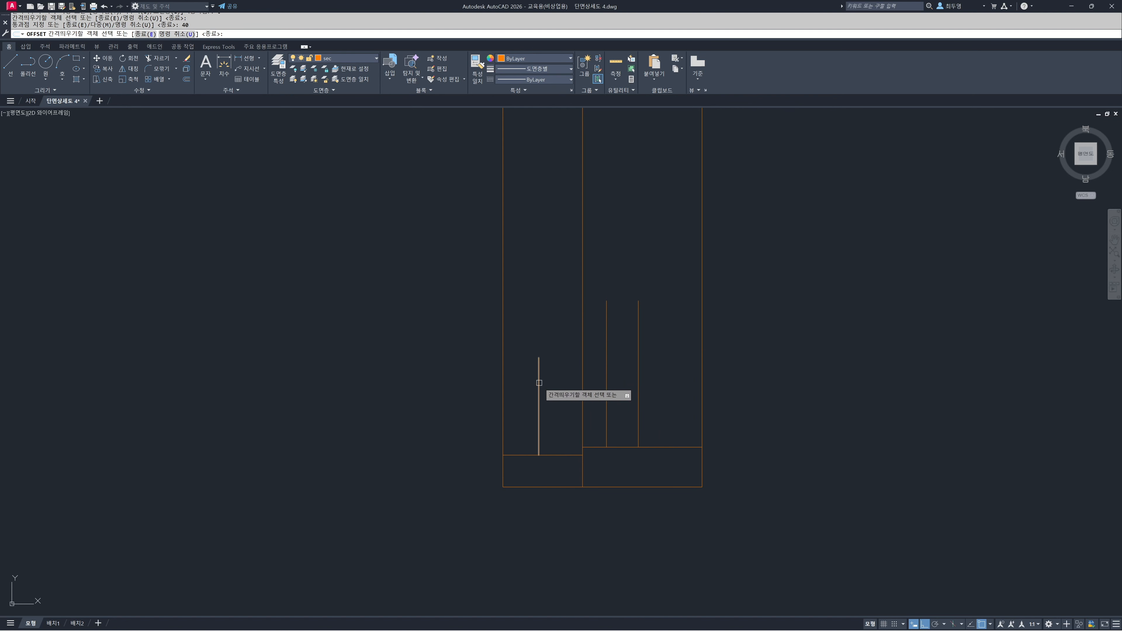
type("3")
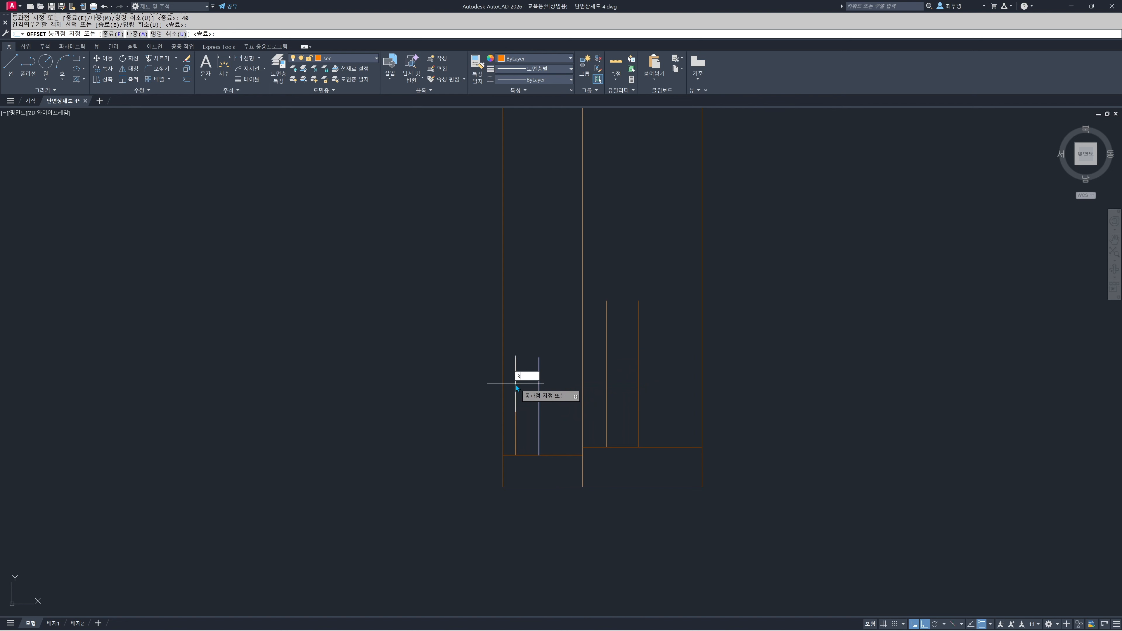
type("0")
key("Return")
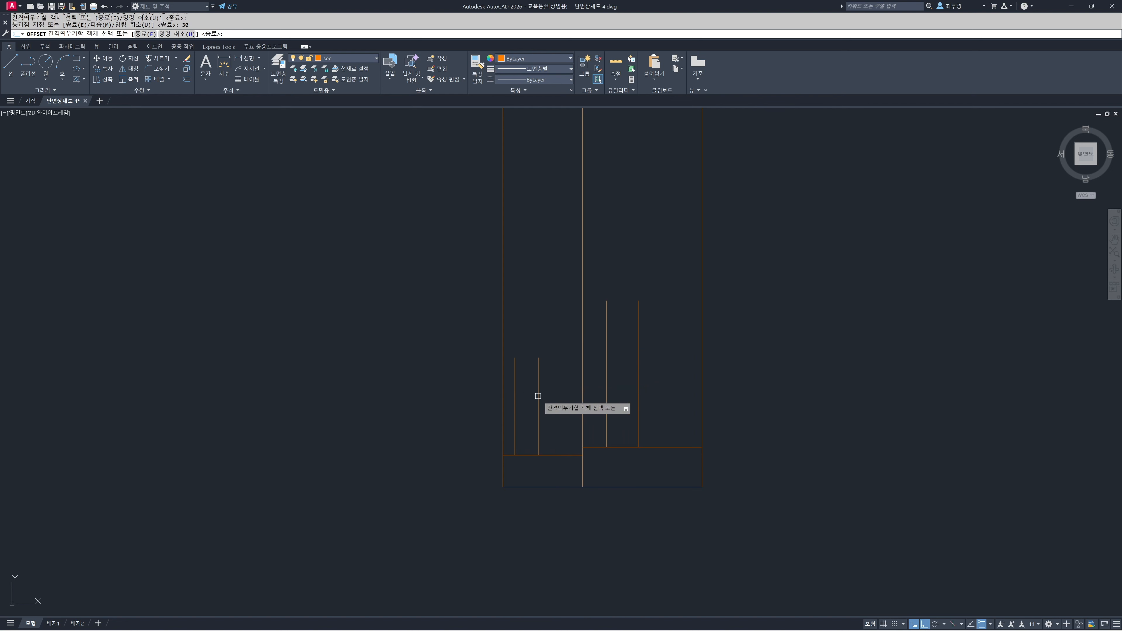
Offset the left bottom frame's top edge up 60 and the right one's up 100
left_click(560, 455)
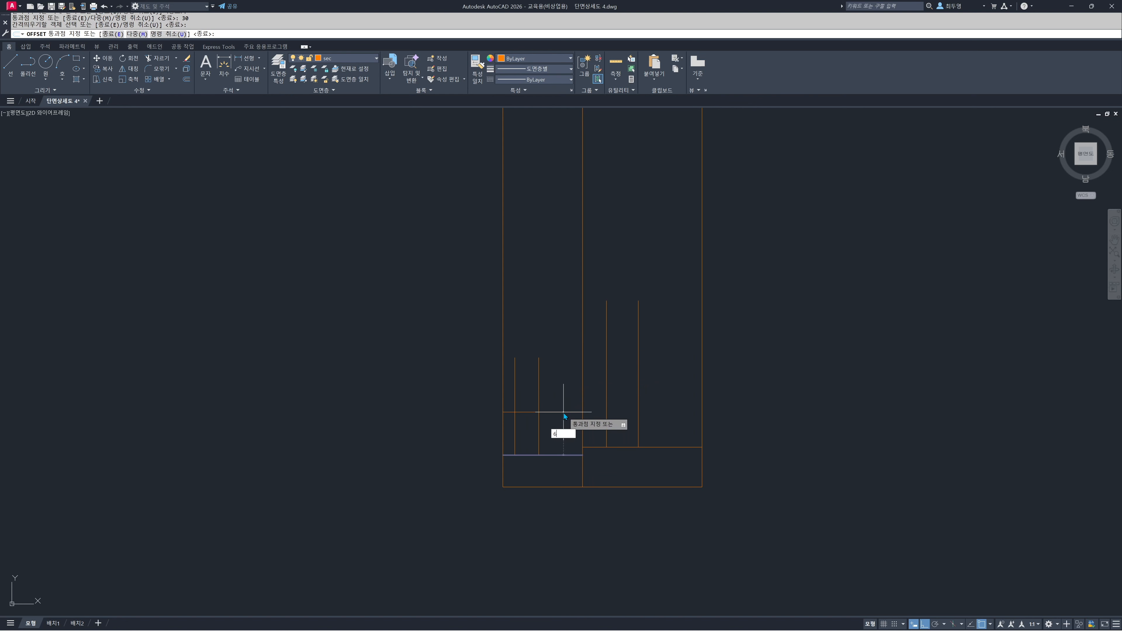
key("Return")
left_click(670, 447)
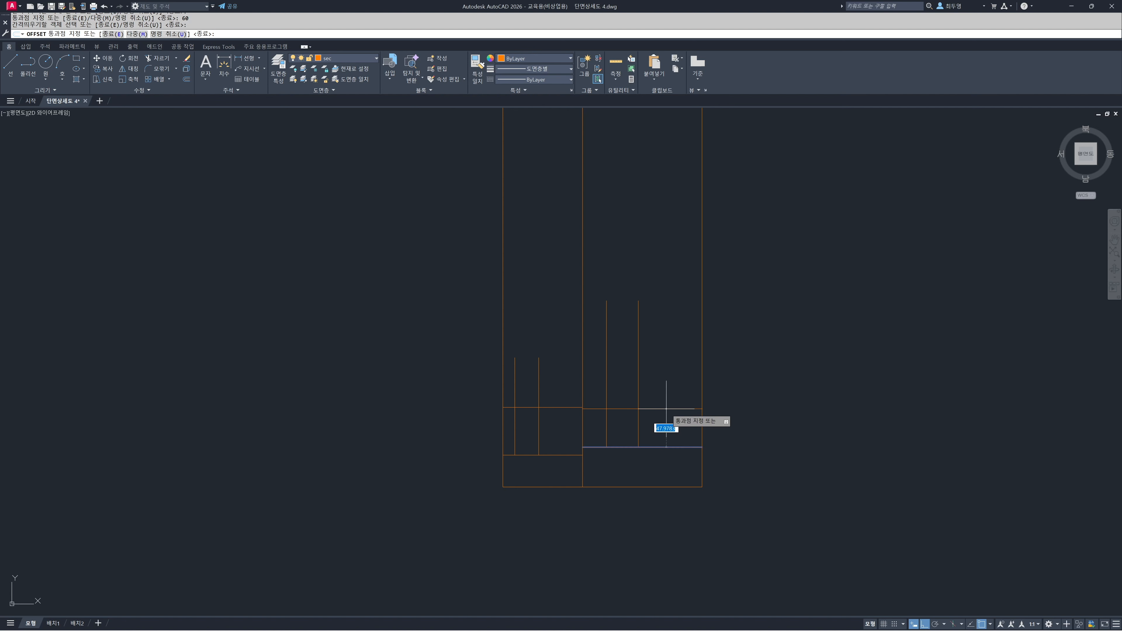
type("100")
key("Return")
key("Return")
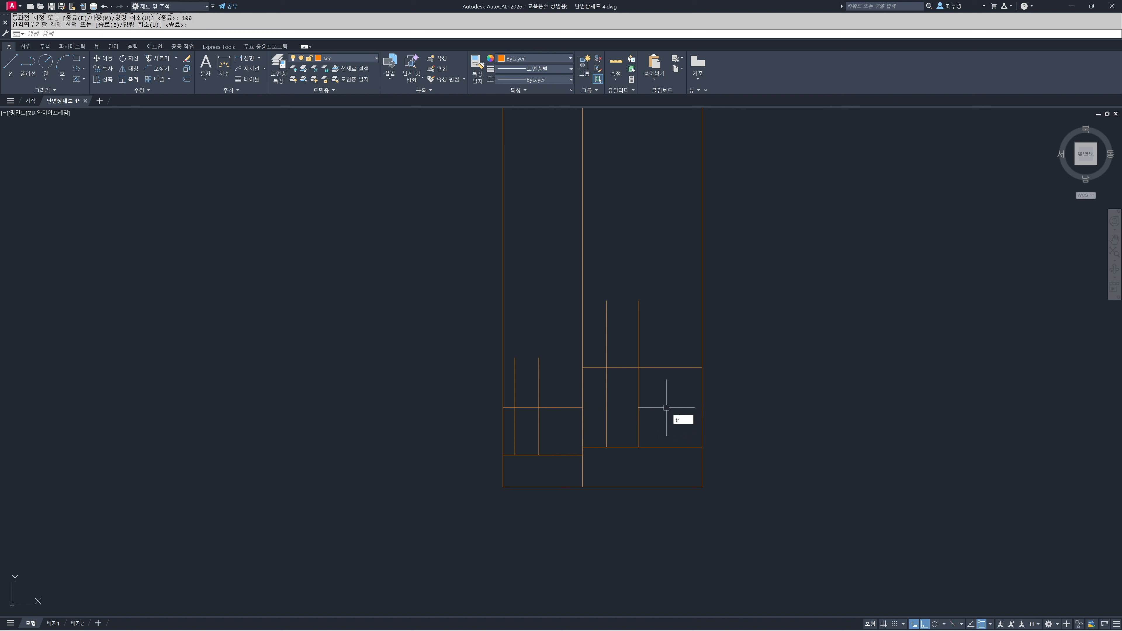
Trim the excess lines around the crossings, leaving a 30 x 60 and a 40 x 100 sash outline on the bottom frames
type("tr")
key("Return")
key("Return")
left_click(672, 390)
left_click(658, 353)
left_click(661, 349)
left_click(601, 346)
left_click(602, 355)
left_click(593, 378)
left_click(565, 415)
left_click(559, 396)
left_click(555, 391)
left_click(511, 393)
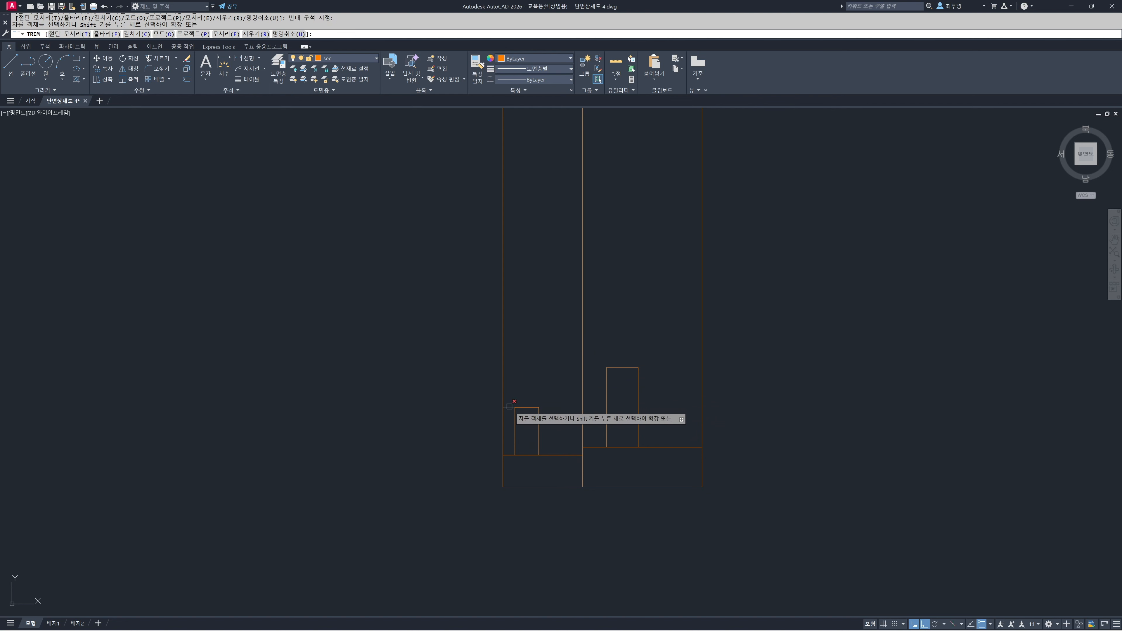
key("Return")
key("Return")
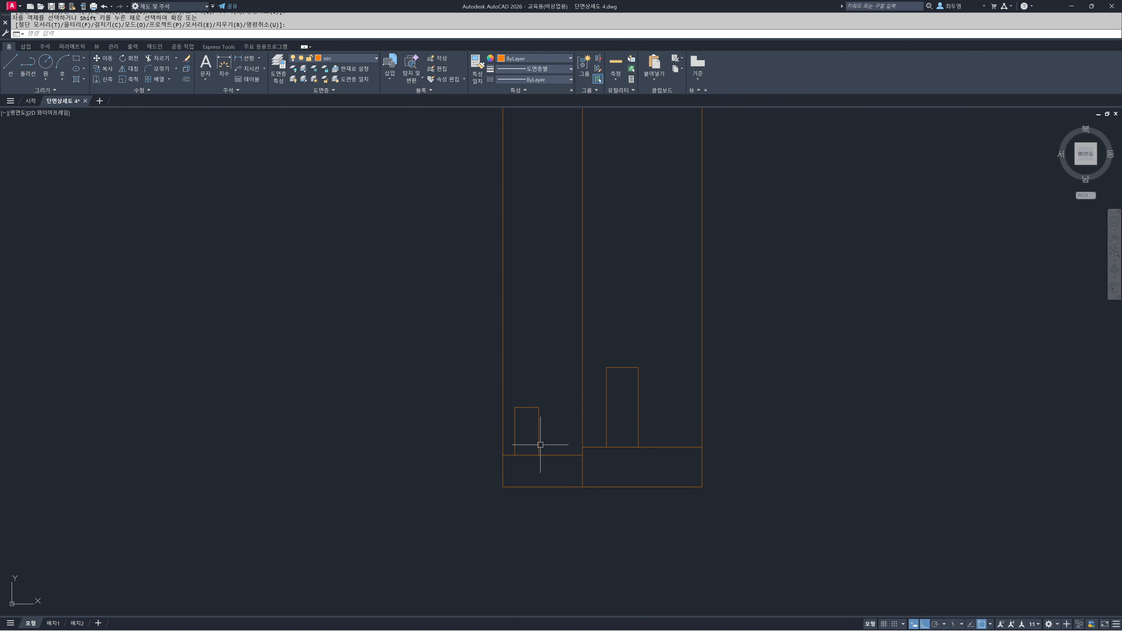
Assign both small sash outlines to the fin layer
left_click(574, 451)
left_click(514, 393)
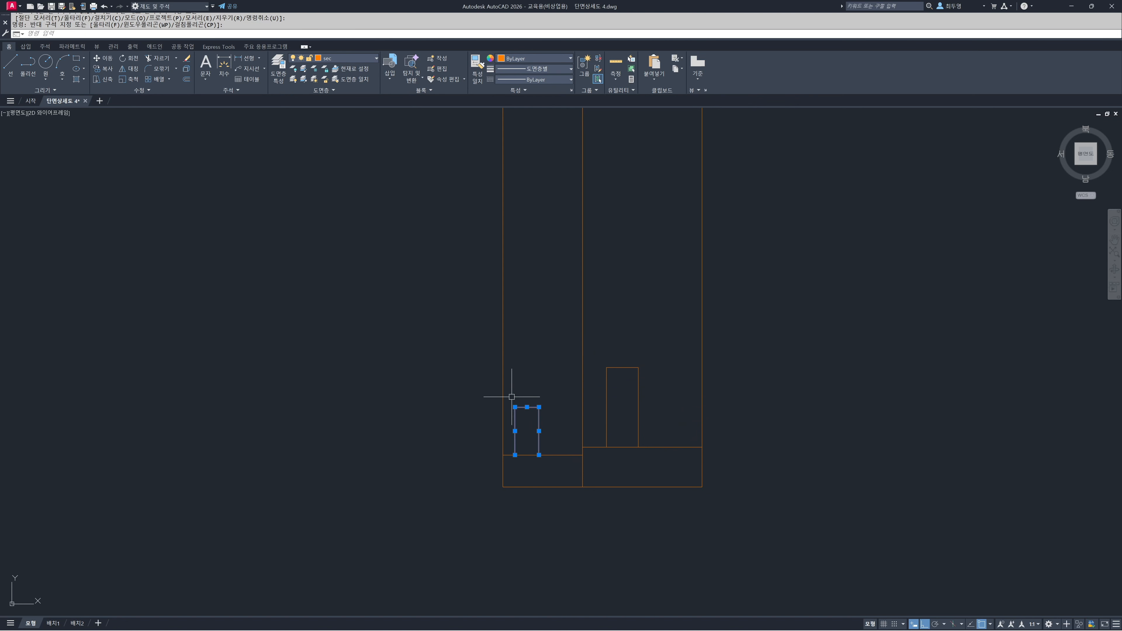
left_click(681, 412)
left_click(604, 360)
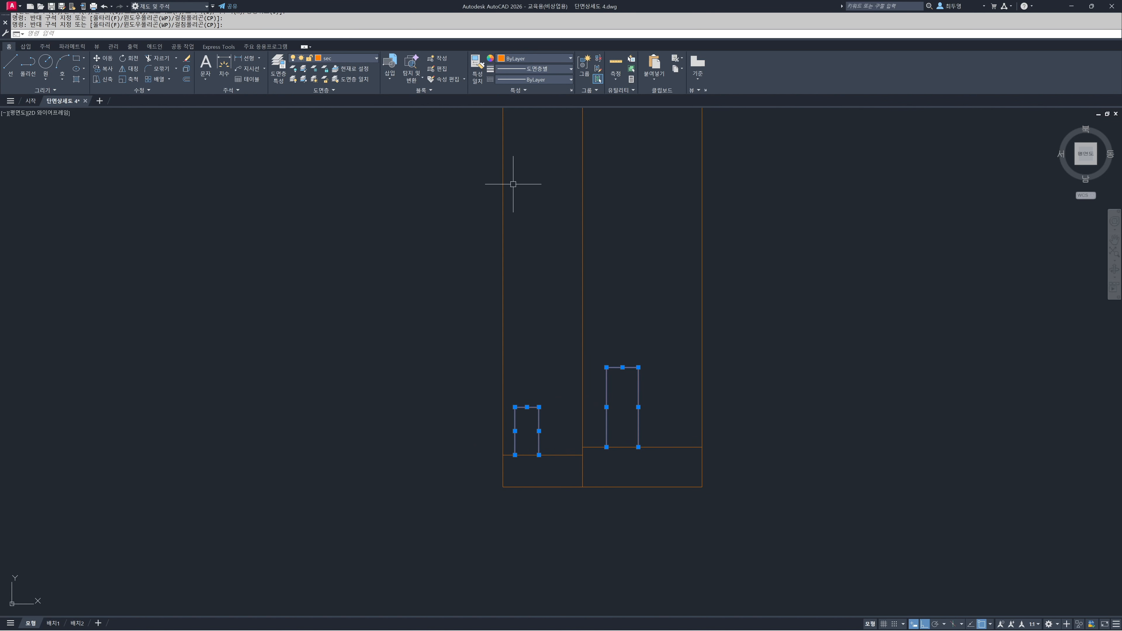
left_click(366, 59)
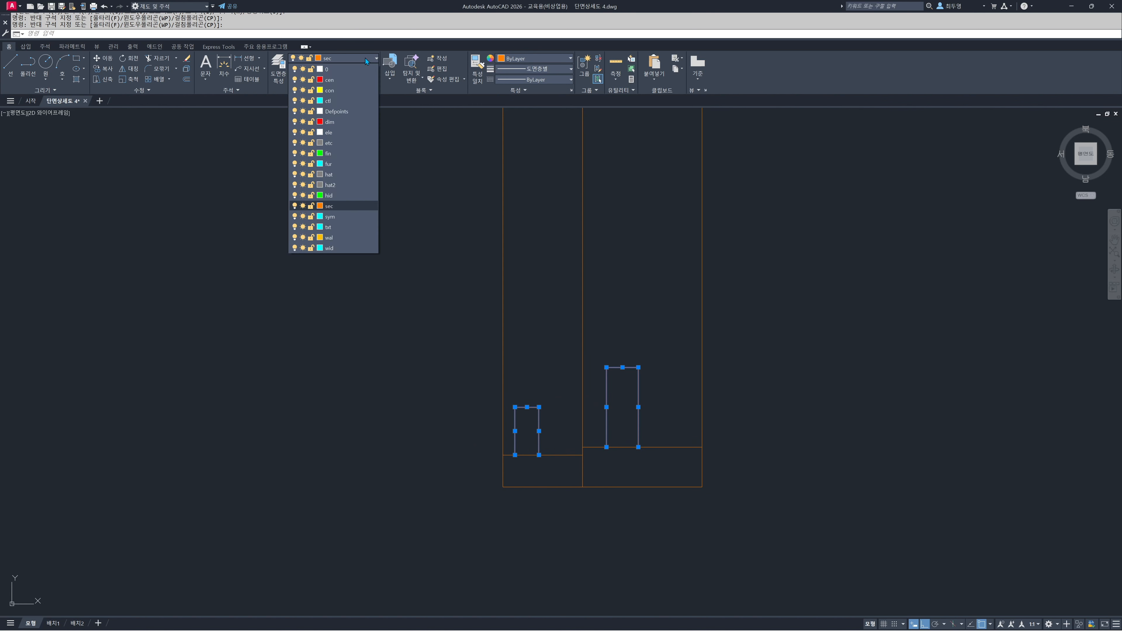
left_click(357, 153)
key("Escape")
Mirror the bottom frame lines and sash outlines to the top about the element's horizontal centre, keeping the originals
scroll(595, 355, "down", 6)
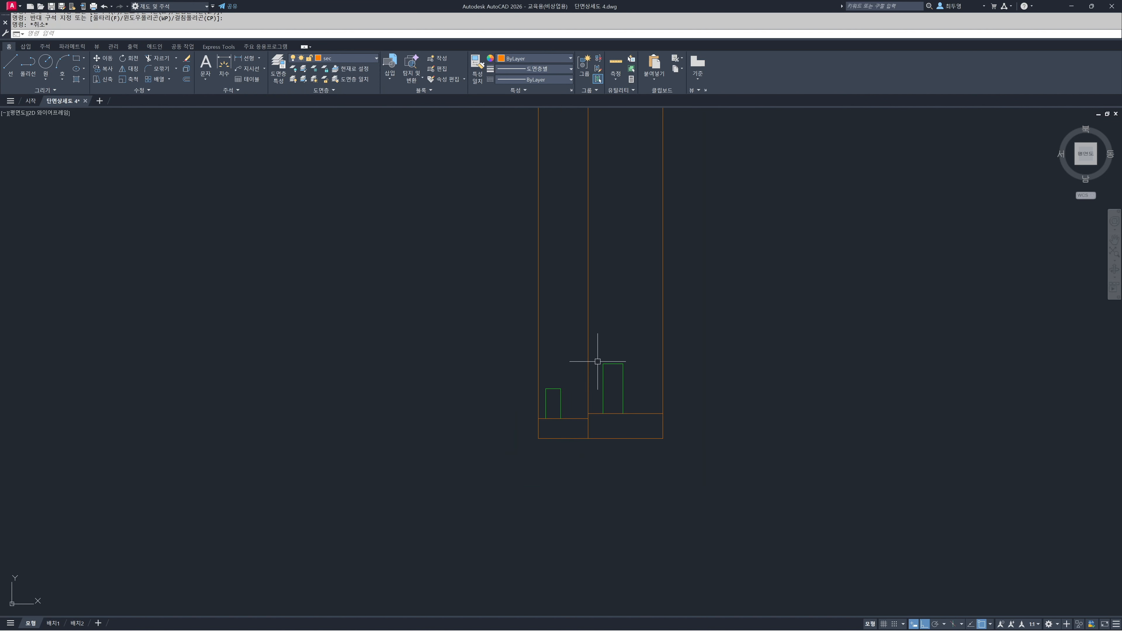
middle_click_drag(597, 317, 607, 519)
type("mi")
key("Return")
left_click(557, 536)
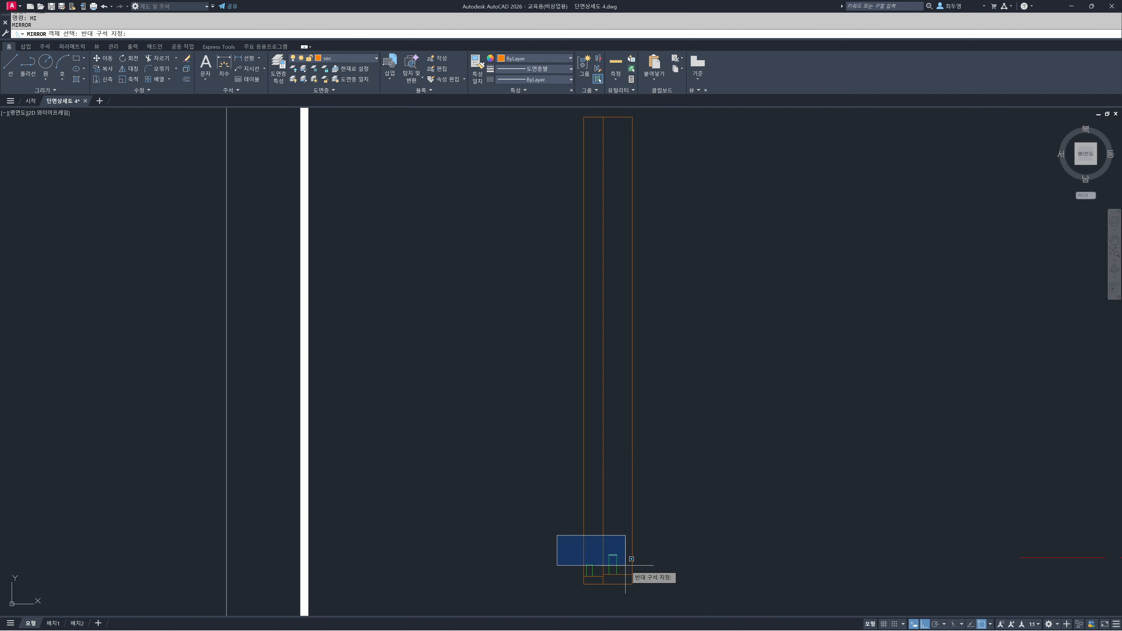
left_click(667, 580)
key("Return")
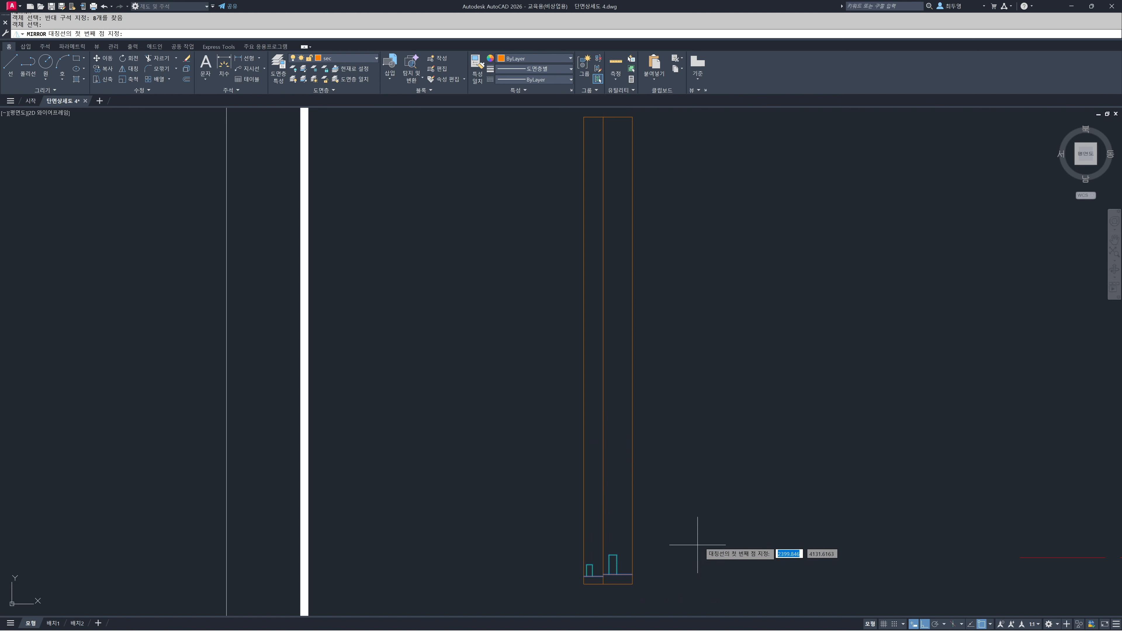
left_click(633, 350)
left_click(789, 347)
key("Return")
Trim away the long vertical lines between the top and bottom frames
type("tr")
key("Return")
left_click(791, 346)
left_click(537, 296)
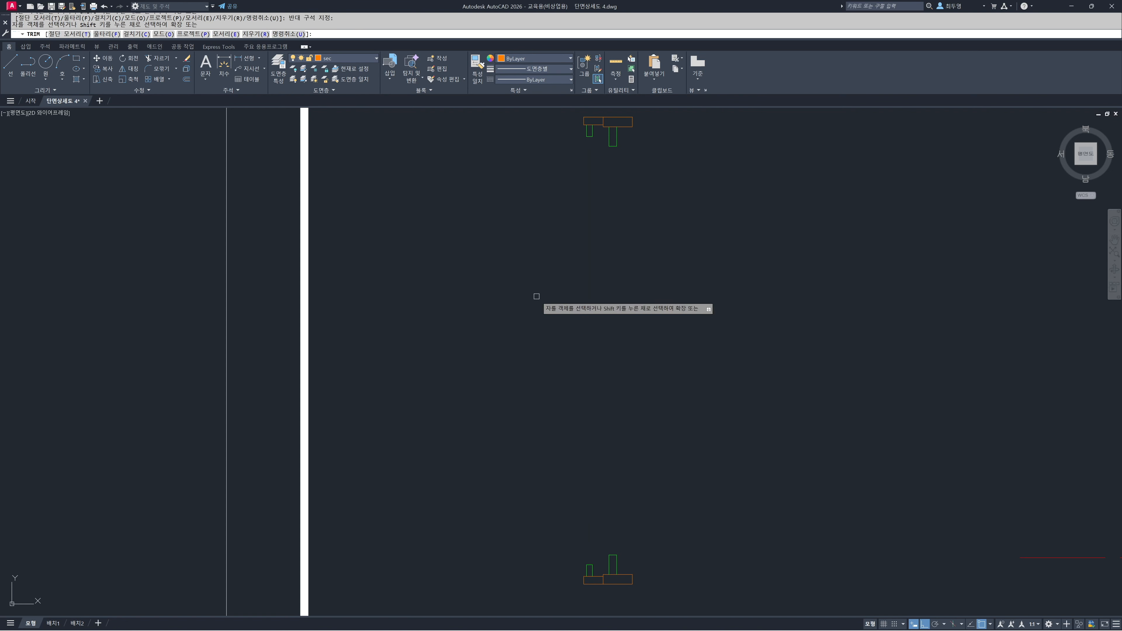
Finish trimming, turn off the midpoint object snap, and make ele the current layer
key("Return")
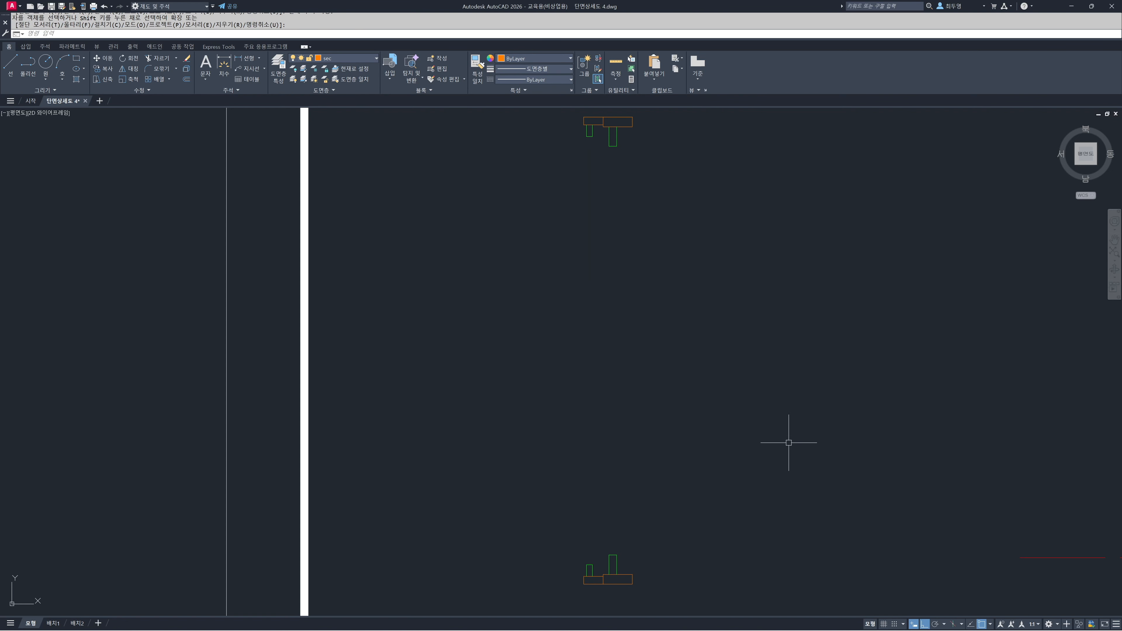
right_click(984, 625)
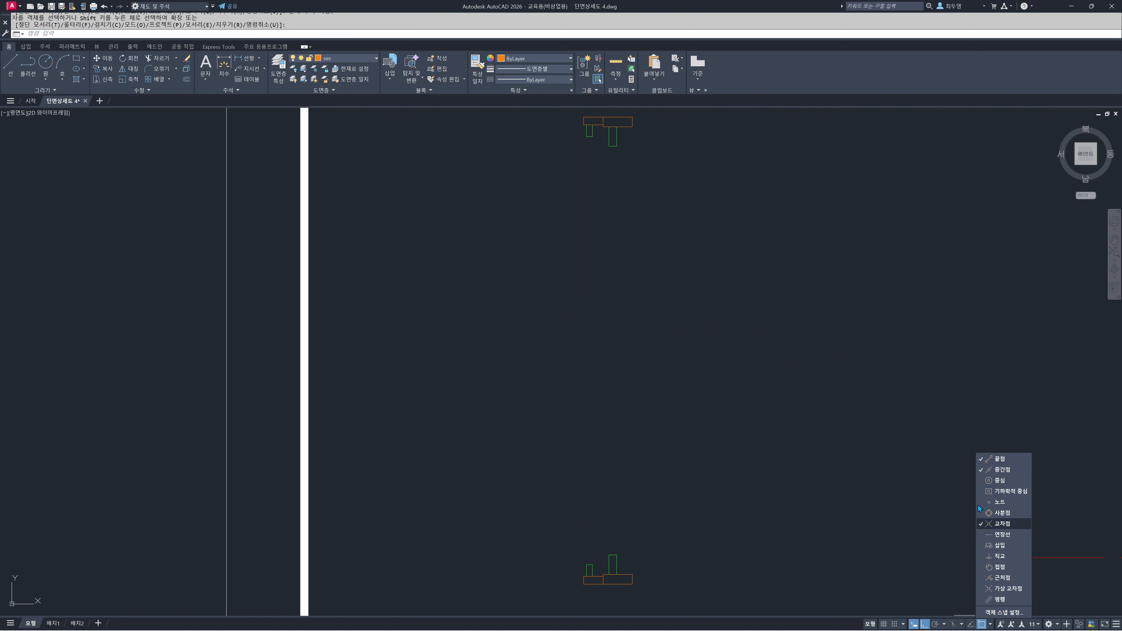
left_click(922, 467)
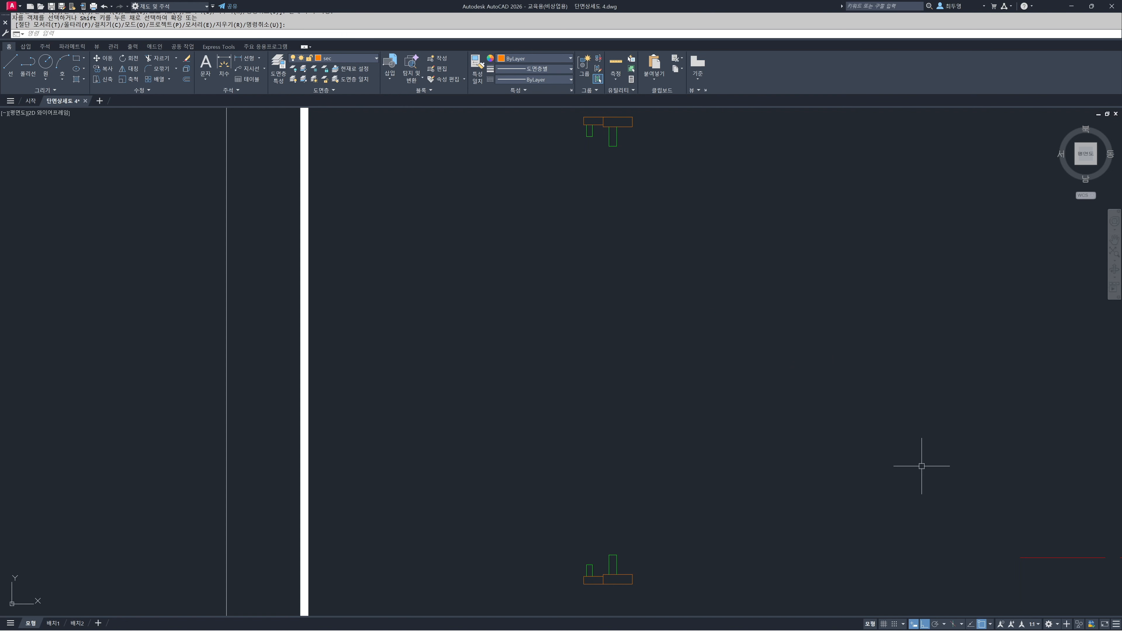
left_click(357, 62)
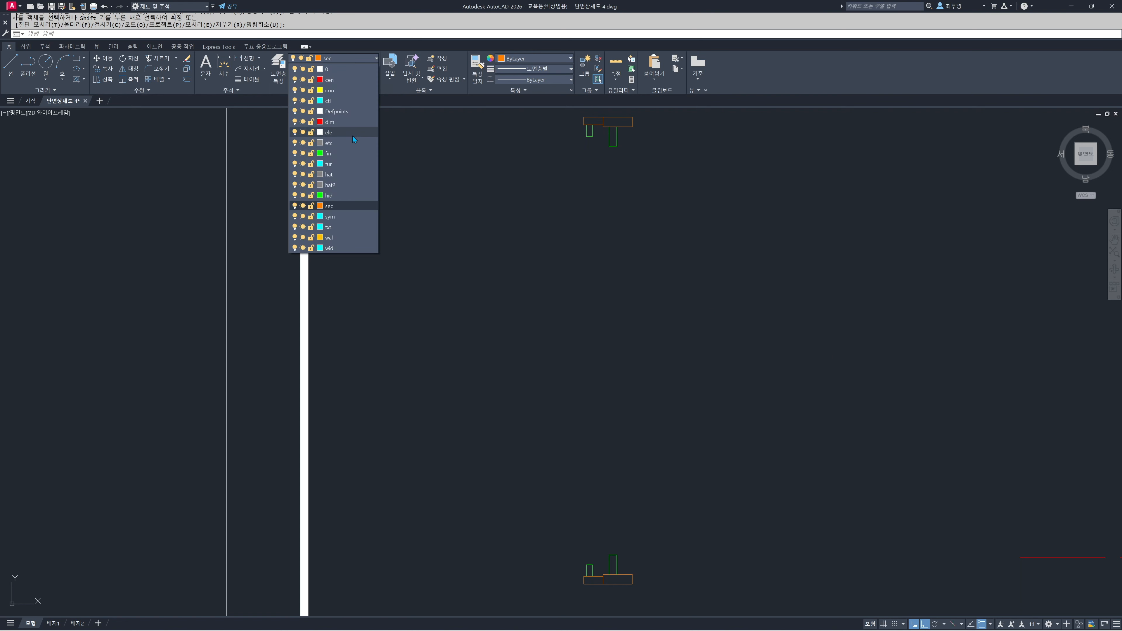
left_click(352, 136)
Draw three vertical lines joining the bottom and top frames at the left edge, the frame division and the right edge
type("l")
key("Return")
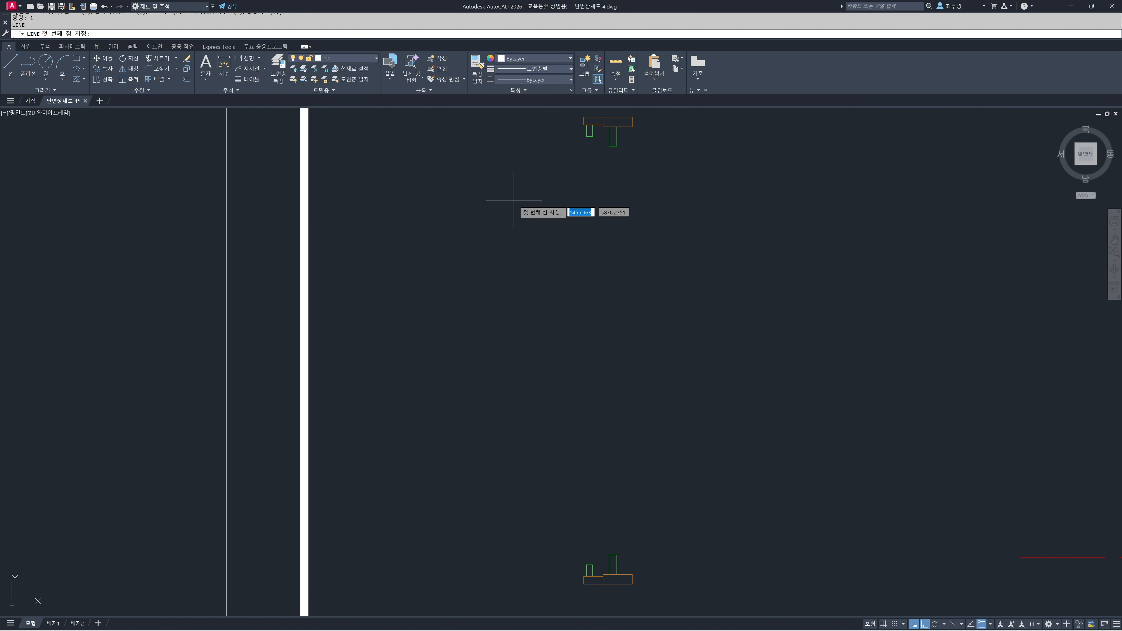
left_click(584, 125)
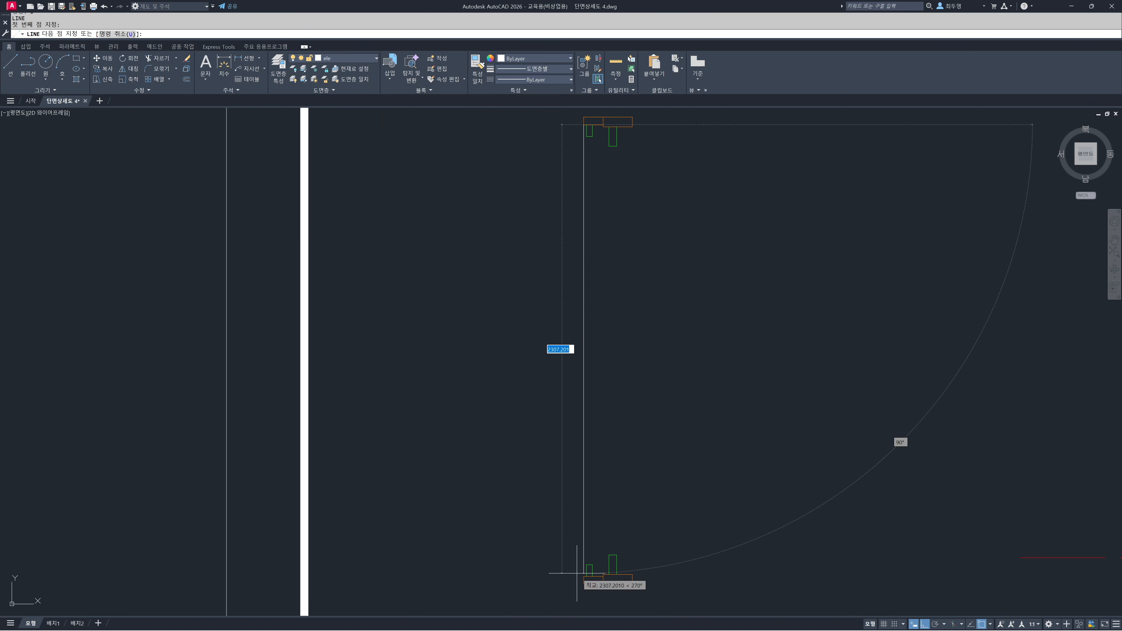
left_click(586, 576)
key("Return")
key("Return")
left_click(603, 575)
left_click(603, 127)
key("Return")
key("Return")
left_click(632, 127)
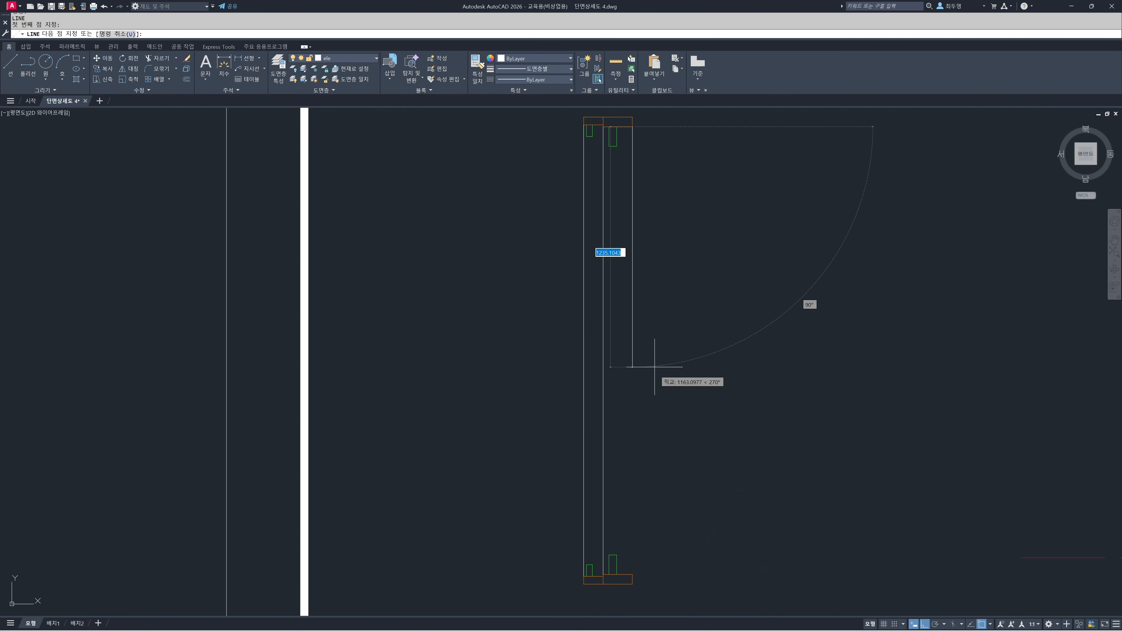
left_click(633, 574)
key("Return")
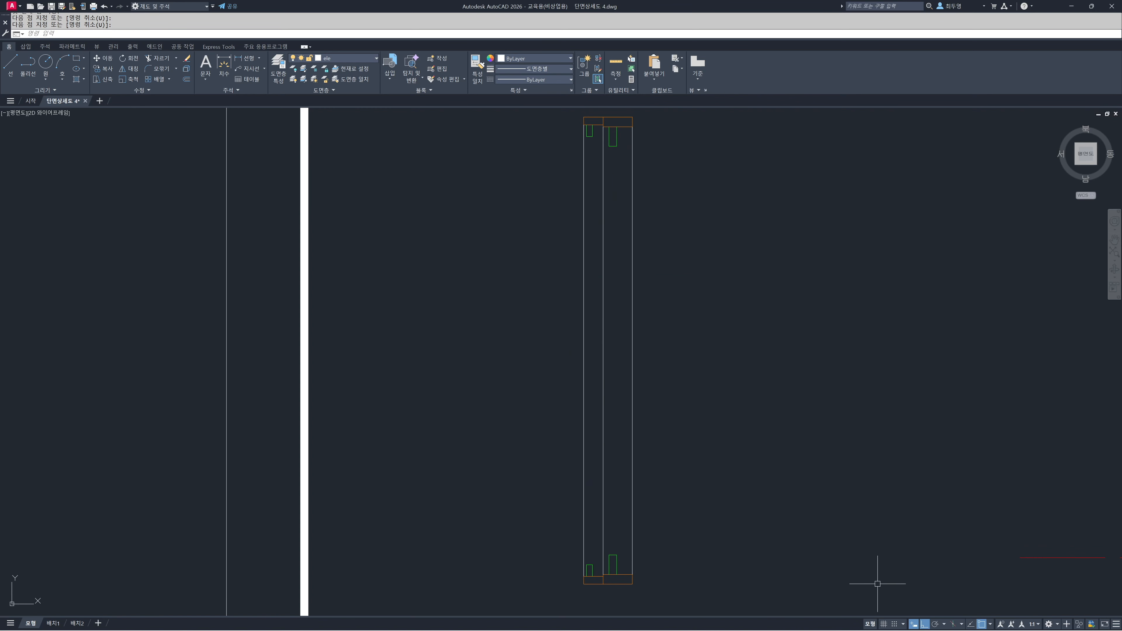
Turn the midpoint object snap back on and make fin the current layer
right_click(984, 626)
left_click(1004, 470)
left_click(885, 475)
left_click(350, 59)
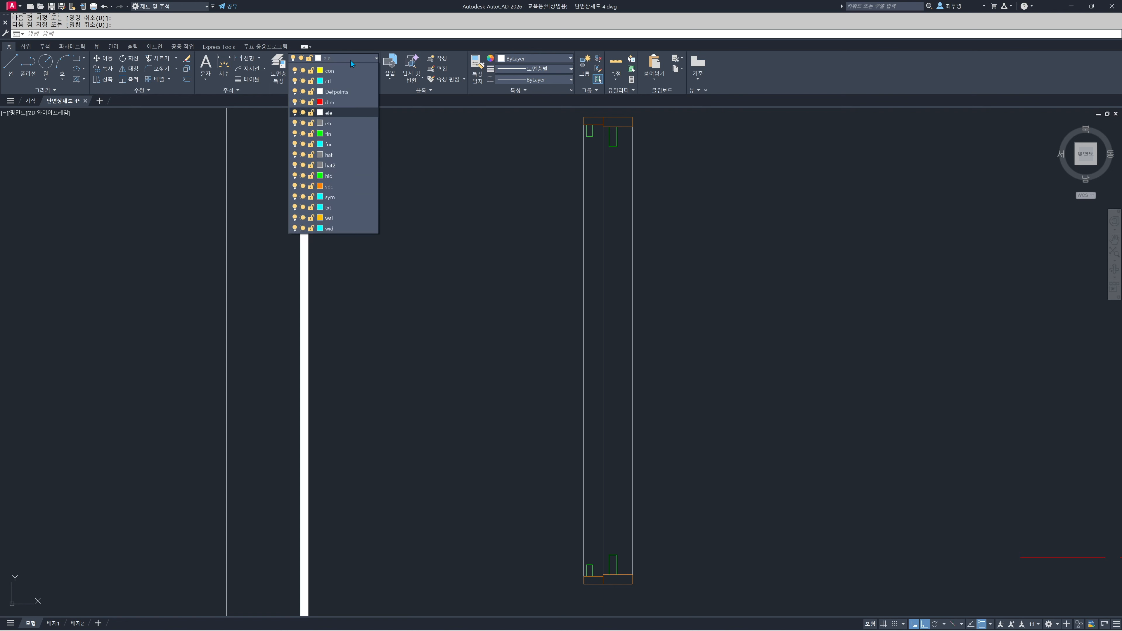
left_click(350, 155)
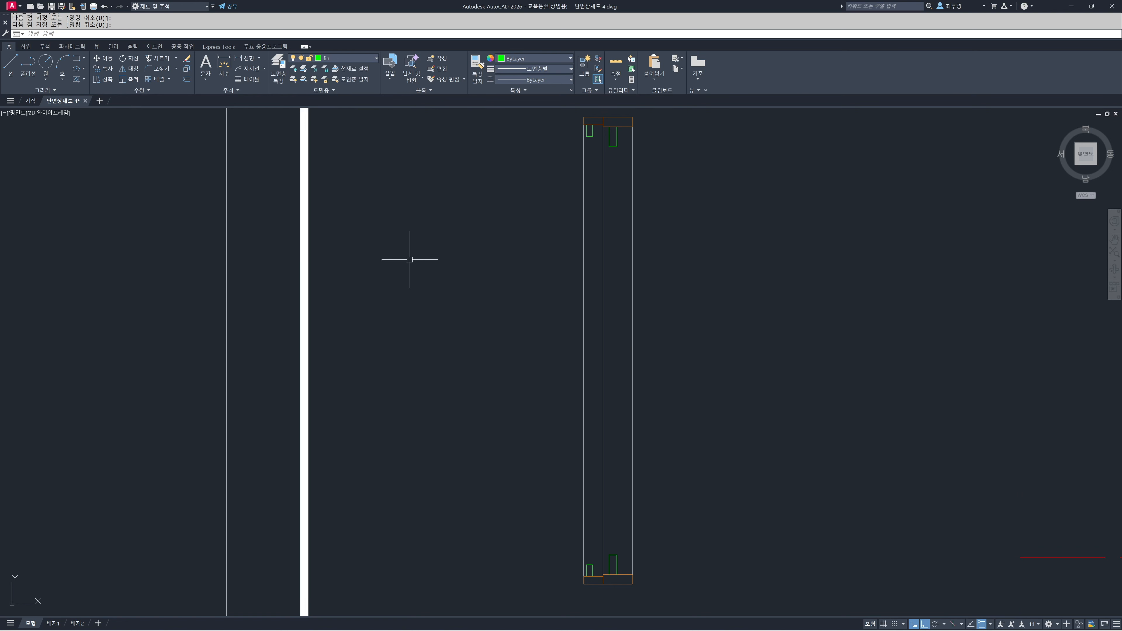
Draw a vertical line along the left edge of each sash pair, connecting the bottom sash to the top sash
key("space")
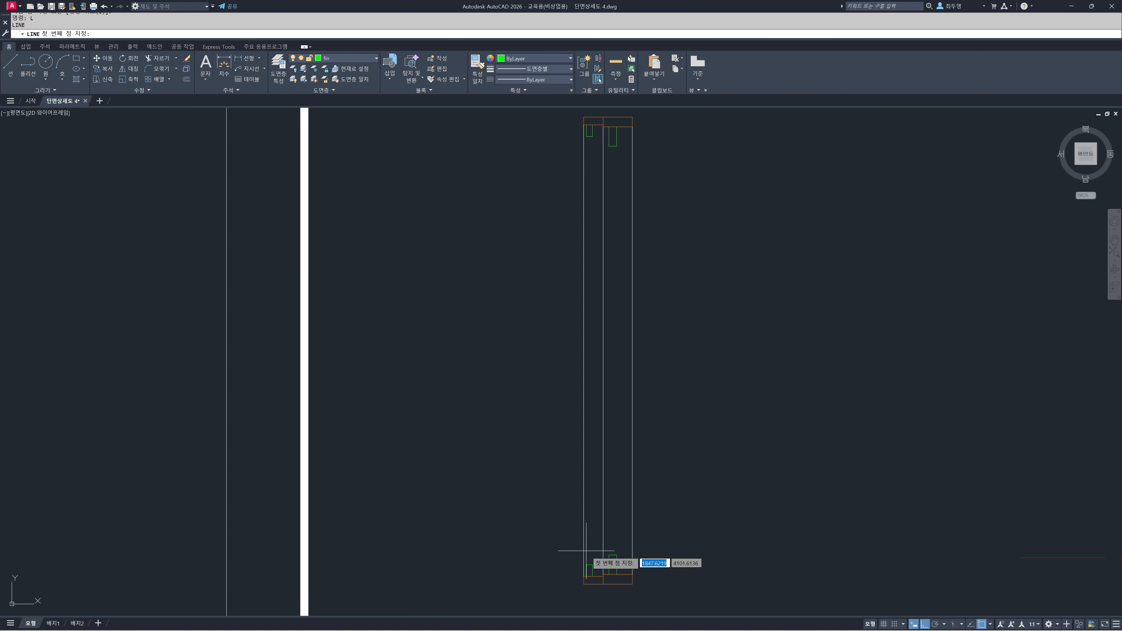
left_click(587, 565)
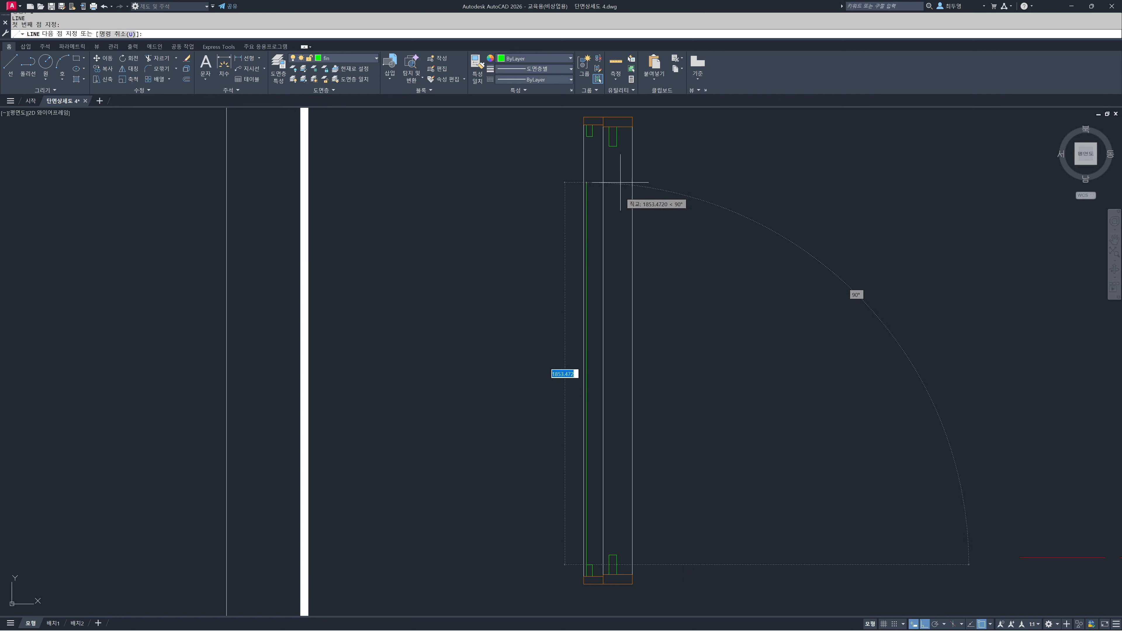
left_click(587, 136)
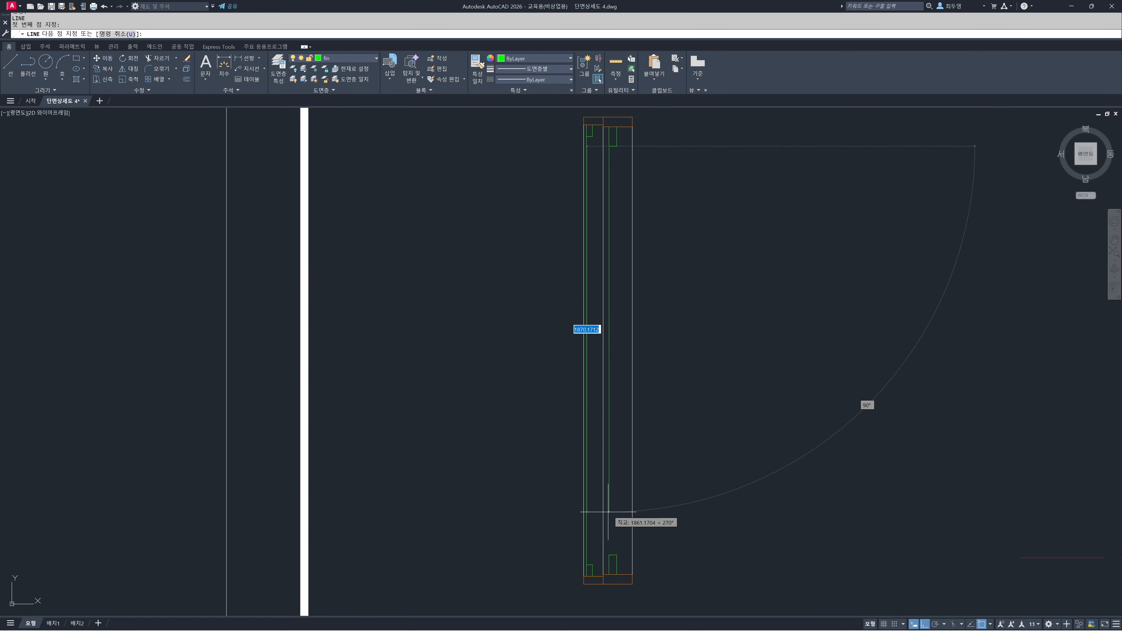
left_click(610, 556)
key("space")
Copy the small sash's connecting line to the midpoint and right corner of the sash's upper edge
scroll(603, 563, "up", 8)
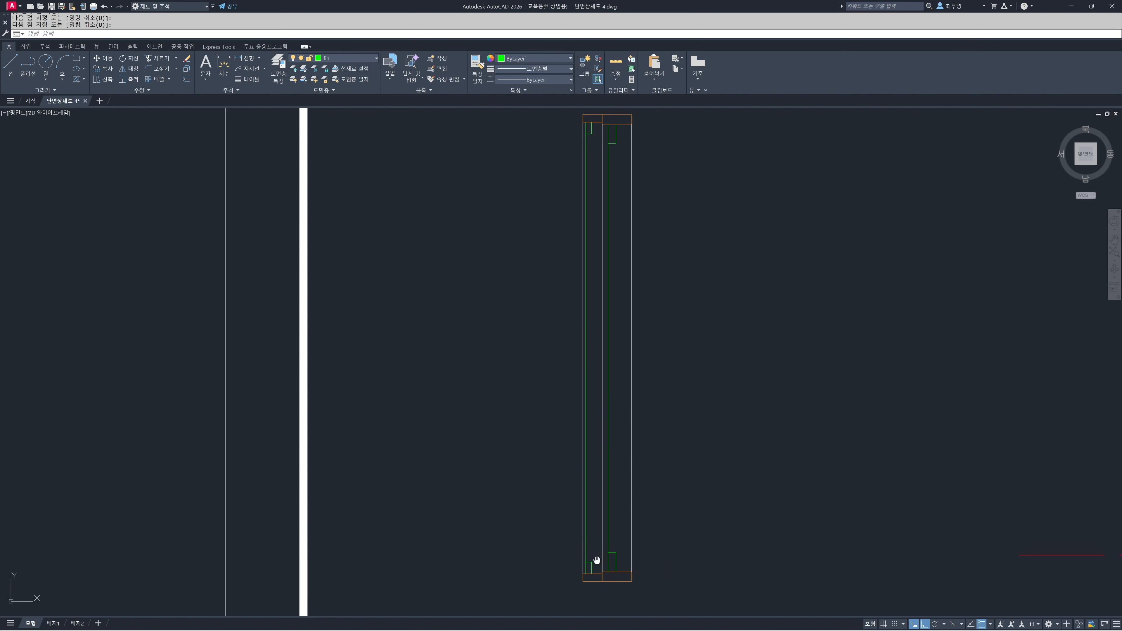
type("cp")
key("space")
left_click(553, 401)
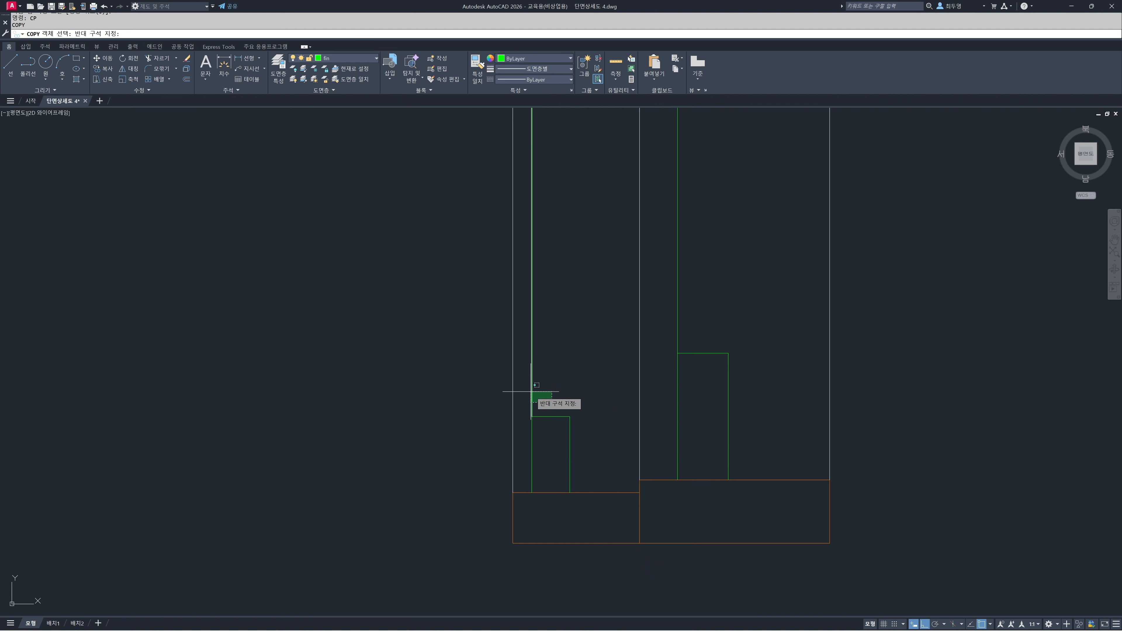
left_click(529, 391)
key("space")
left_click(532, 416)
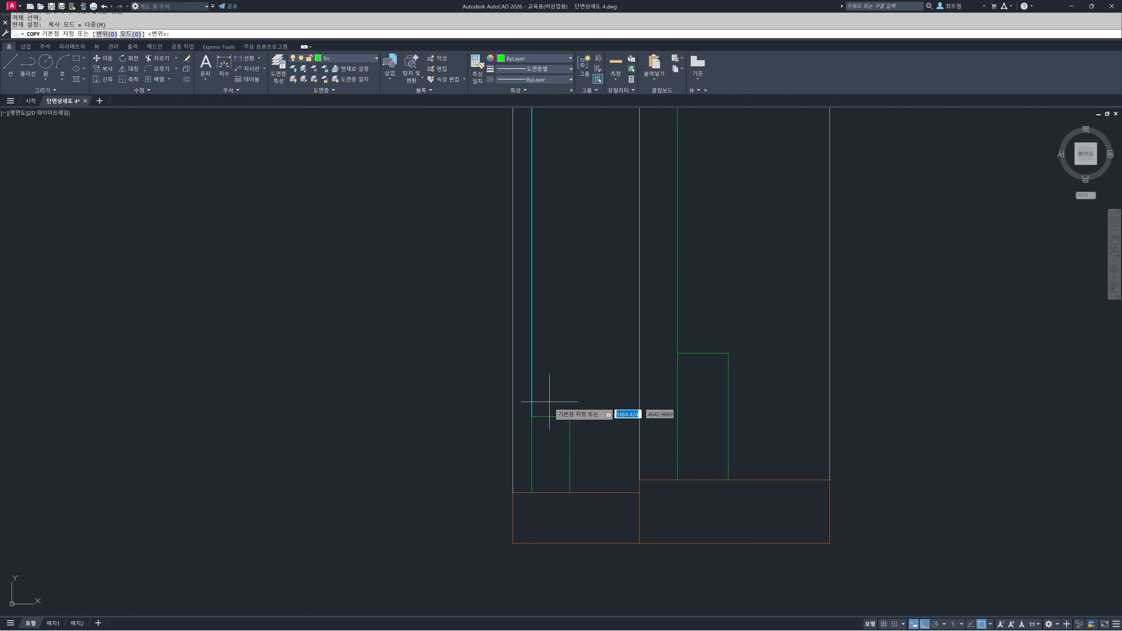
type("25")
key("Return")
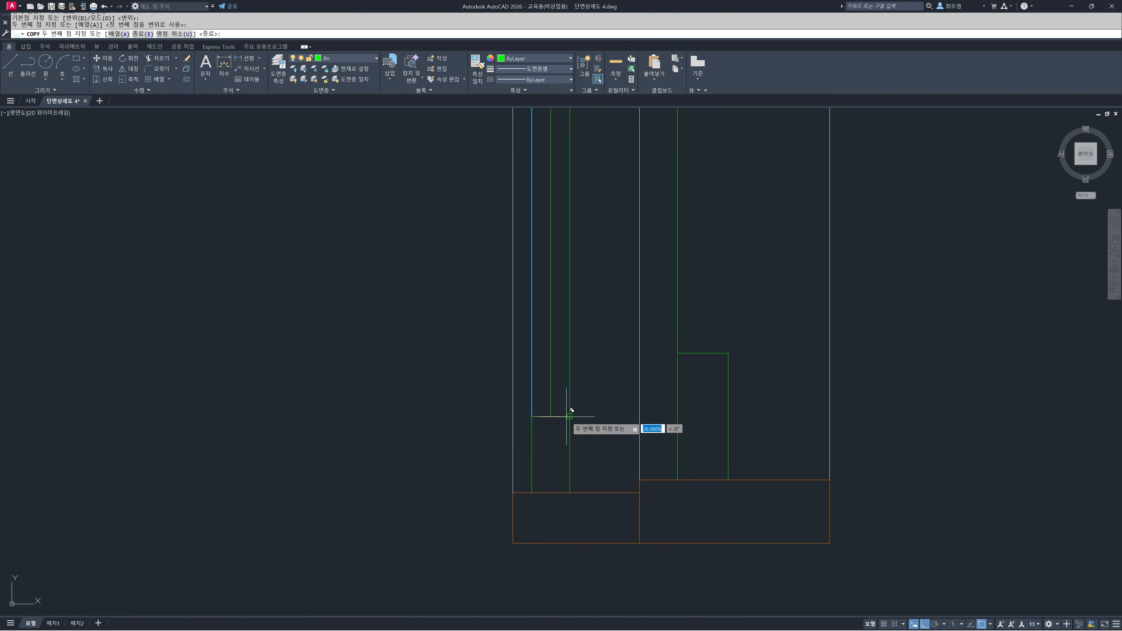
key("Return")
Copy the large sash's connecting line to the midpoint and right corner of the sash's upper edge
key("space")
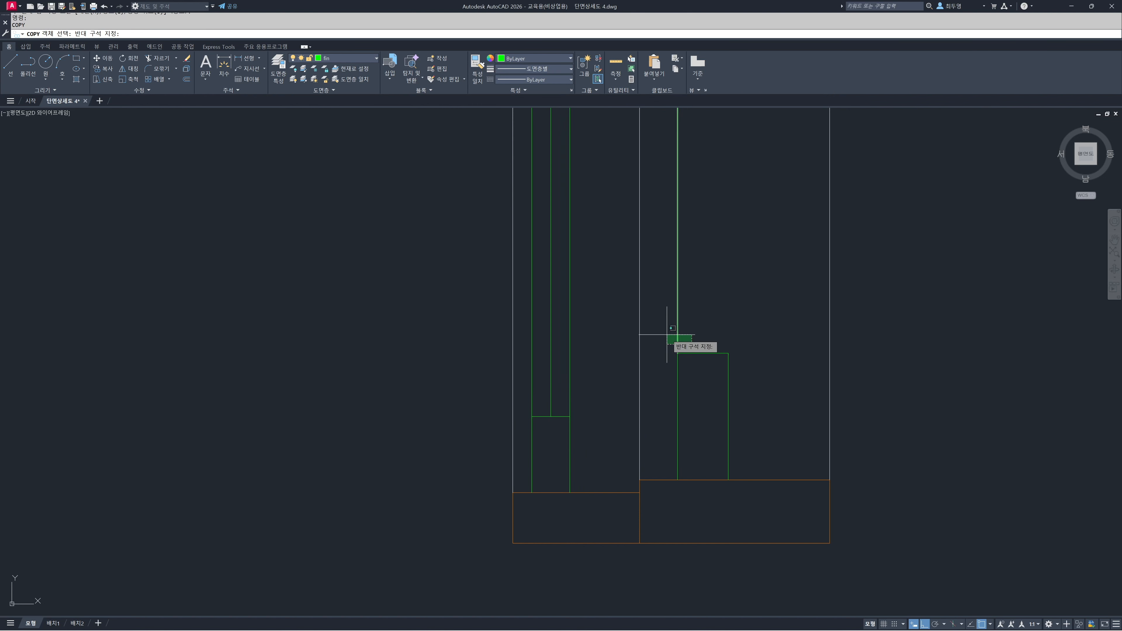
left_click(678, 335)
key("space")
left_click(678, 353)
left_click(707, 353)
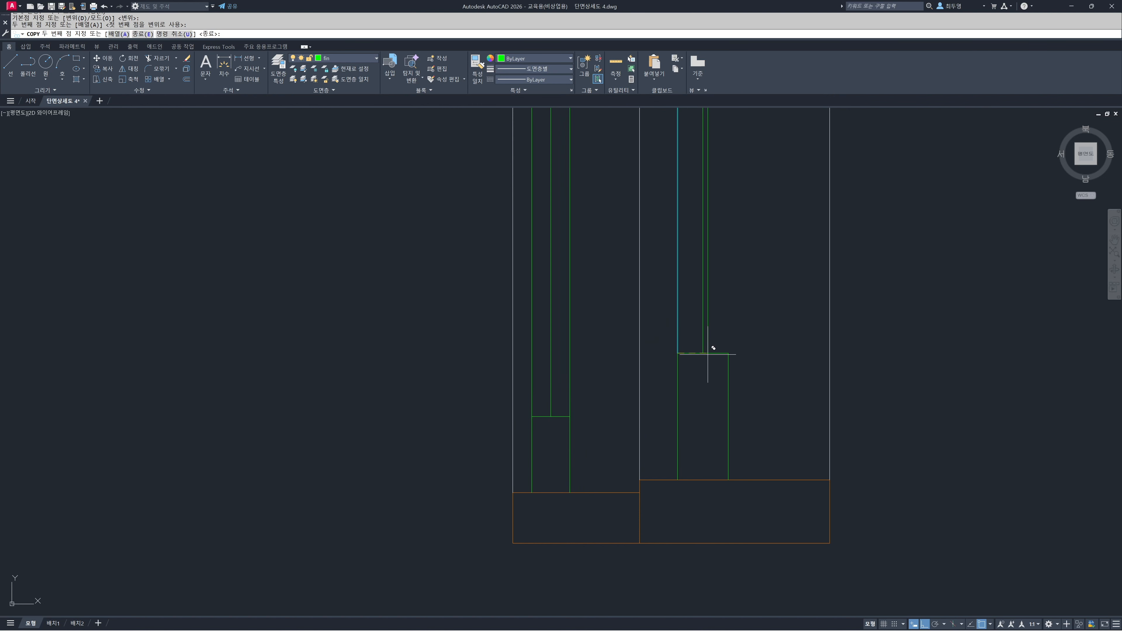
left_click(728, 353)
key("space")
Assign the four outer connecting lines of both sashes to the hat layer, leaving out the two centre lines
left_click(739, 350)
left_click(717, 338)
left_click(689, 334)
left_click(665, 329)
left_click(588, 362)
left_click(560, 354)
left_click(542, 360)
left_click(525, 356)
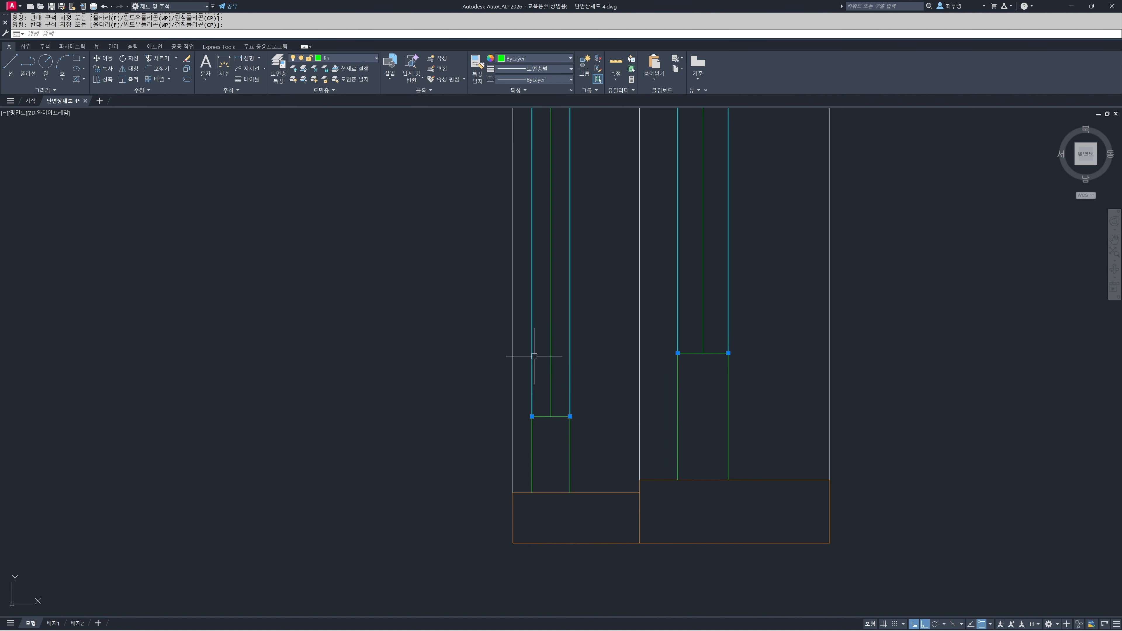
left_click(360, 59)
left_click(364, 173)
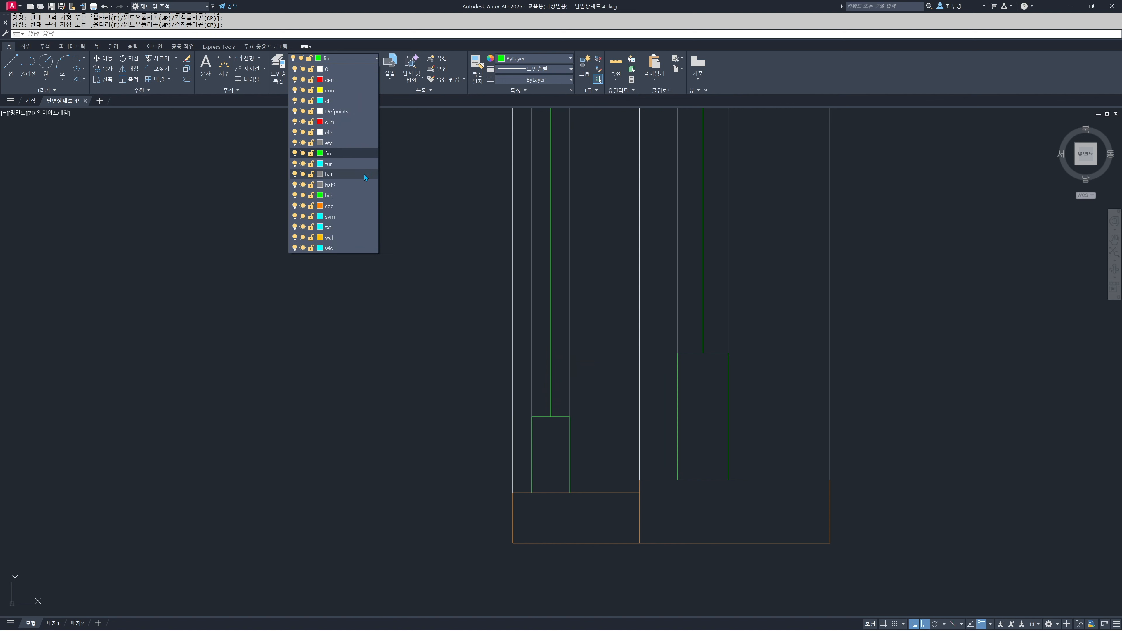
key("Escape")
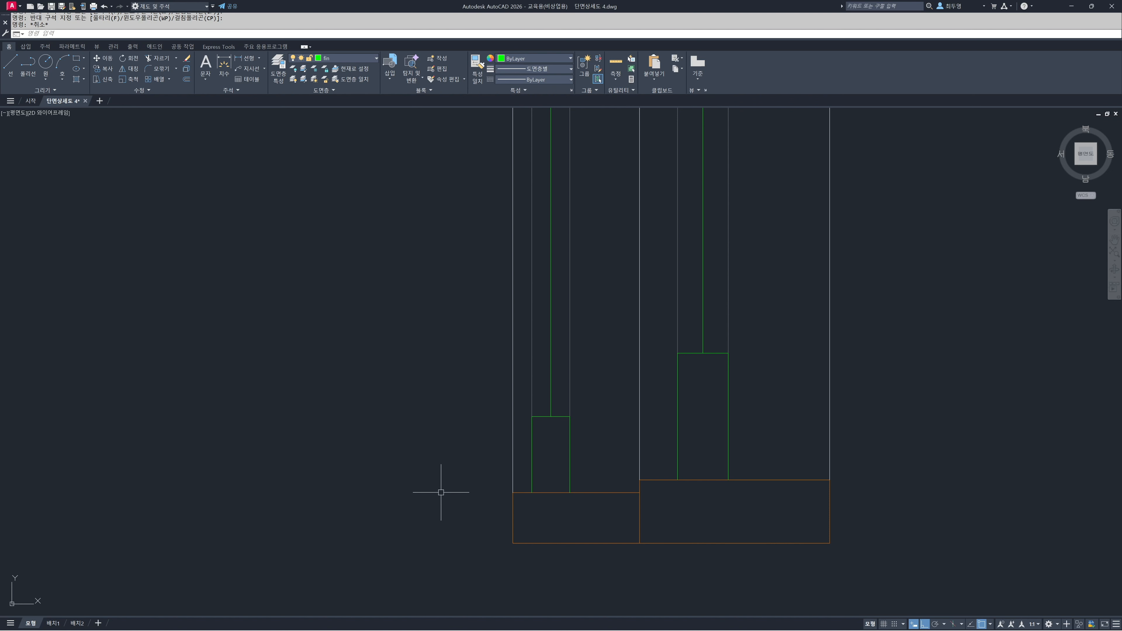
Offset the right edges of the small and large bottom sashes 10 to the right using the Through option
scroll(565, 523, "down", 10)
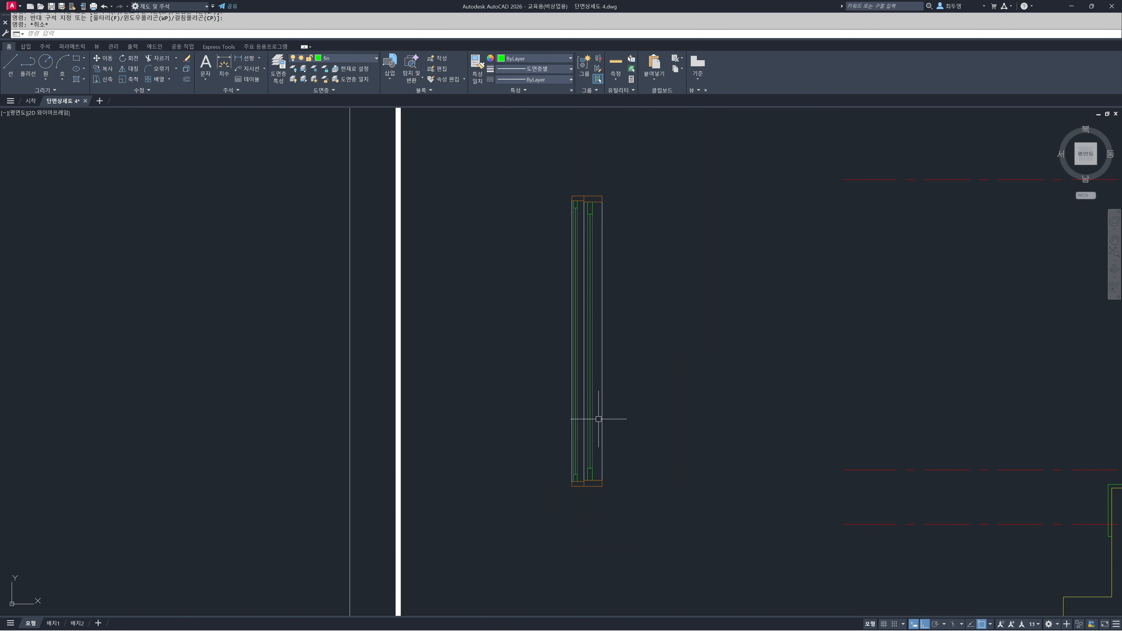
middle_click_drag(588, 403, 578, 422)
scroll(578, 424, "up", 2)
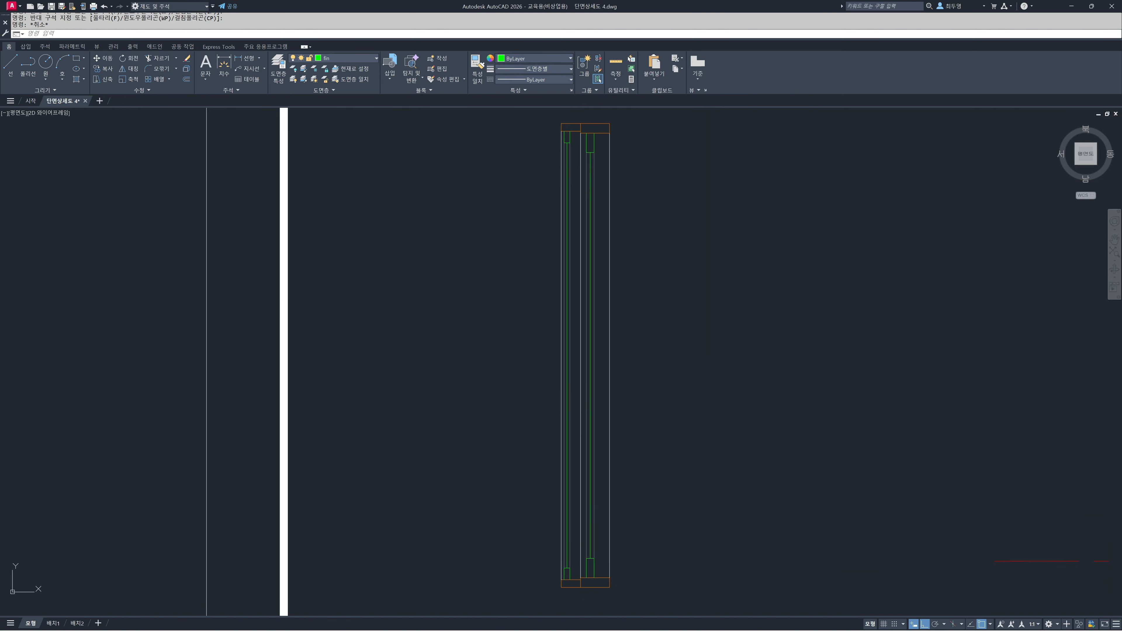
mouse_move(601, 568)
middle_mouse_down()
mouse_move(591, 504)
mouse_move(556, 441)
middle_mouse_up()
scroll(556, 441, "up", 5)
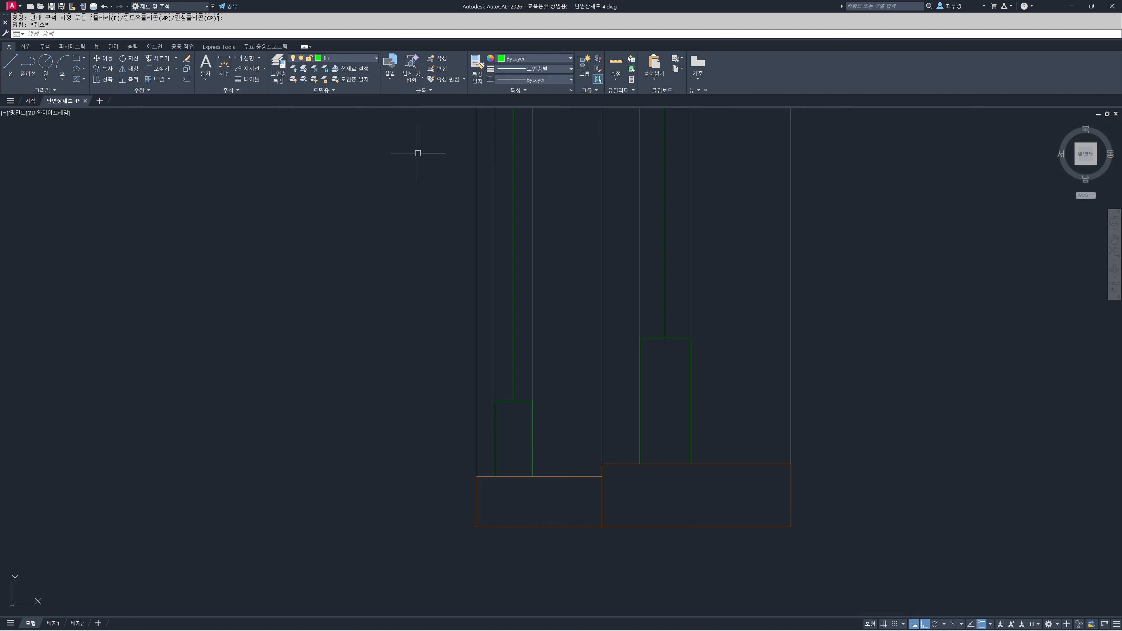
left_click(355, 58)
type("o")
key("Return")
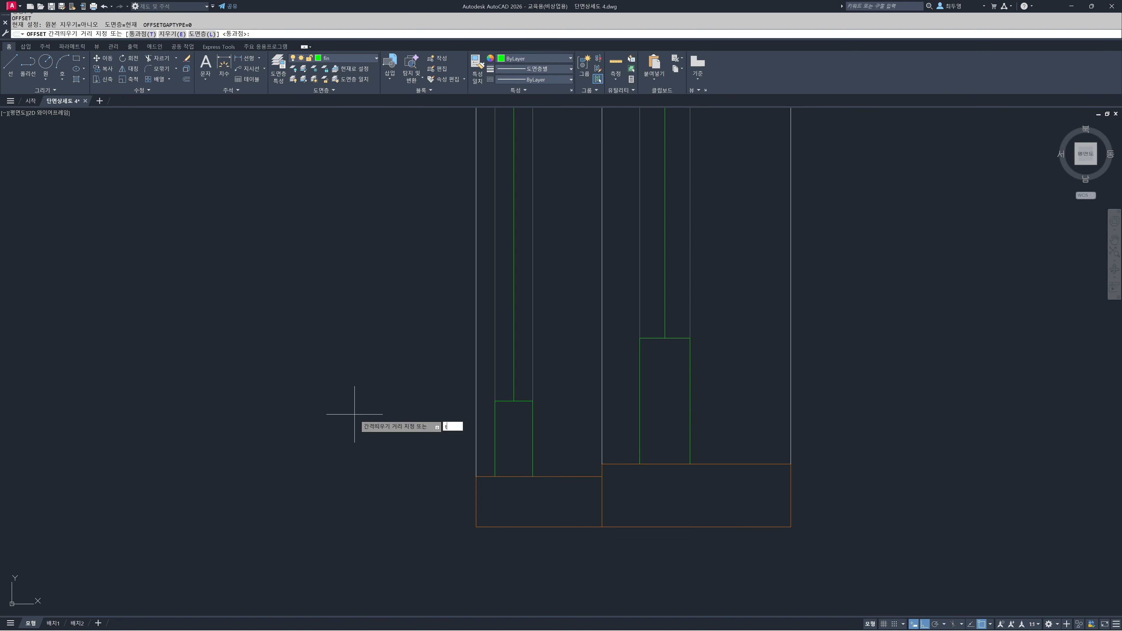
type("t")
key("Return")
left_click(533, 446)
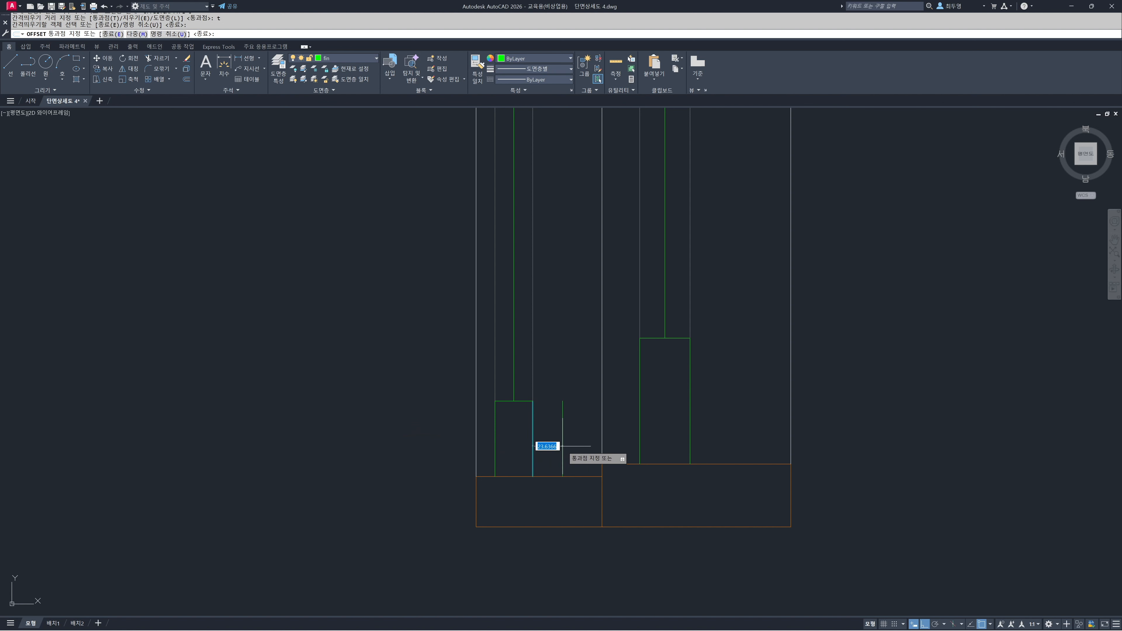
type("10")
key("Return")
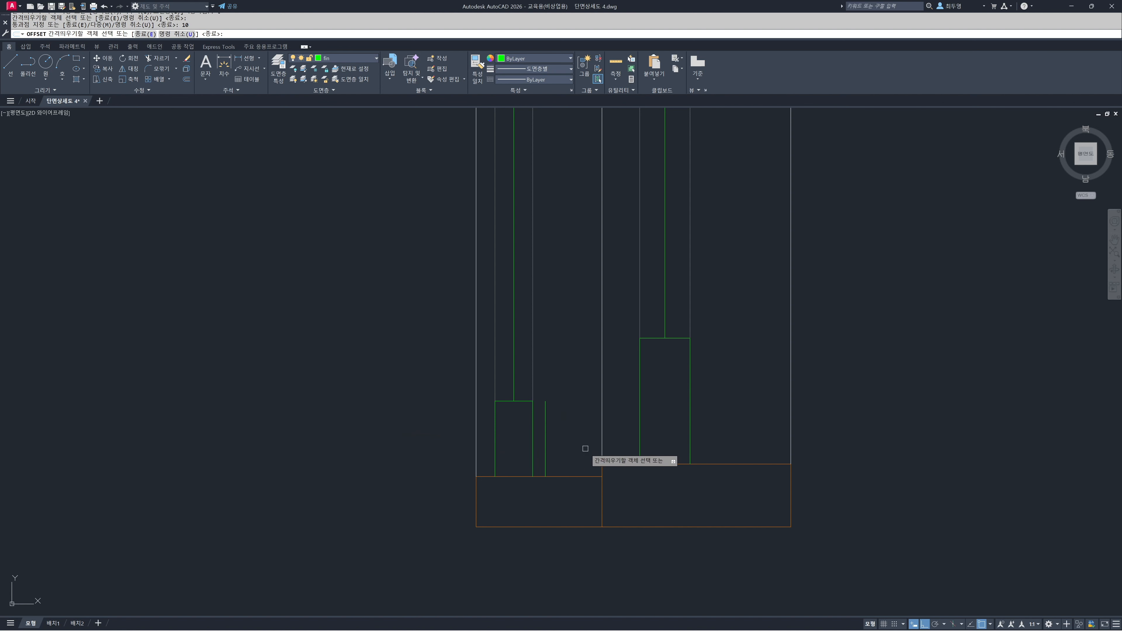
left_click(690, 442)
type("10")
key("Return")
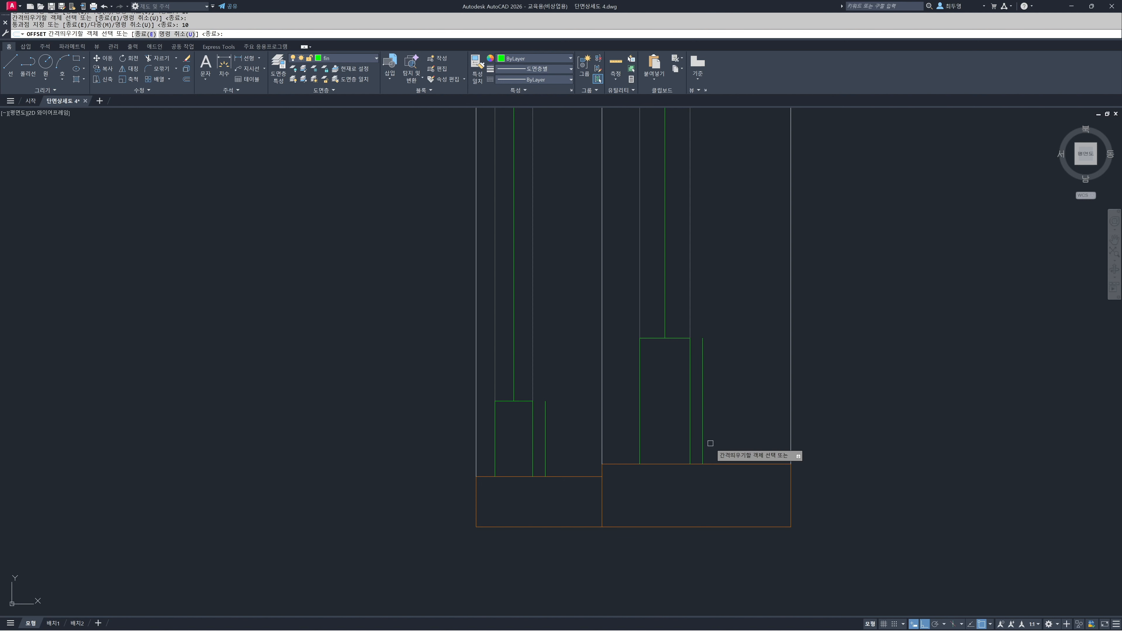
Offset the new line beside the large sash 40 to the right and the one beside the small sash 30
left_click(701, 447)
type("40")
key("Return")
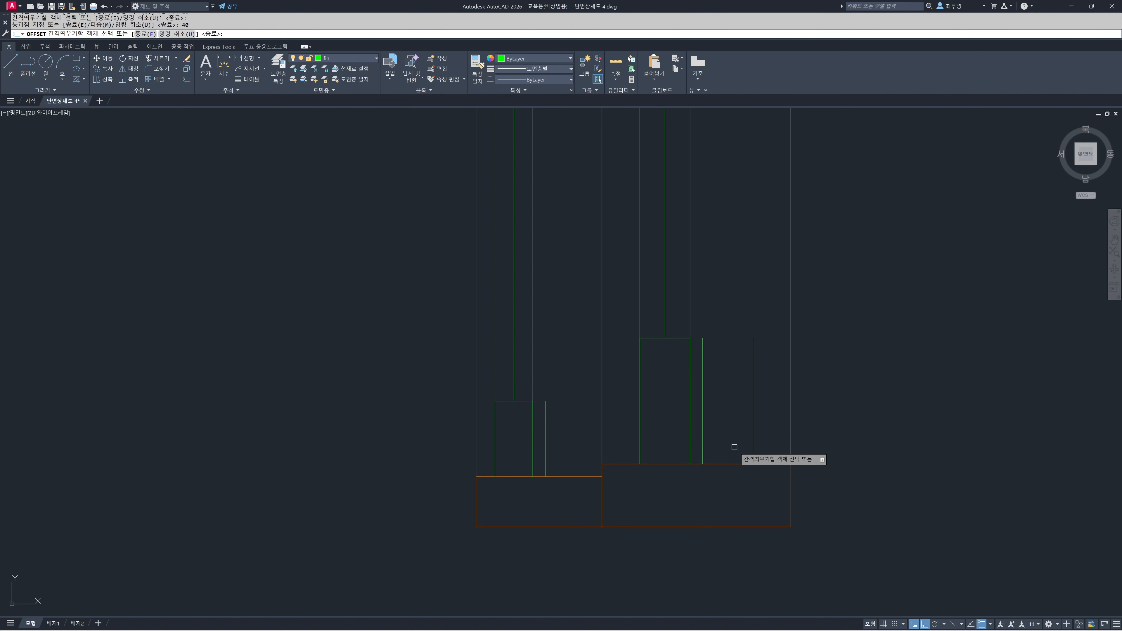
left_click(546, 452)
type("30")
key("Return")
key("Return")
Assign the four offset lines beside the bottom sashes to the hat layer
left_click(593, 453)
left_click(540, 447)
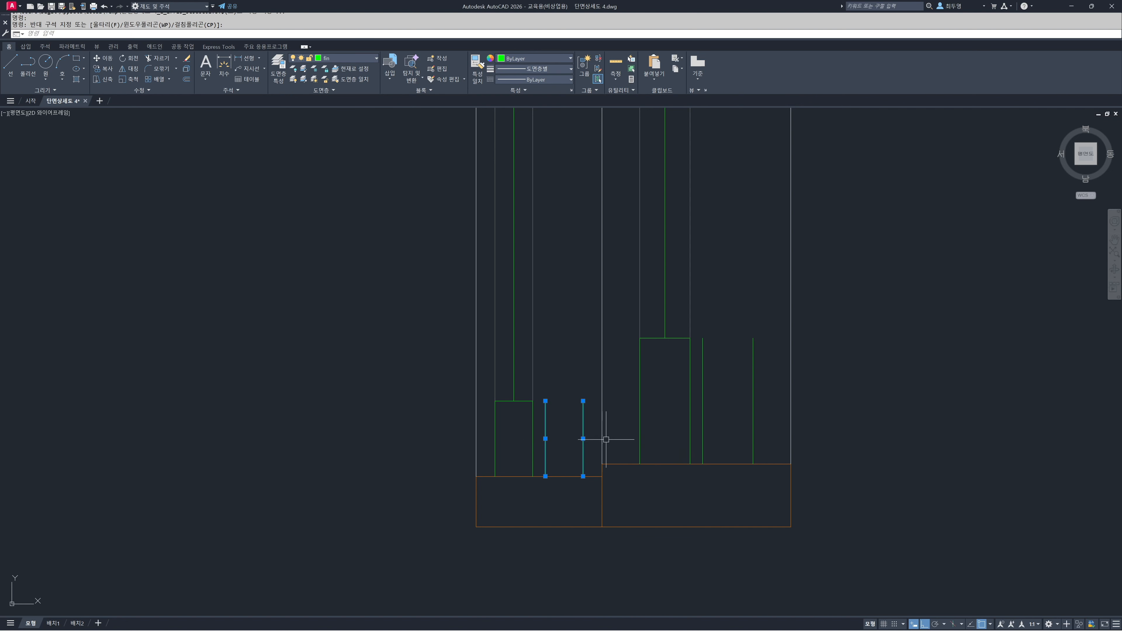
left_click(767, 445)
left_click(704, 428)
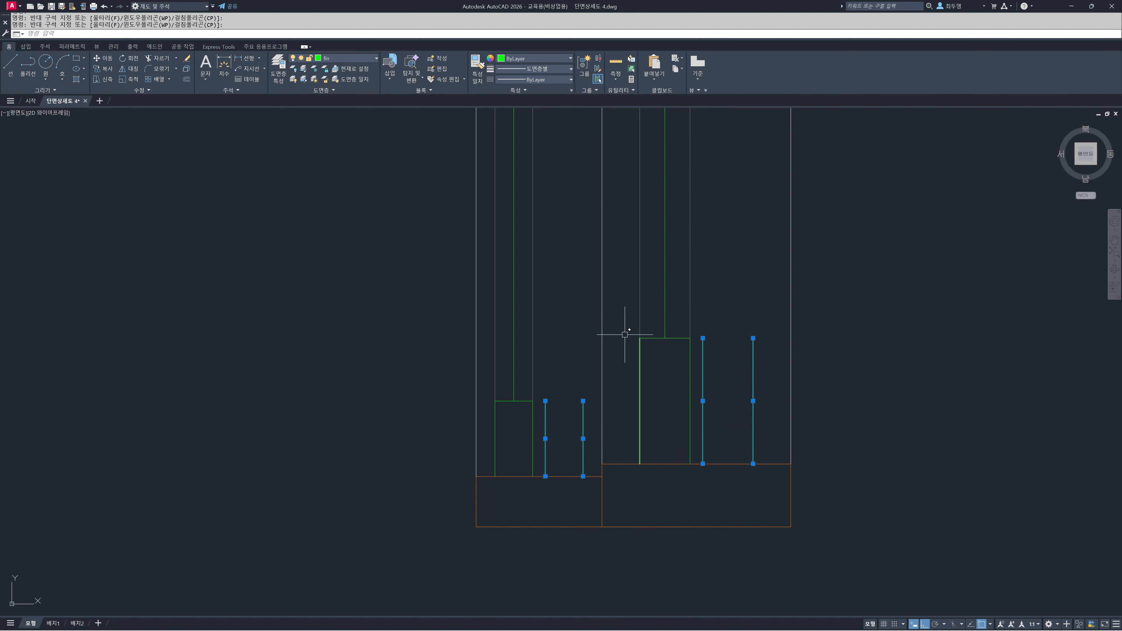
left_click(335, 62)
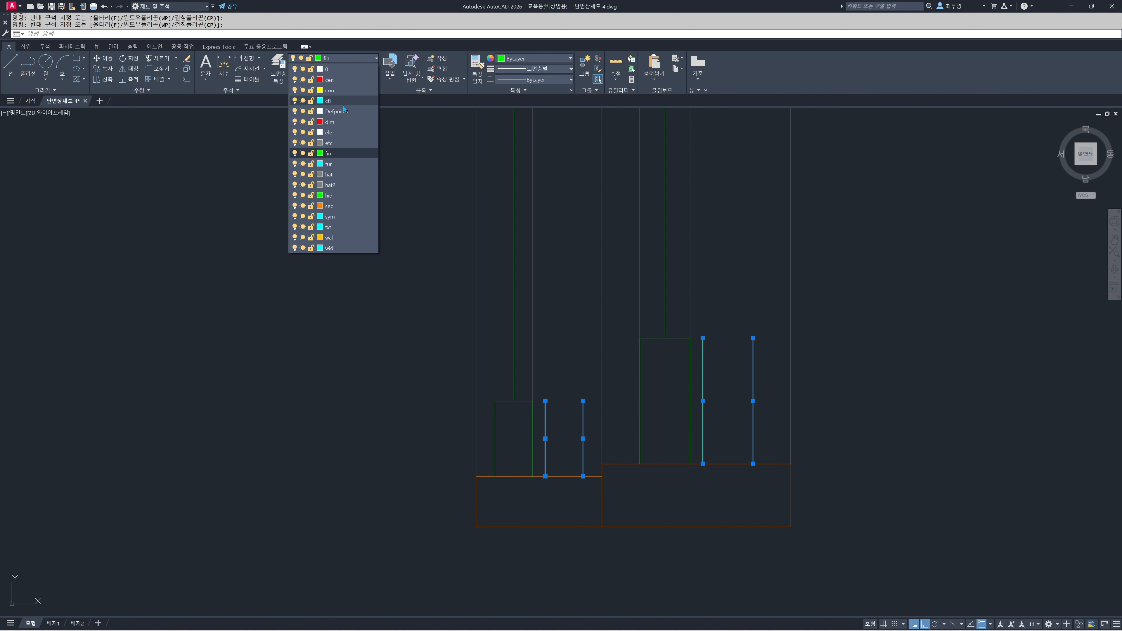
left_click(359, 178)
key("Escape")
Extend the four hat-layer lines beside the bottom sashes up to the top window frame
scroll(632, 371, "down", 5)
mouse_move(644, 312)
middle_mouse_down()
mouse_move(645, 421)
mouse_move(631, 488)
middle_mouse_up()
scroll(641, 412, "down", 2)
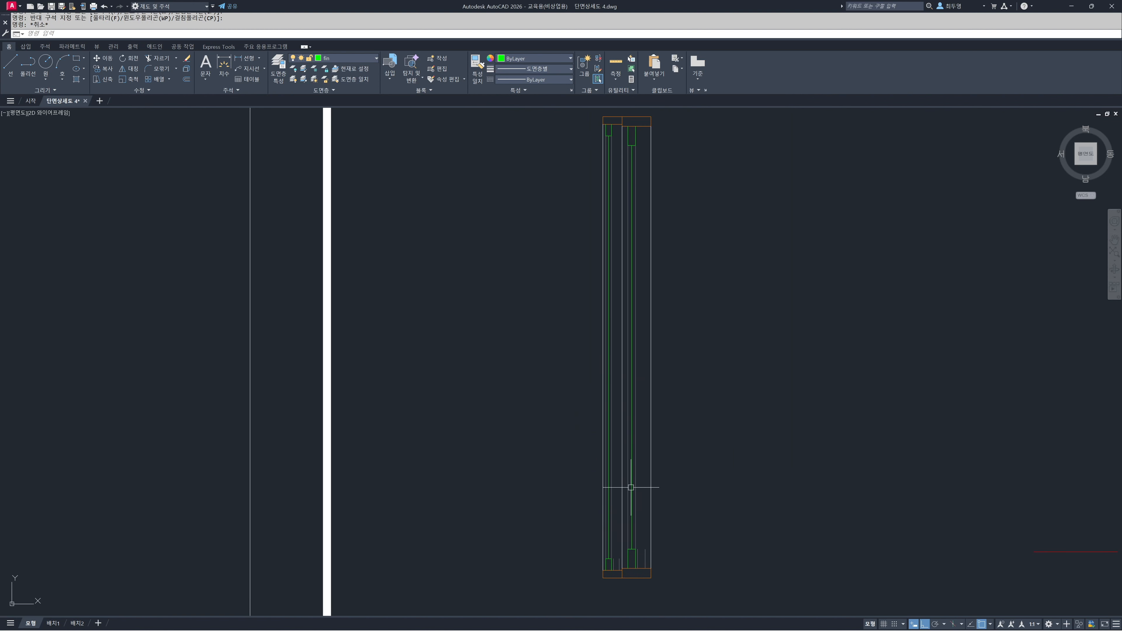
type("ex")
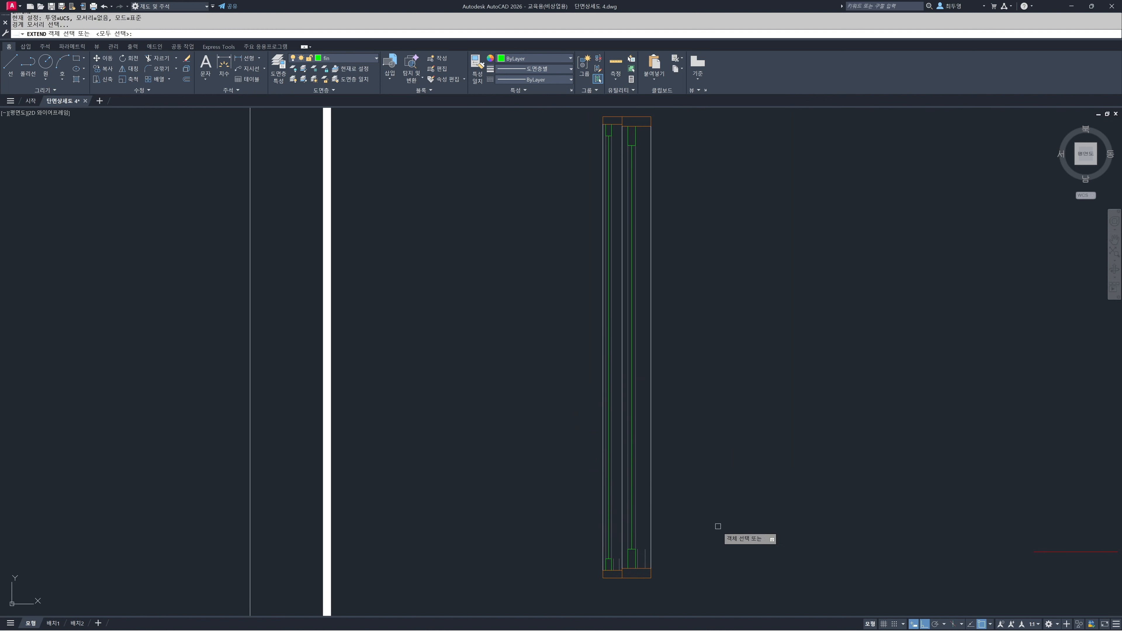
key("Return")
left_click(639, 550)
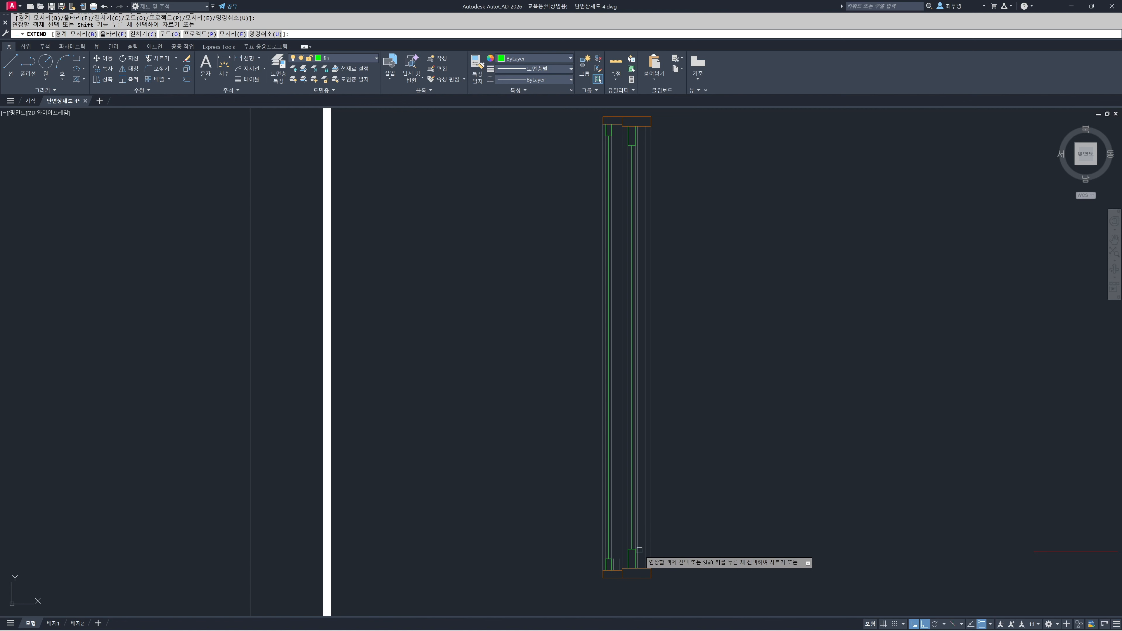
left_click(620, 560)
left_click(613, 561)
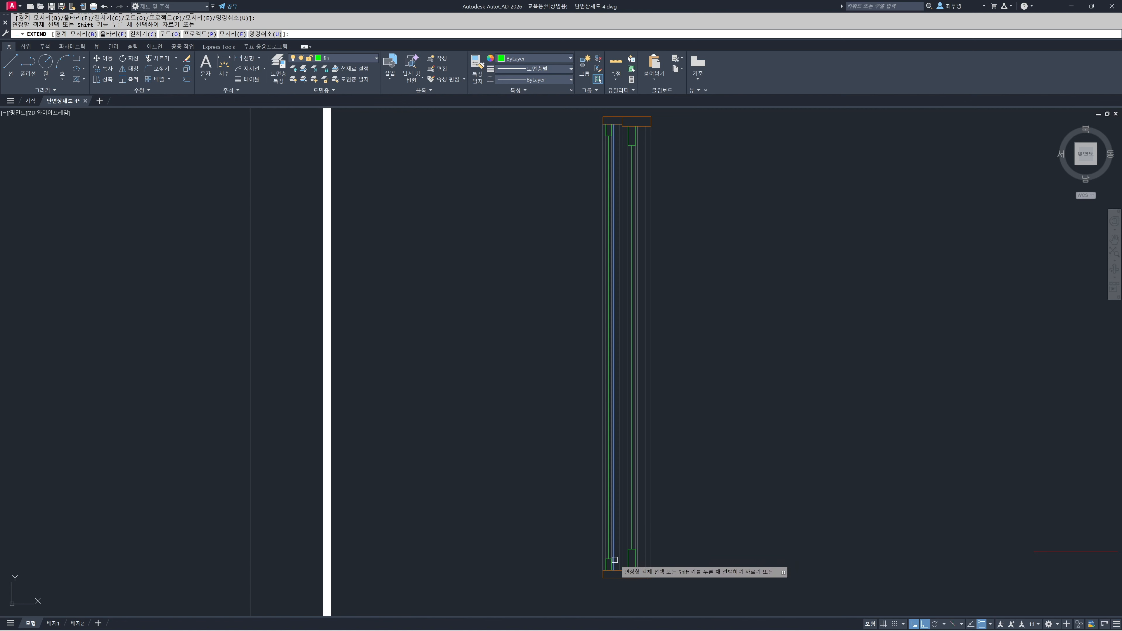
key("Return")
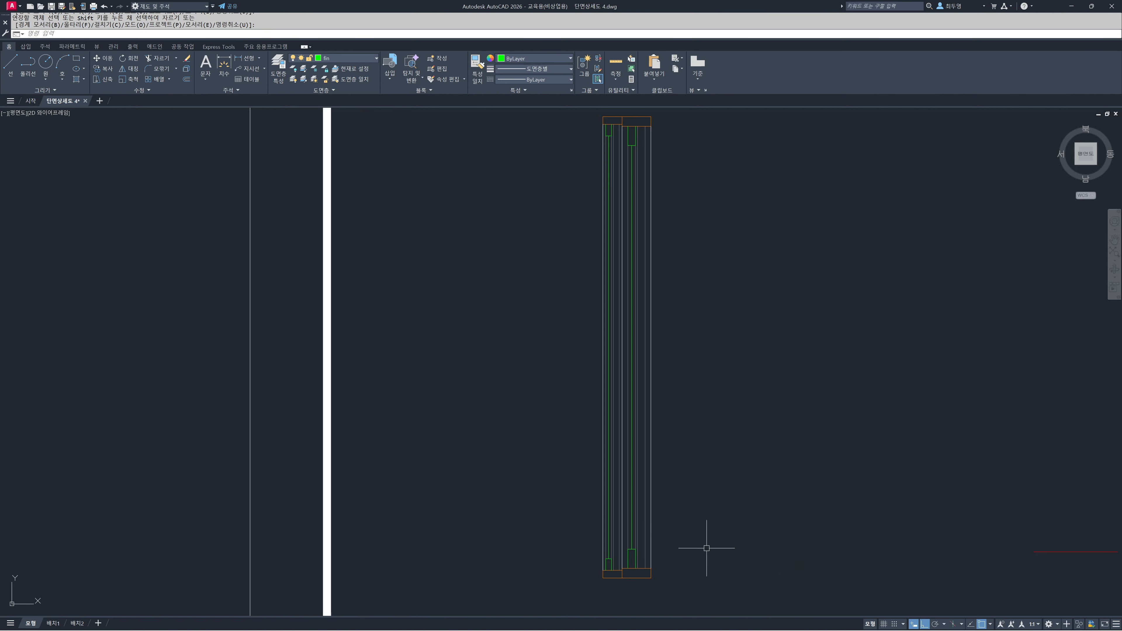
Group all objects of the finished double-window detail
scroll(631, 421, "down", 2)
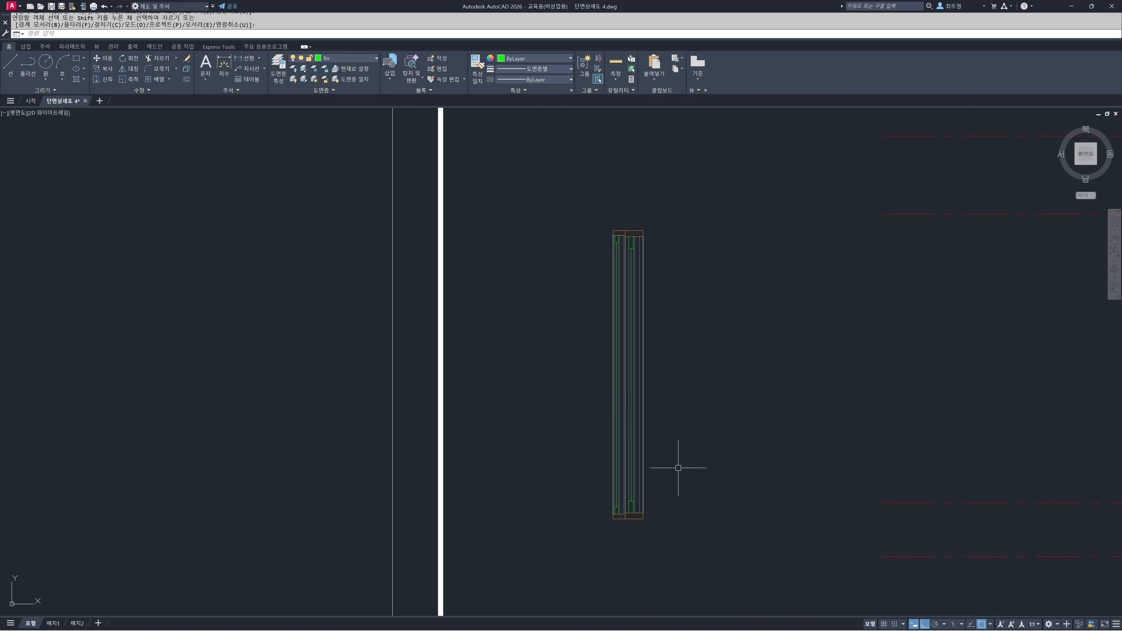
key("Return")
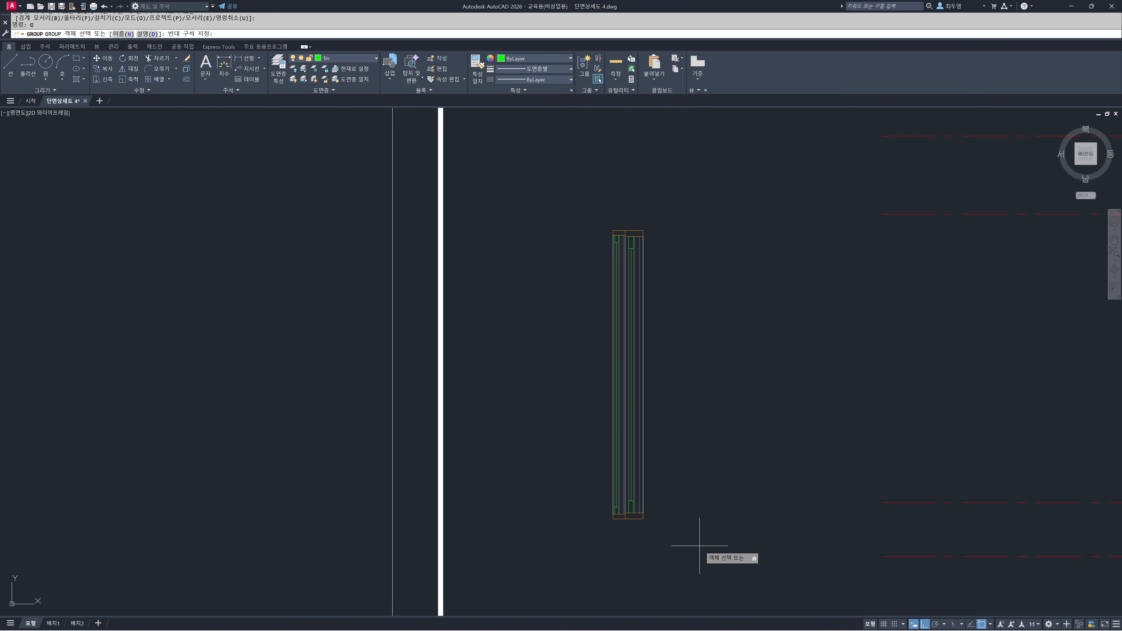
left_click(700, 546)
left_click(573, 206)
key("Return")
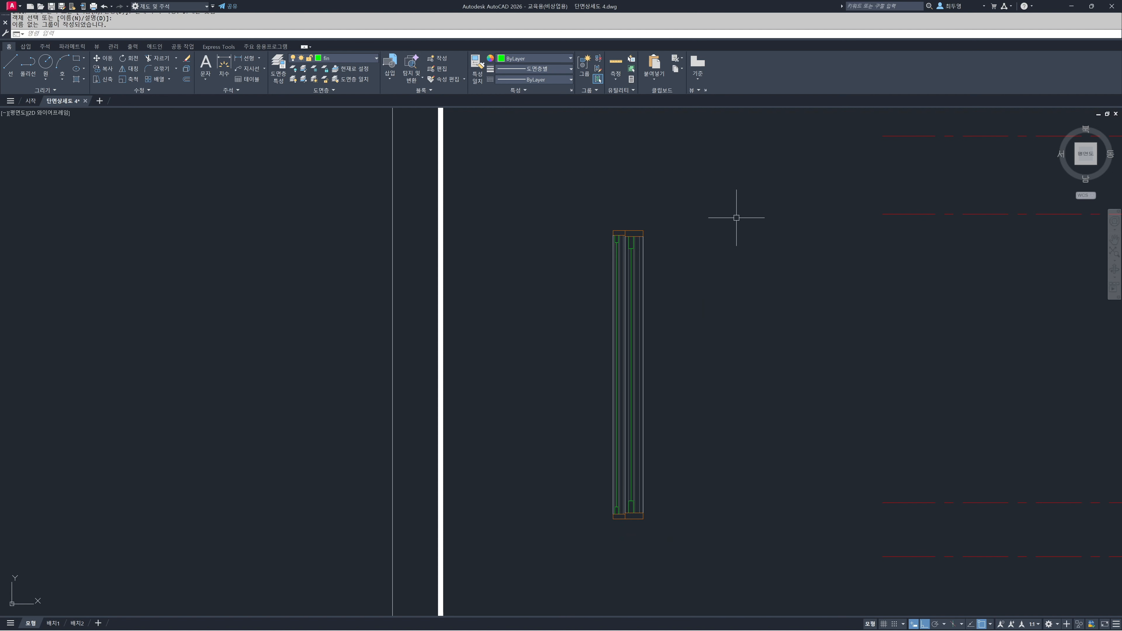
Move the window group by its upper-right corner onto the inner bottom corner of the lintel, with Ortho off
key("F8")
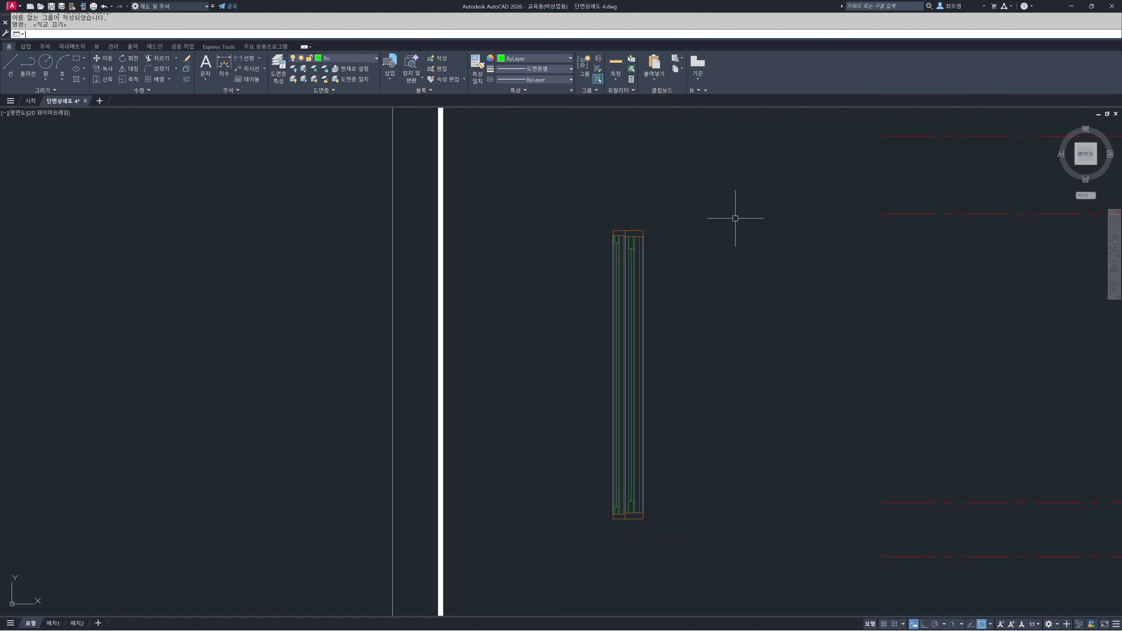
type("m")
key("Return")
left_click(643, 254)
key("Return")
left_click(643, 231)
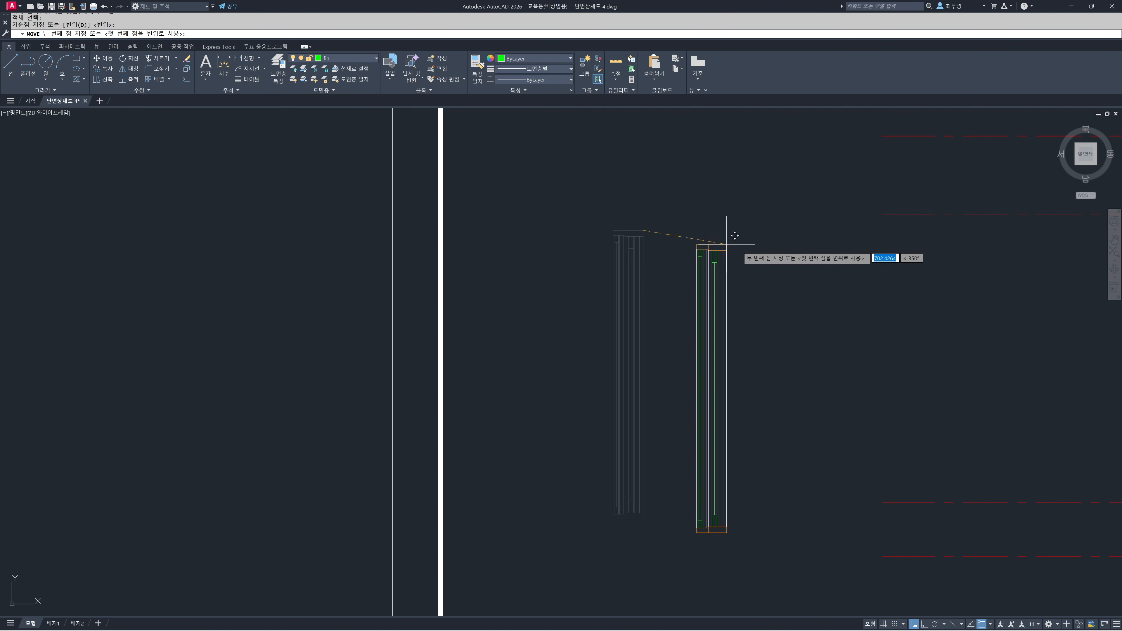
scroll(791, 246, "down", 3)
middle_click_drag(791, 246, 385, 264)
scroll(626, 243, "up", 6)
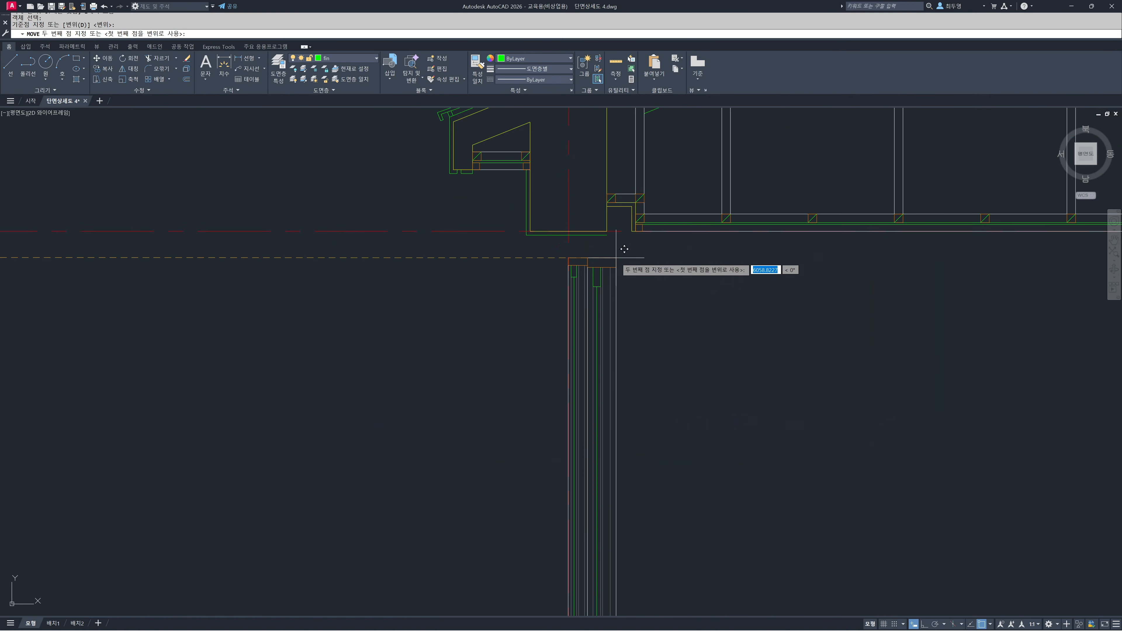
left_click(609, 206)
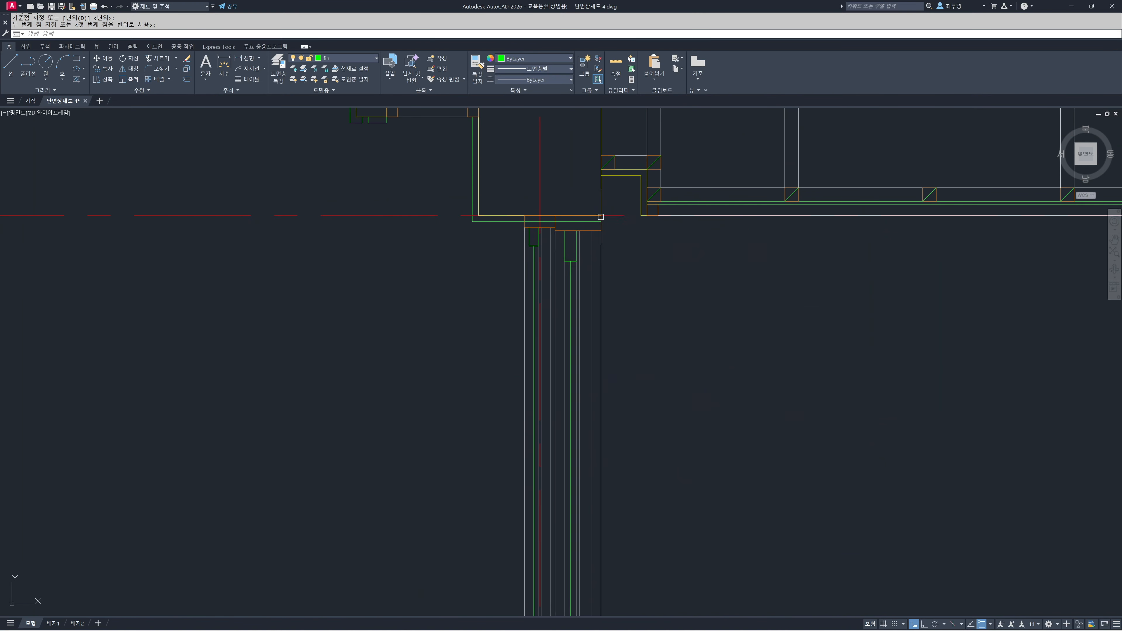
Turn Ortho back on and shorten the finish line under the lintel to the outer edge of the window frame
scroll(622, 264, "down", 2)
middle_click_drag(649, 359, 692, 260)
middle_click_drag(652, 181, 639, 381)
scroll(611, 345, "up", 6)
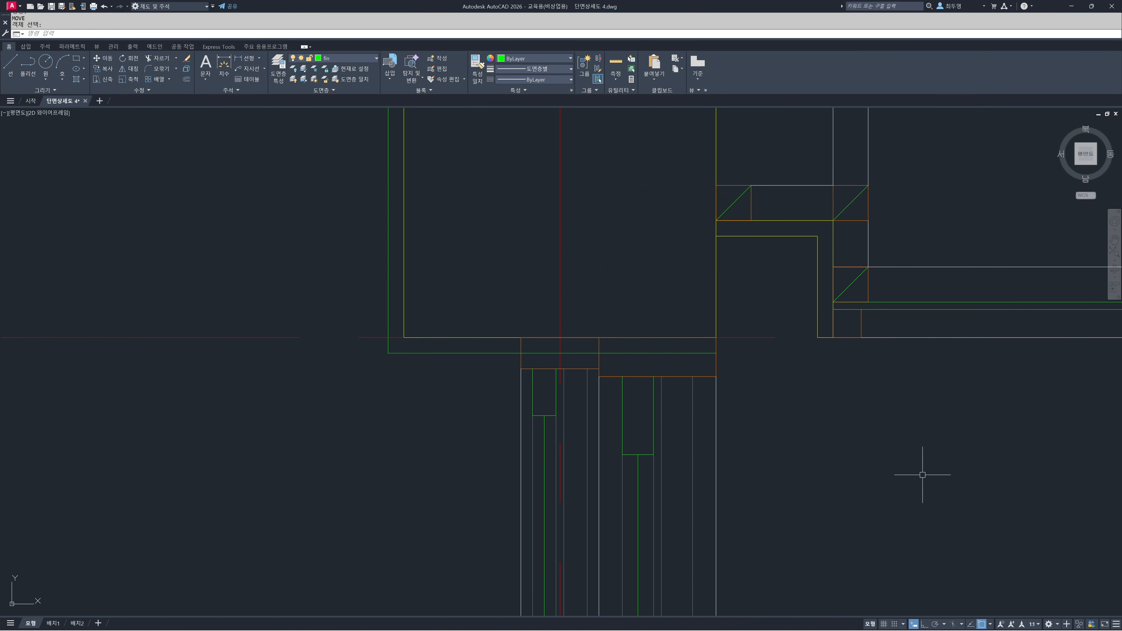
right_click(982, 625)
key("F8")
left_click(682, 353)
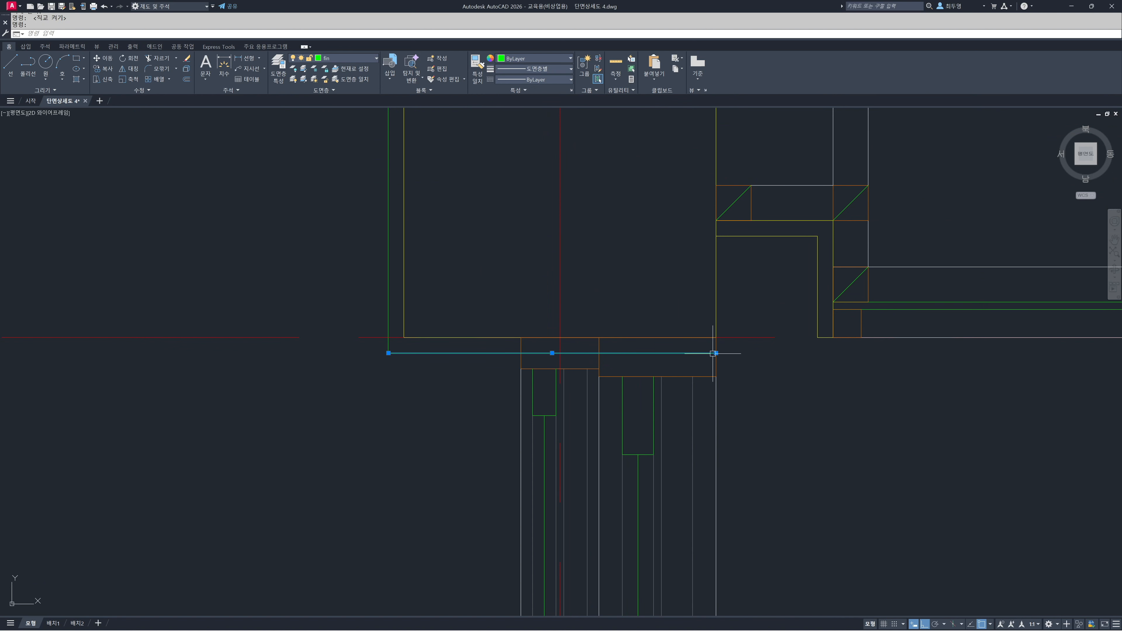
left_click(717, 352)
key("Escape")
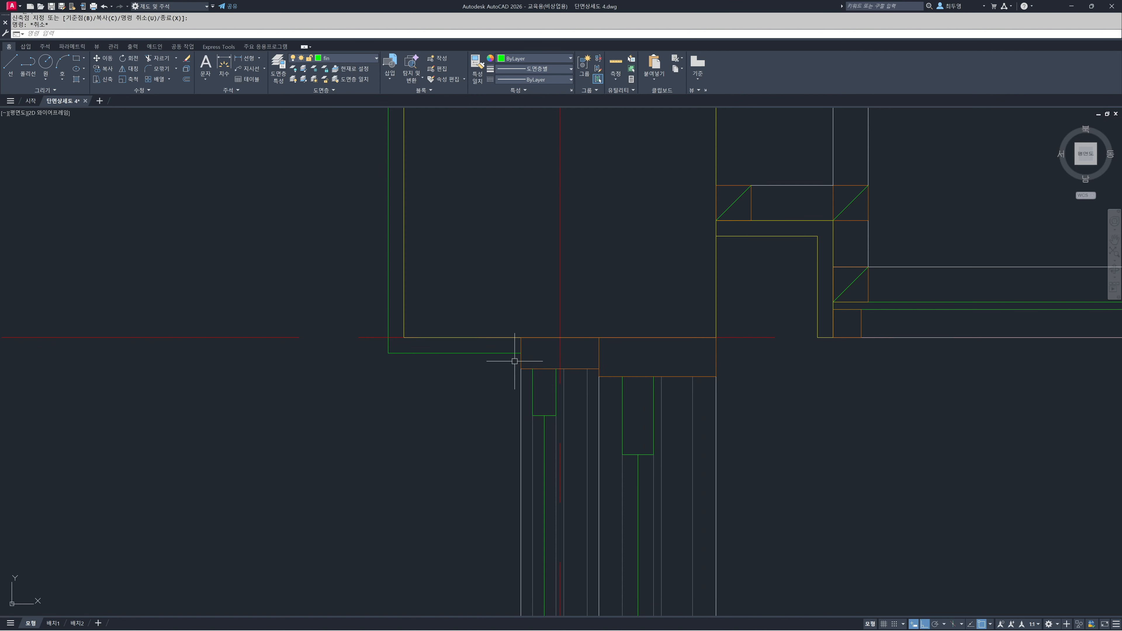
Shorten the finish line above the sill to the outer edge of the bottom window frame
scroll(521, 358, "down", 5)
mouse_move(570, 417)
middle_mouse_down()
mouse_move(608, 343)
mouse_move(624, 264)
middle_mouse_up()
scroll(608, 456, "up", 4)
left_click(629, 476)
left_click(672, 476)
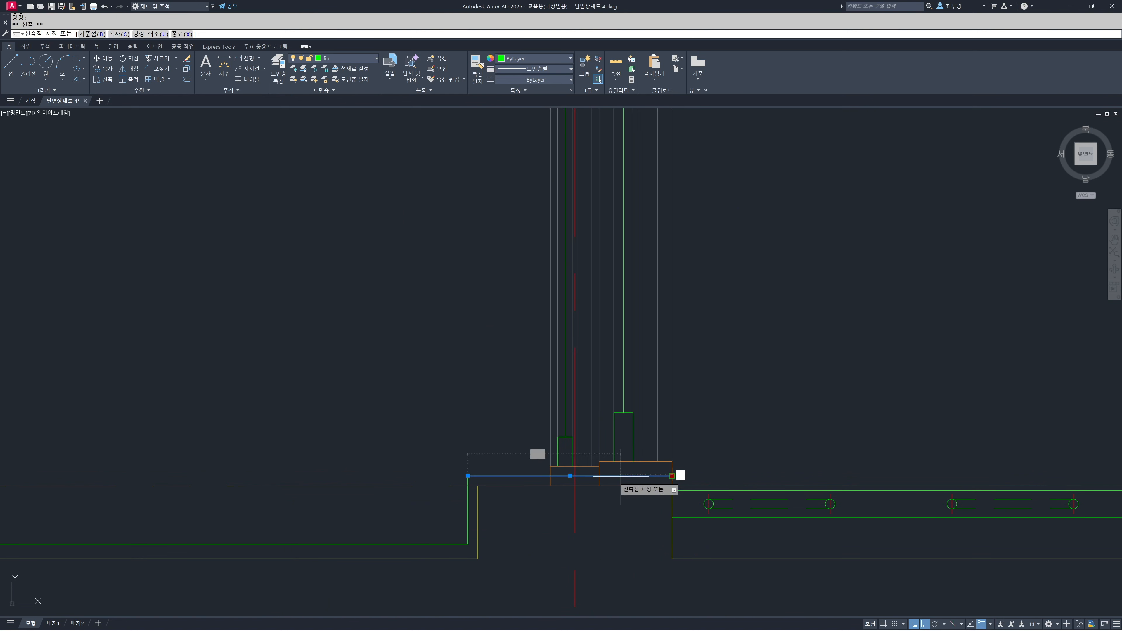
left_click(551, 476)
key("Escape")
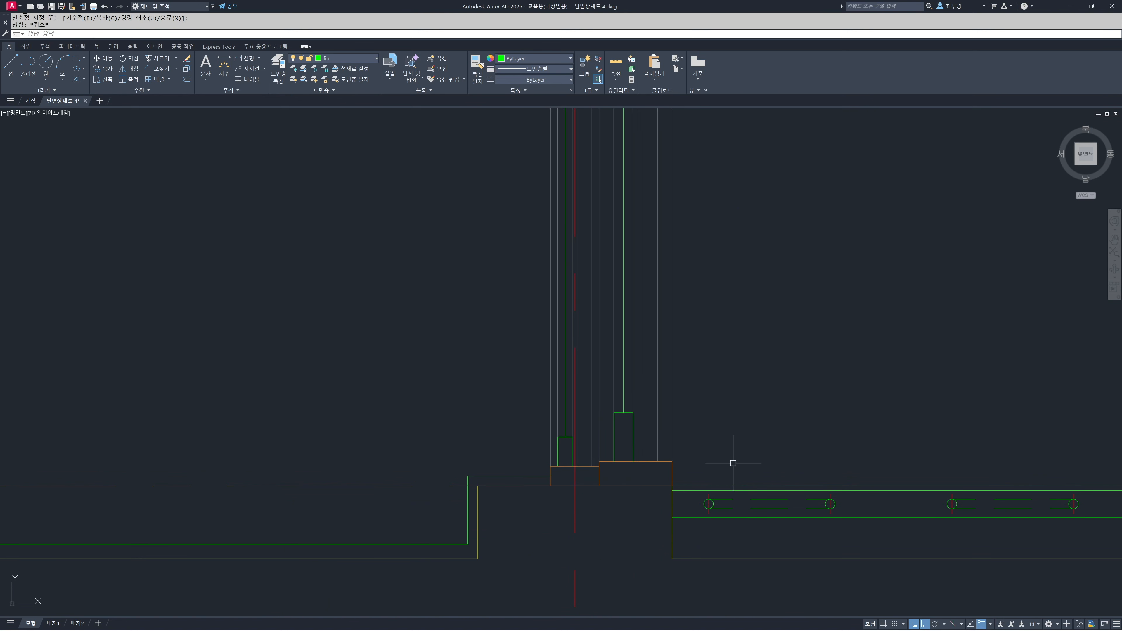
Make ele the current layer and draw a vertical line from the lintel's outer bottom corner to the sill's outer top corner
scroll(714, 429, "down", 3)
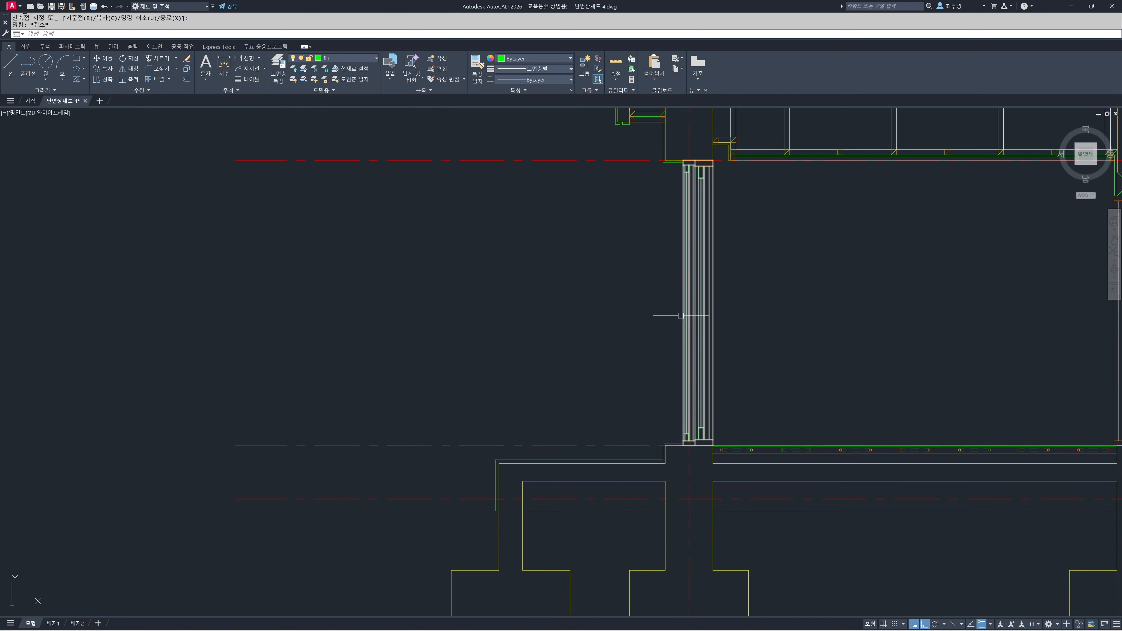
scroll(602, 418, "down", 3)
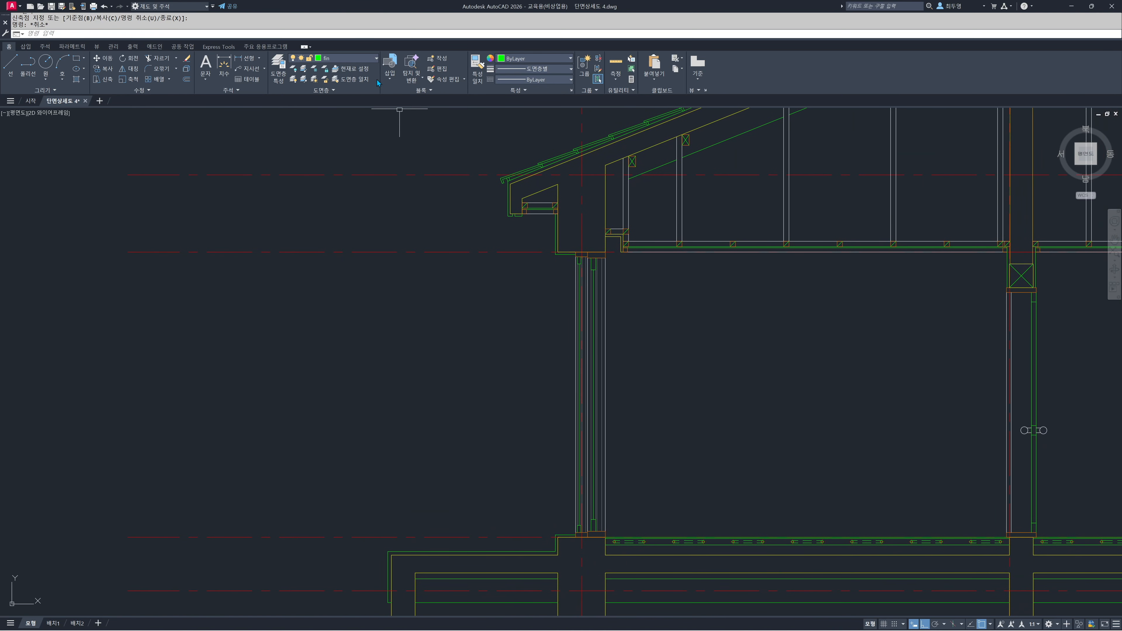
left_click(361, 63)
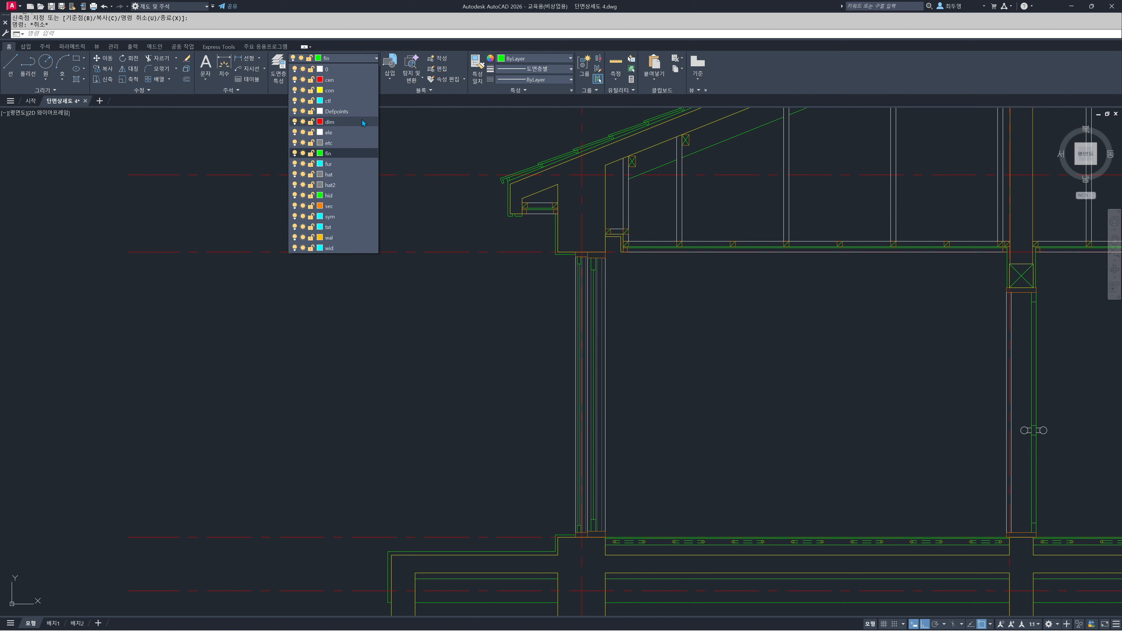
left_click(363, 132)
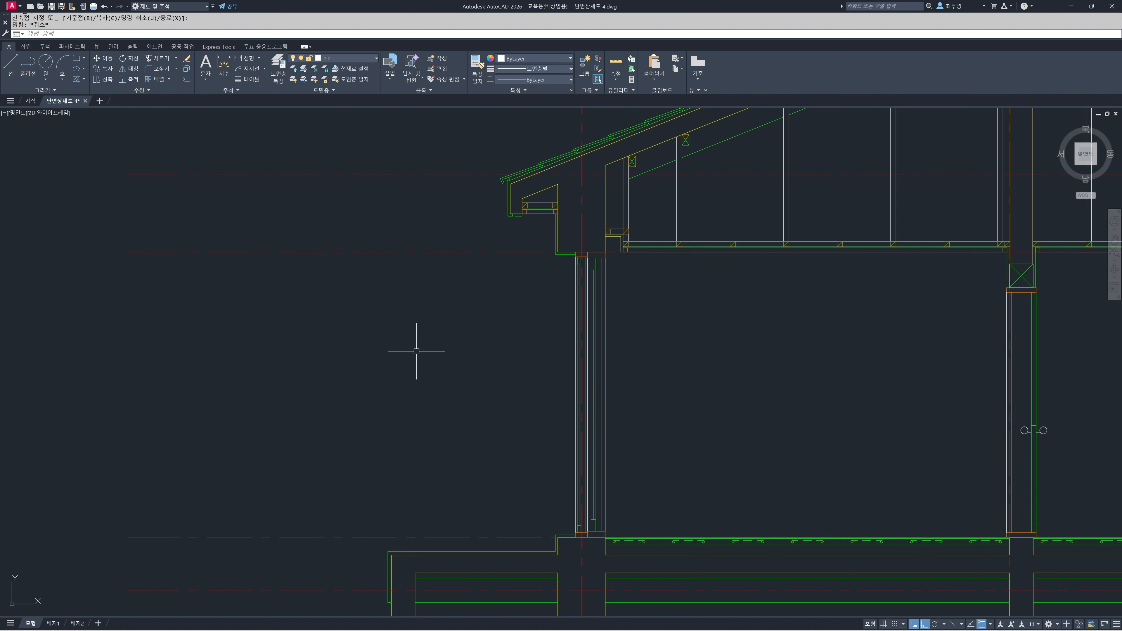
type("l")
key("Return")
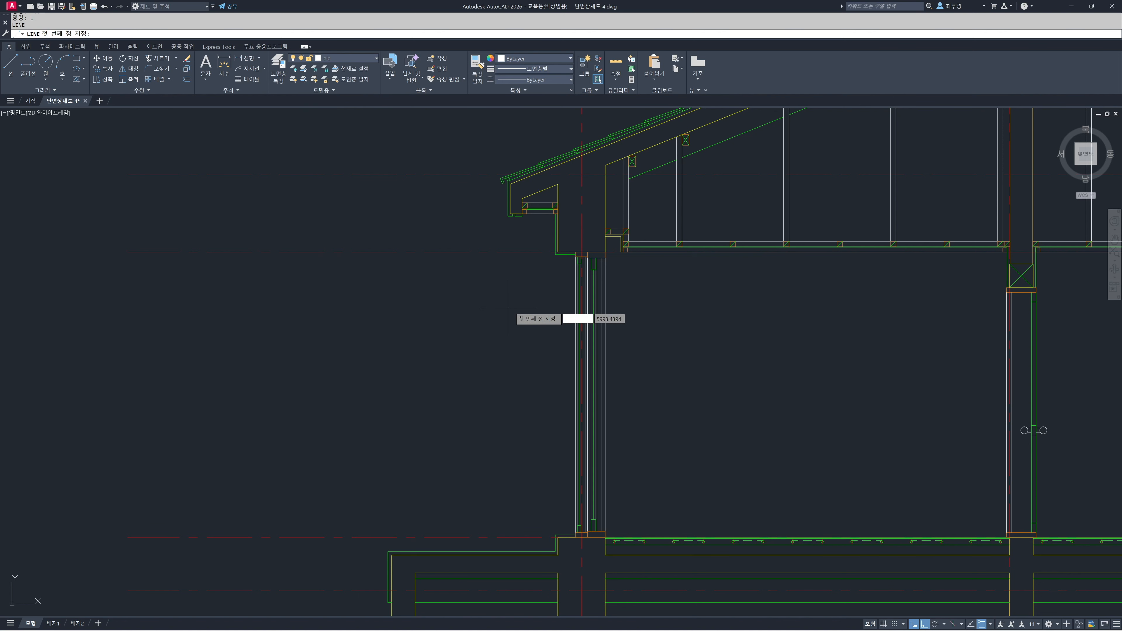
left_click(558, 252)
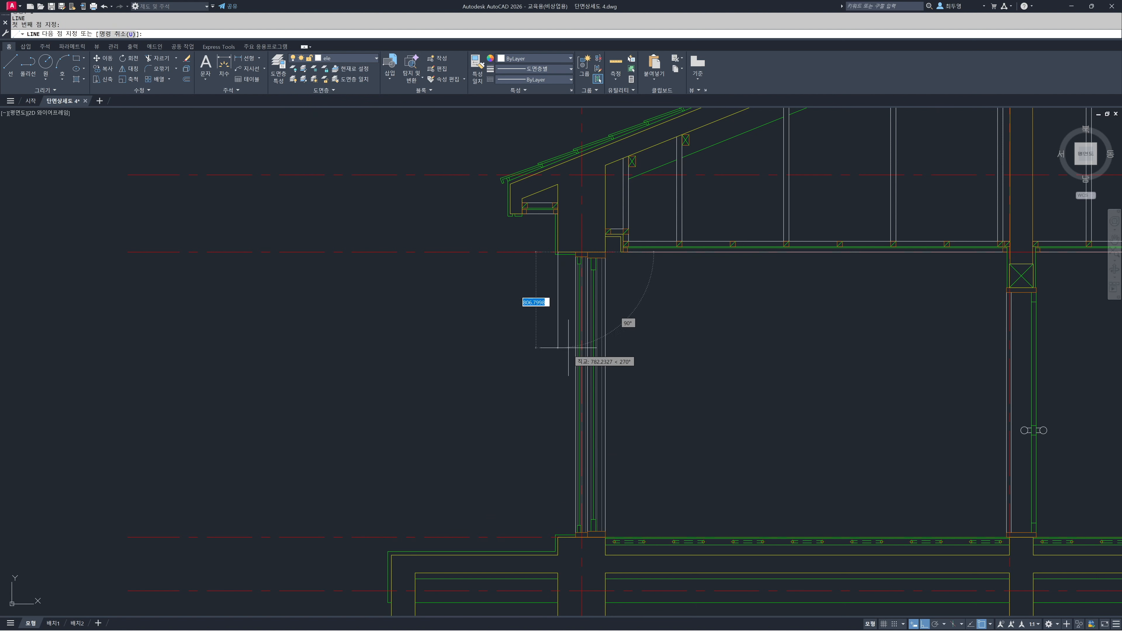
left_click(558, 537)
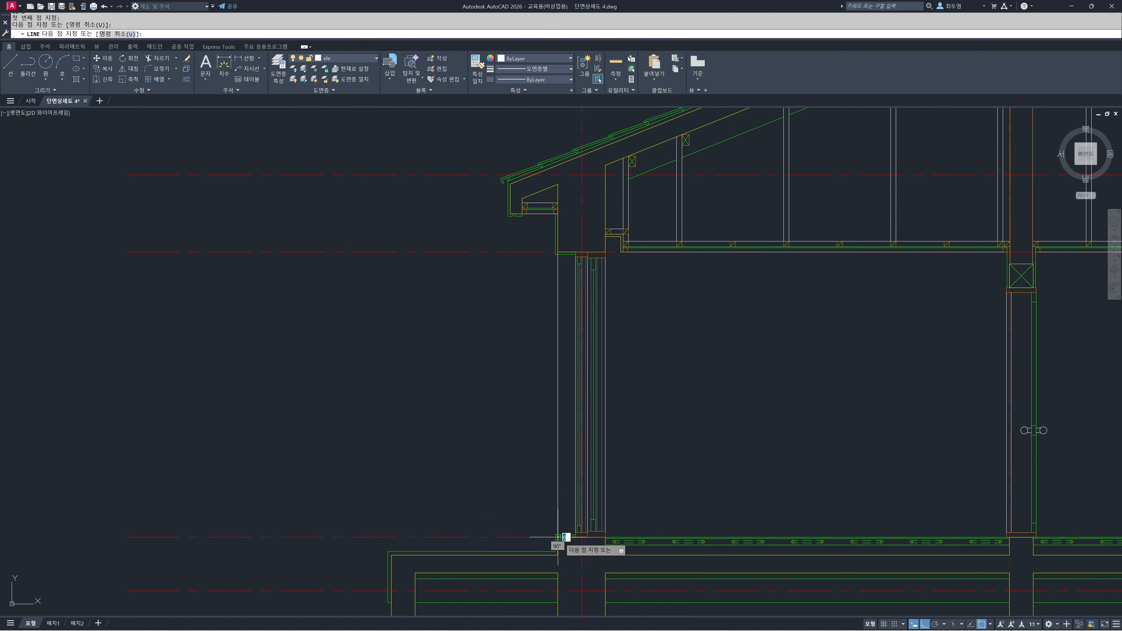
key("Return")
Shorten the lower end of the new elevation line to the top of the sill's finish line
scroll(558, 537, "up", 5)
left_click(523, 440)
left_click(522, 457)
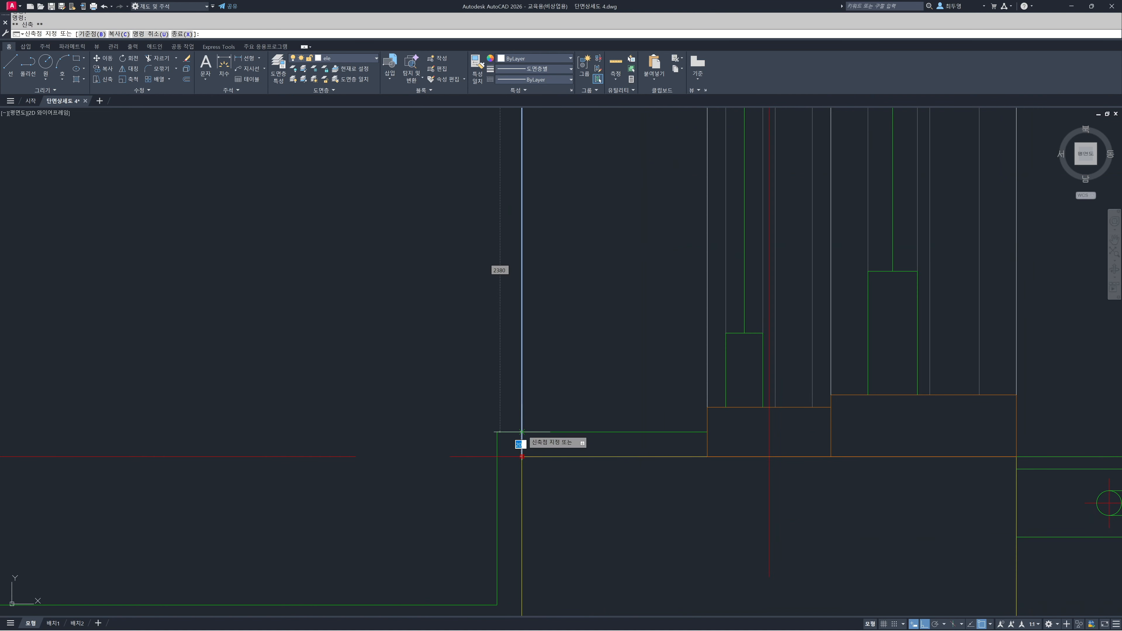
key("Escape")
key("Escape")
scroll(562, 319, "down", 10)
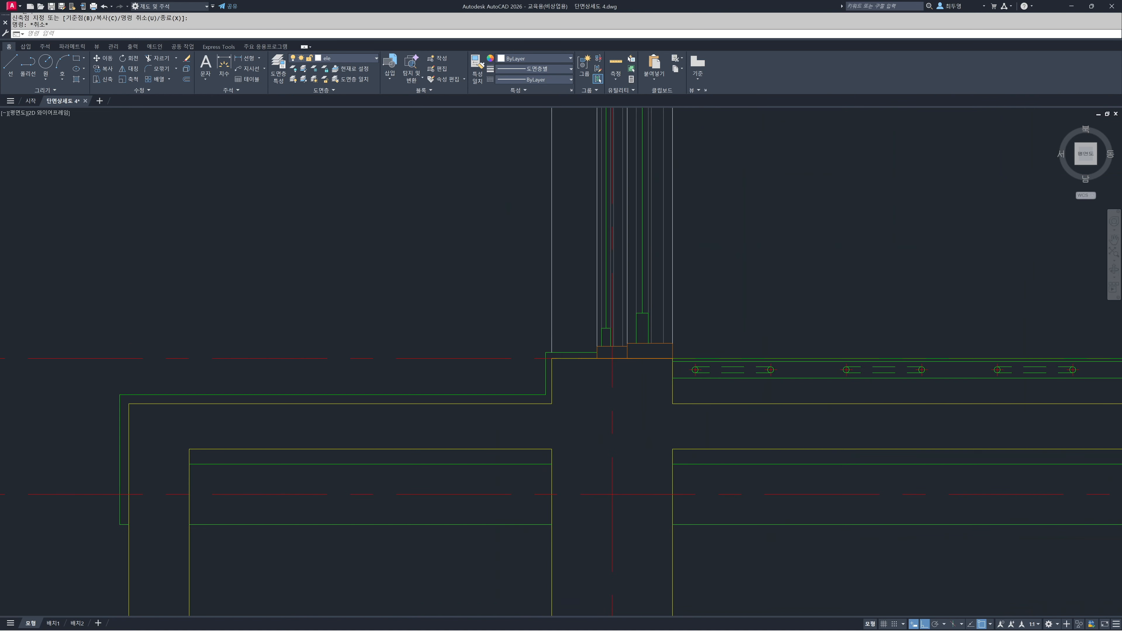
Shorten the upper end of the elevation line to the finish line beneath the lintel
middle_click_drag(588, 204, 604, 615)
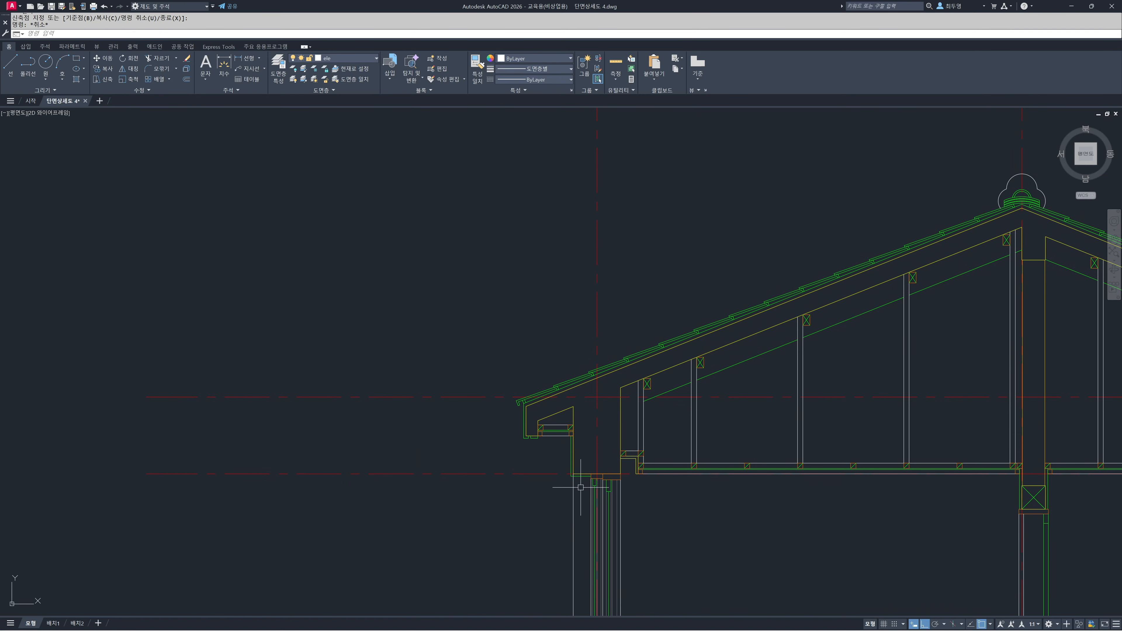
scroll(583, 484, "up", 10)
left_click(508, 362)
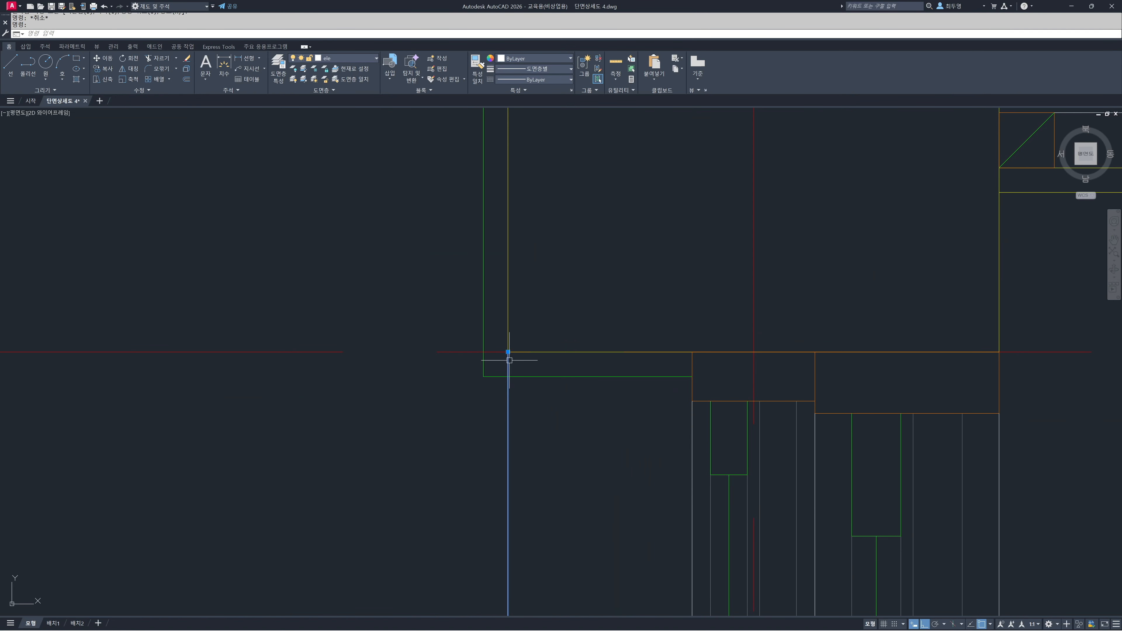
left_click(509, 352)
key("Escape")
key("Escape")
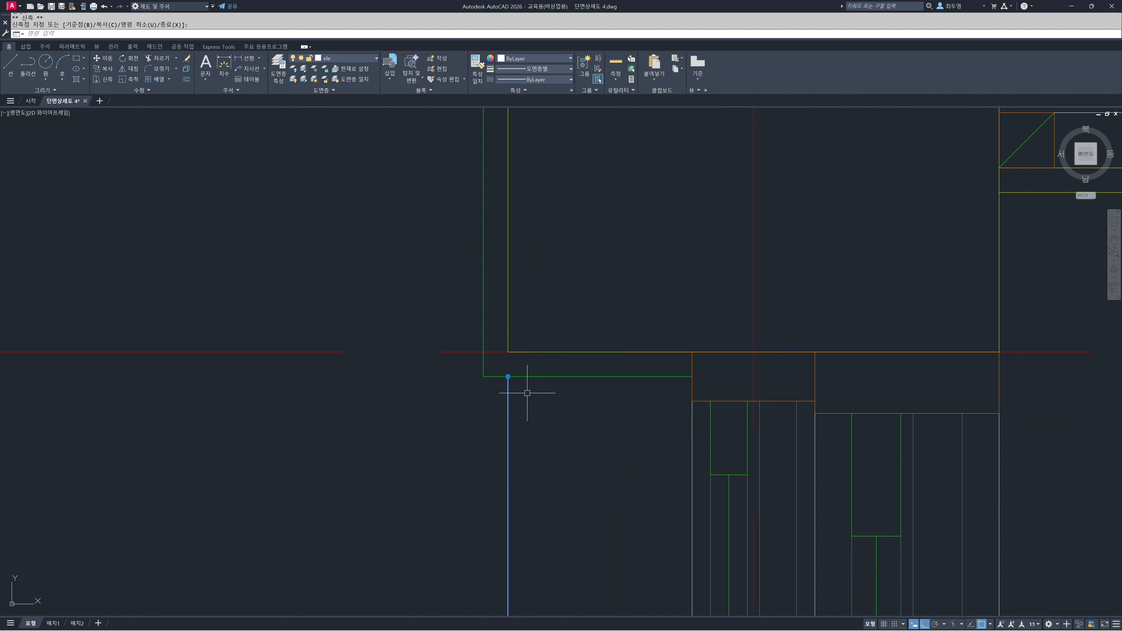
scroll(533, 392, "down", 5)
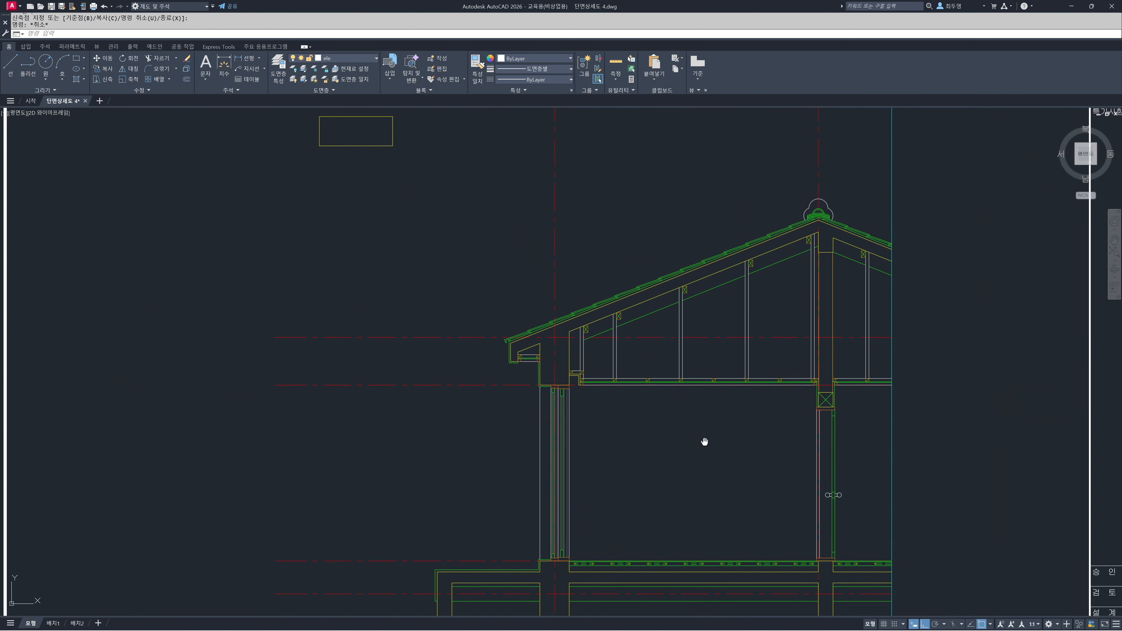
Offset the window wall's vertical centreline 2100 into the room, placing the copy on the current layer
middle_click_drag(705, 442, 615, 352)
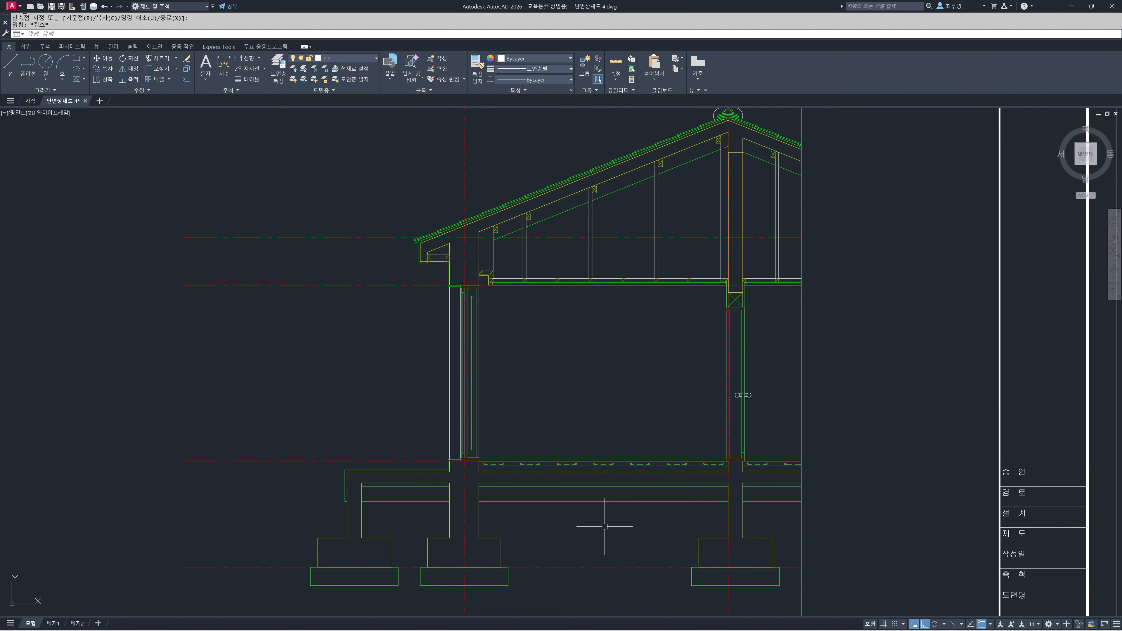
type("o")
key("Return")
type("t")
key("Return")
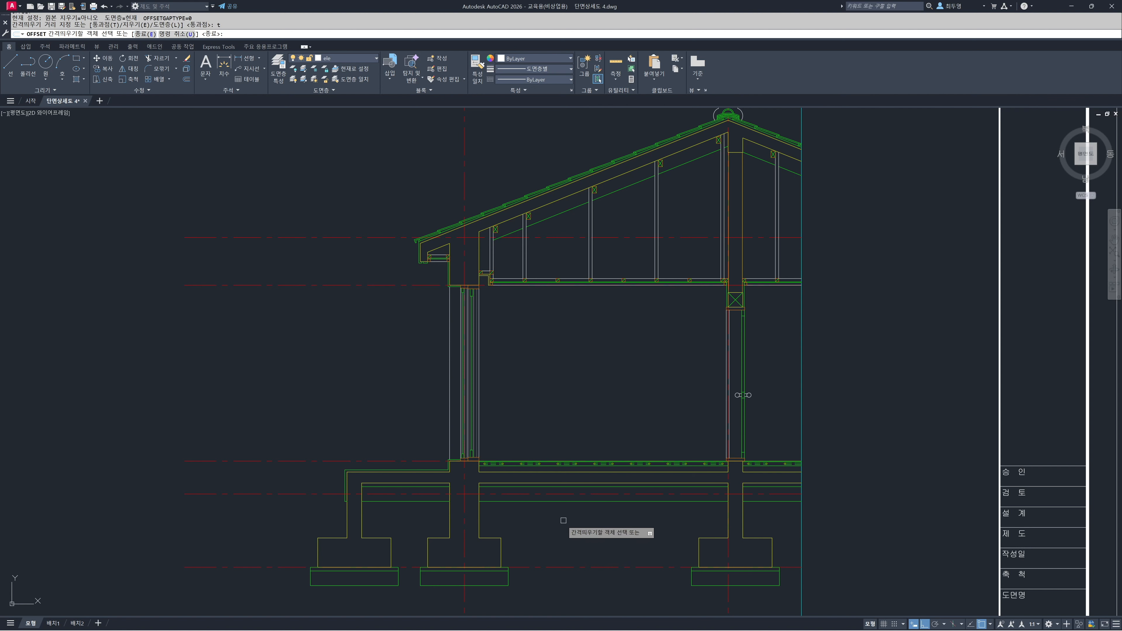
left_click(464, 524)
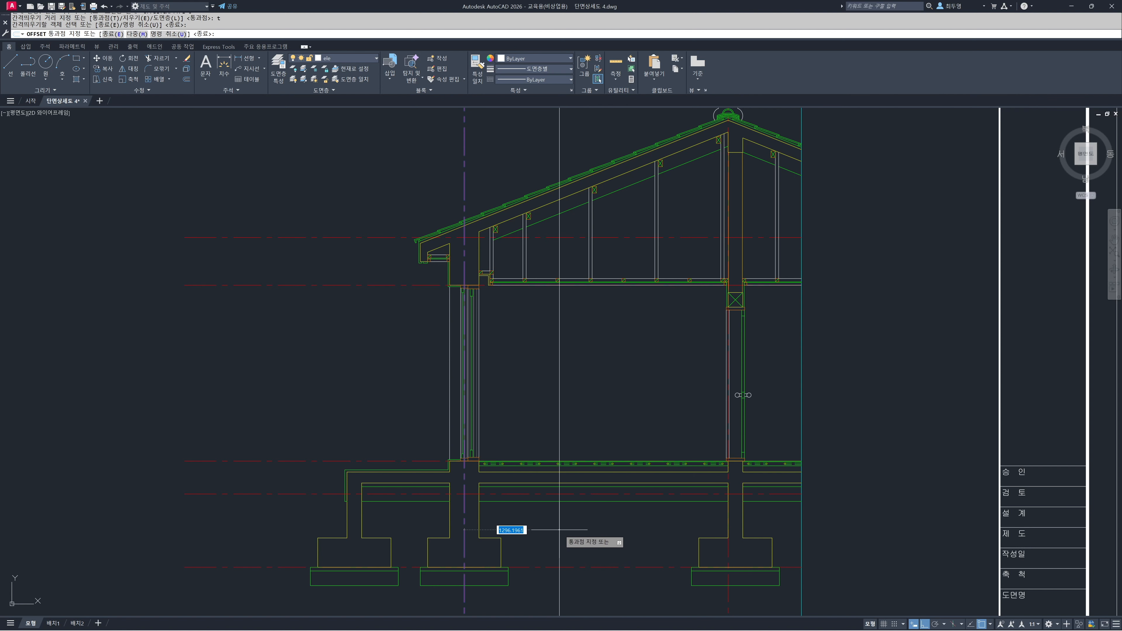
type("210")
key("Return")
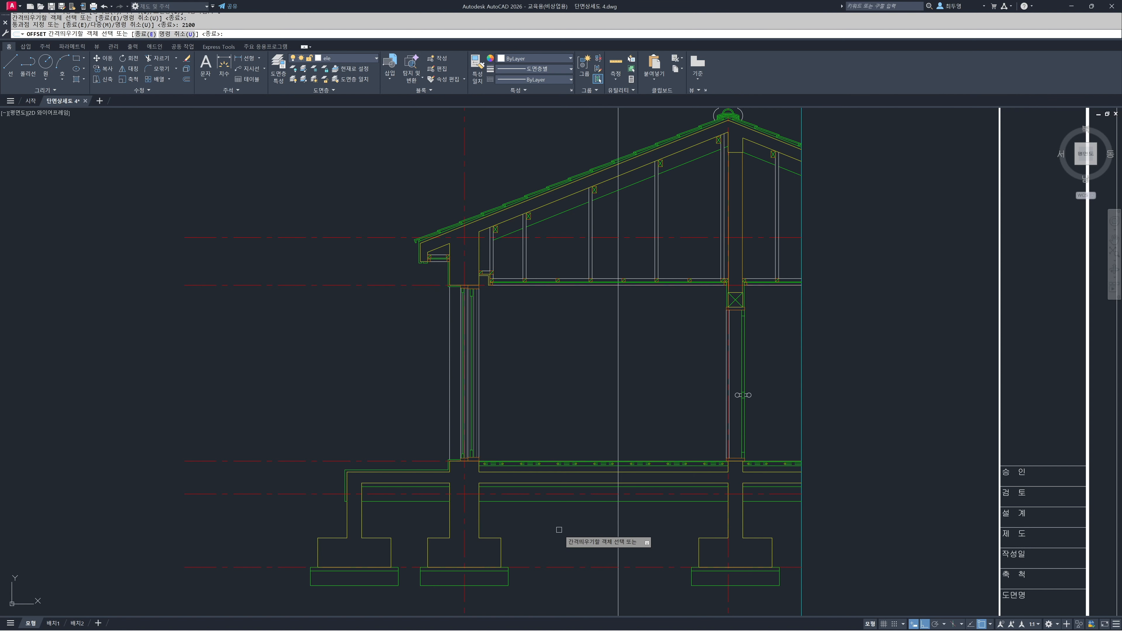
Offset the new vertical elevation line another 1000 towards the interior door wall
left_click(619, 529)
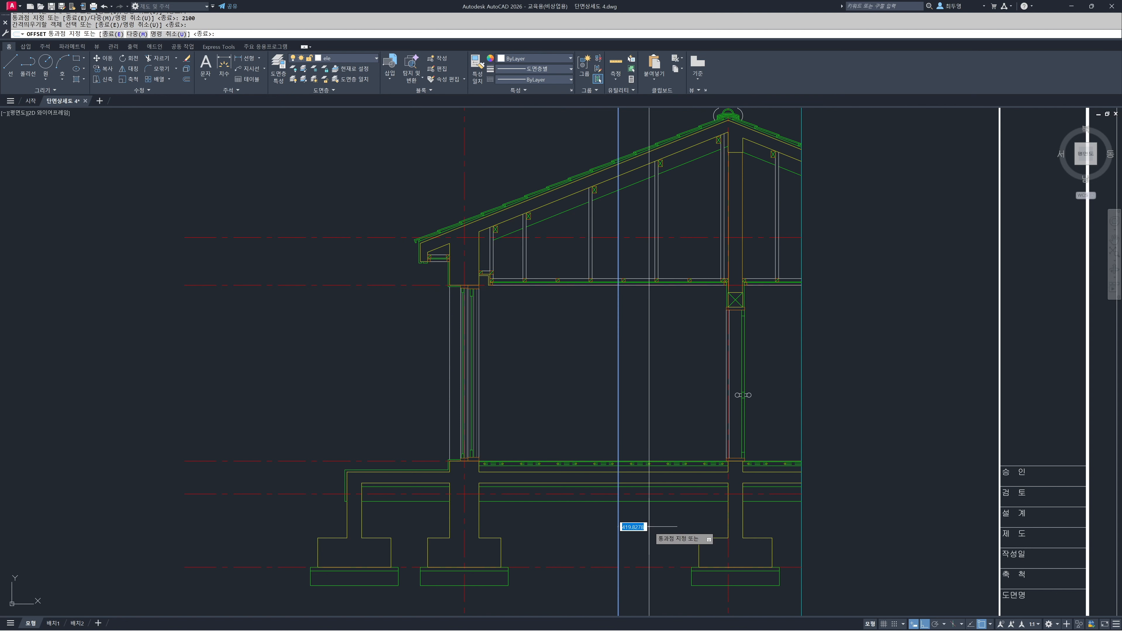
type("1000")
key("Return")
key("Return")
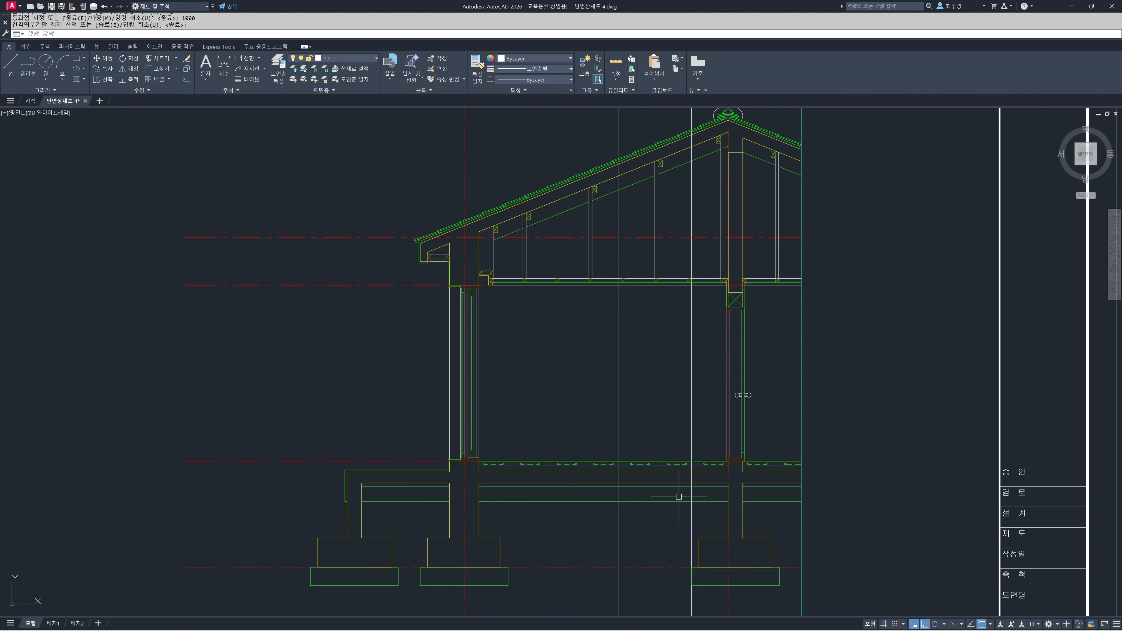
Trim both vertical elevation lines below the floor finish line
type("tr")
key("Return")
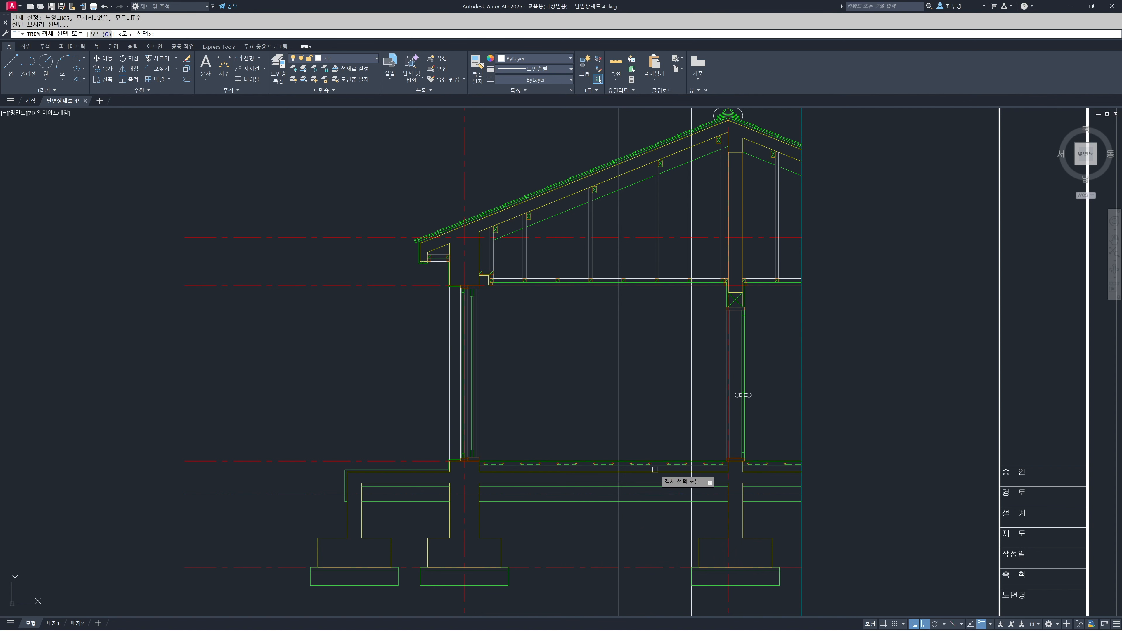
scroll(654, 471, "up", 8)
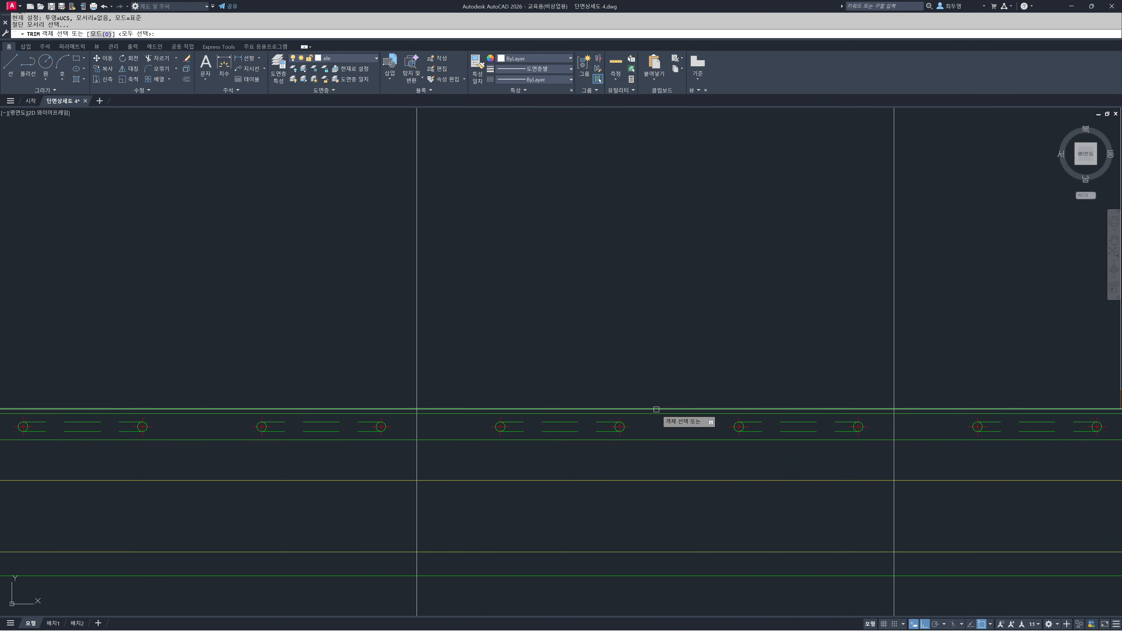
left_click(910, 470)
left_click(448, 453)
key("Return")
scroll(592, 387, "down", 5)
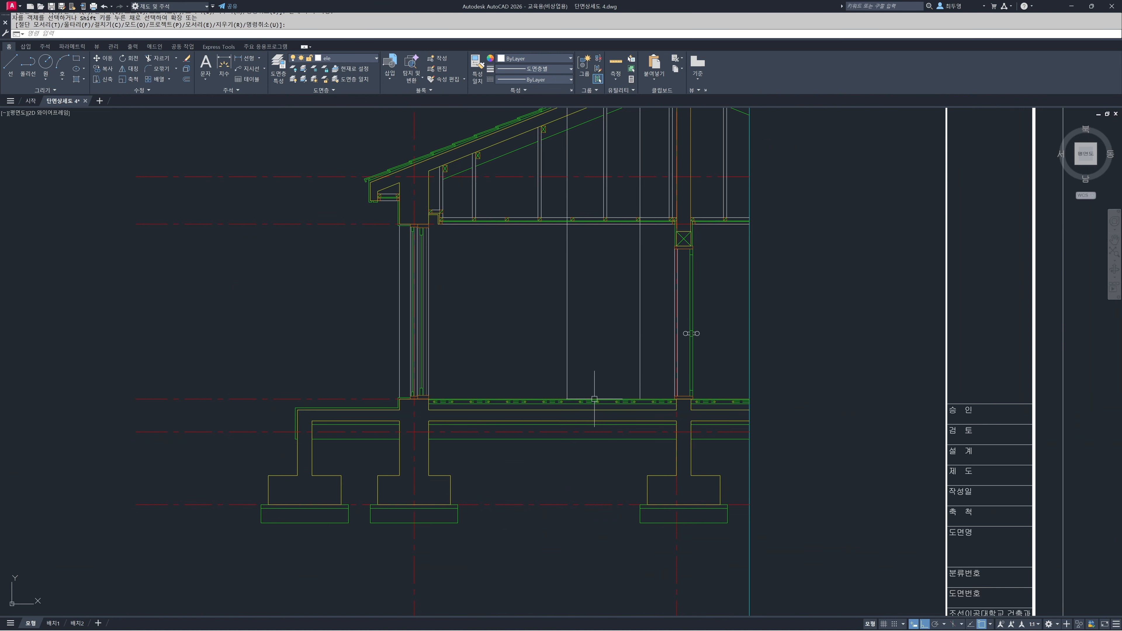
Trim both elevation lines out of the ceiling thickness, between the joists' upper line and the ceiling's lower face
middle_click_drag(609, 215, 602, 376)
scroll(596, 426, "up", 5)
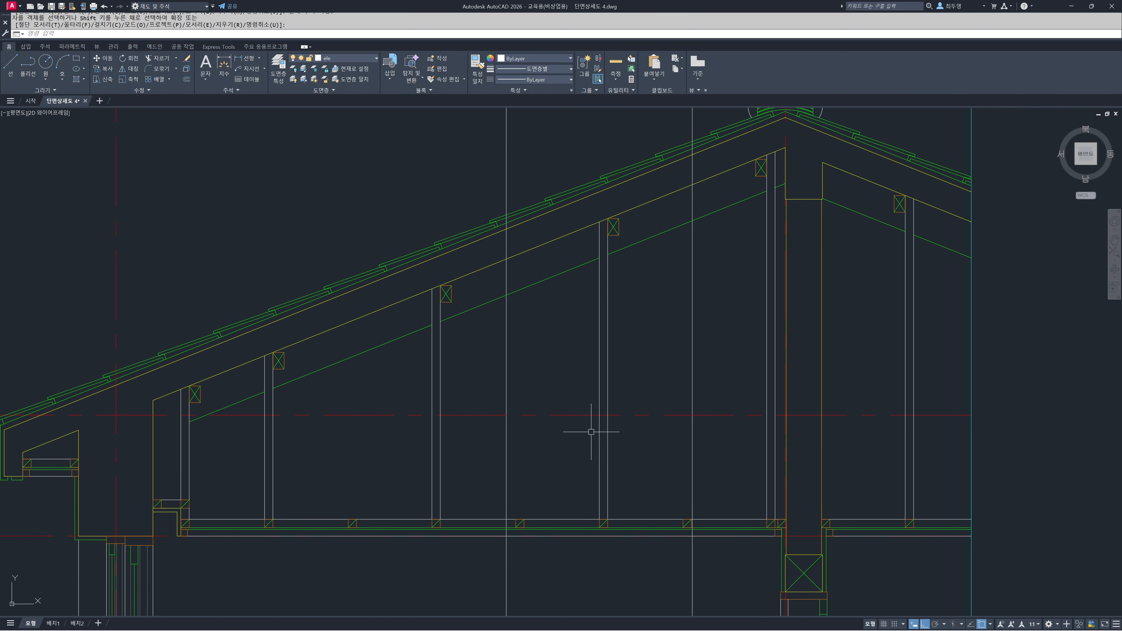
key("Return")
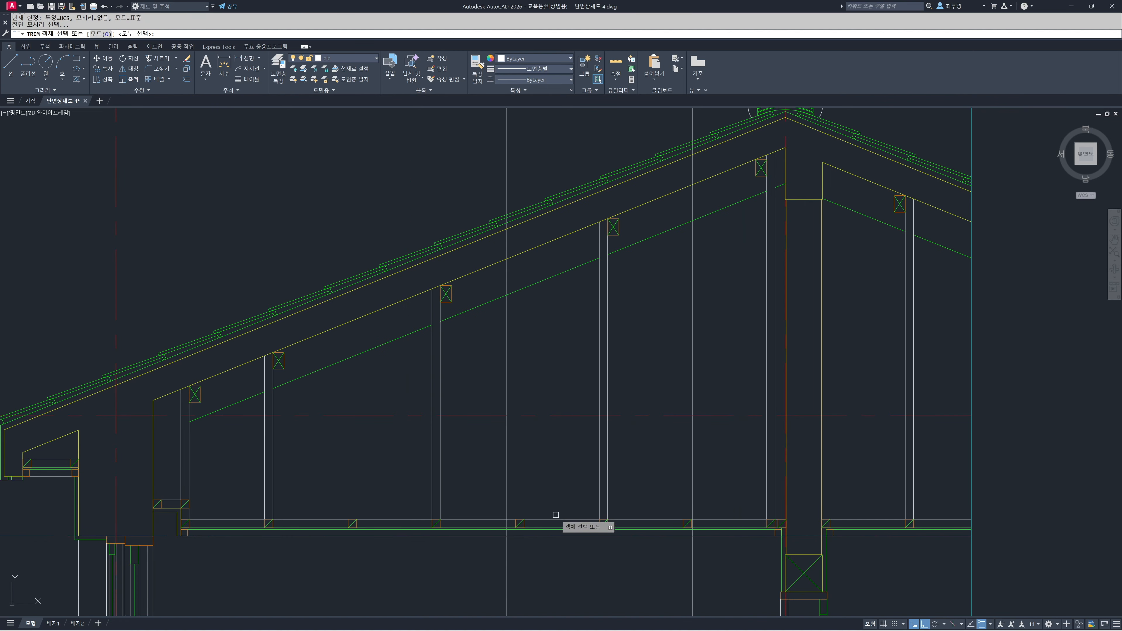
left_click(555, 520)
key("Return")
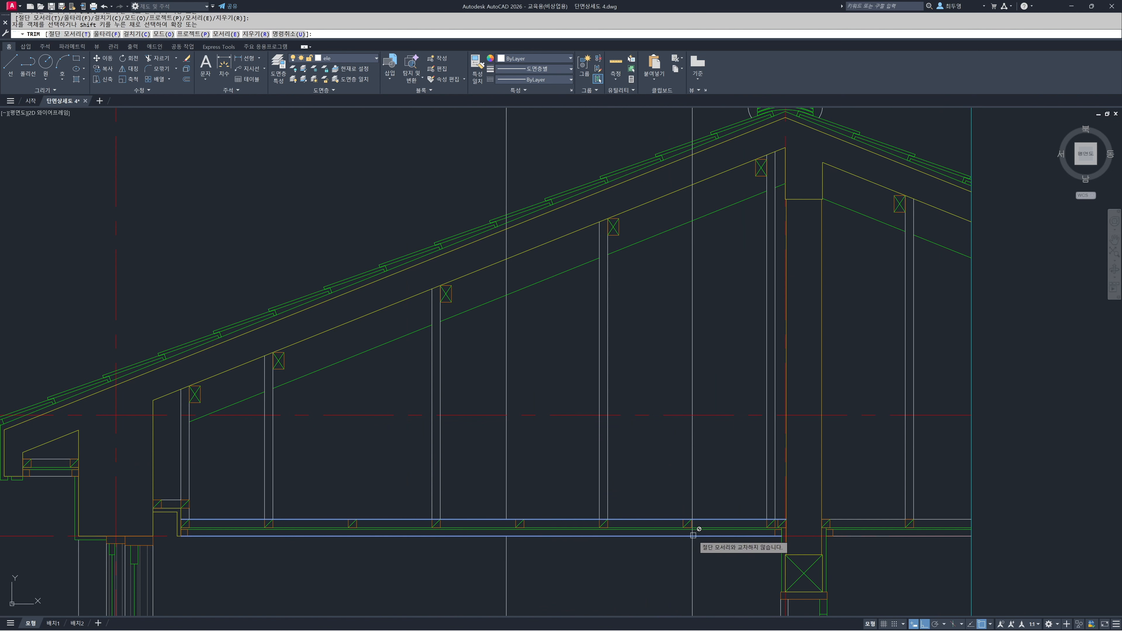
scroll(693, 533, "up", 2)
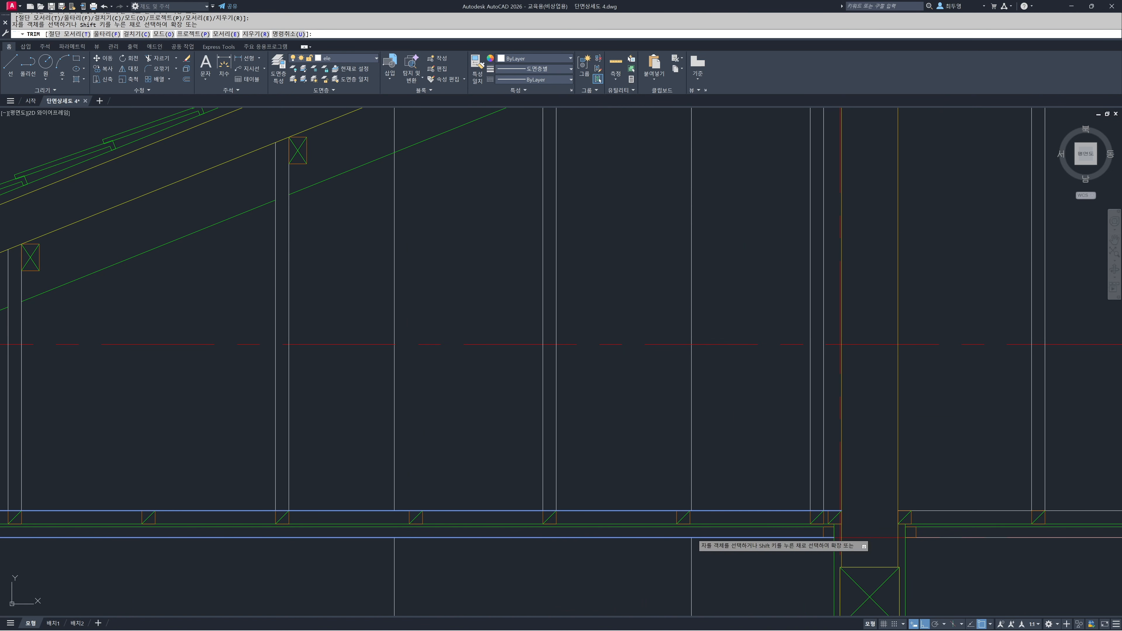
key("Return")
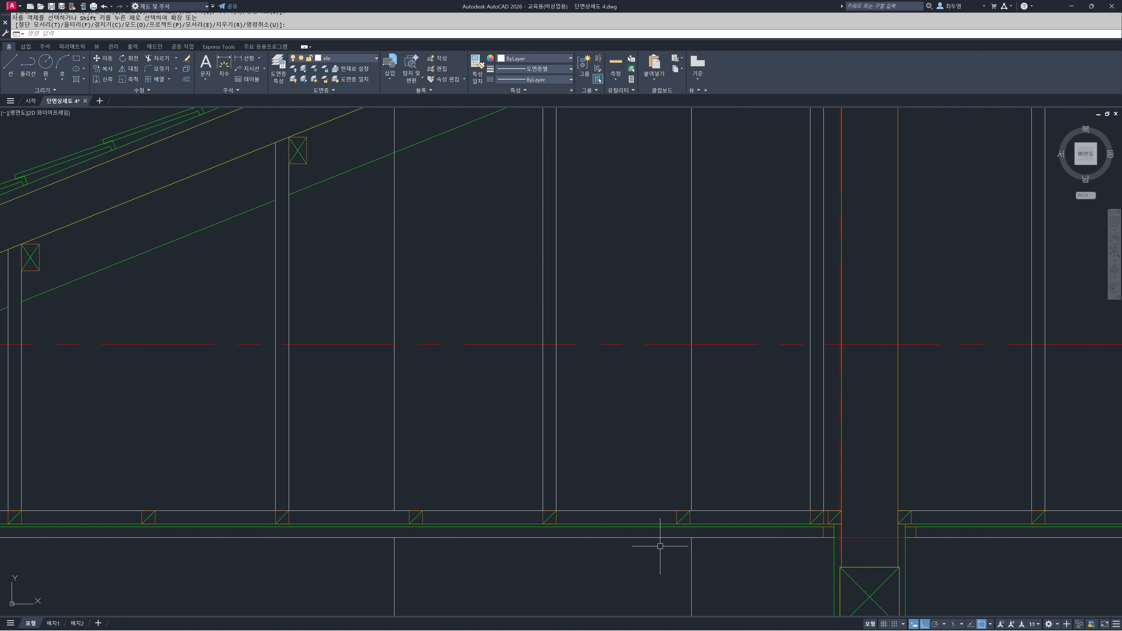
Trim the upper ends of both elevation lines at the green sloping line beneath the roof slab
middle_click_drag(542, 257, 558, 431)
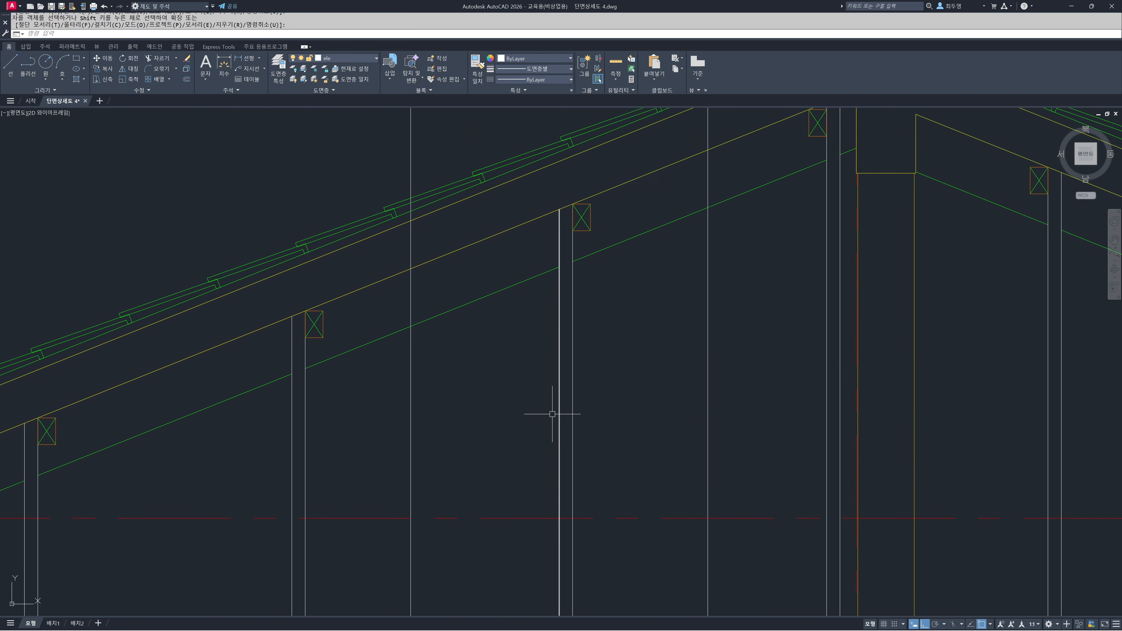
middle_click_drag(522, 349, 529, 381)
scroll(531, 389, "up", 2)
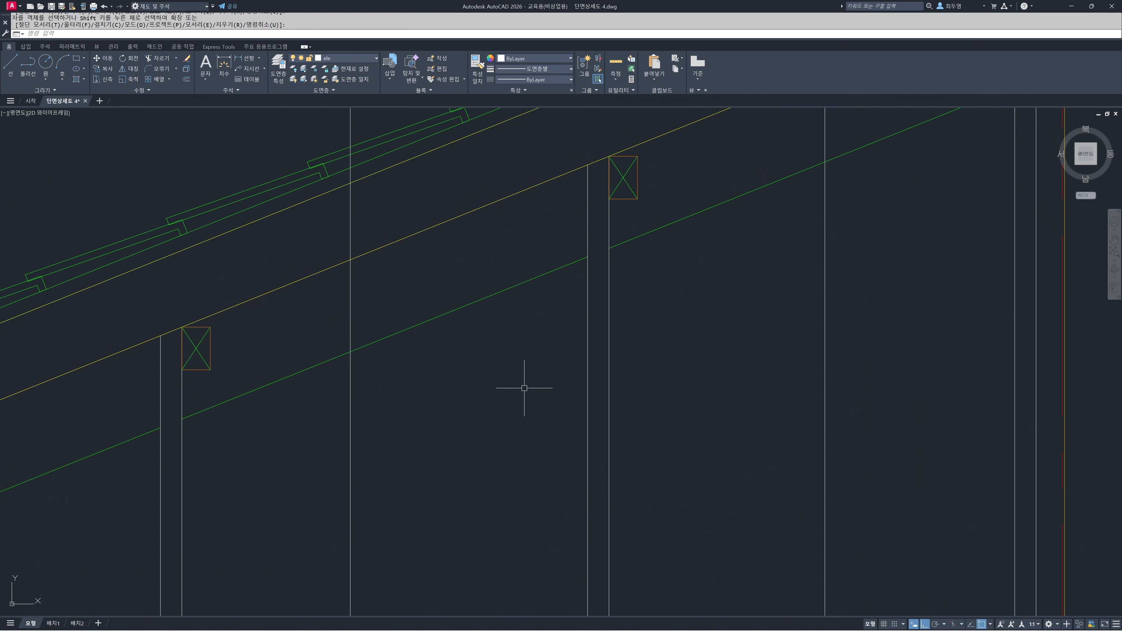
key("Return")
left_click(486, 301)
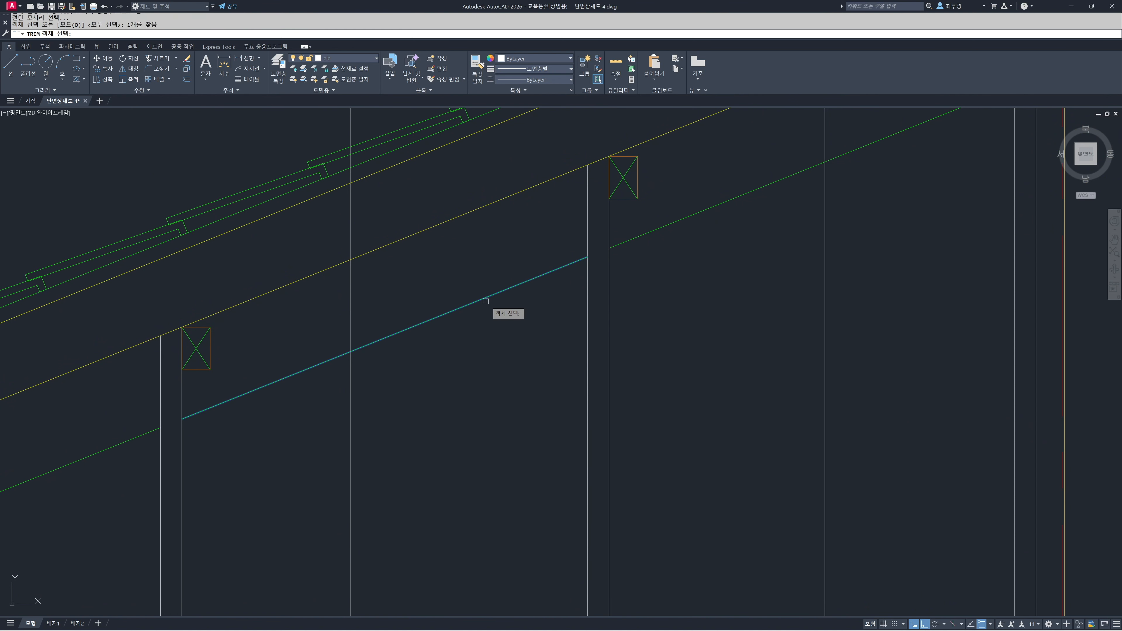
key("Return")
scroll(773, 217, "down", 2)
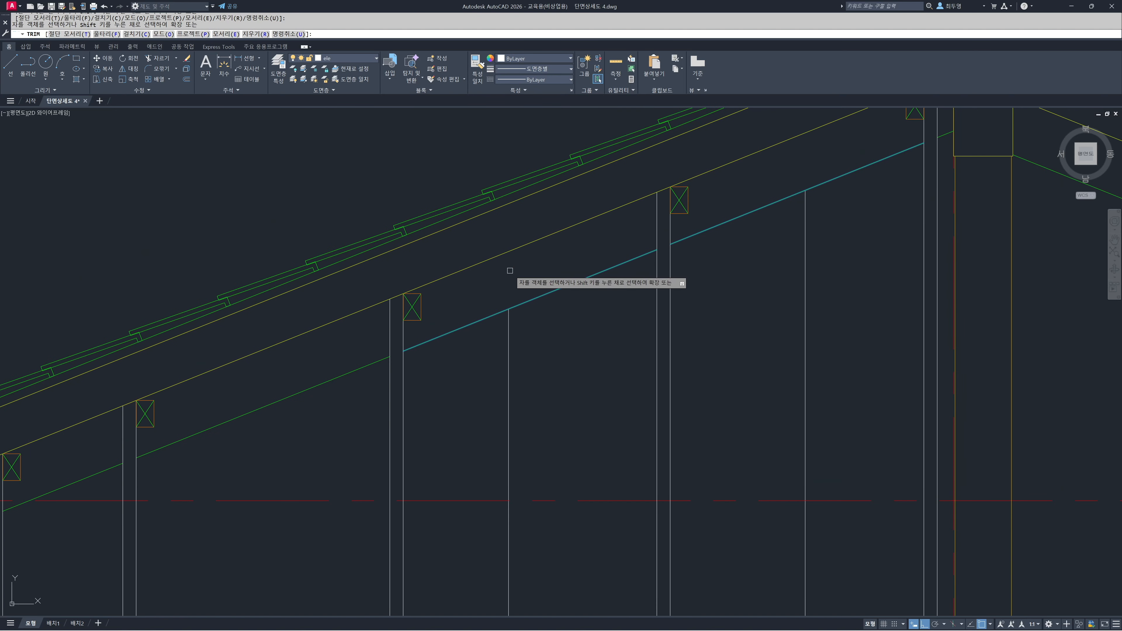
key("Return")
Offset the floor finish line of the room beside the window 80 upward as a baseboard line
scroll(526, 309, "down", 3)
scroll(554, 425, "down", 3)
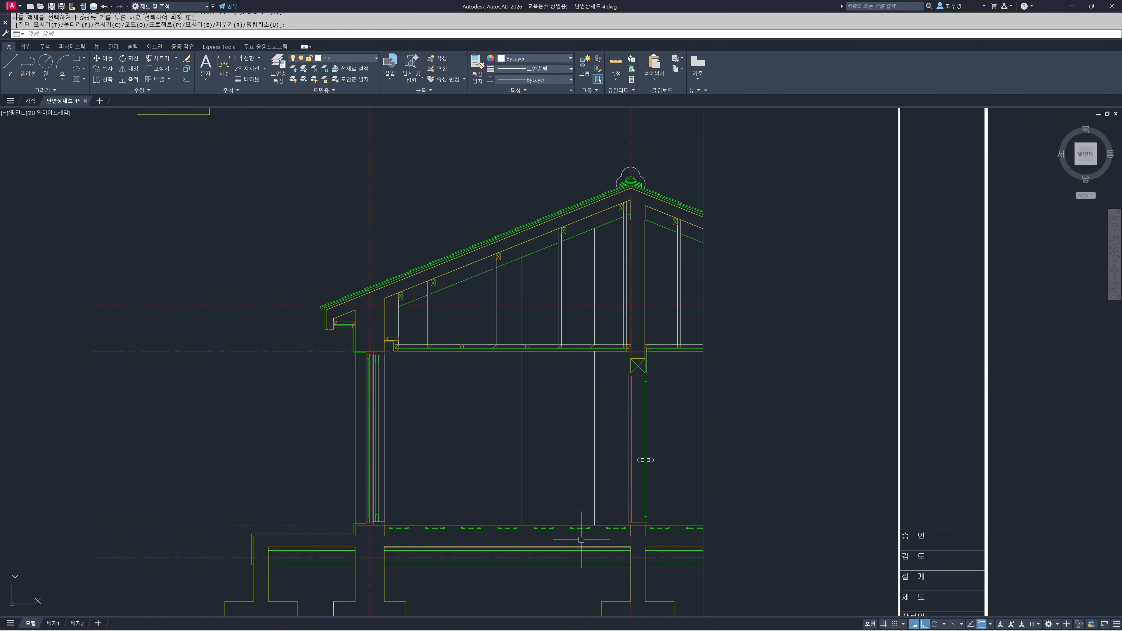
middle_click_drag(596, 546, 570, 449)
scroll(570, 450, "up", 4)
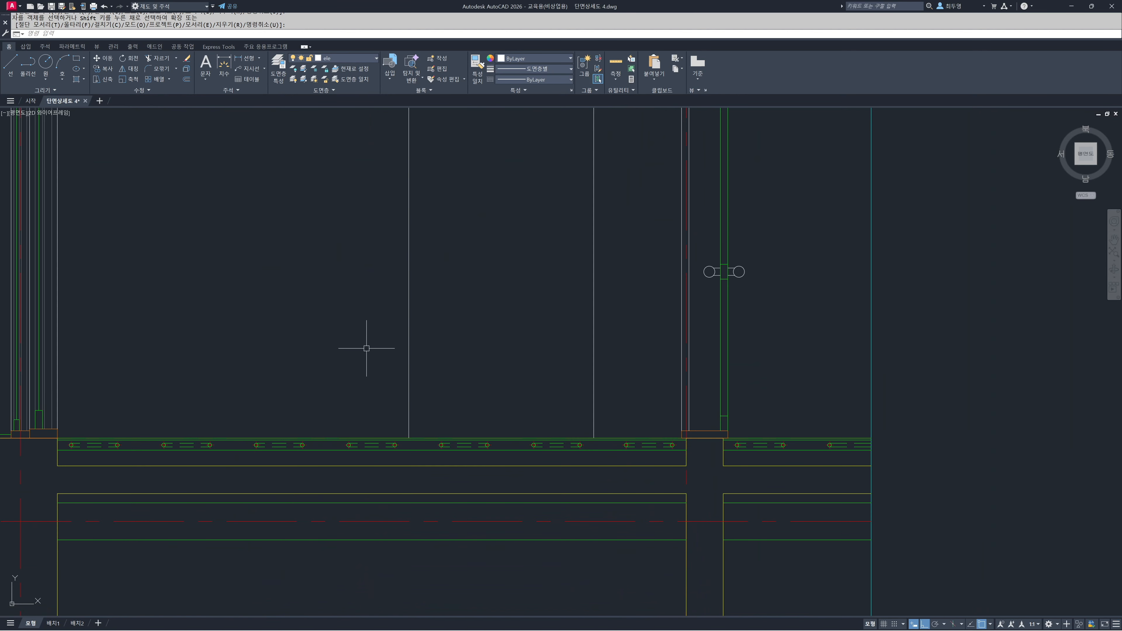
type("o")
key("Return")
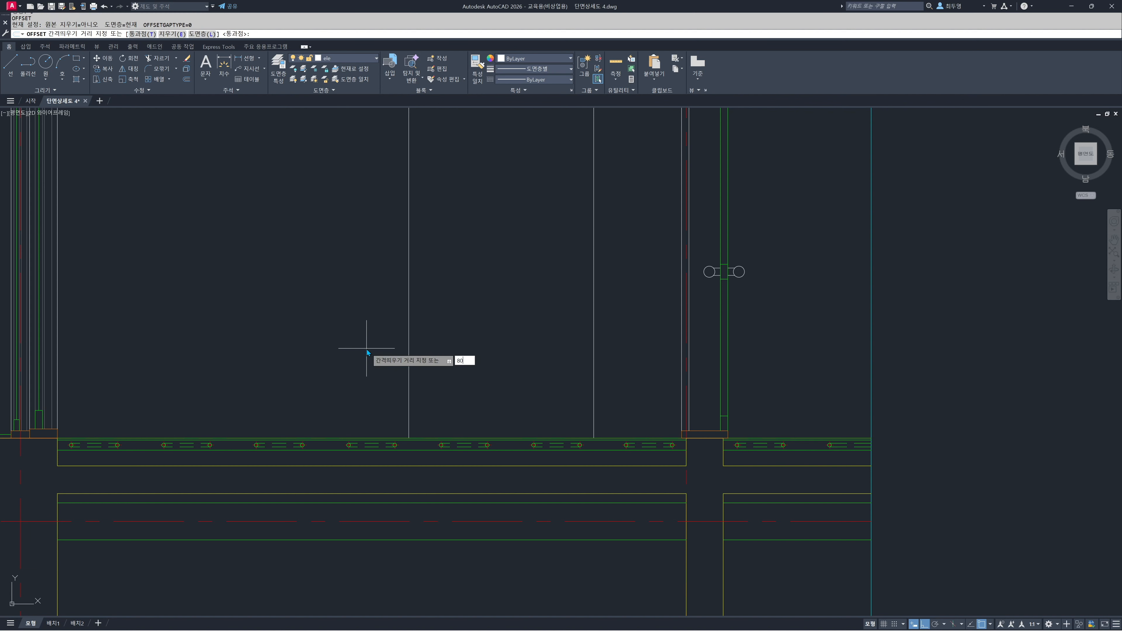
key("Return")
scroll(360, 425, "up", 4)
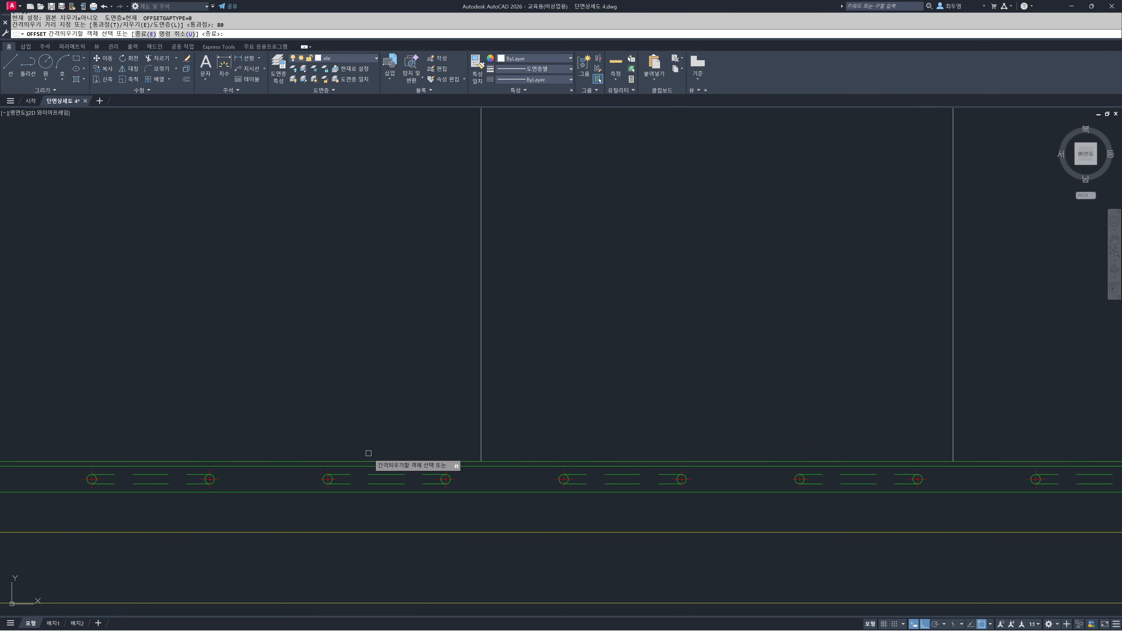
left_click(369, 461)
left_click(379, 420)
scroll(391, 428, "down", 2)
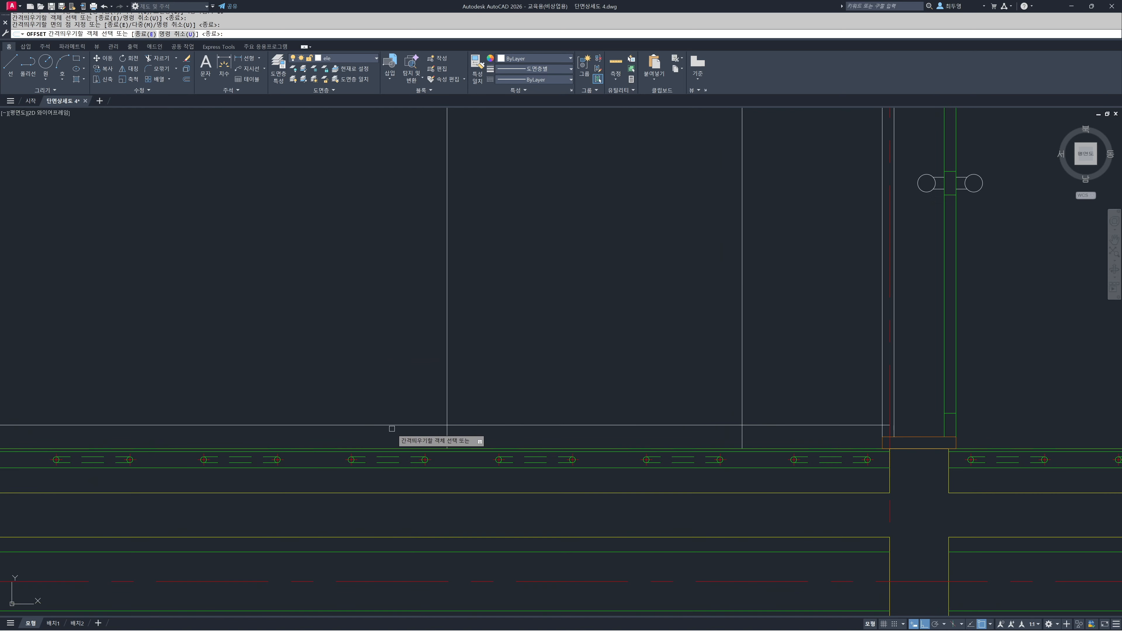
Offset the floor finish line on the other side of the door wall 80 upward as well
scroll(398, 428, "down", 3)
scroll(584, 432, "up", 5)
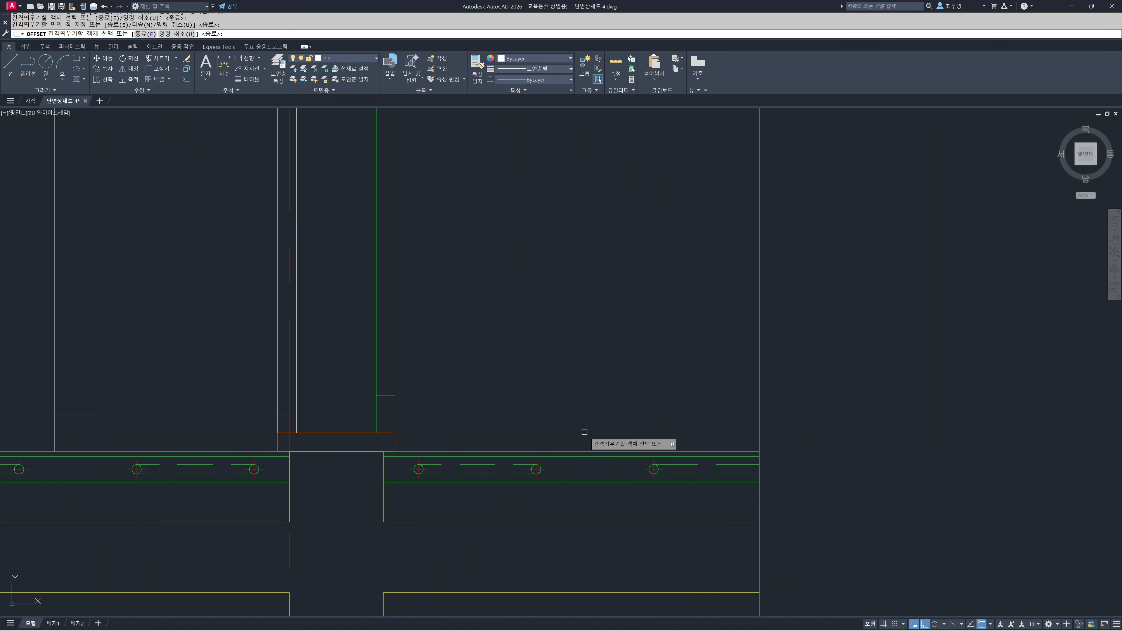
left_click(583, 452)
left_click(571, 429)
key("Return")
Shorten the baseboard line beyond the door wall so it starts at the door frame's outer edge
middle_click_drag(568, 431, 750, 435)
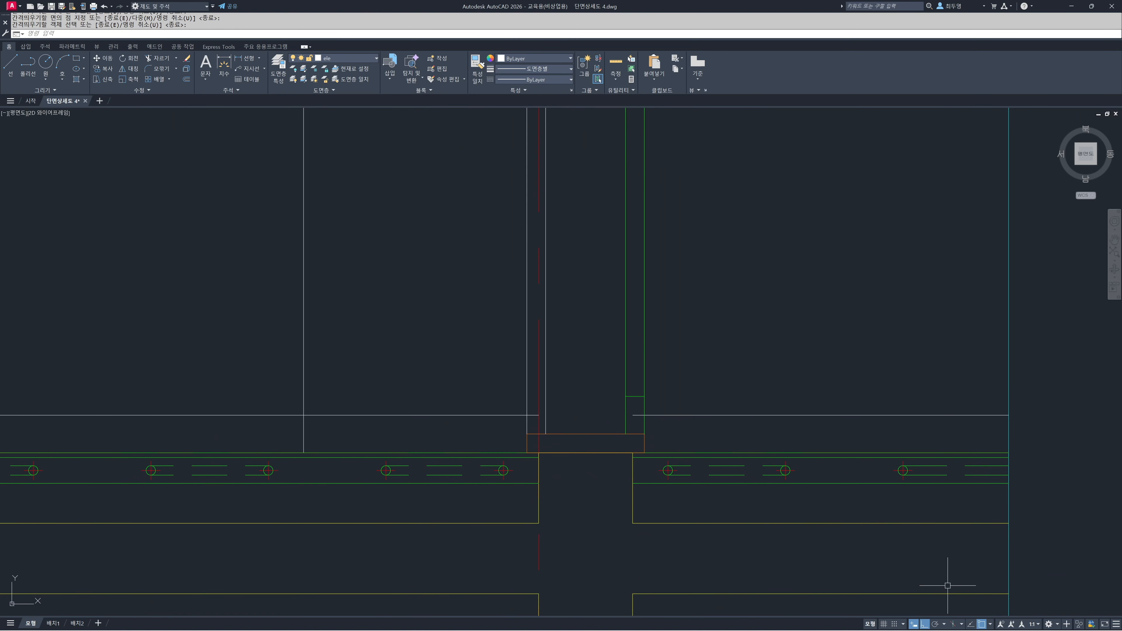
right_click(981, 626)
left_click(860, 557)
scroll(571, 431, "up", 2)
key("Return")
left_click(671, 406)
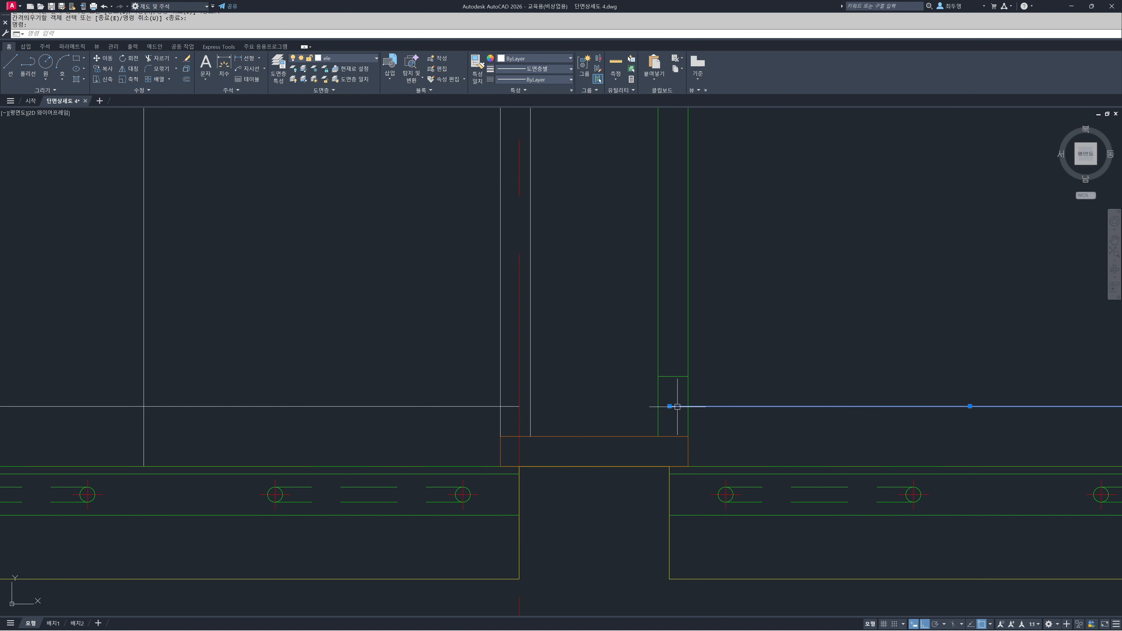
left_click(670, 406)
left_click(689, 407)
key("Escape")
Shorten the window room's baseboard line to end at the near edge of the door frame
left_click(515, 407)
left_click(519, 407)
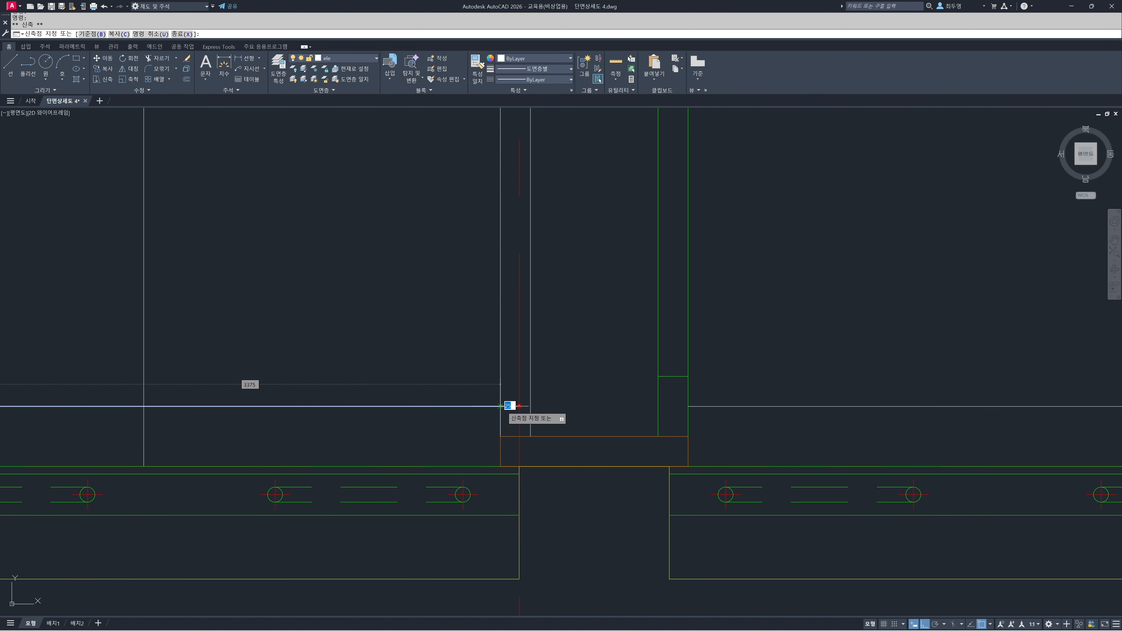
left_click(501, 406)
key("Escape")
scroll(623, 425, "down", 10)
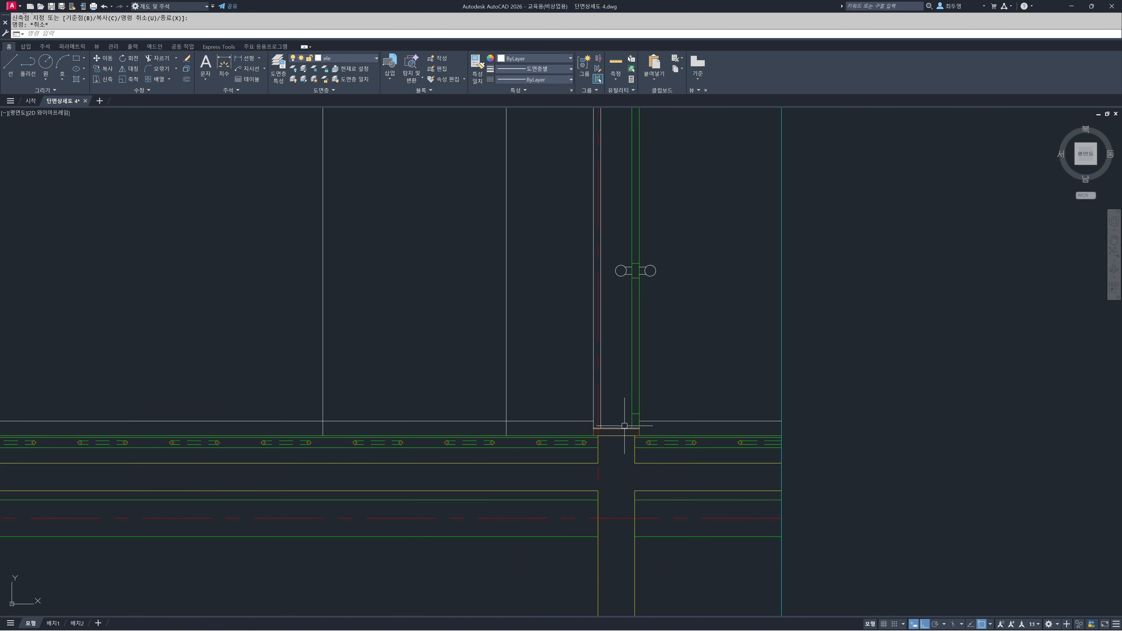
Move the grouped double-window detail 25 horizontally towards the room interior
middle_click_drag(434, 435, 677, 431)
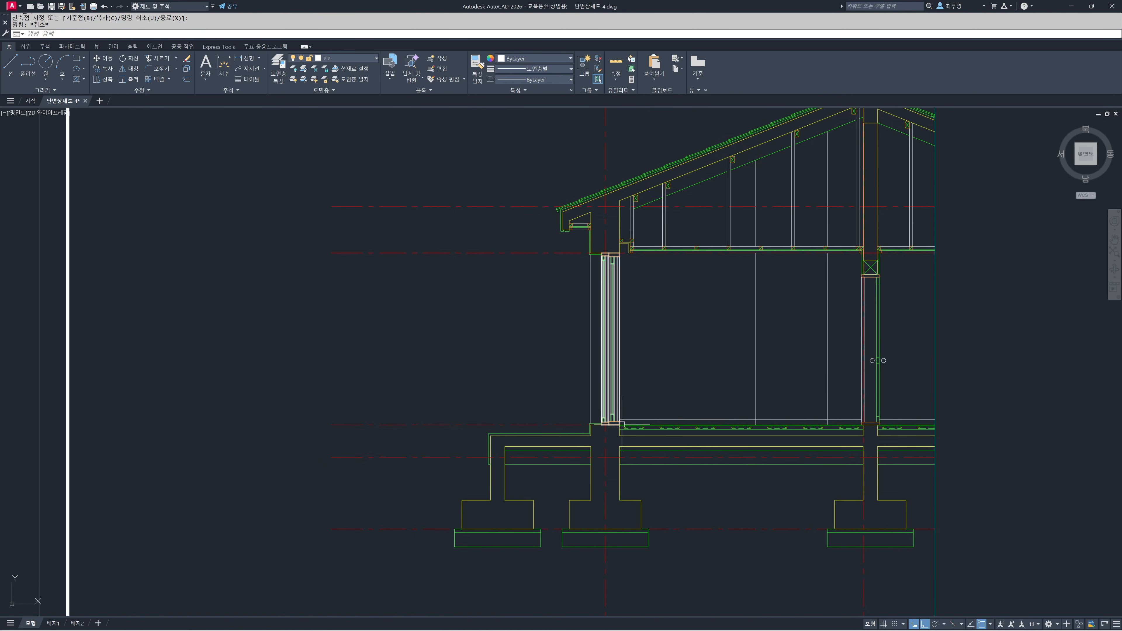
scroll(616, 412, "up", 12)
scroll(616, 412, "down", 6)
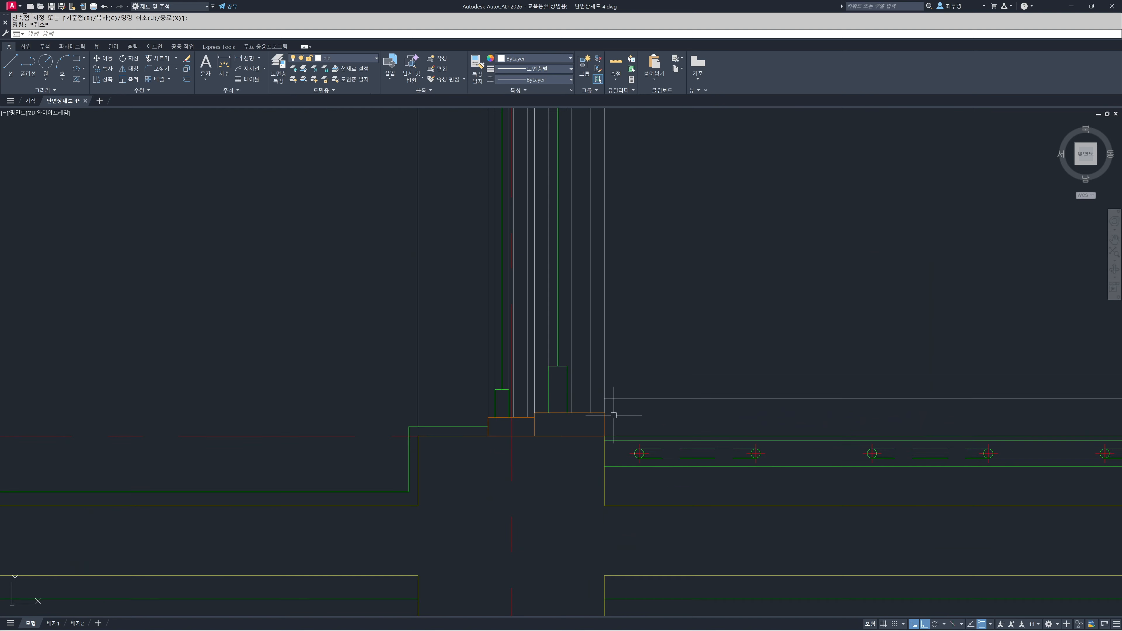
scroll(629, 387, "down", 2)
middle_click_drag(640, 389, 578, 388)
scroll(554, 380, "up", 3)
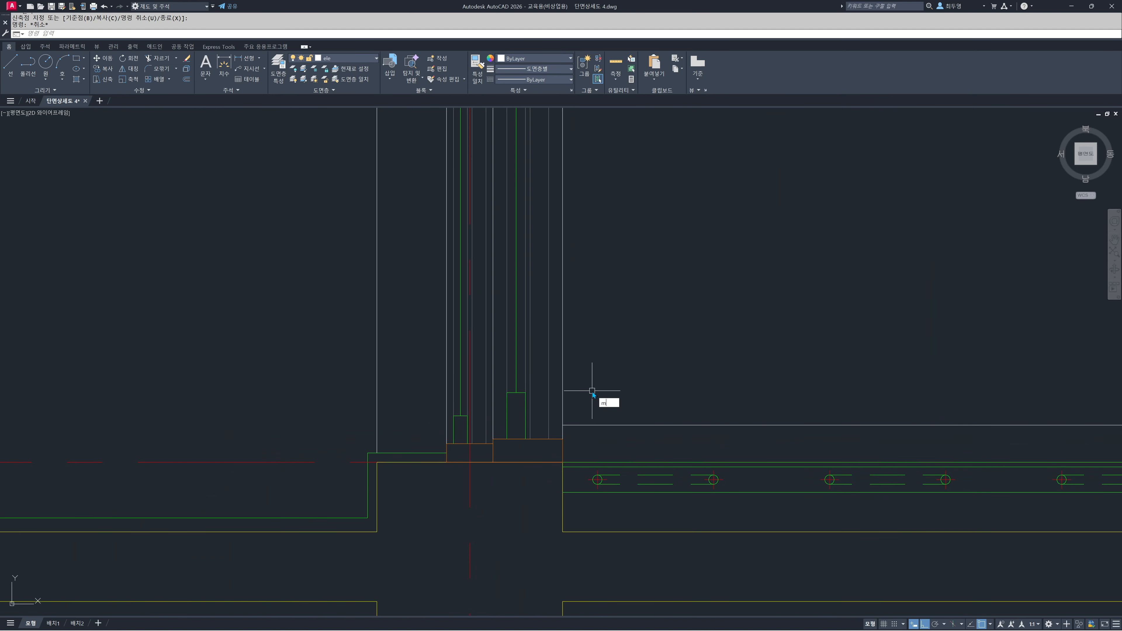
key("space")
left_click(563, 389)
key("space")
left_click(588, 388)
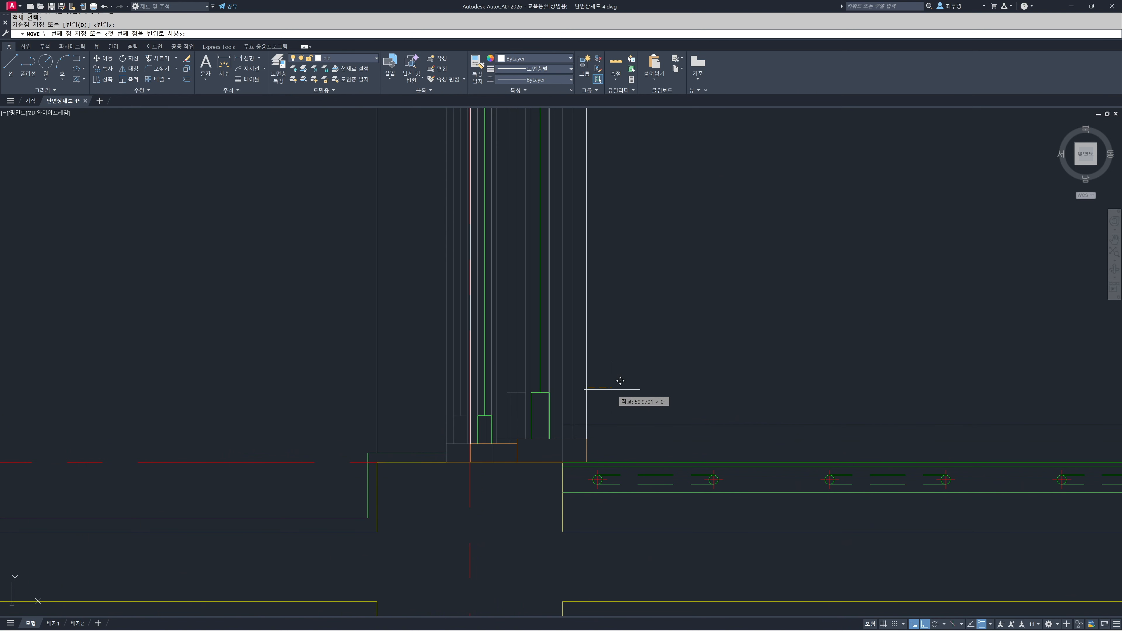
type("25")
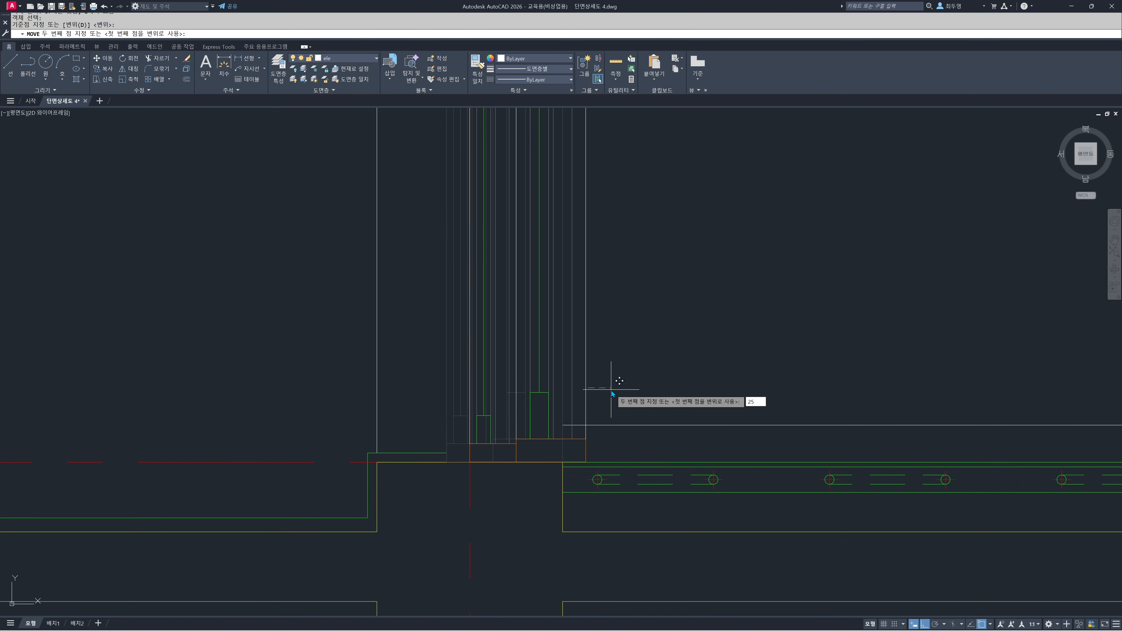
key("Return")
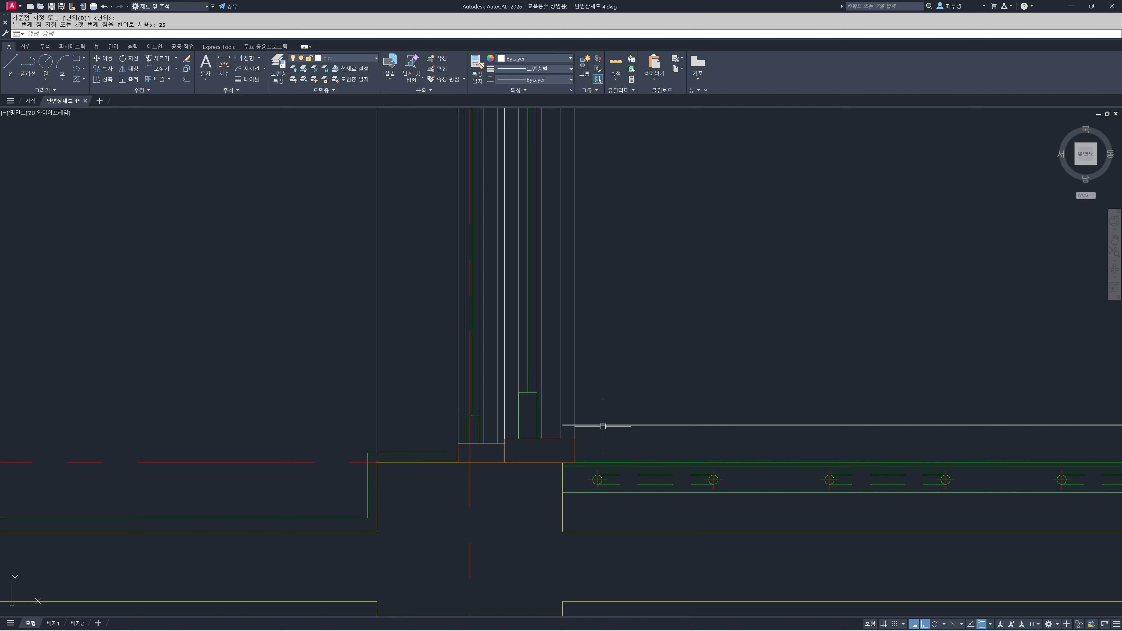
Pull the window-side end of the baseboard line back to the shifted window frame's inner edge
left_click(581, 425)
left_click(562, 425)
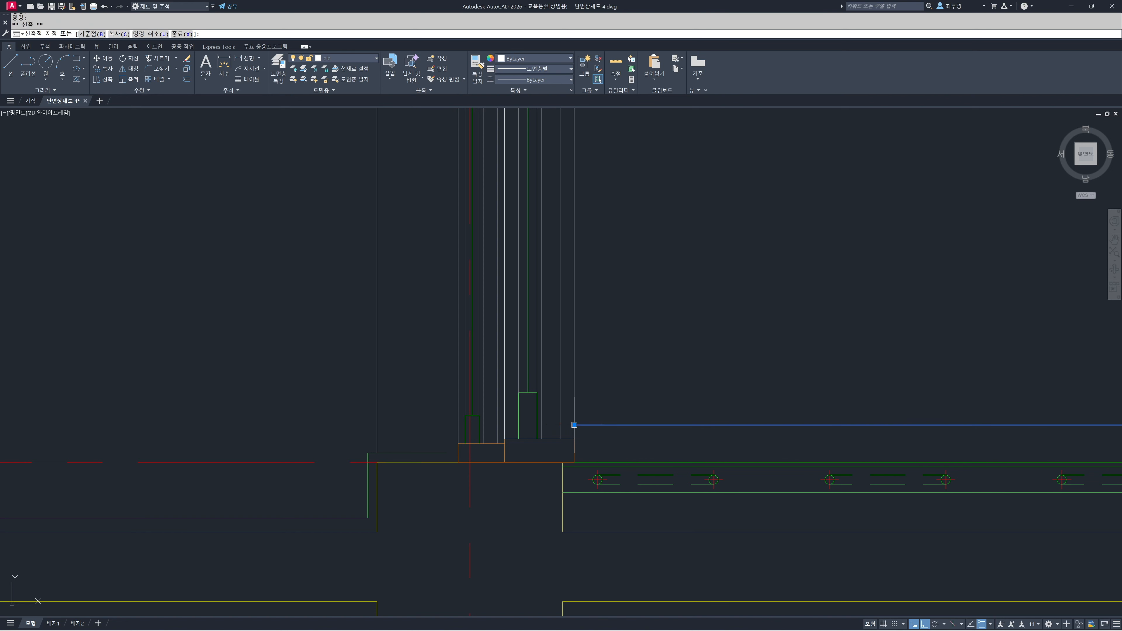
key("Escape")
Extend the exterior finish lines at the sill and beneath the lintel to the shifted window frame
type("ex")
key("Return")
scroll(492, 468, "down", 5)
middle_click_drag(483, 228, 486, 360)
scroll(486, 360, "up", 5)
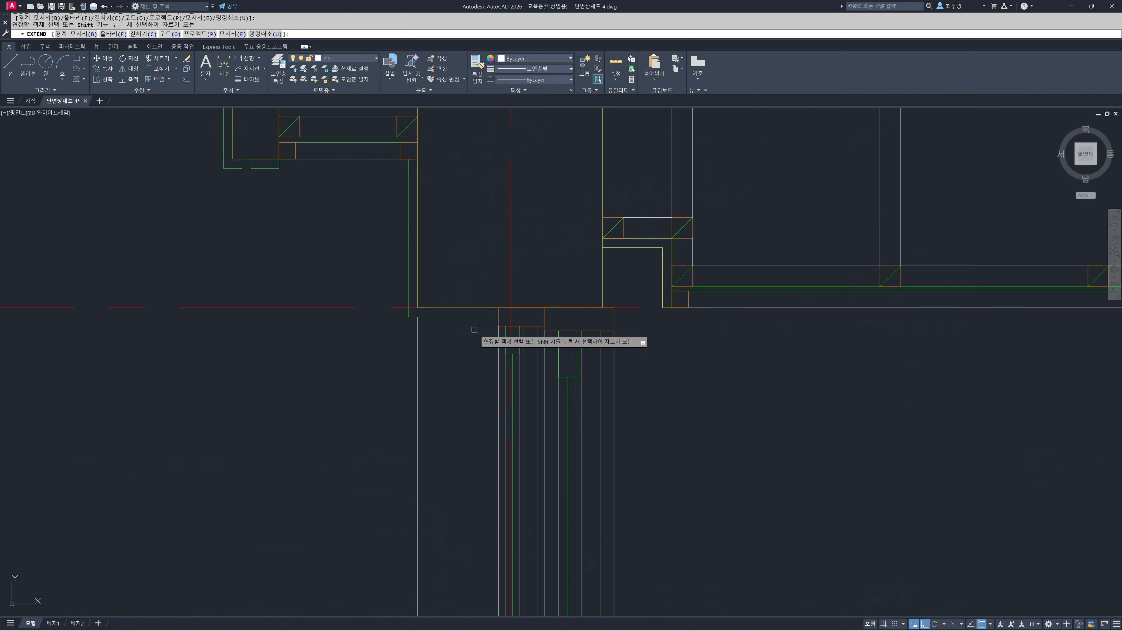
key("Return")
scroll(474, 335, "down", 6)
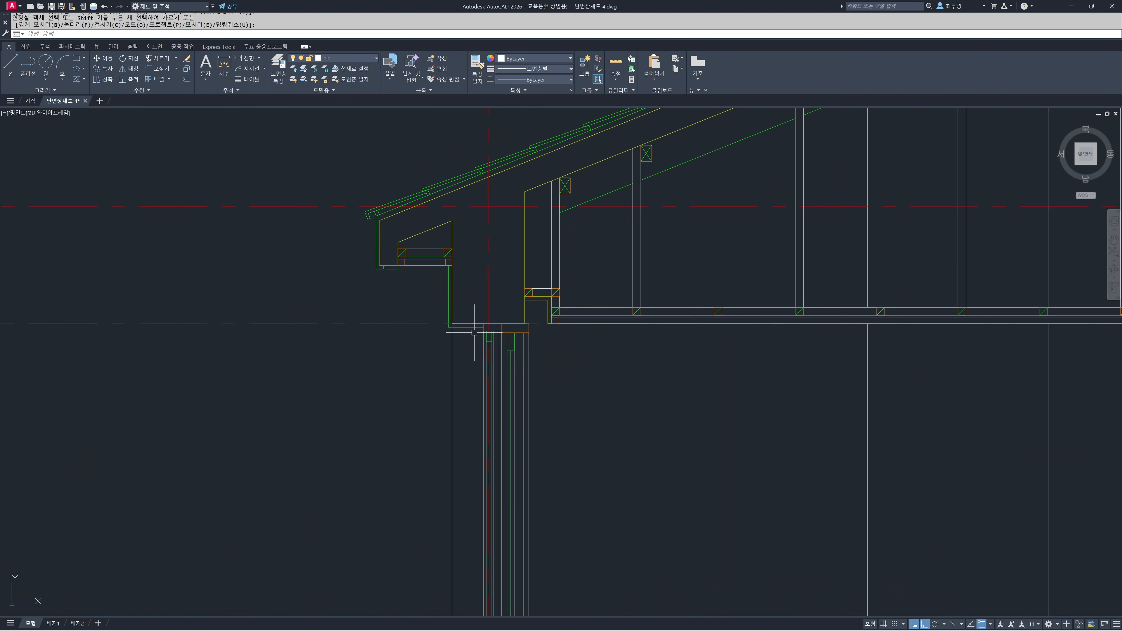
Zoom to show the entire drawing sheet
mouse_move(573, 389)
middle_mouse_down()
mouse_move(527, 384)
mouse_move(528, 371)
middle_mouse_up()
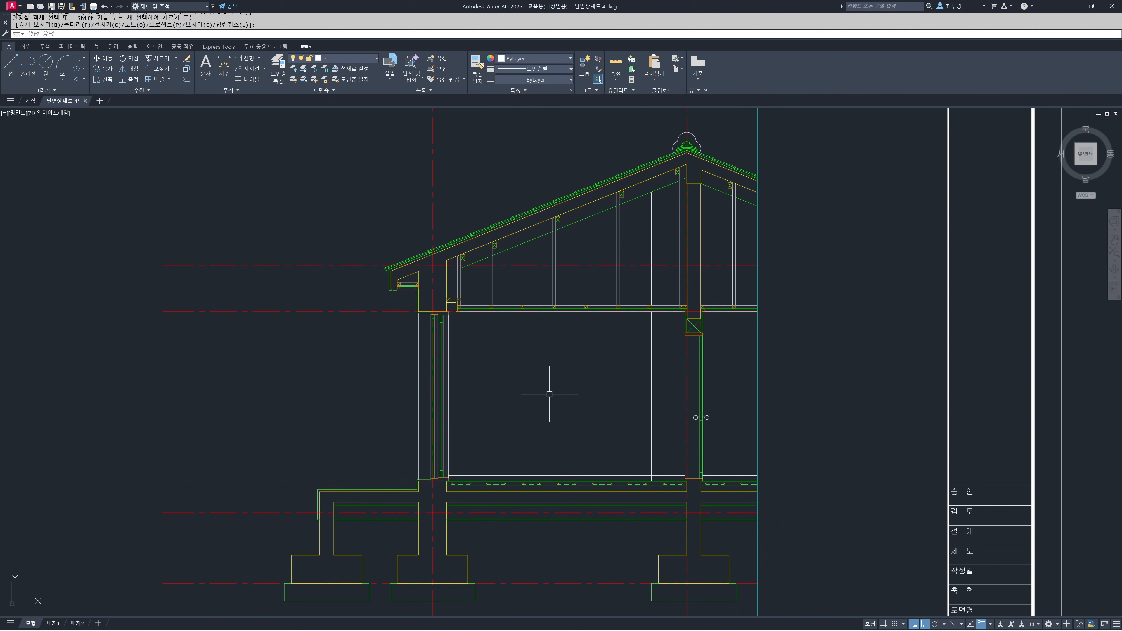
type("z")
key("Return")
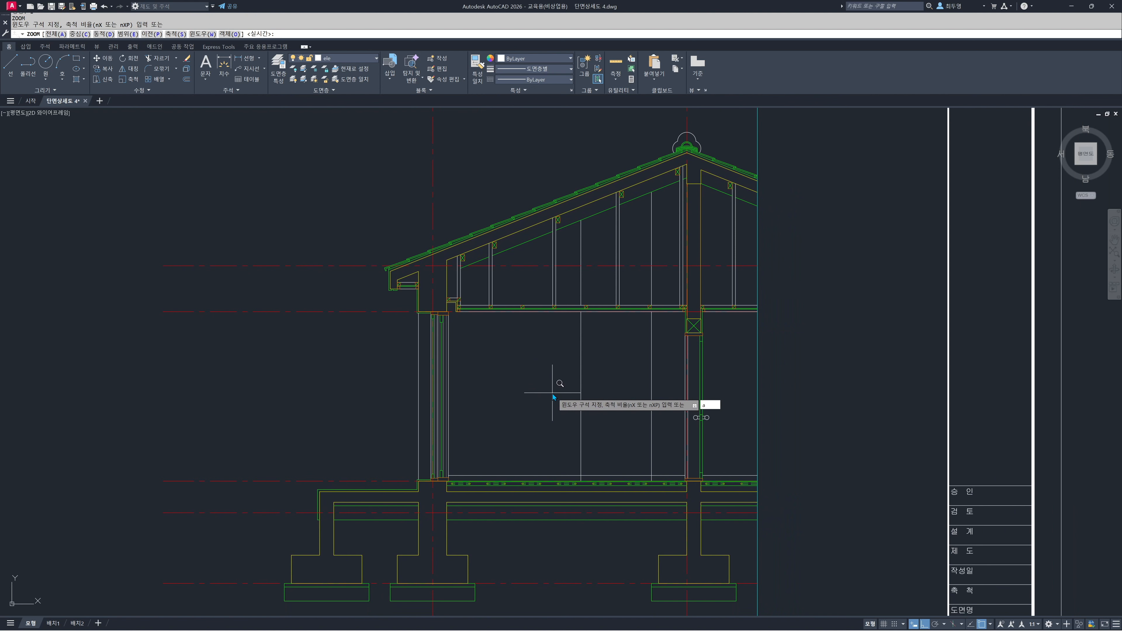
type("a")
key("Return")
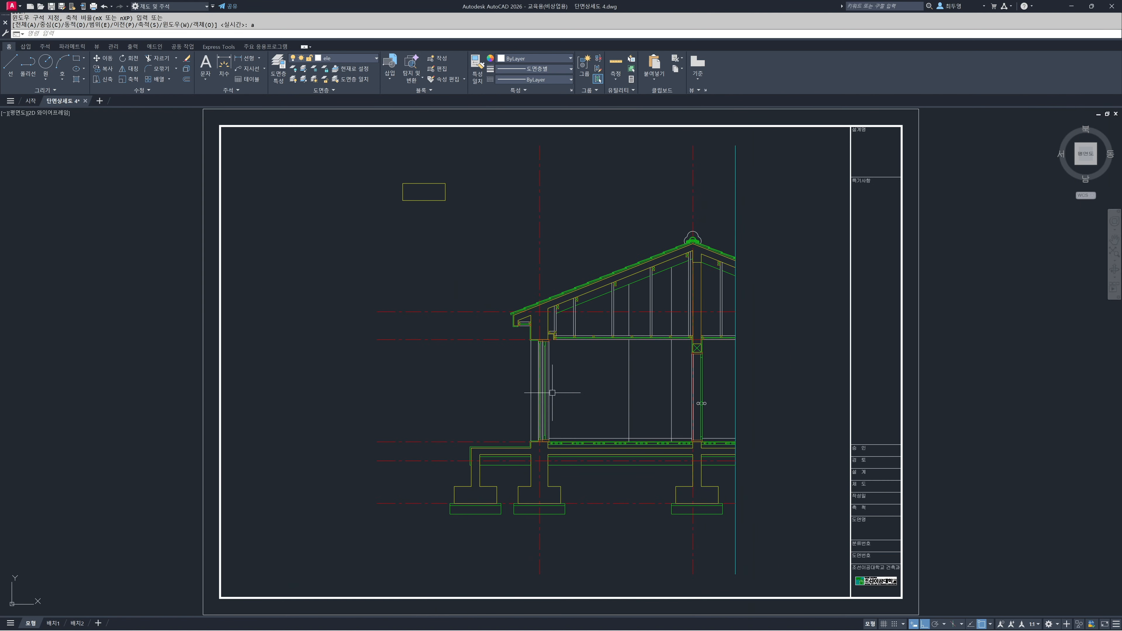